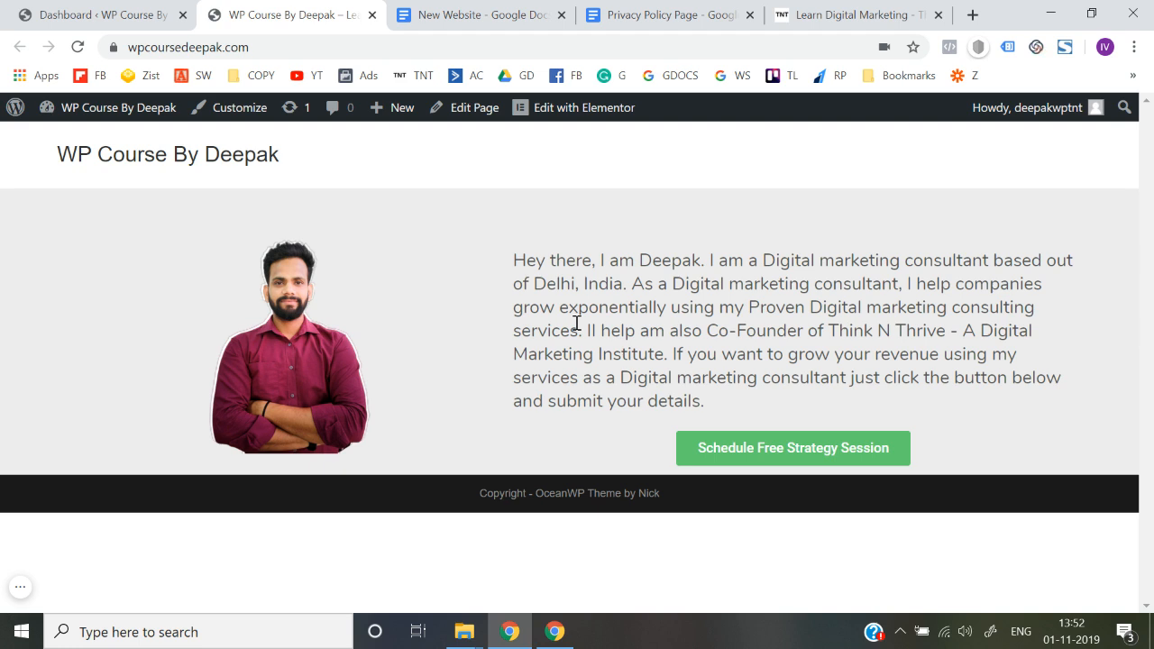
Compare the site's text title in the header with the Think N Thrive homepage's logo, header and footer
left_click_drag(36, 170, 322, 162)
left_click(324, 164)
left_click(918, 9)
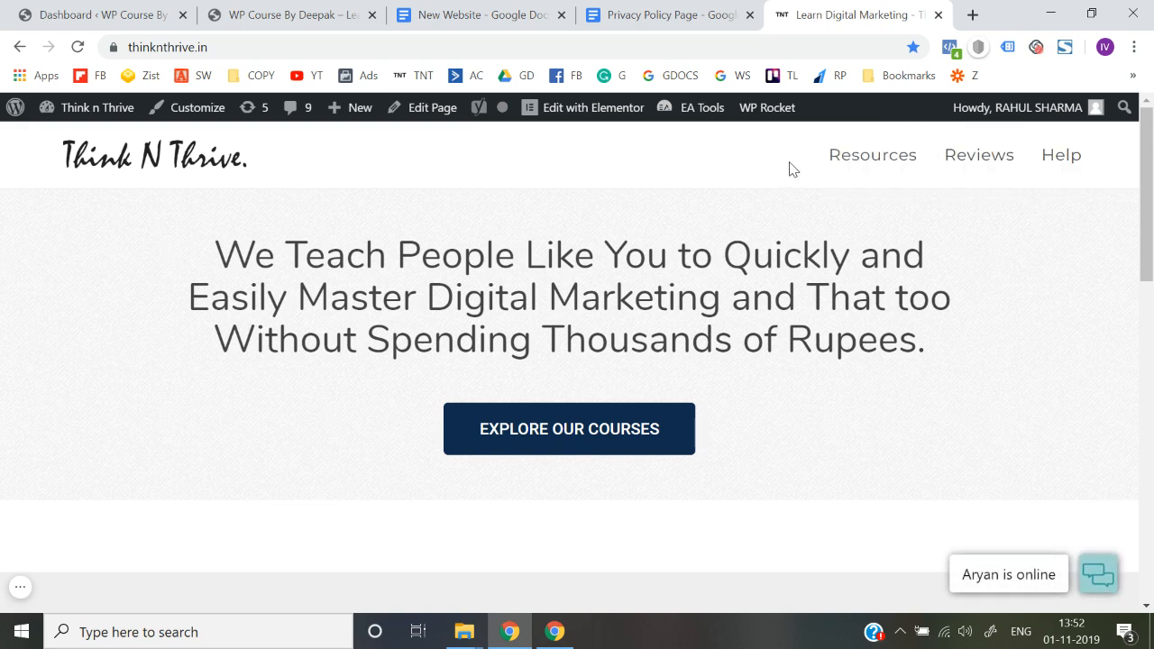
scroll(791, 170, "down", 10)
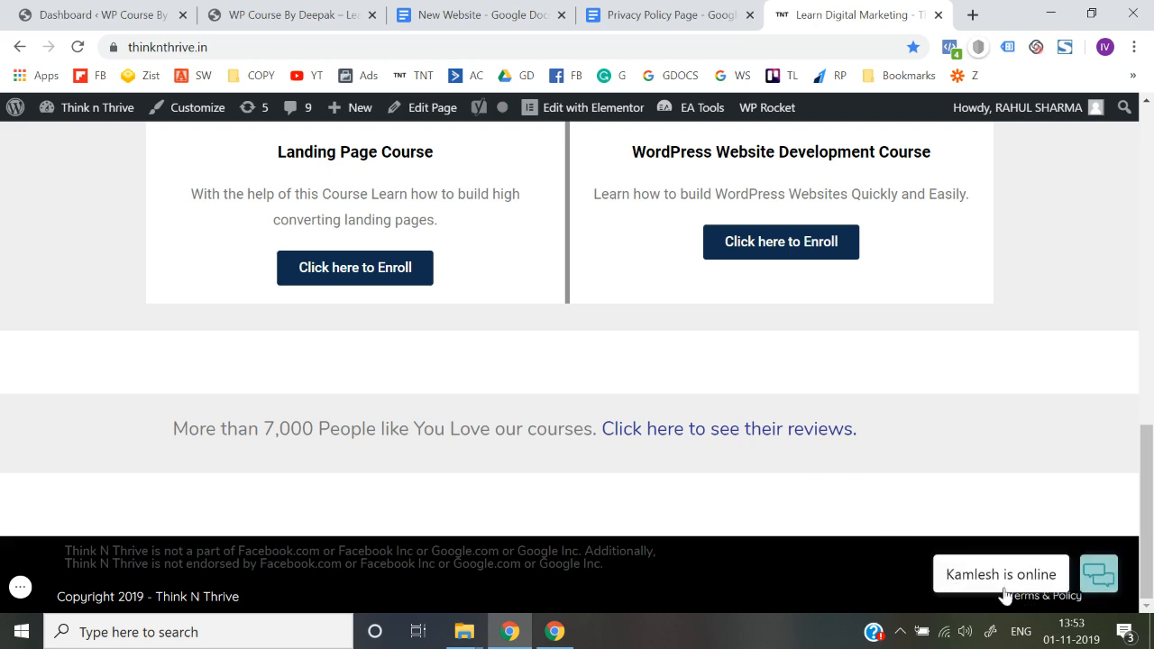
key("Home")
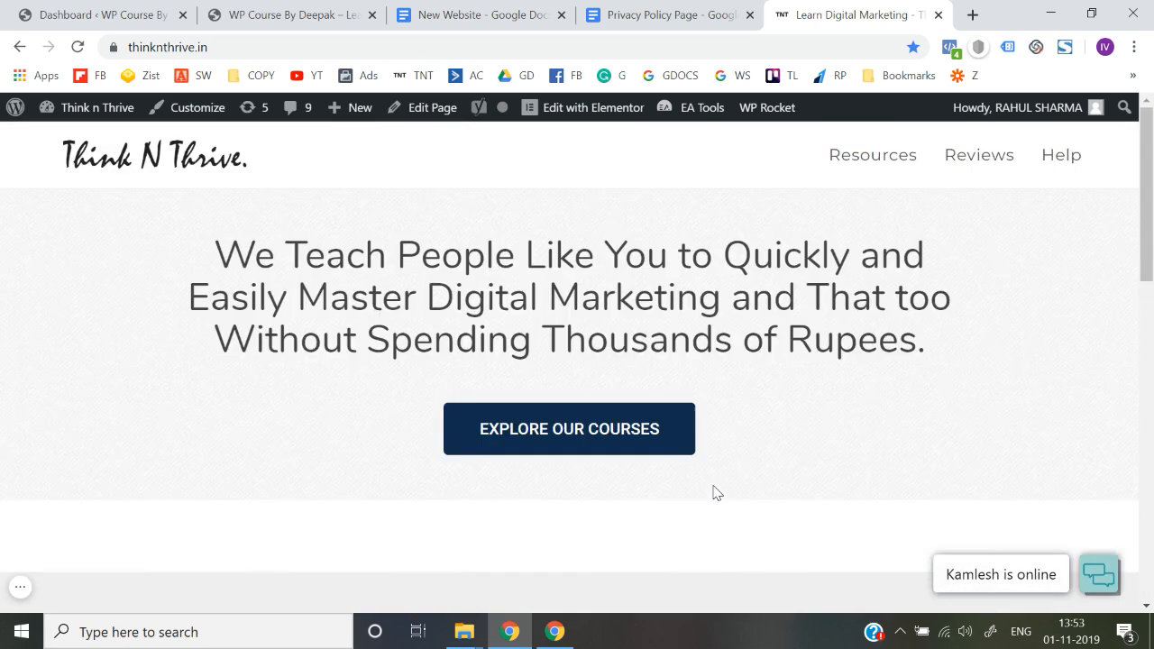
left_click(287, 14)
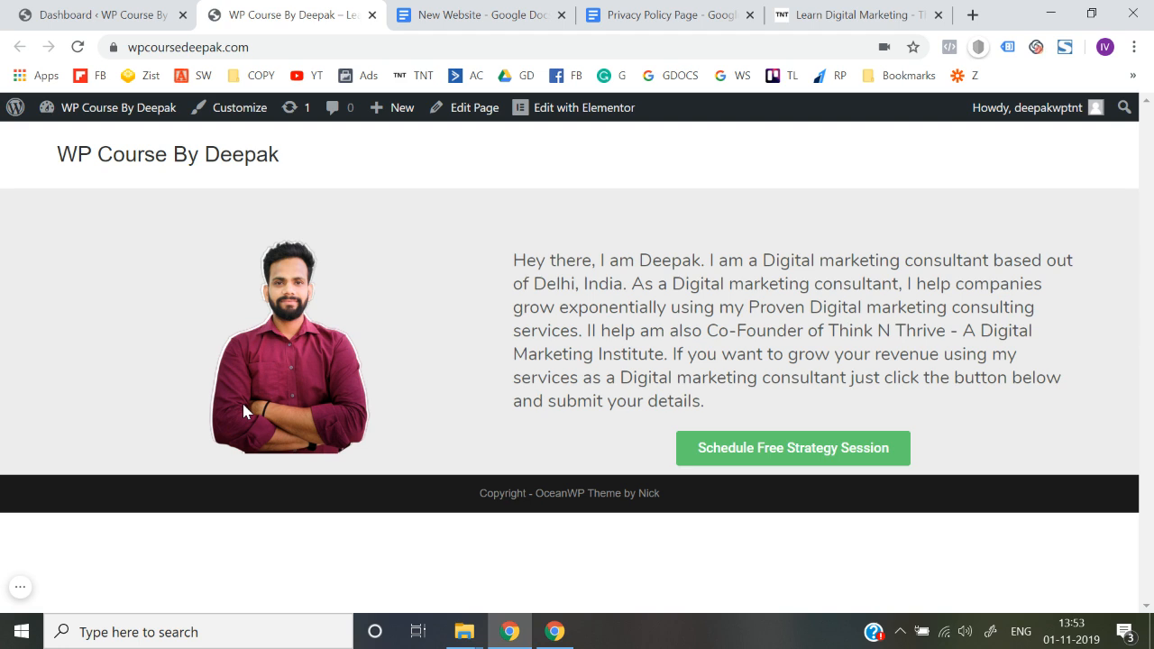
Open the theme customizer's Footer Bottom settings for the footer copyright line of the course site
left_click_drag(482, 496, 682, 515)
left_click(492, 495)
left_click(687, 515)
left_click(256, 128)
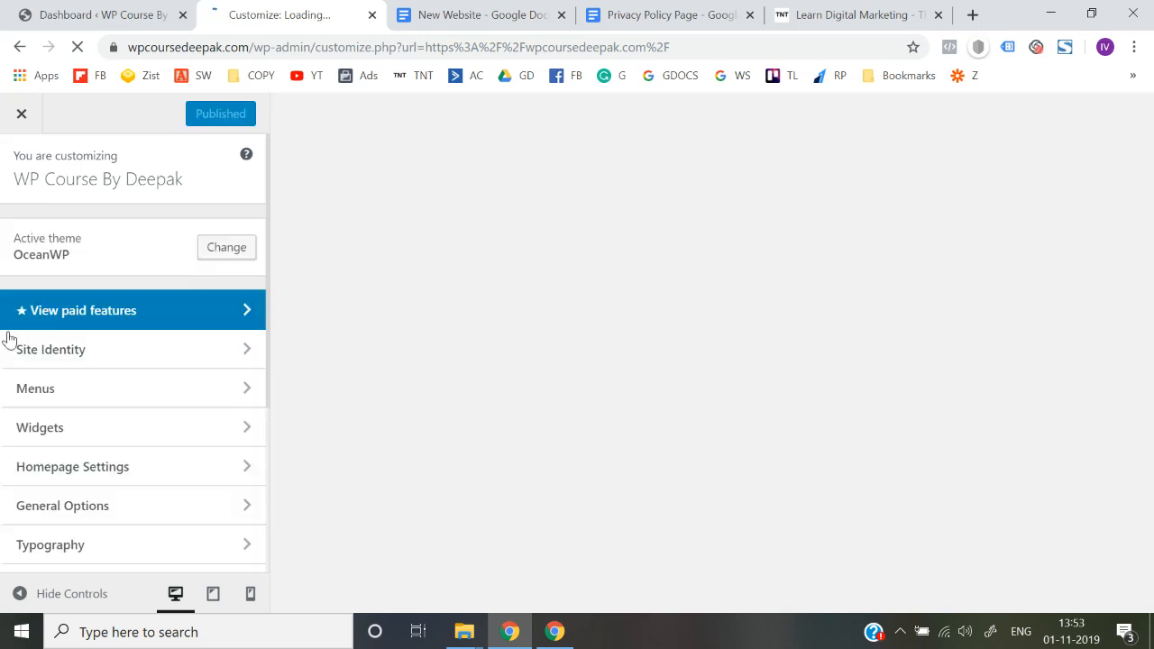
scroll(63, 462, "down", 3)
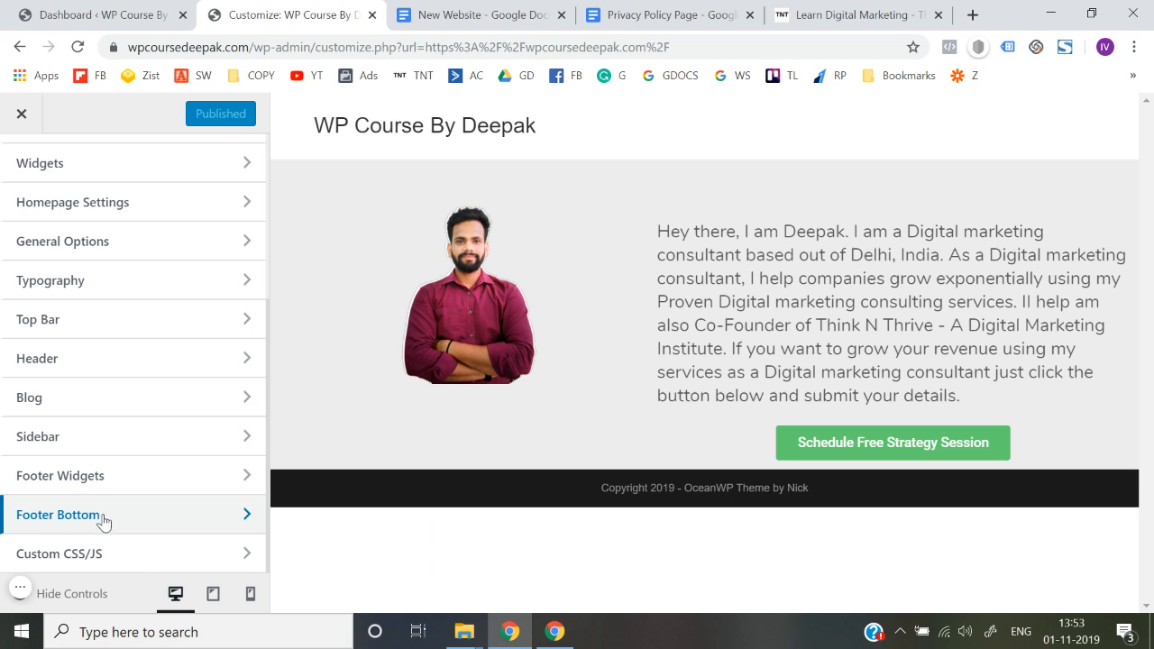
left_click(104, 523)
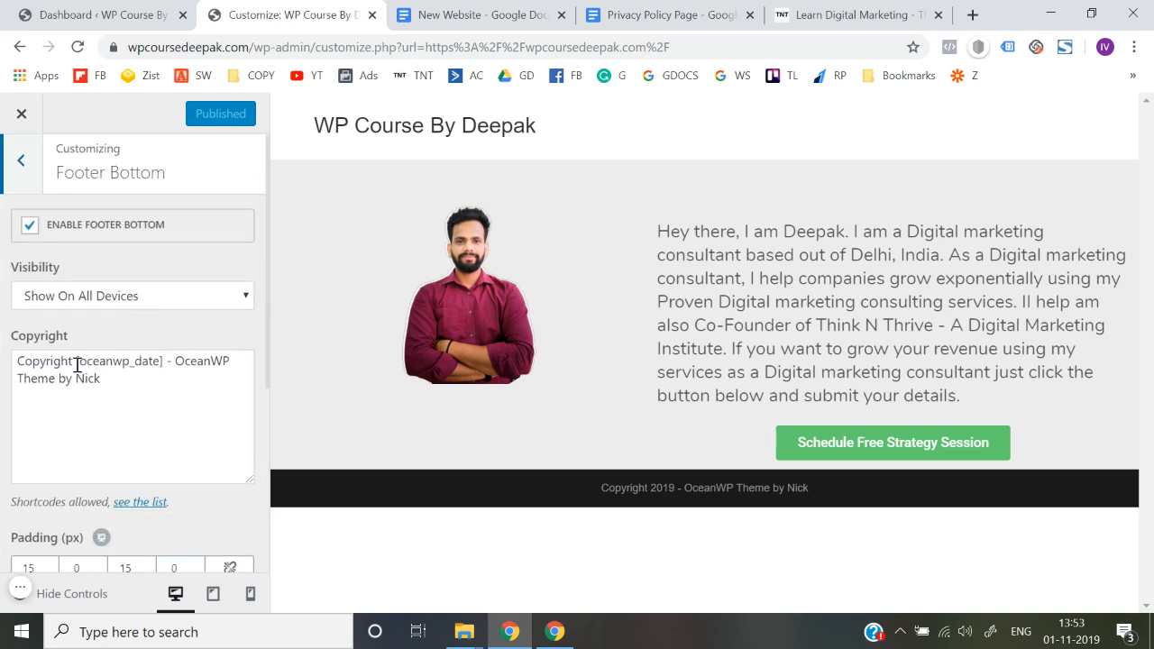
Replace "OceanWP Theme by Nick" in the footer copyright with the site's title, publish the change and close the customizer
left_click_drag(177, 362, 195, 392)
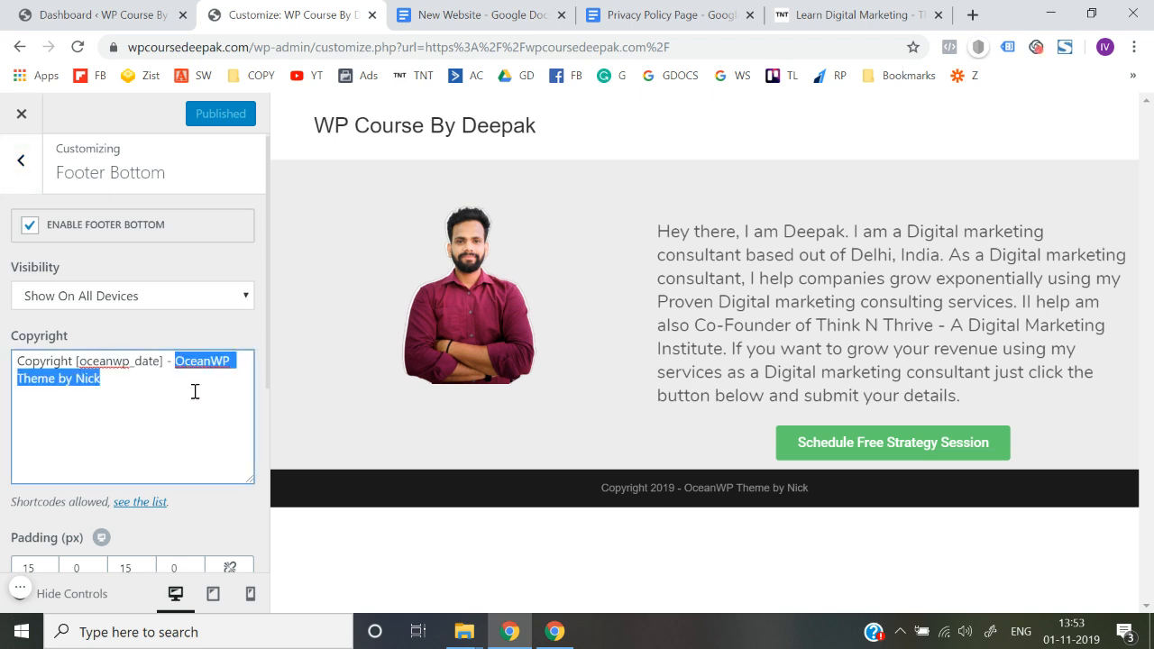
type("W")
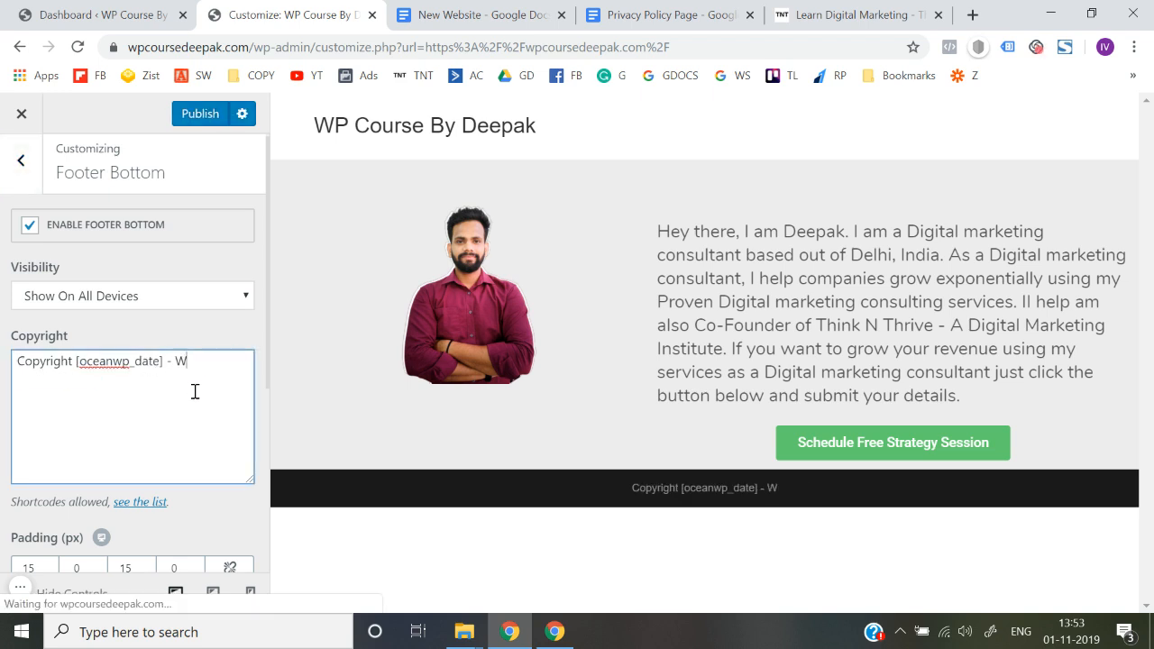
type("P Course By Deepak")
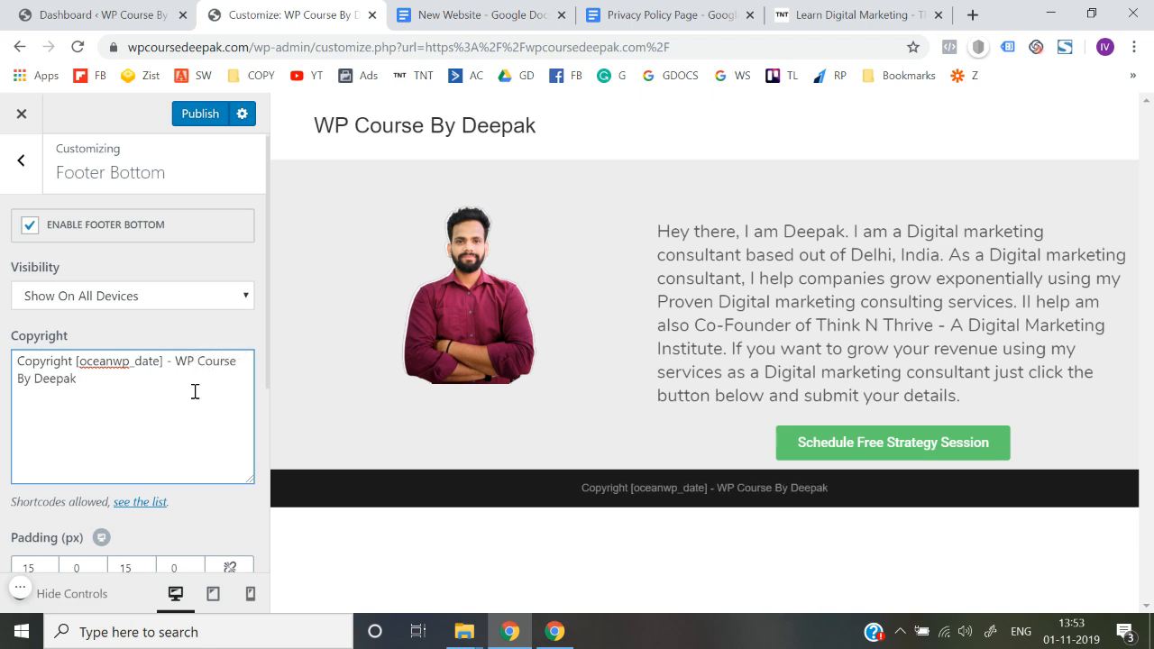
left_click(1, 408)
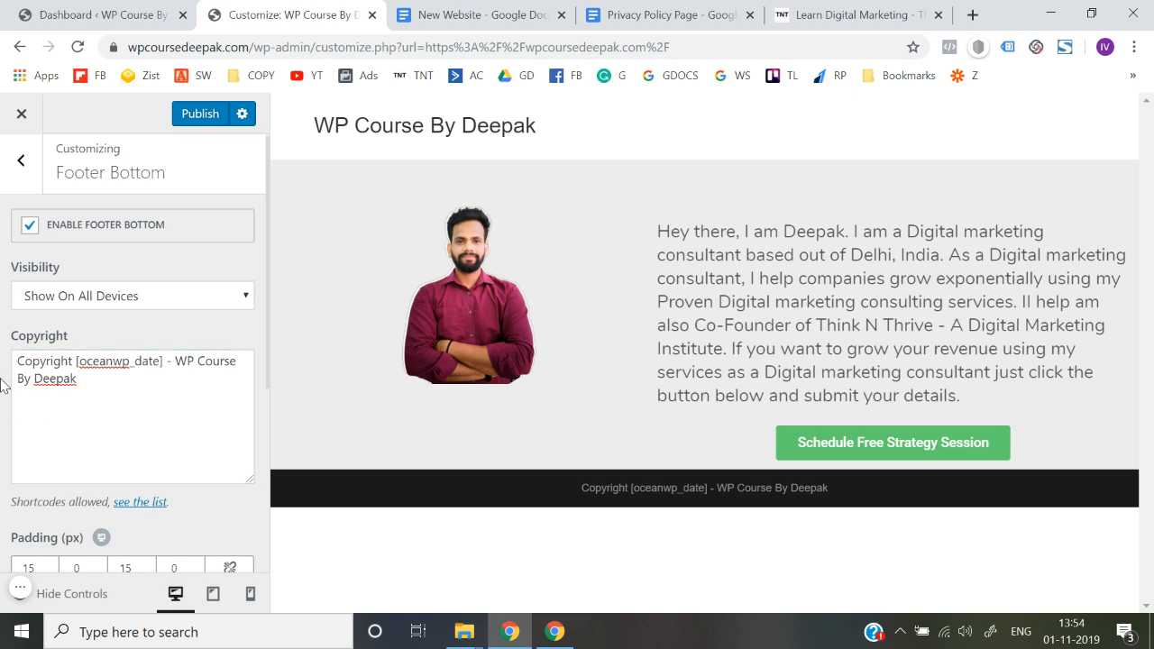
left_click(197, 115)
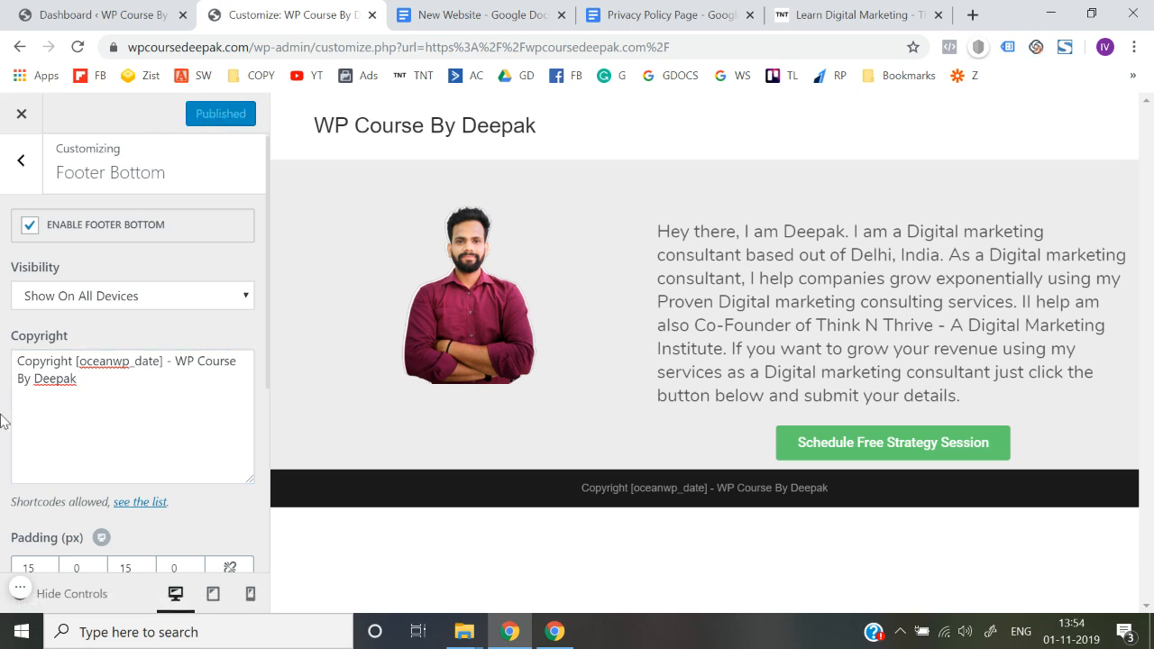
left_click(21, 118)
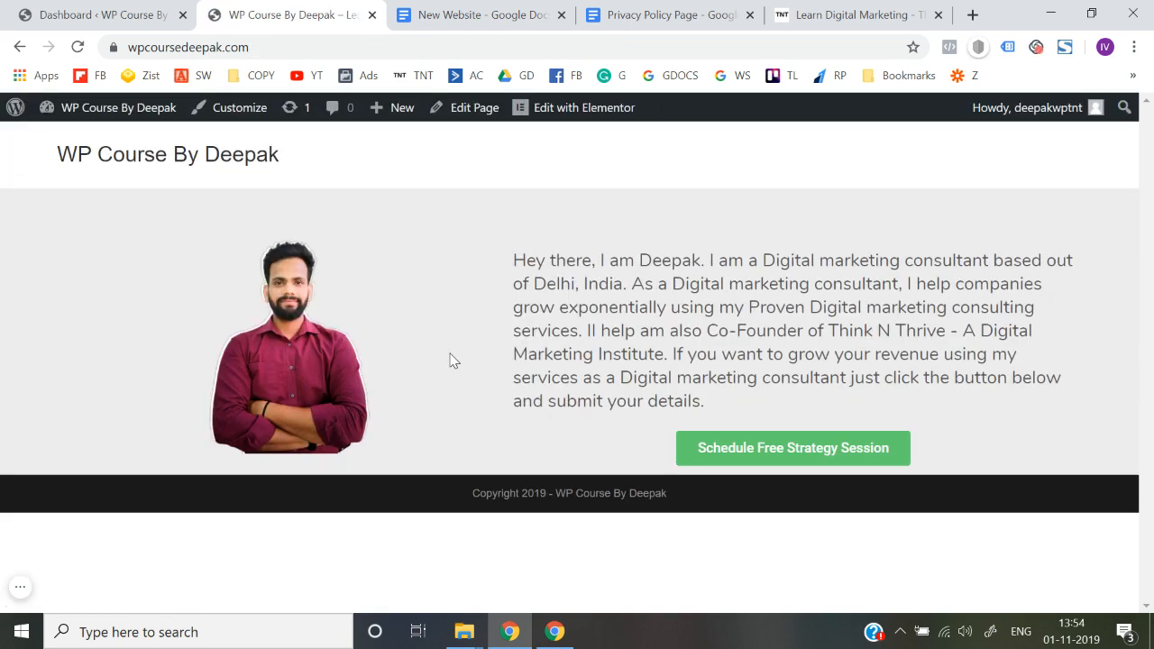
Reload the homepage and check the footer copyright line and the header's site title
left_click(405, 47)
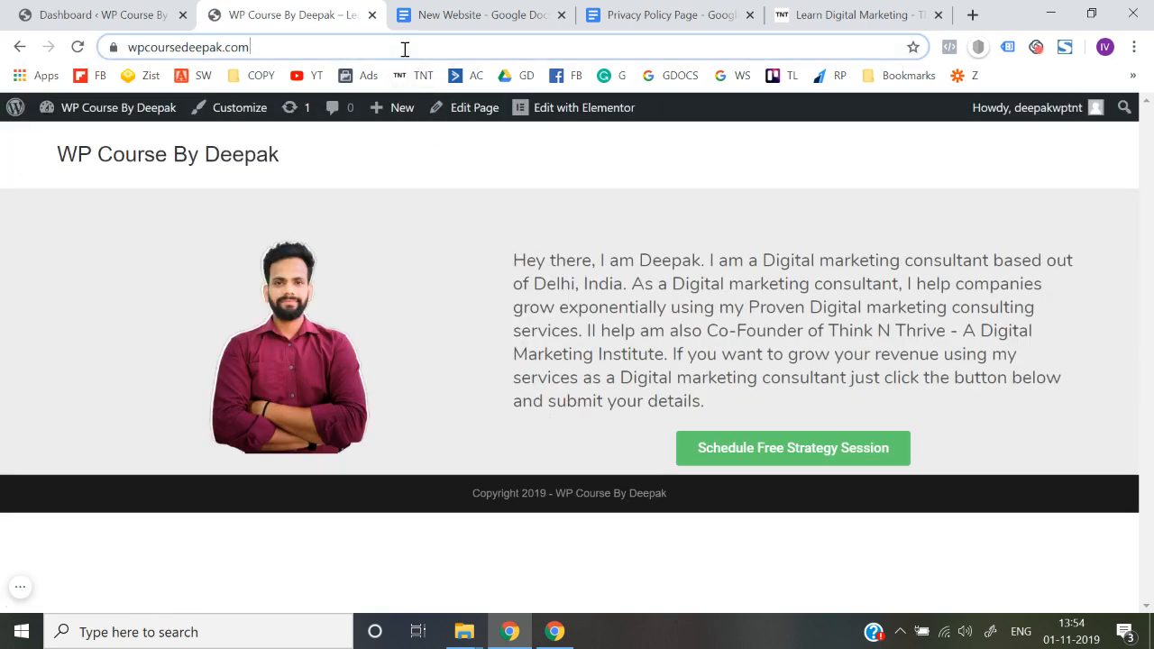
key("Return")
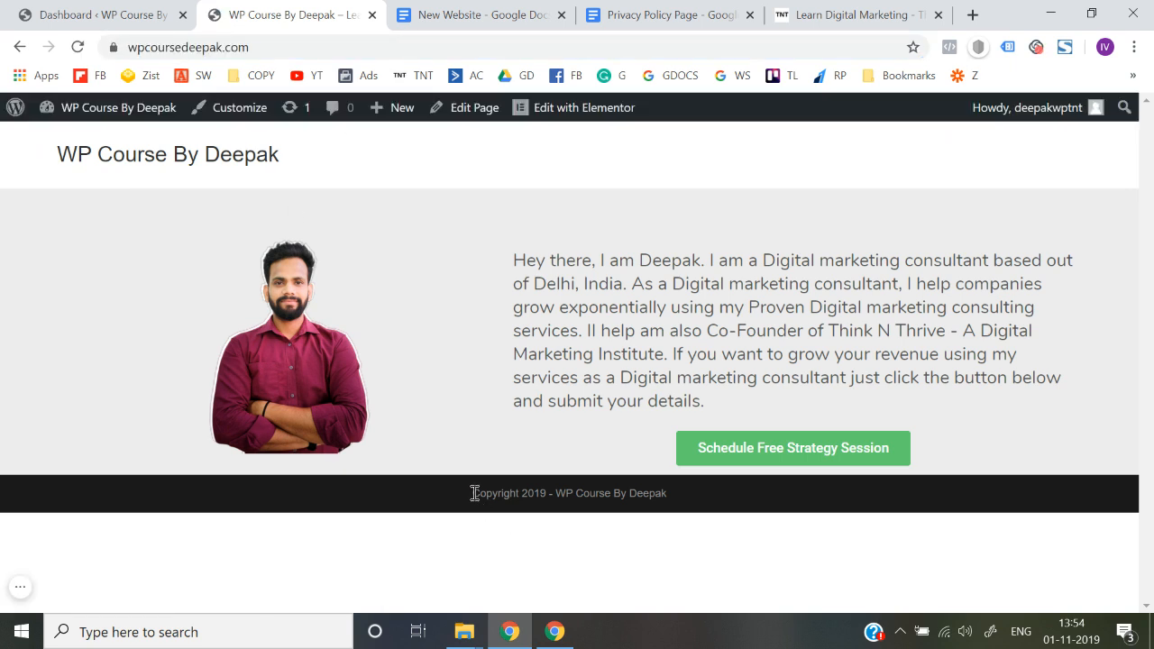
mouse_move(474, 494)
left_mouse_down()
mouse_move(553, 517)
mouse_move(700, 505)
mouse_move(465, 510)
left_mouse_up()
left_click(700, 508)
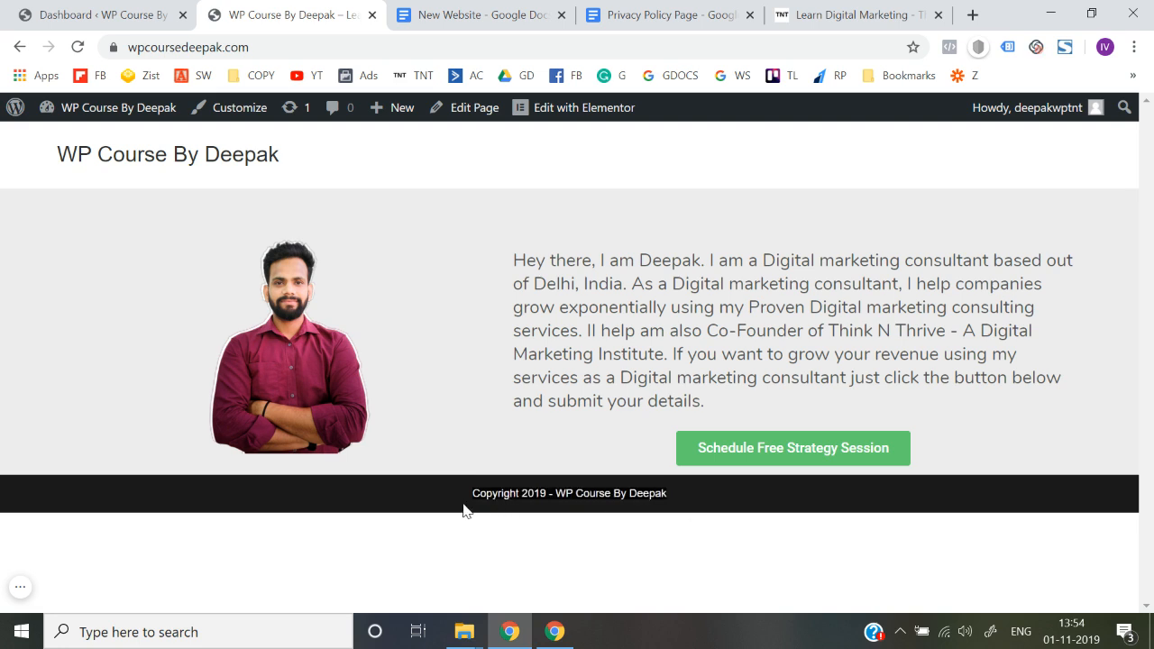
left_click(462, 508)
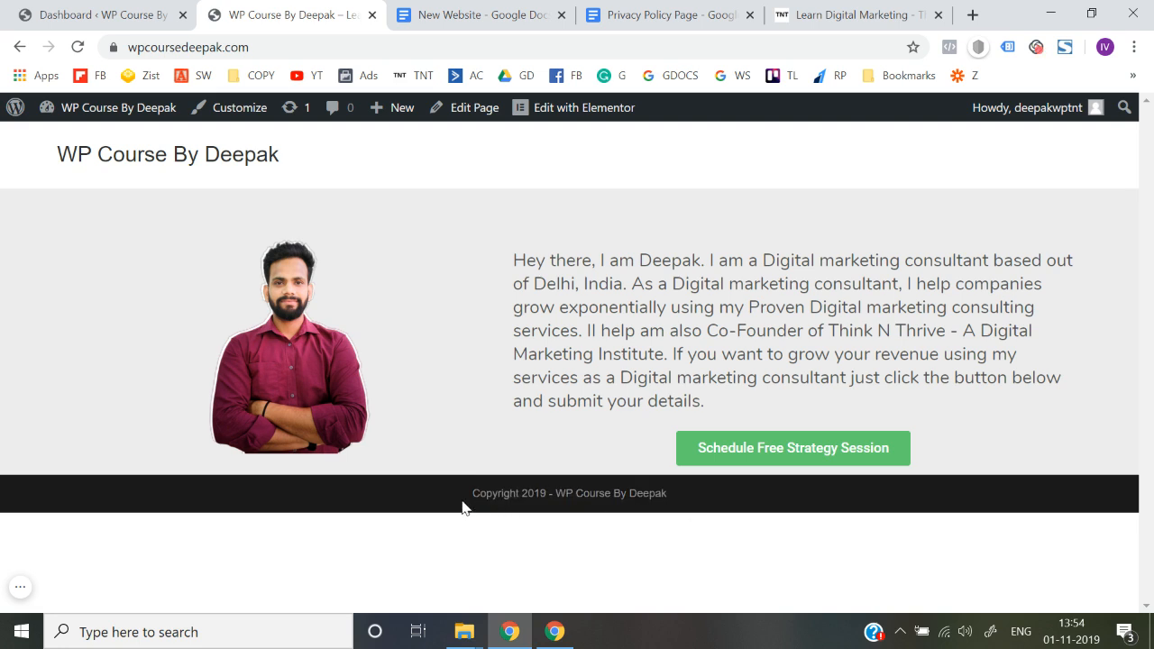
mouse_move(299, 178)
left_mouse_down()
mouse_move(46, 163)
mouse_move(312, 169)
left_mouse_up()
left_click(312, 169)
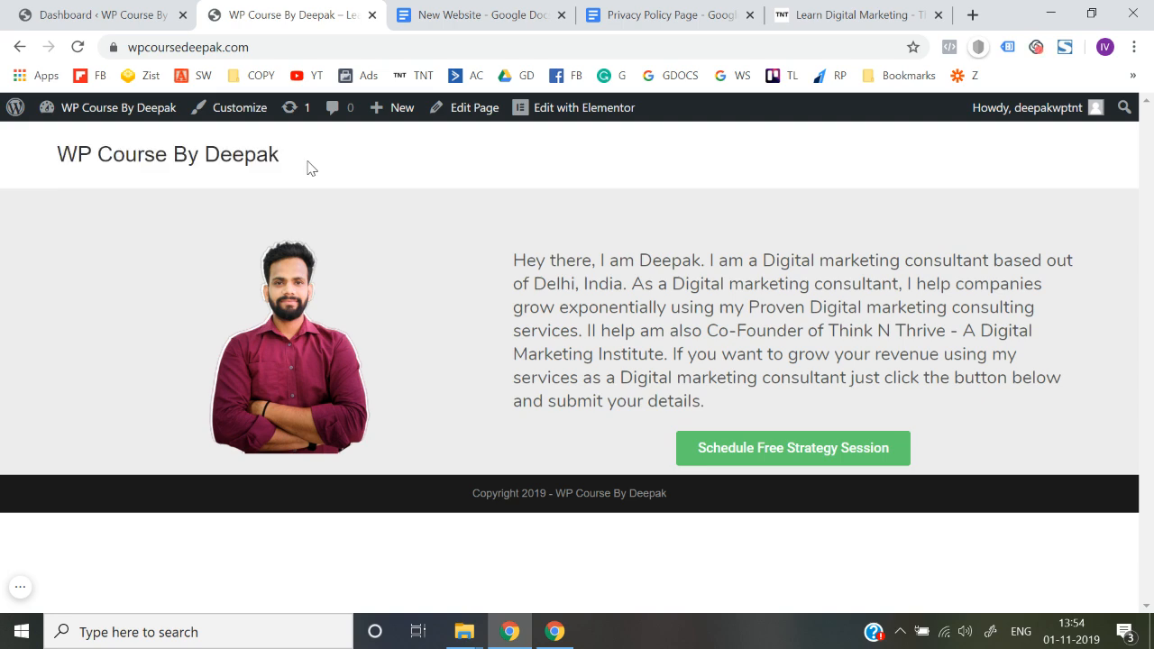
Open canva.com in a new browser tab
left_click(973, 15)
type("canva.com")
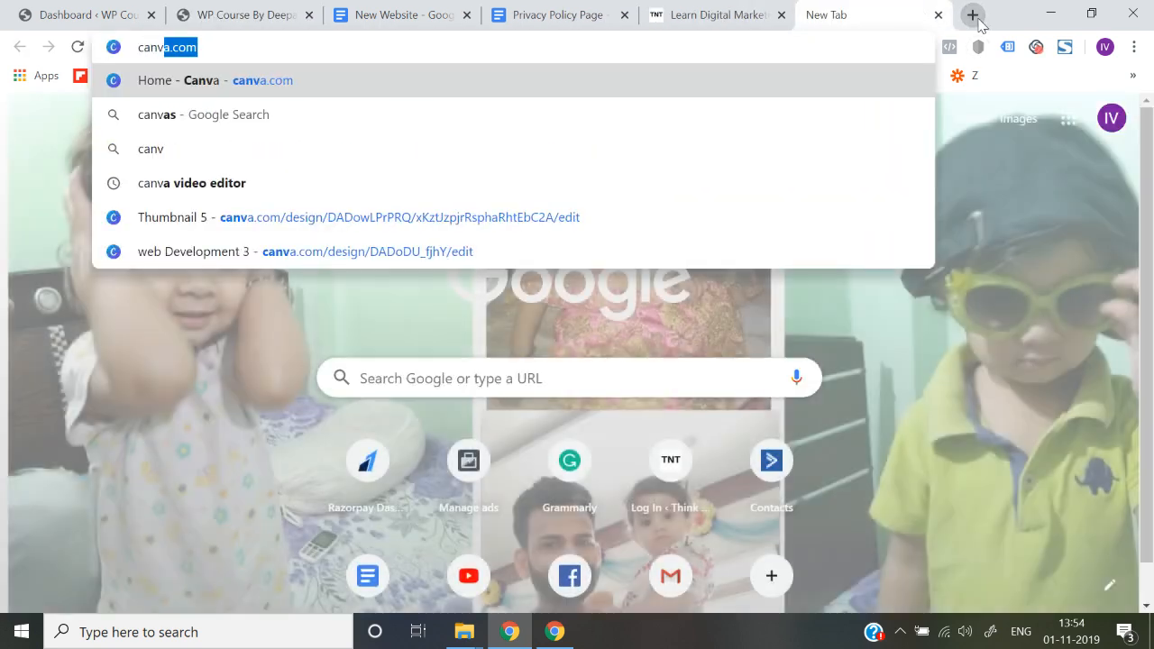
key("Return")
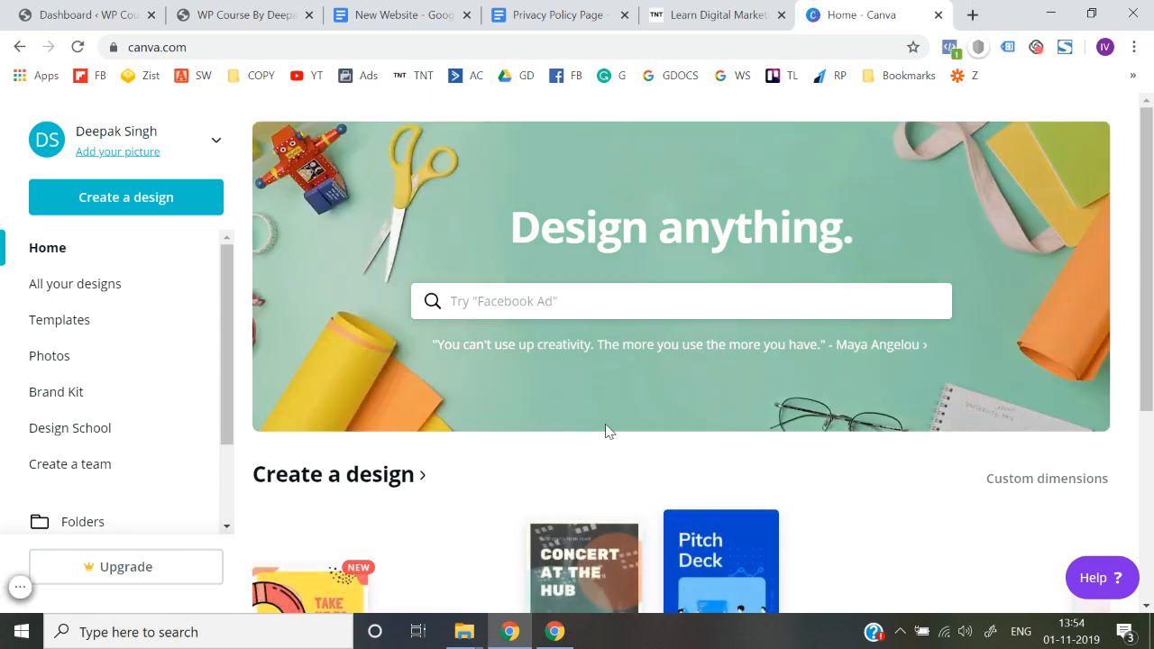
Try a custom 100 × 100 px design, view it at 100% zoom and return to the Canva home page
left_click(149, 208)
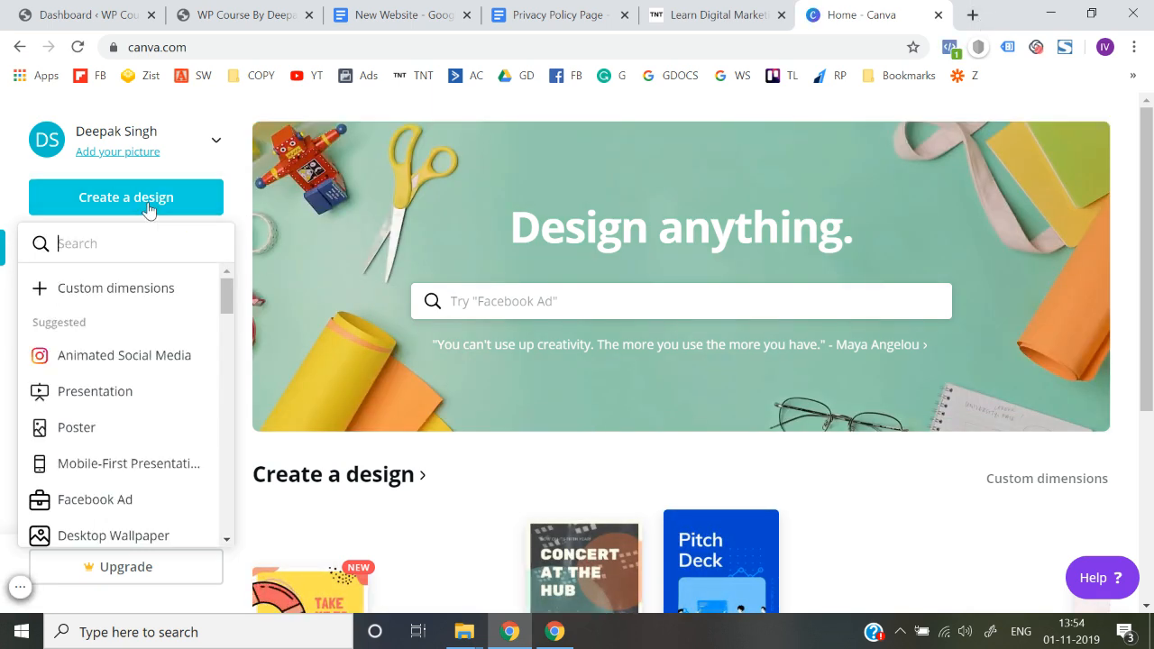
left_click(150, 303)
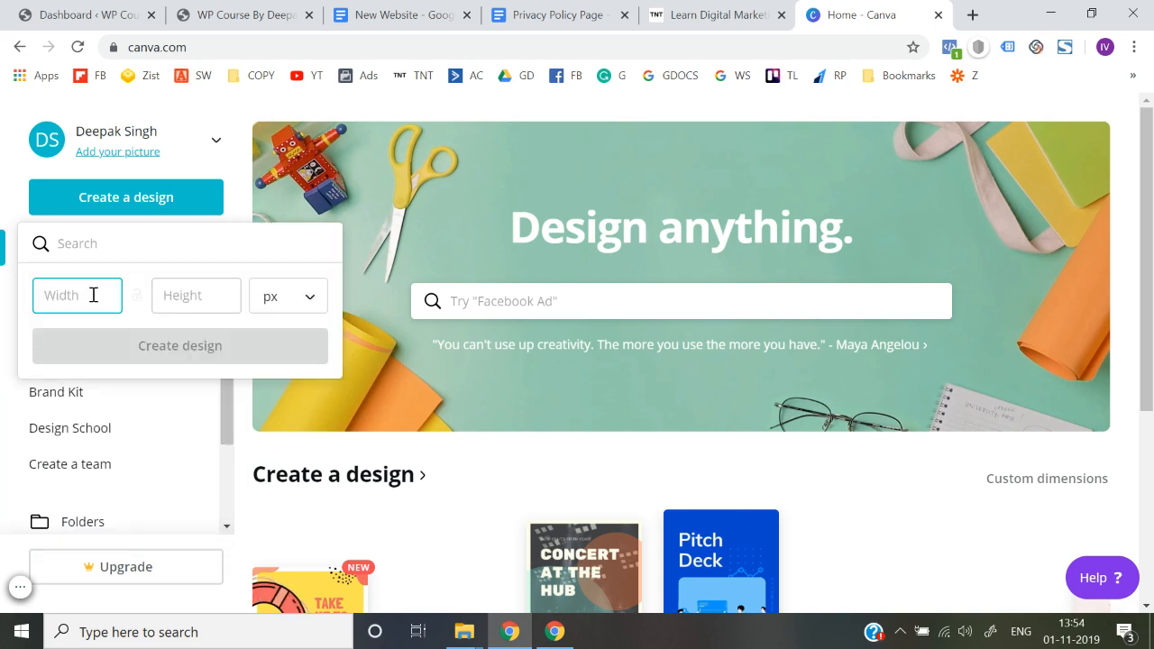
type("100")
key("Tab")
type("100")
key("Return")
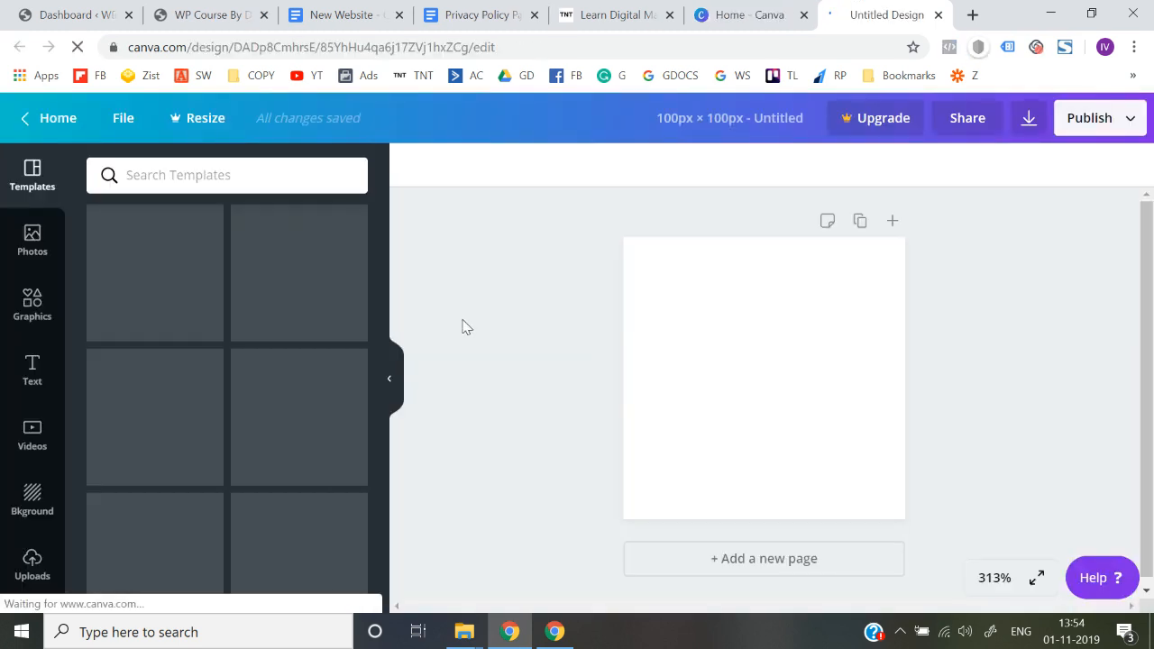
left_click(990, 575)
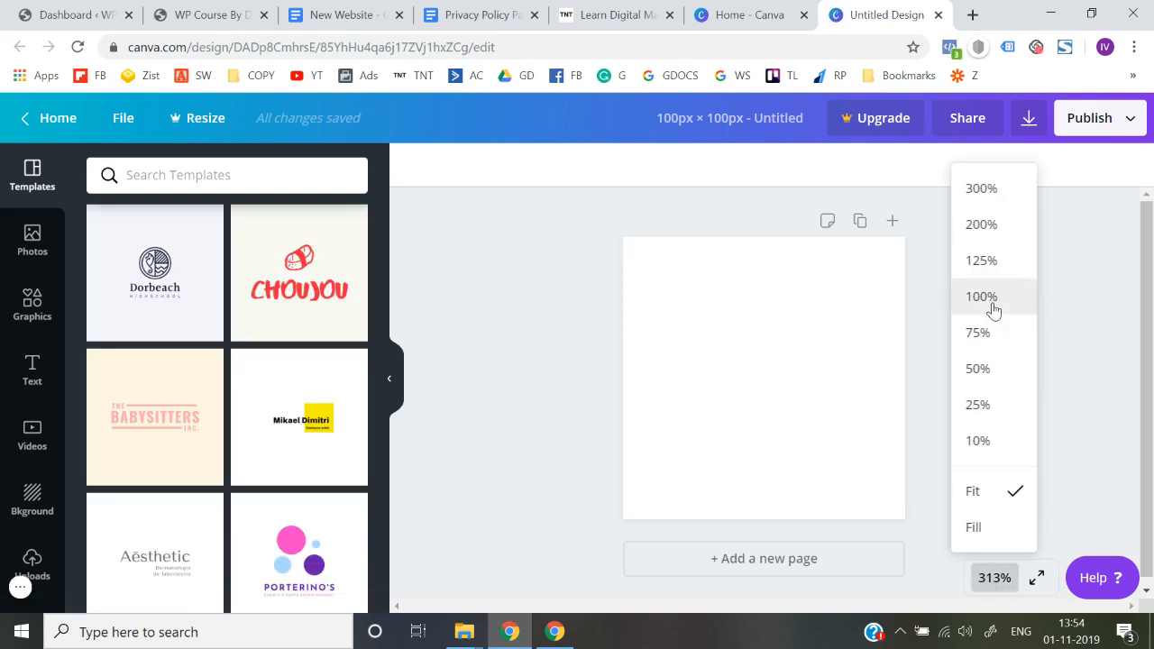
left_click(963, 301)
left_click(997, 577)
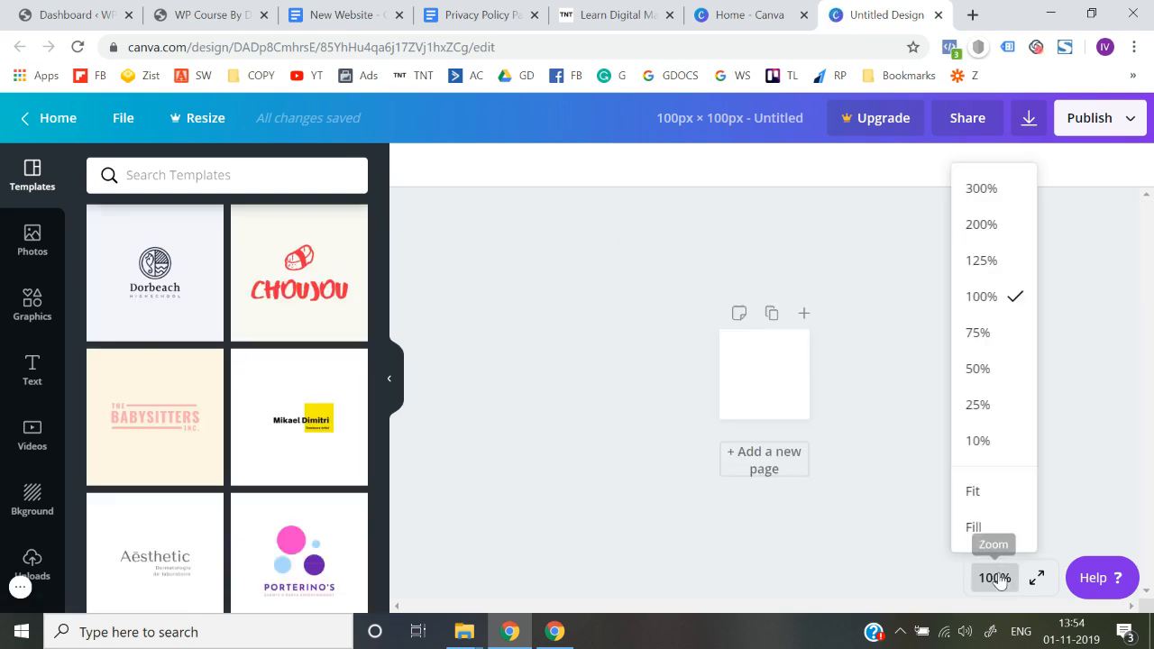
left_click(58, 122)
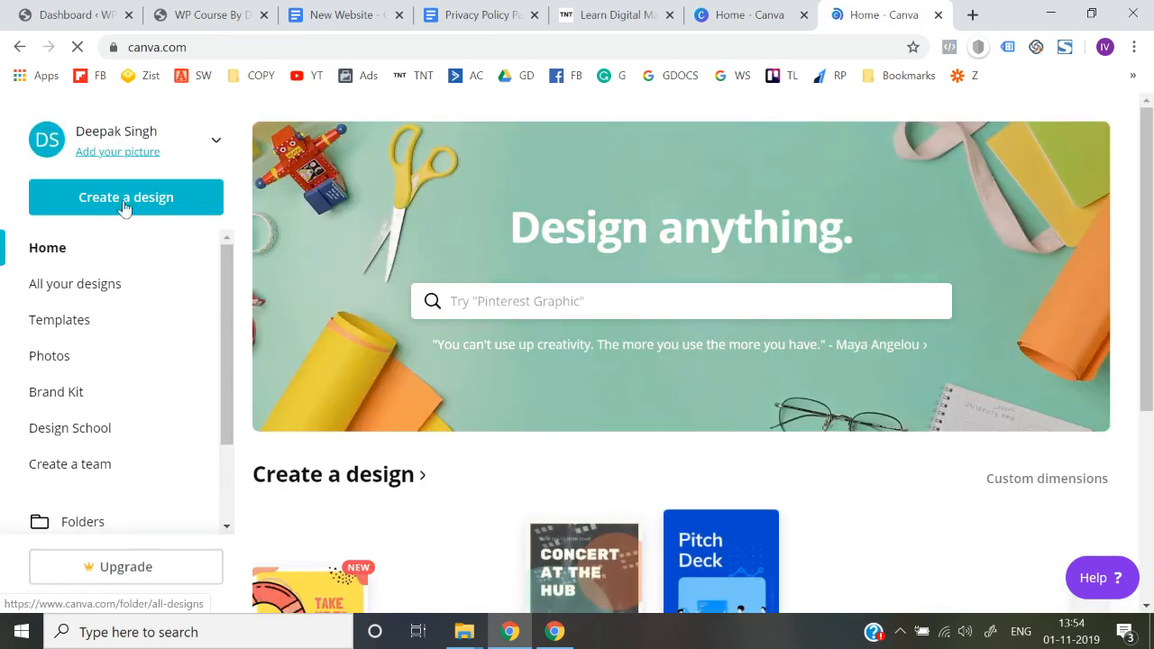
Create a blank 500 × 500 px design from the Logo design type
left_click(129, 198)
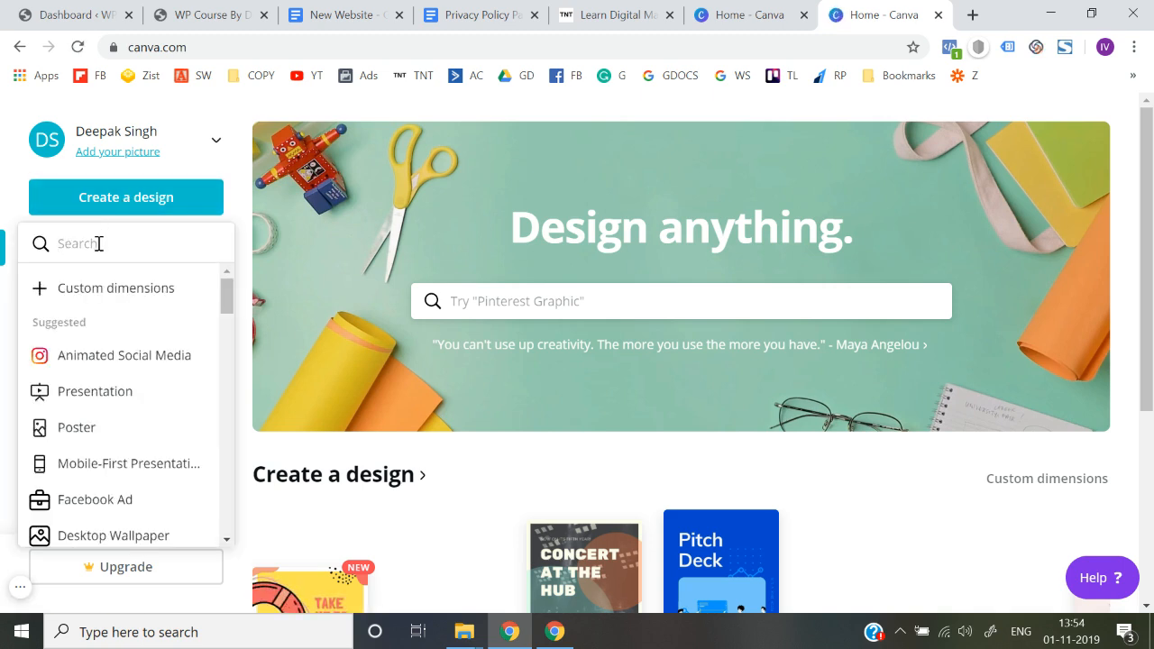
type("logo")
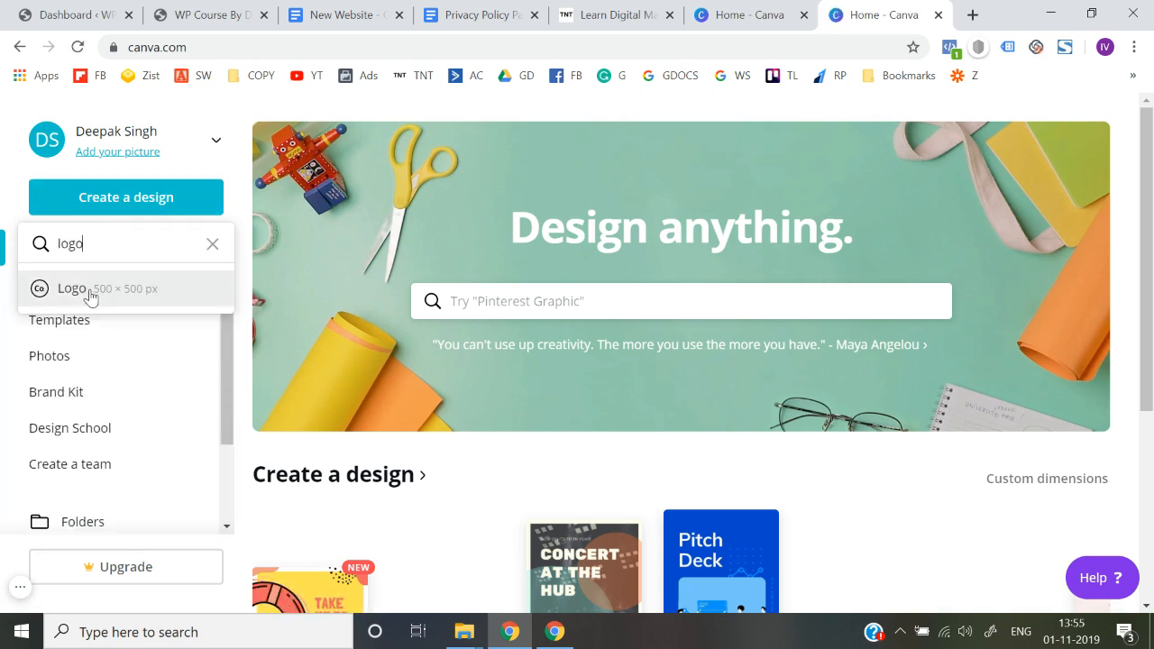
left_click(90, 289)
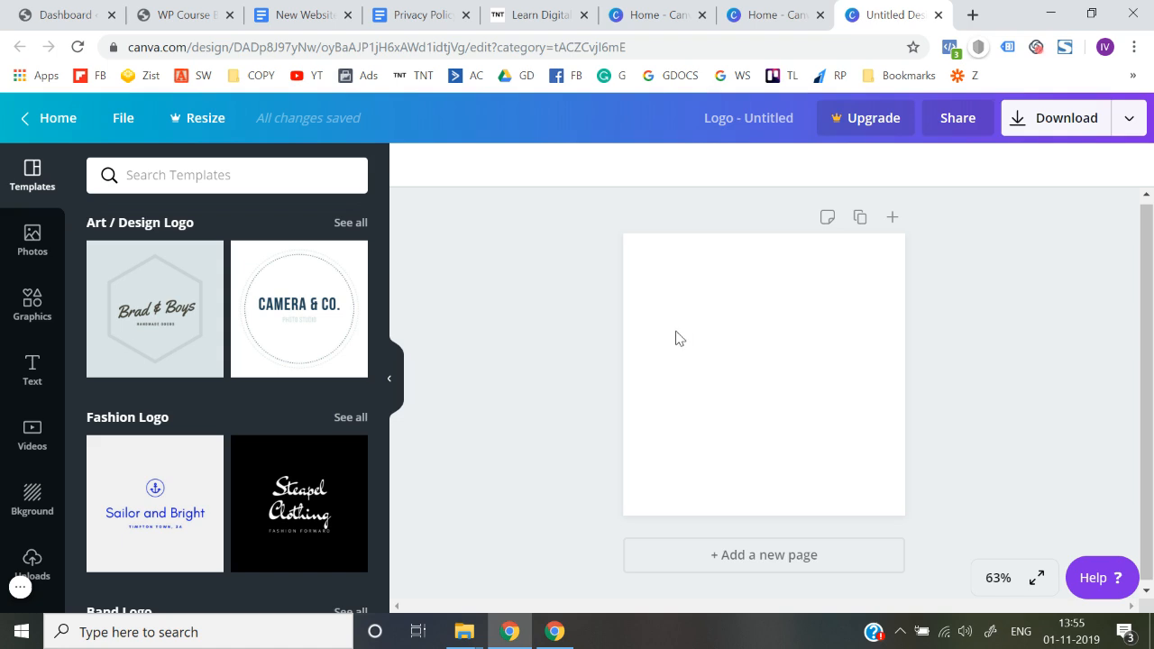
left_click(676, 332)
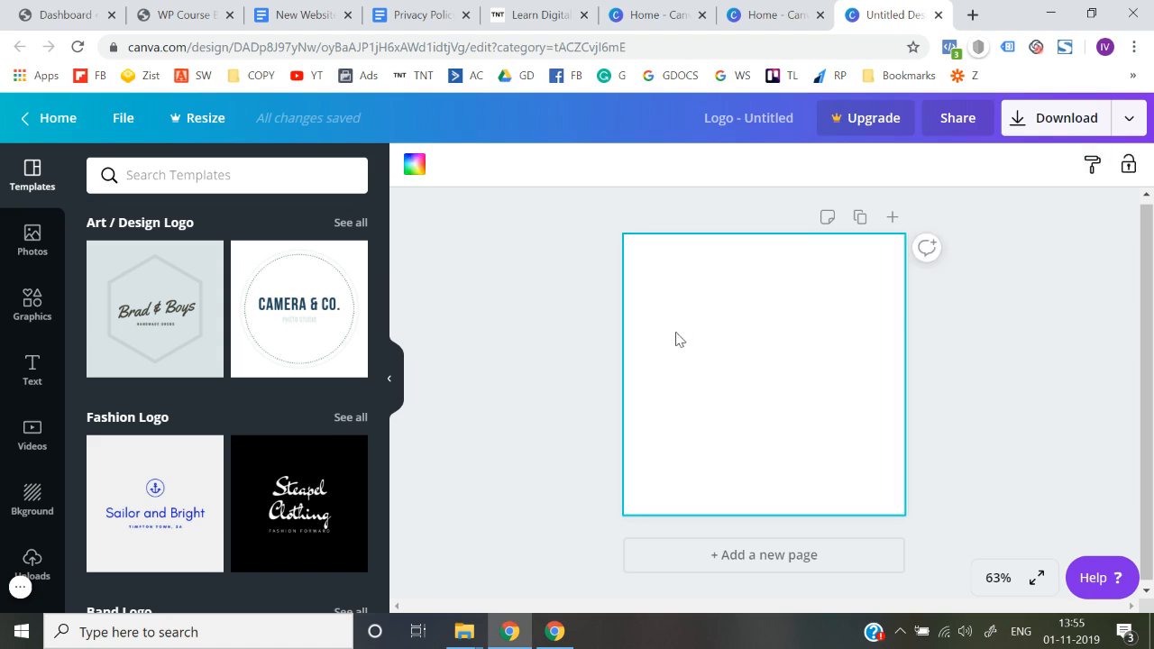
left_click(507, 417)
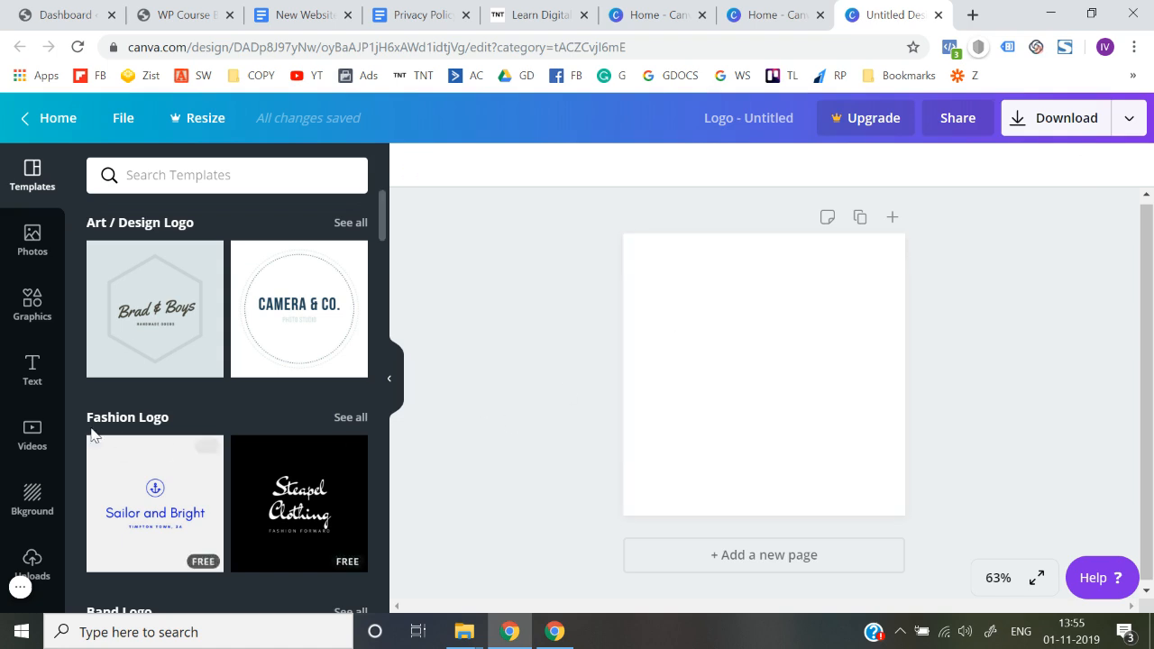
Add a body text box to the blank logo canvas reading "WP Course"
left_click(31, 372)
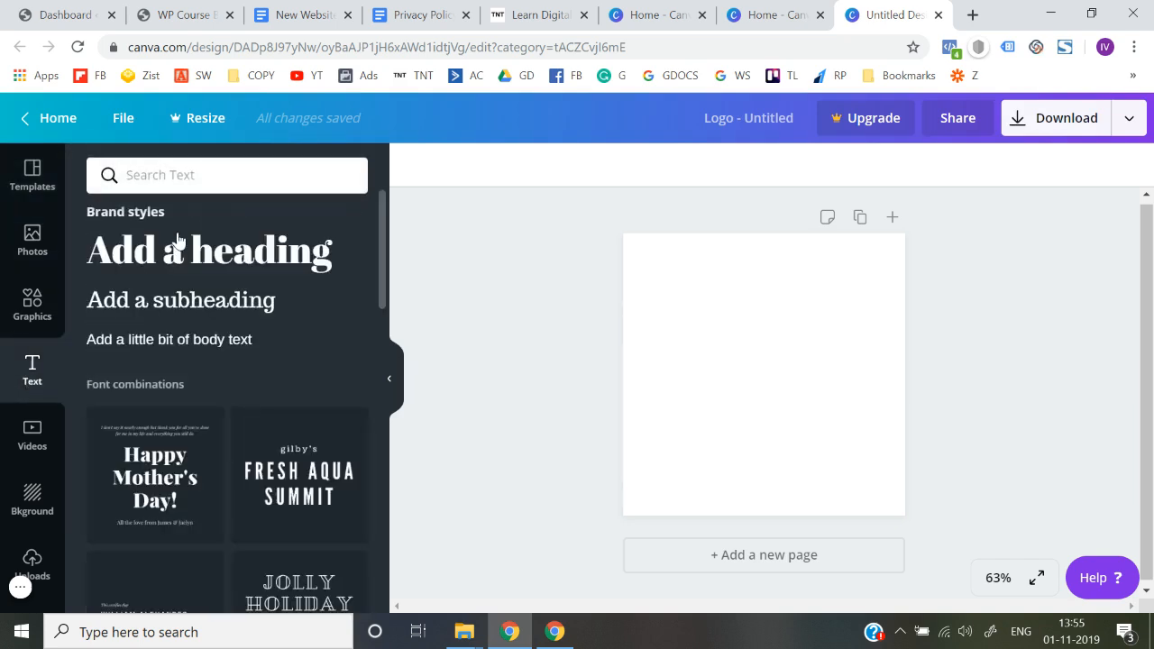
left_click(167, 340)
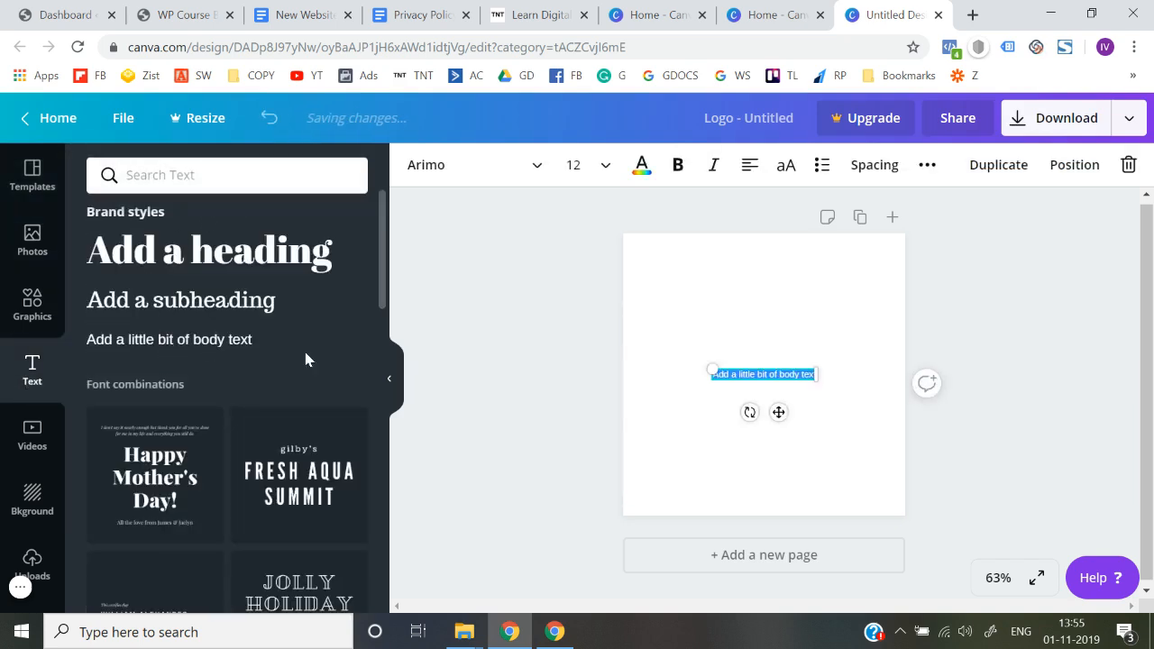
type("WP Co")
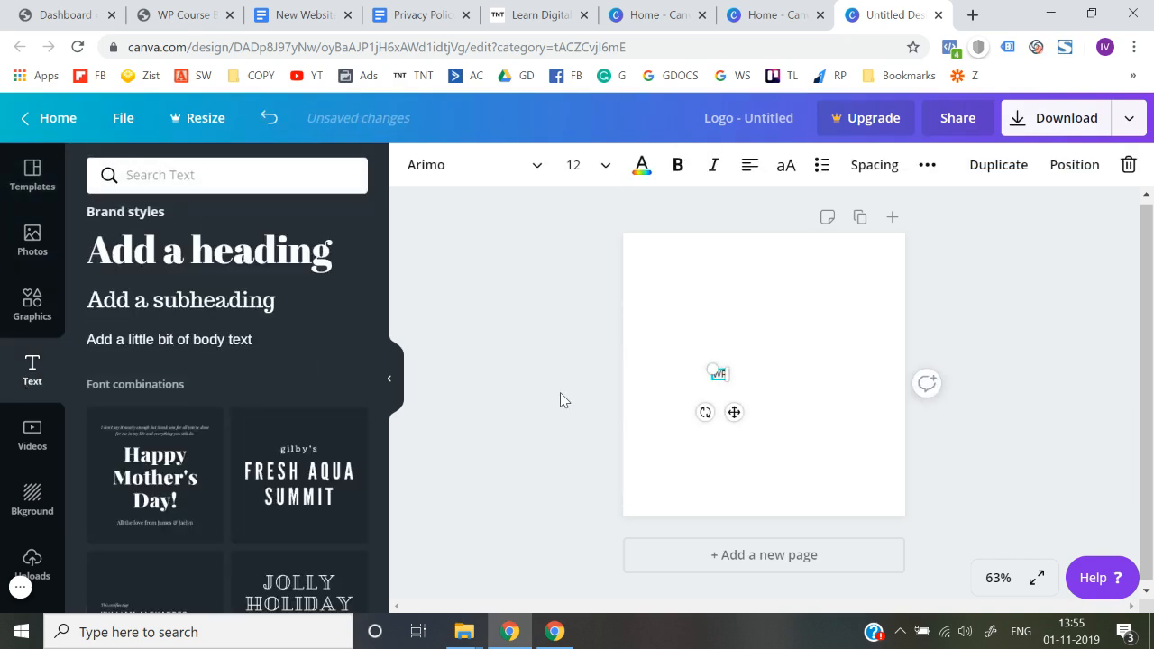
type("urse By")
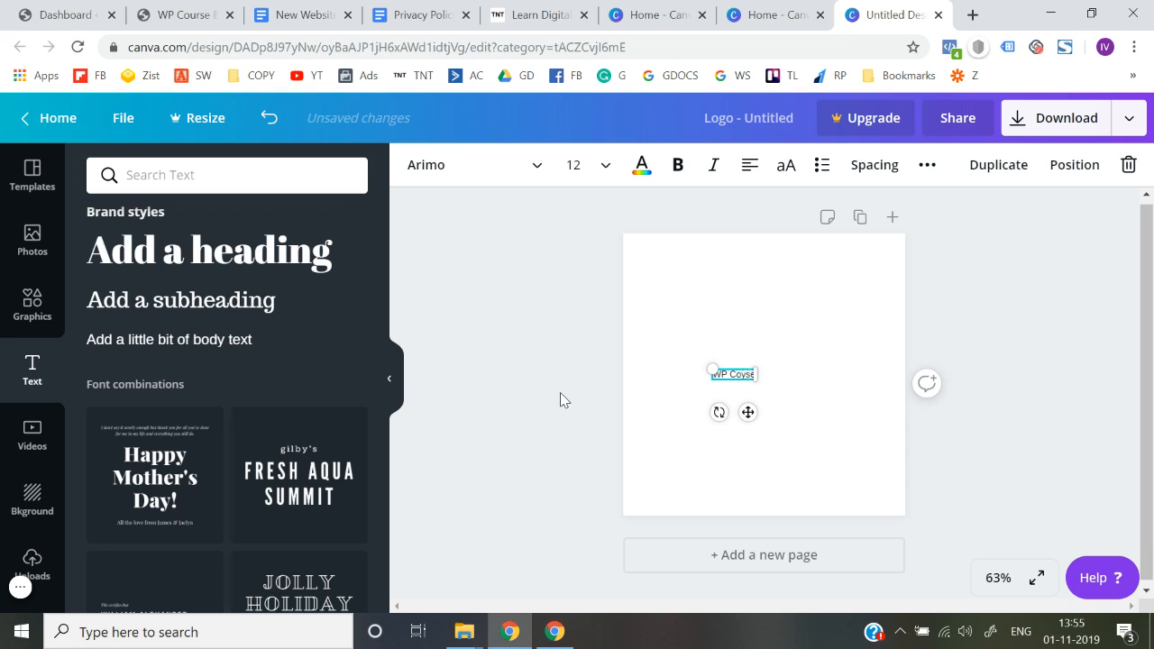
type(" Deepak")
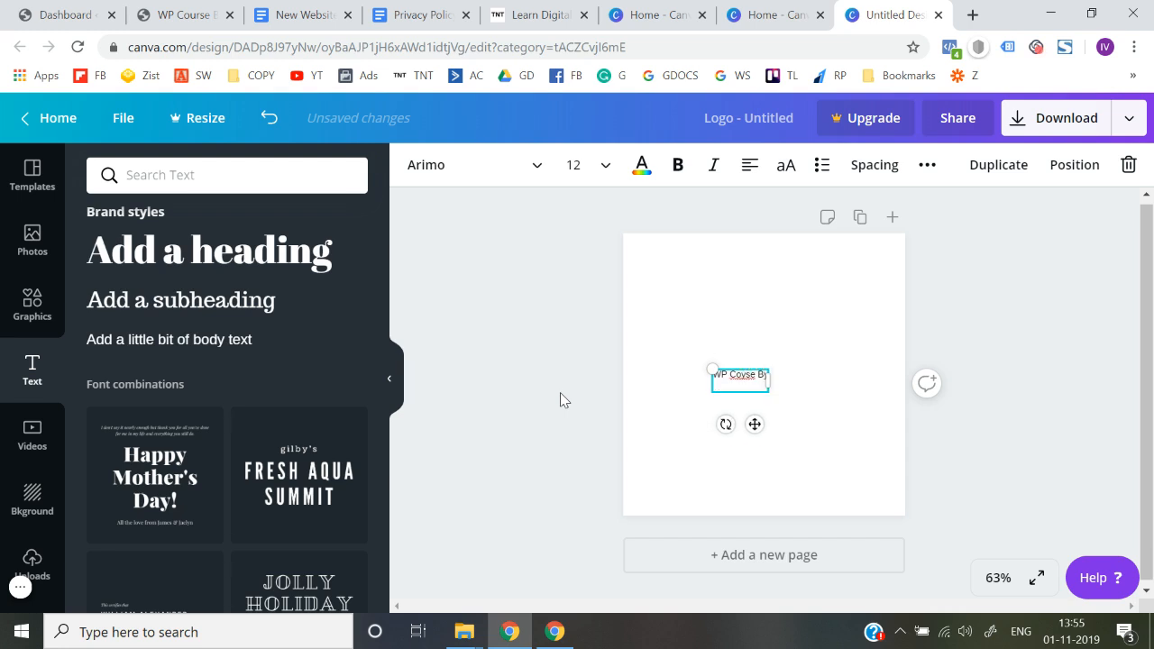
key("BackSpace")
key("BackSpace")
key("BackSpace")
key("BackSpace")
key("BackSpace")
key("BackSpace")
key("BackSpace")
key("BackSpace")
key("BackSpace")
key("BackSpace")
key("BackSpace")
key("BackSpace")
key("BackSpace")
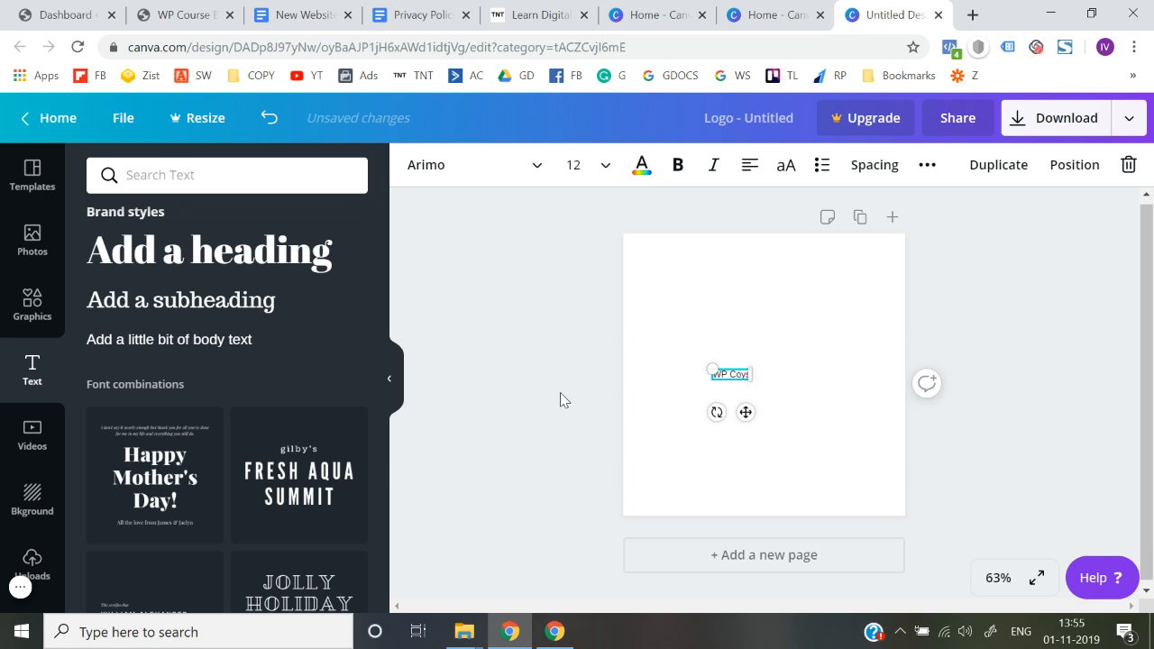
type("urse")
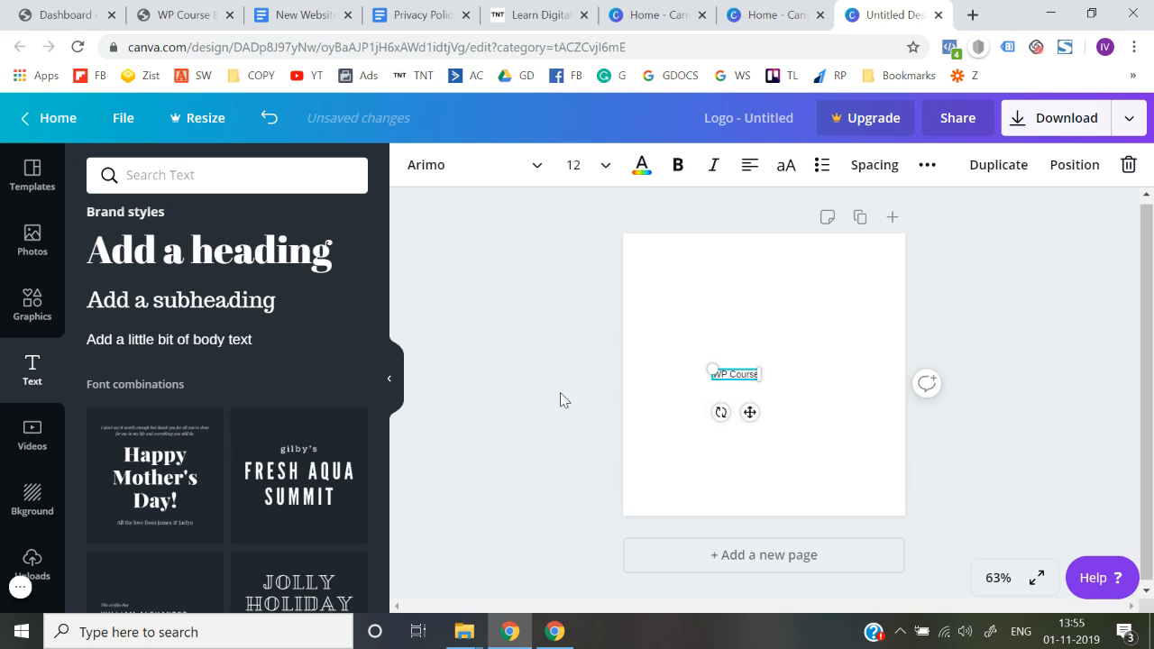
Enlarge the "WP Course" text to about size 29 and place it near the middle of the canvas
left_click_drag(713, 370, 672, 354)
mouse_move(760, 369)
left_mouse_down()
mouse_move(784, 366)
mouse_move(765, 368)
left_mouse_up()
left_click(556, 416)
left_click_drag(669, 362, 695, 357)
Search the fonts for "nuni" and set the "WP Course" text to Nunito Sans Black
double_click(711, 369)
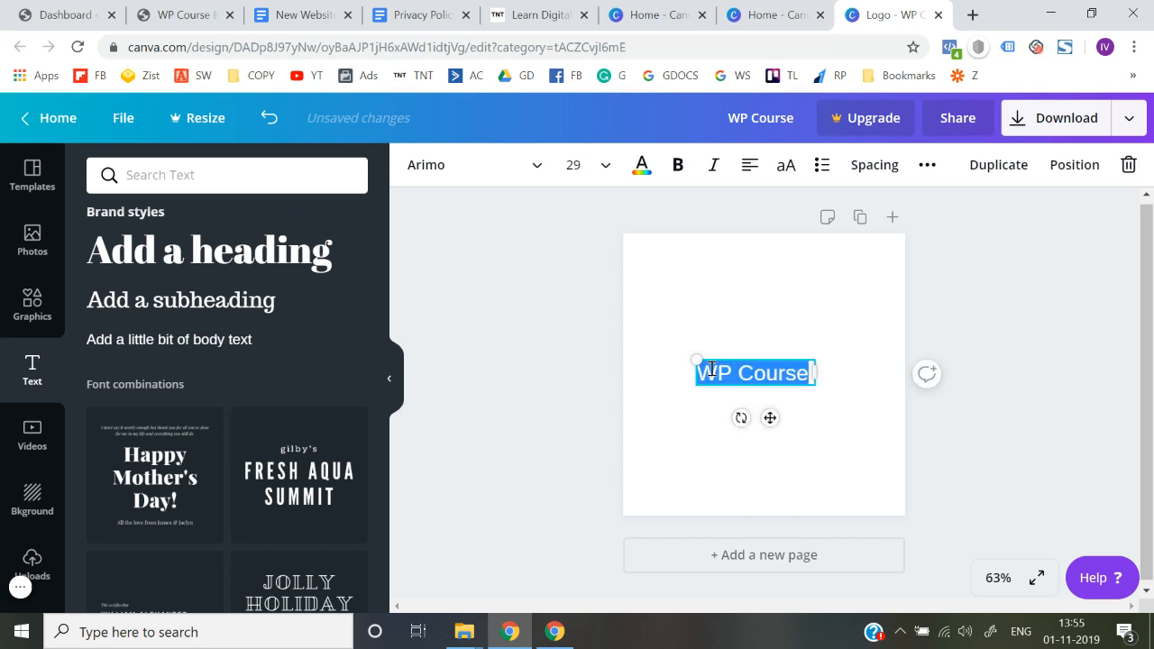
left_click(510, 165)
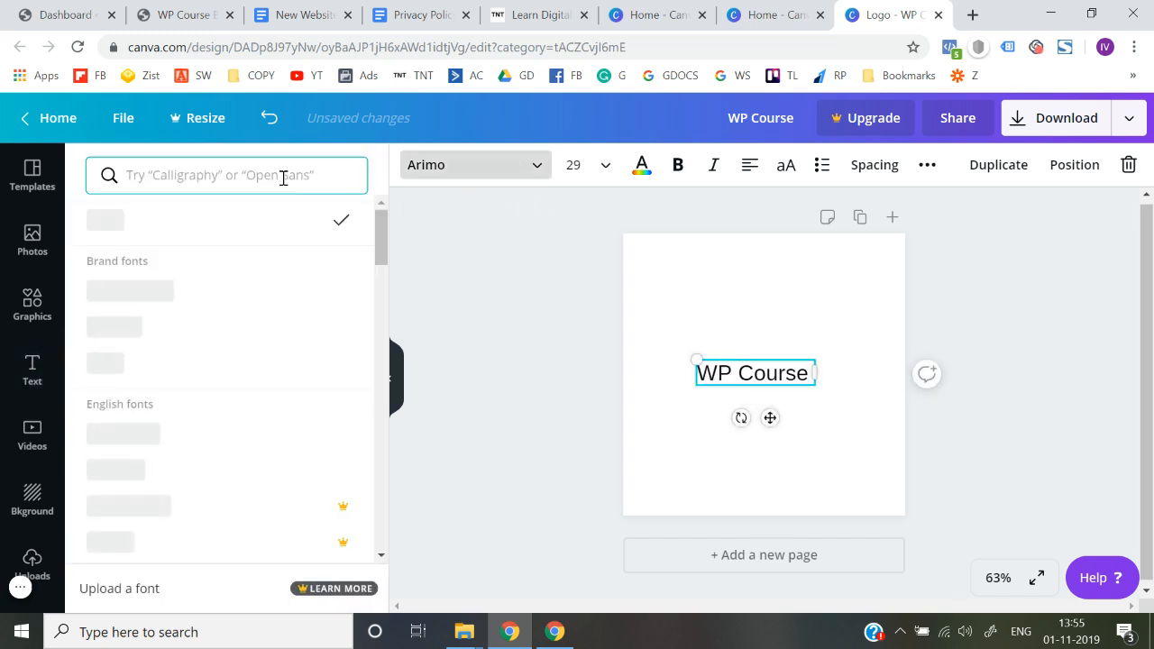
type("nuni")
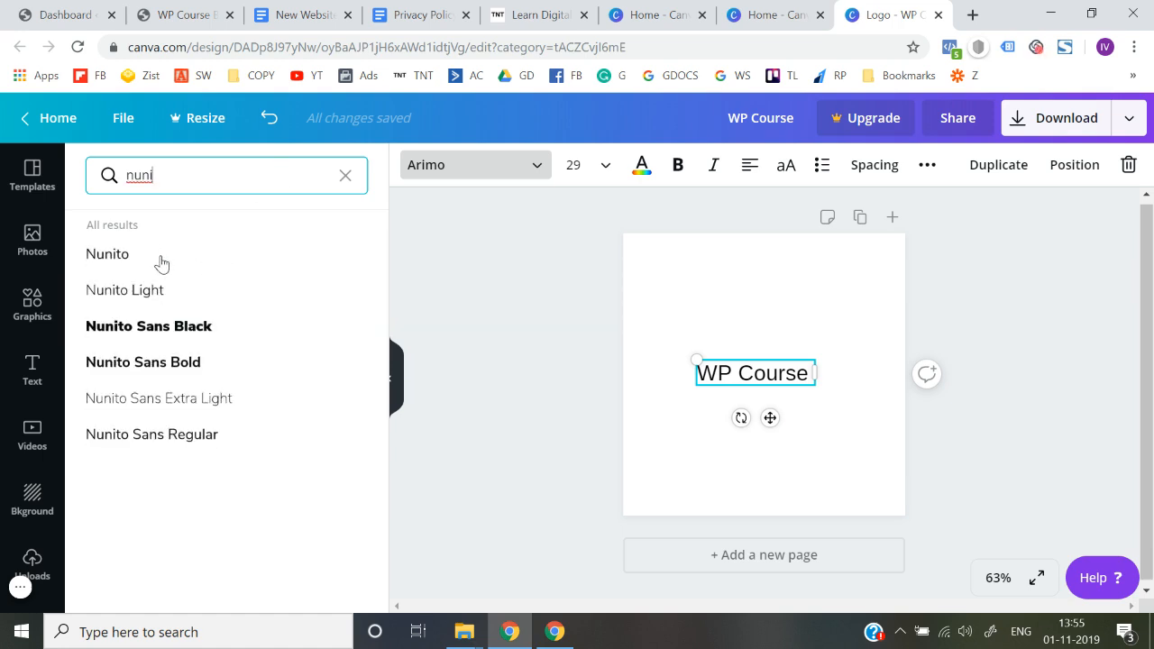
left_click(119, 328)
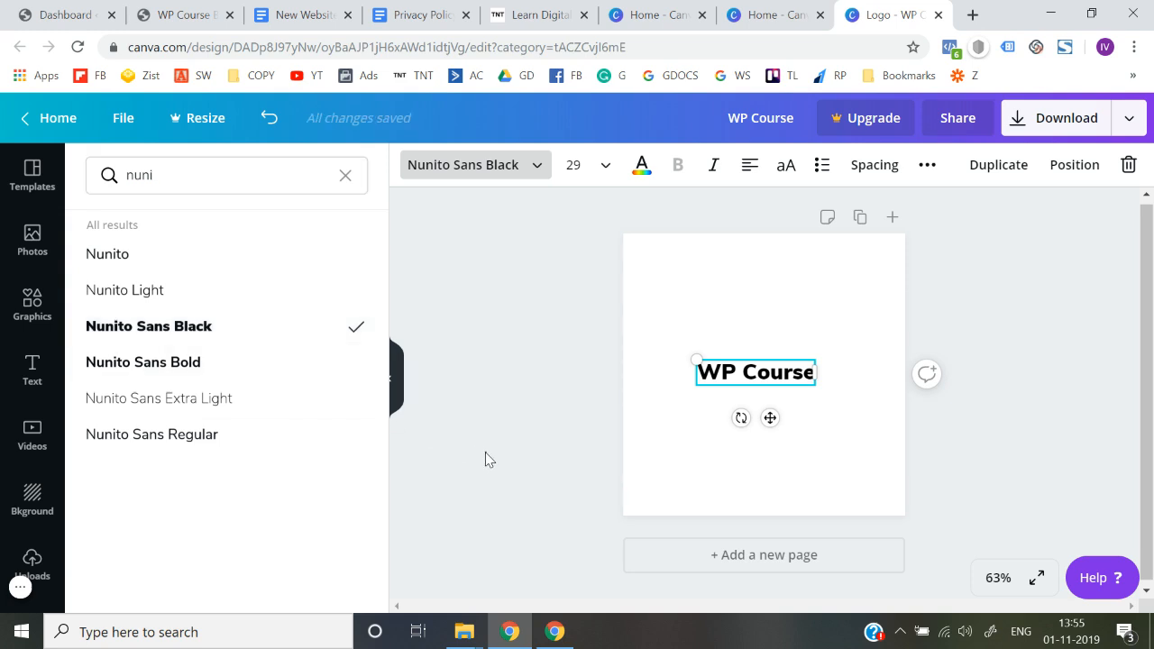
left_click(484, 459)
Extend the logo text to "WP Course By" and widen its box so it fits on one line
left_click(785, 380)
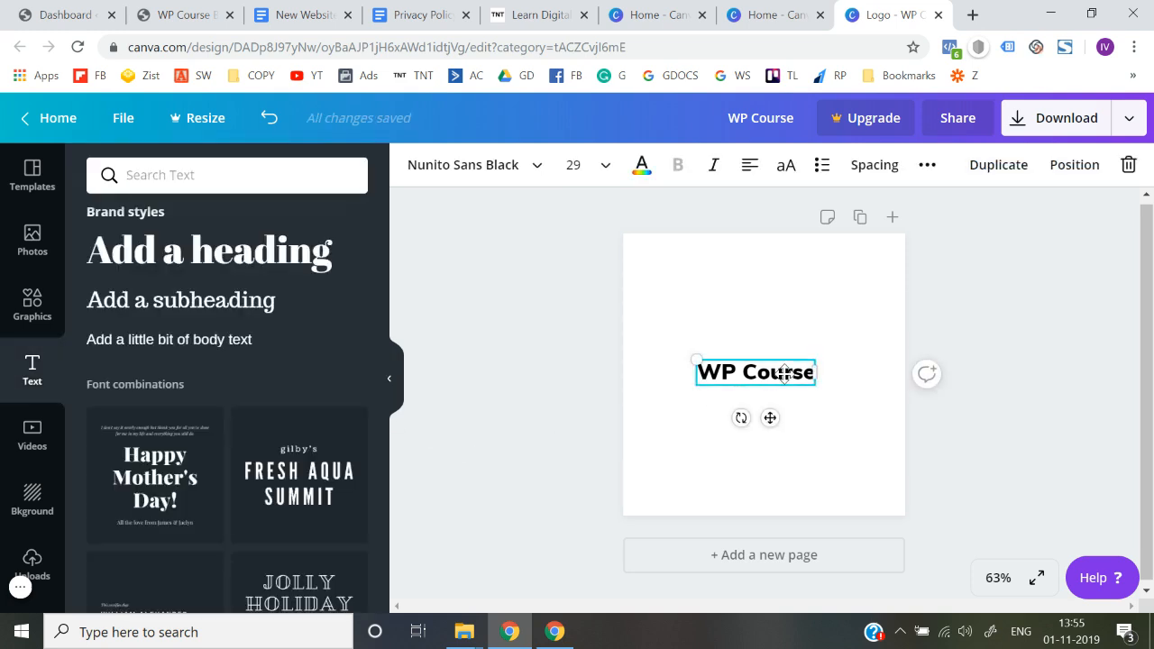
double_click(802, 375)
left_click(802, 375)
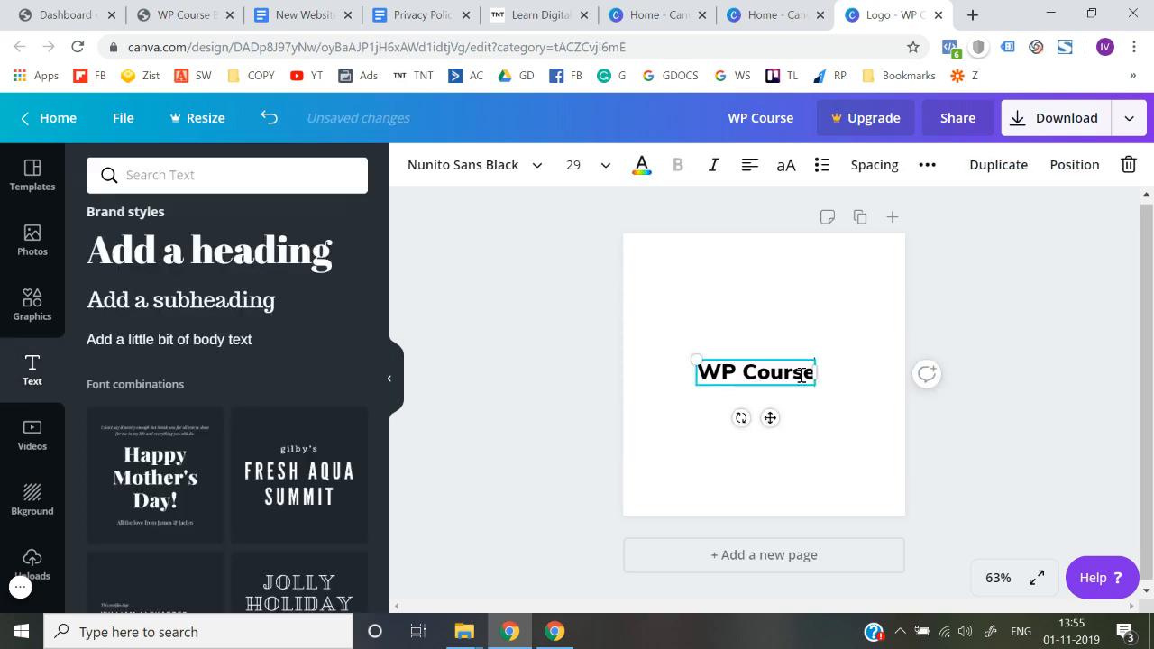
key("Return")
type("By")
left_click_drag(817, 386, 846, 384)
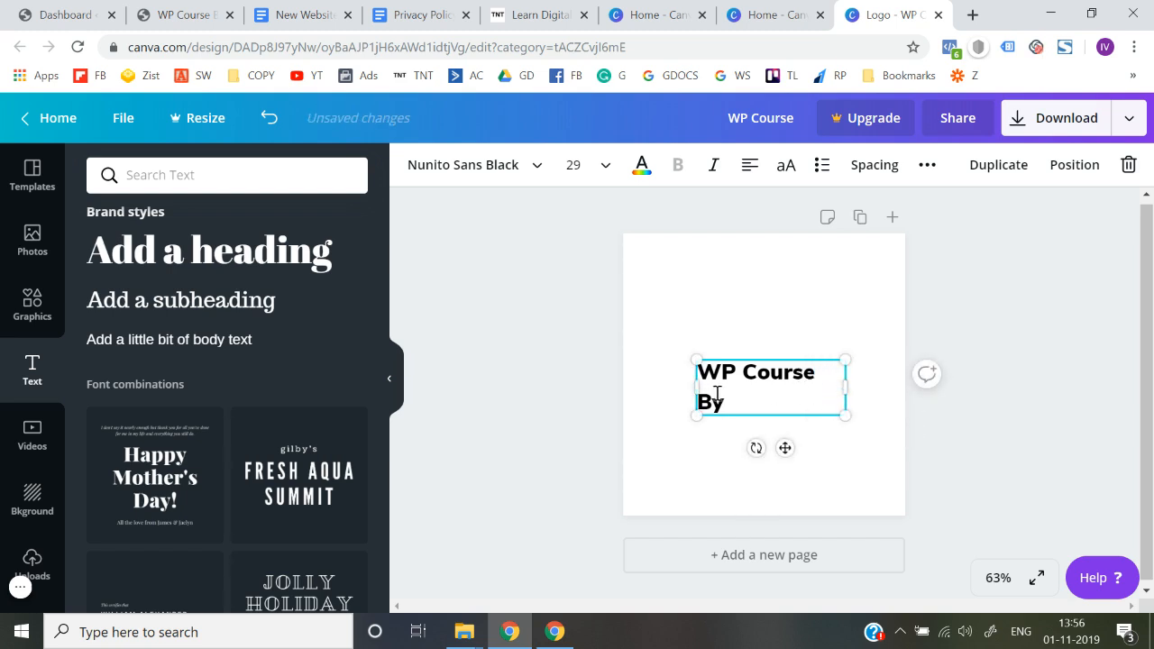
left_click_drag(688, 393, 741, 377)
left_click(535, 441)
left_click(566, 383)
Duplicate the "WP Course By" text, place the copy directly below and replace its wording with the course author's first name
left_click(727, 372)
key("ctrl+d")
left_click_drag(738, 386, 734, 401)
double_click(735, 399)
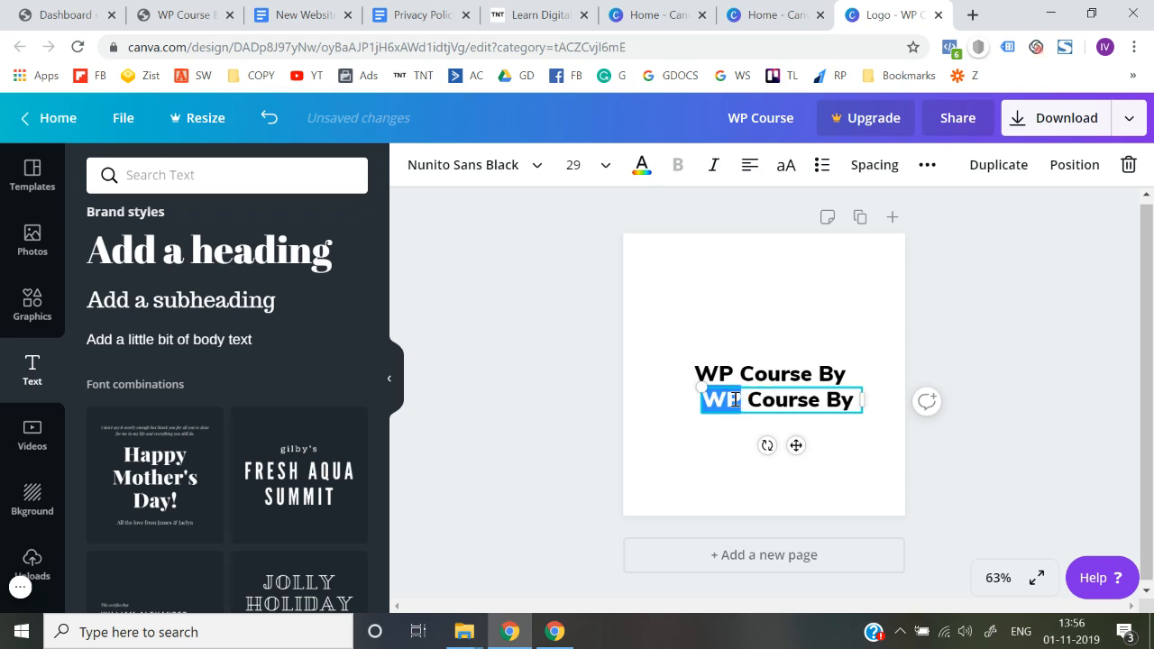
key("ctrl+a")
type("D")
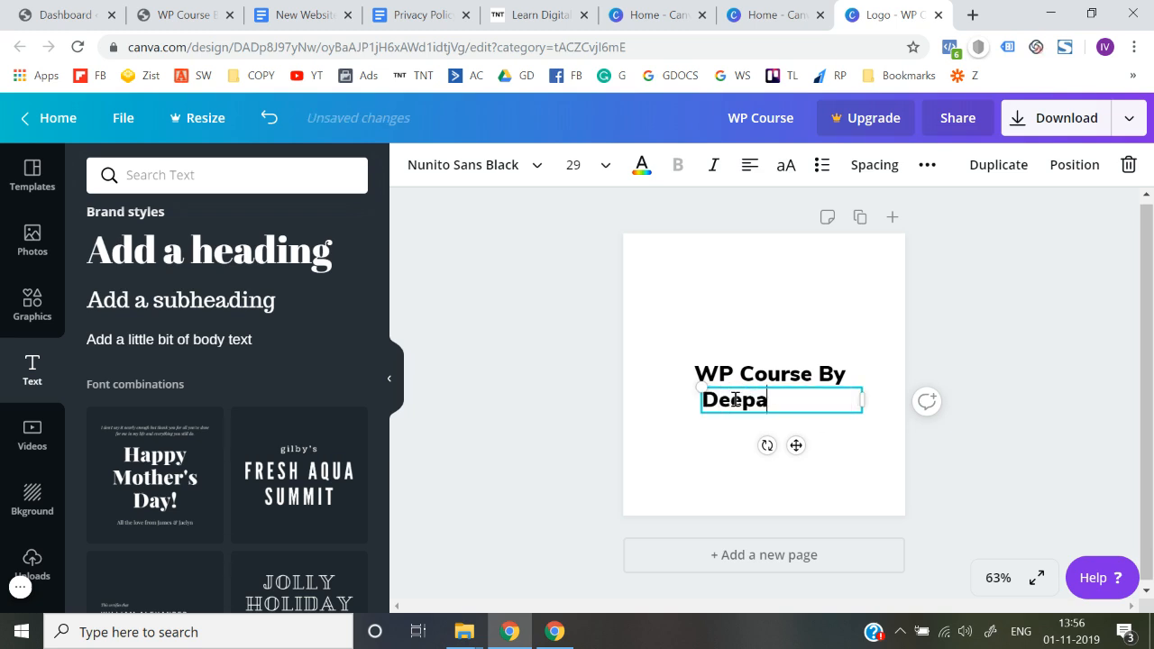
Browse the English fonts and set the author's name line to Beach Resort
left_click(535, 165)
type("nuni")
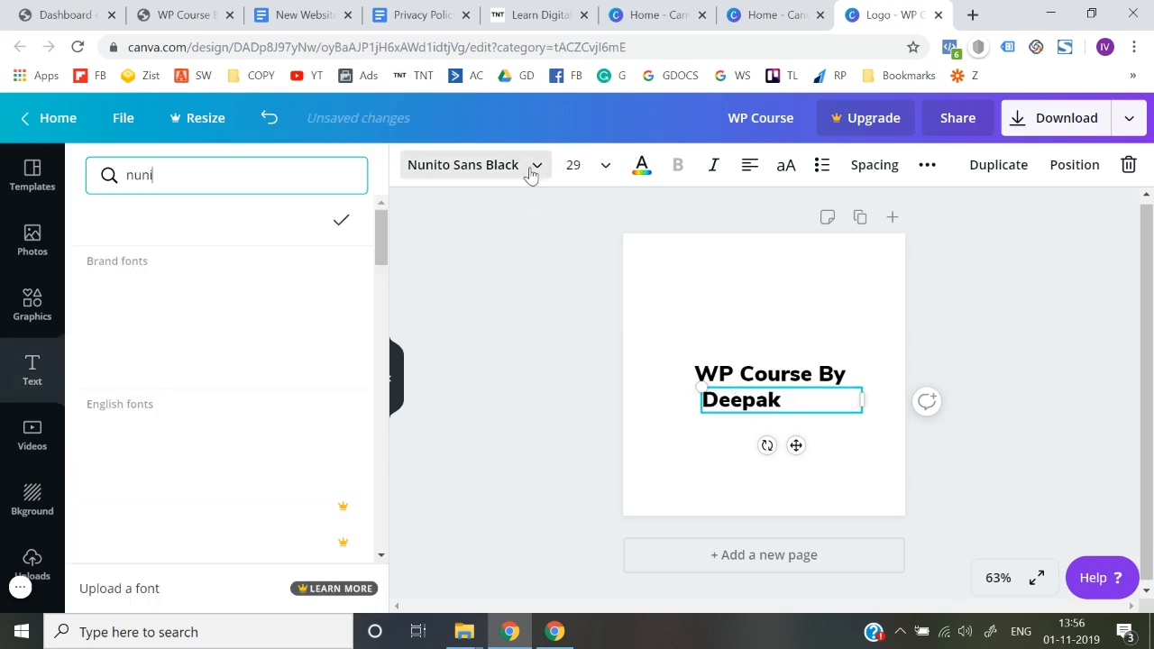
scroll(268, 427, "down", 5)
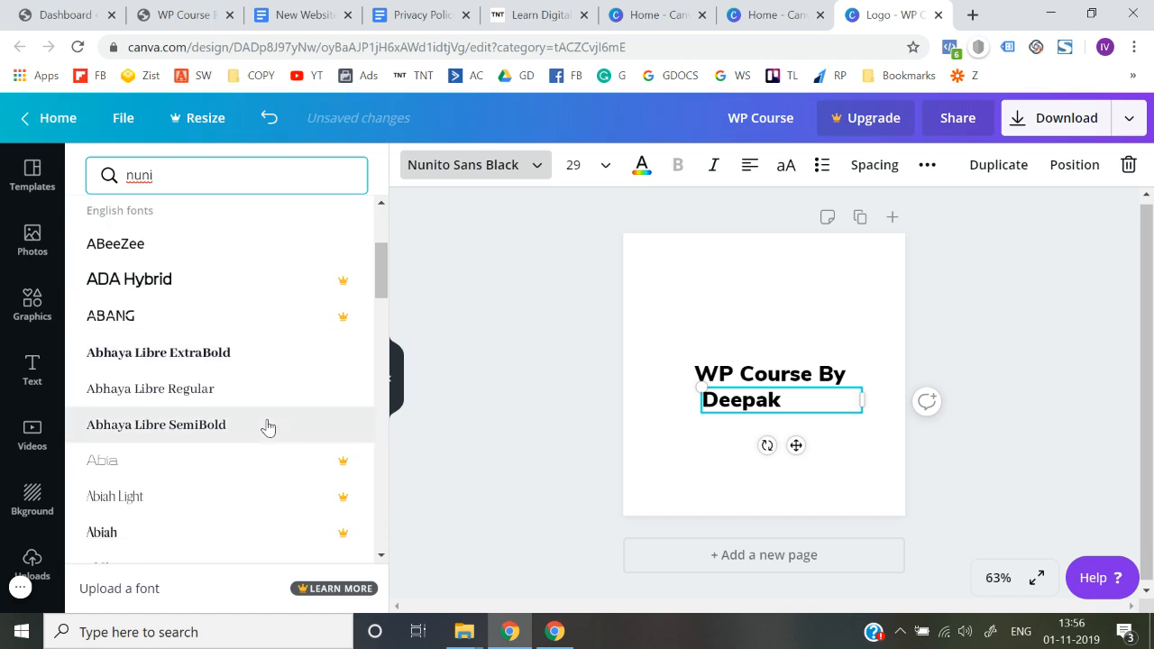
scroll(268, 426, "down", 2)
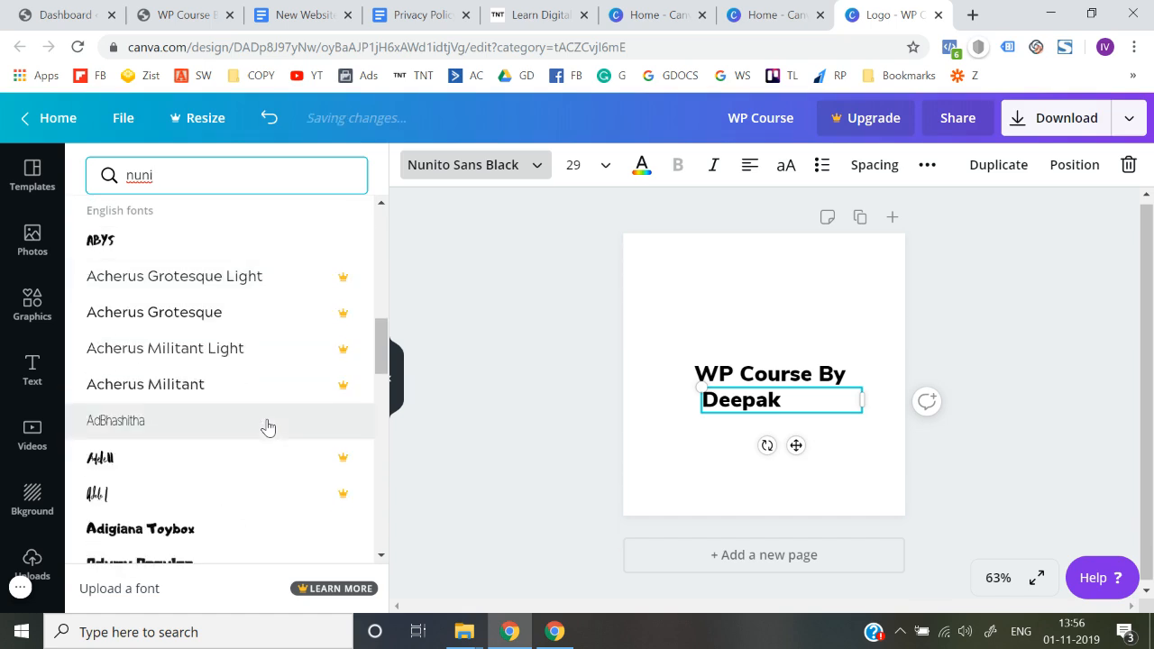
scroll(268, 427, "down", 3)
scroll(268, 426, "up", 1)
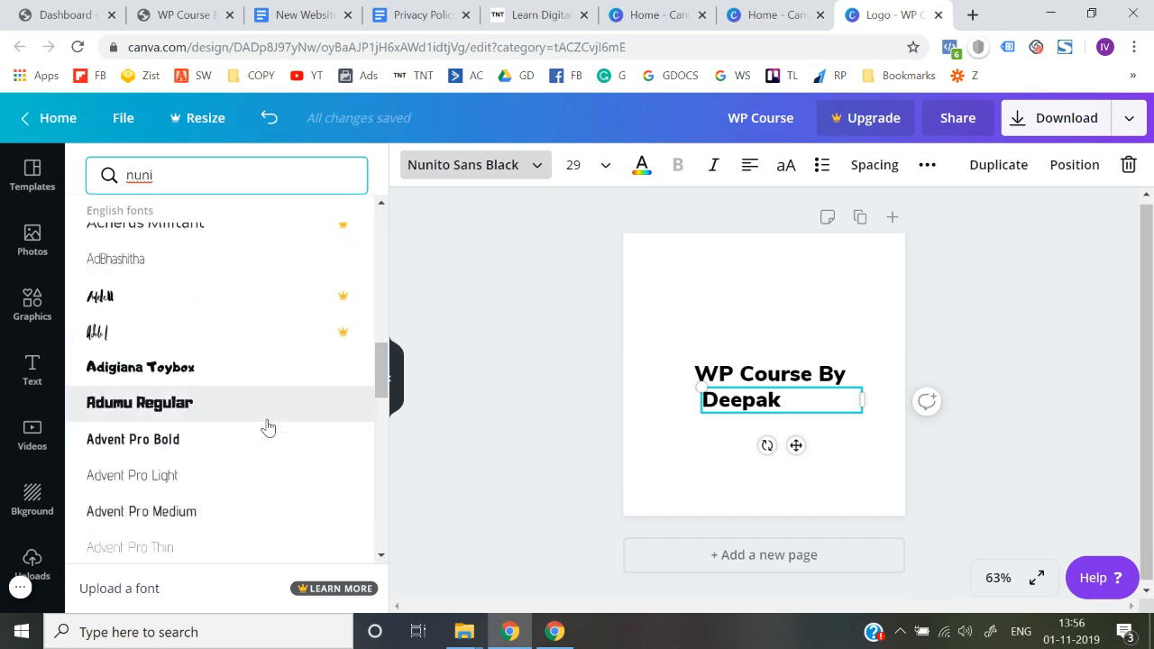
scroll(267, 427, "down", 6)
scroll(268, 426, "down", 3)
scroll(268, 426, "down", 6)
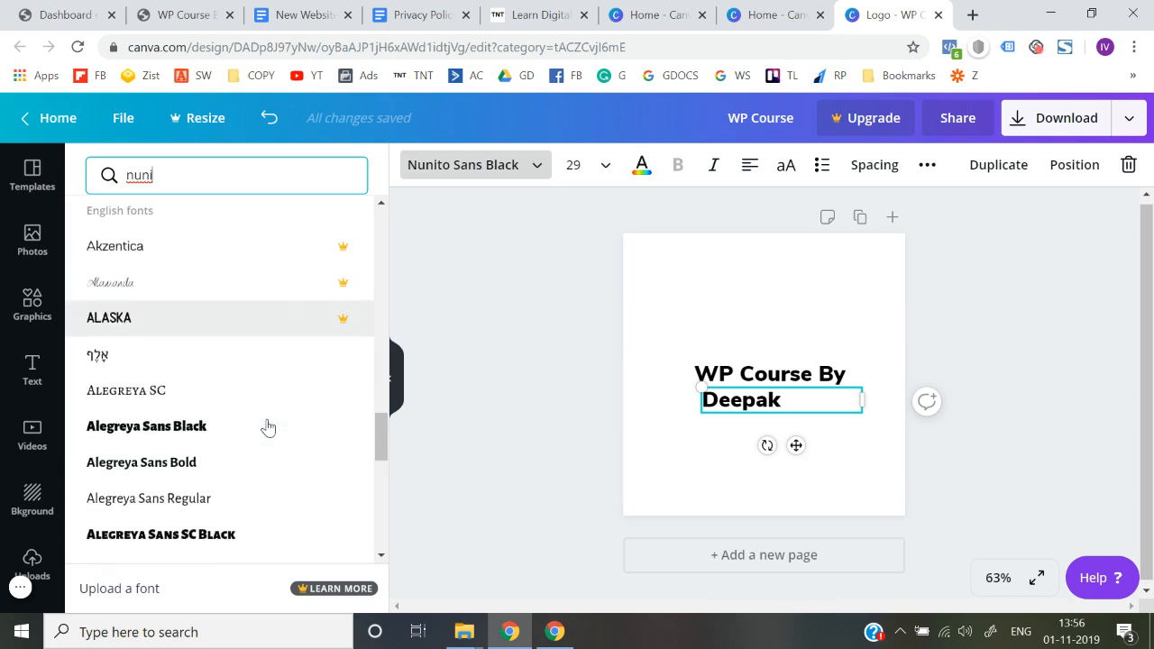
scroll(268, 427, "down", 5)
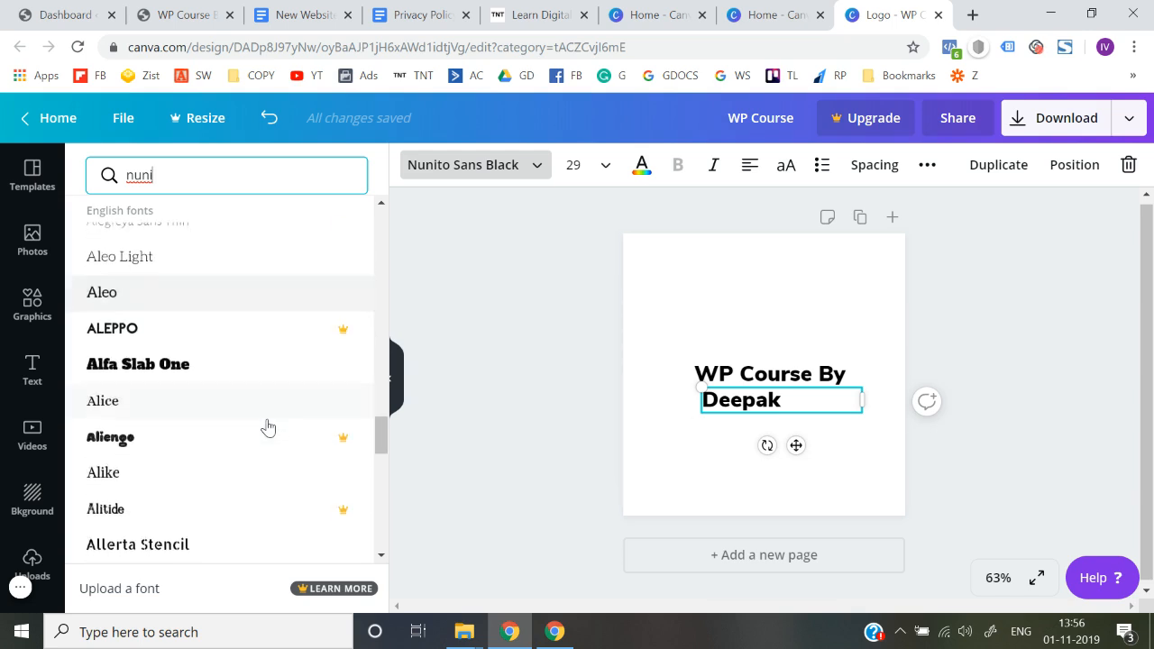
scroll(268, 427, "down", 5)
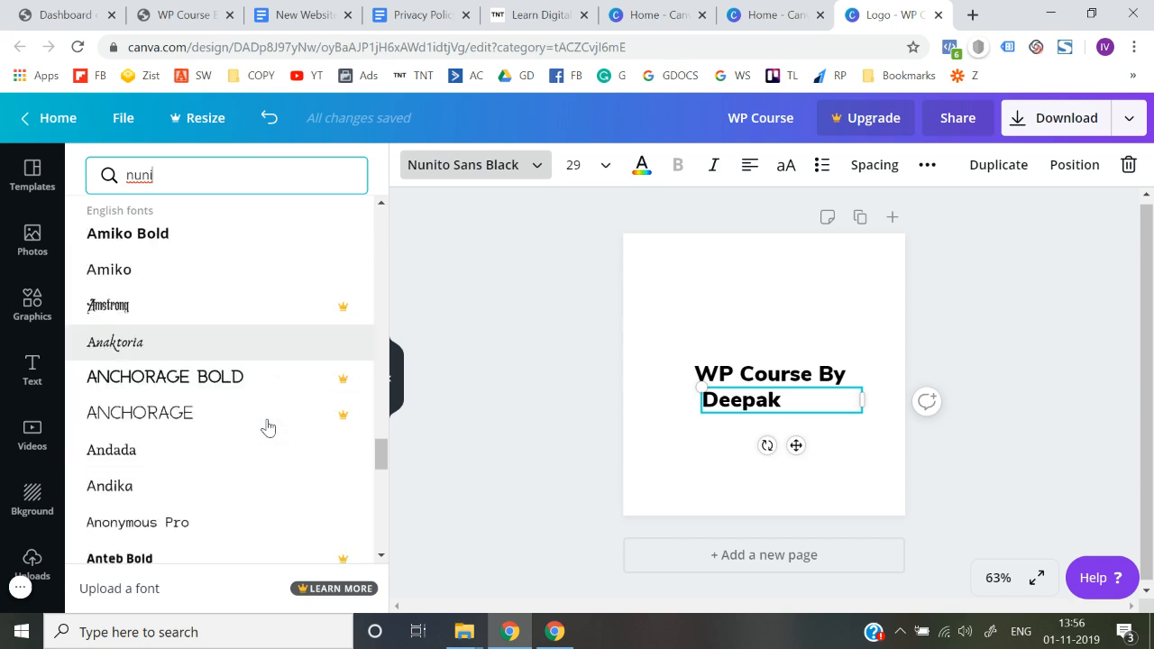
scroll(268, 427, "down", 7)
scroll(268, 426, "down", 6)
scroll(268, 426, "down", 7)
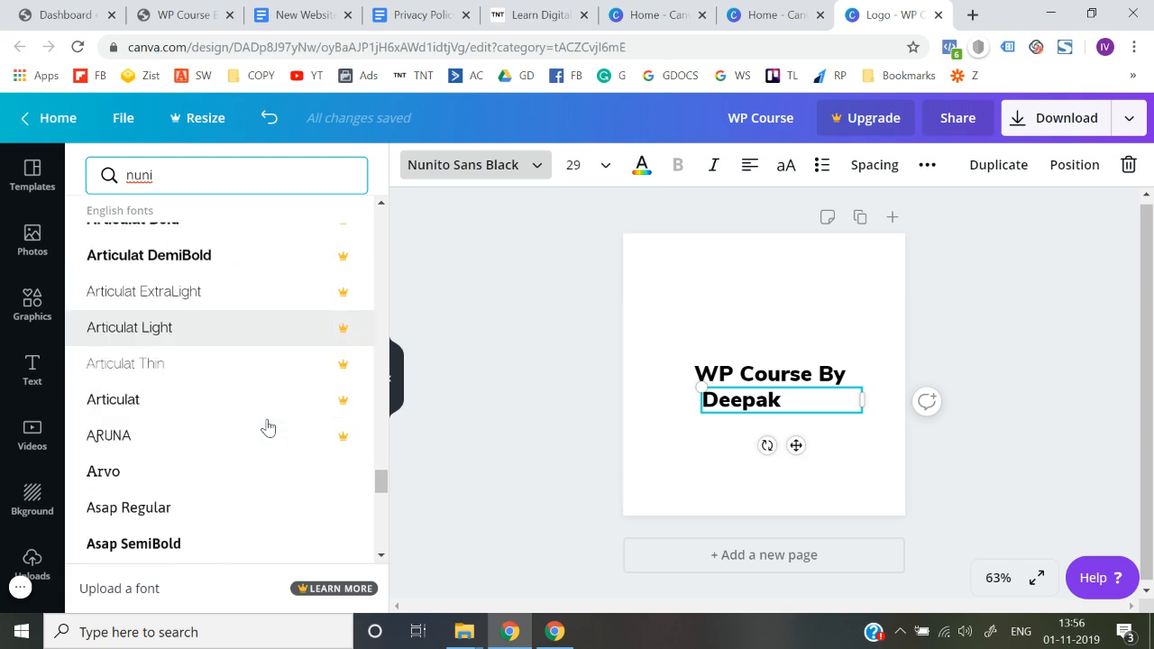
scroll(268, 427, "down", 1)
scroll(268, 426, "down", 6)
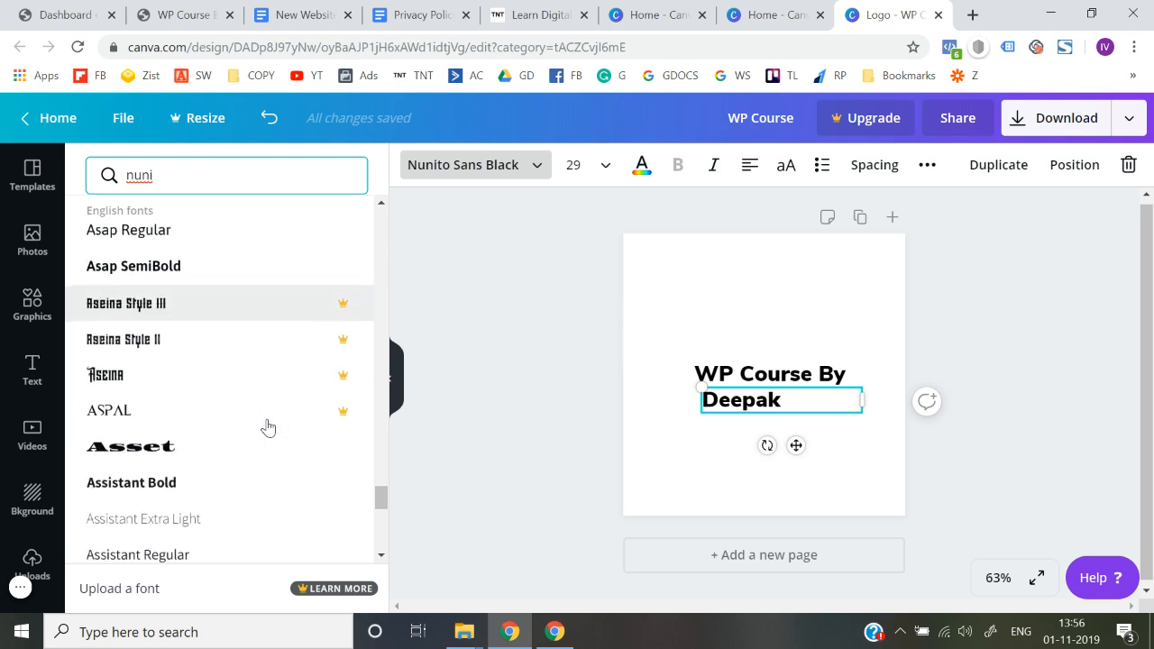
scroll(268, 426, "down", 4)
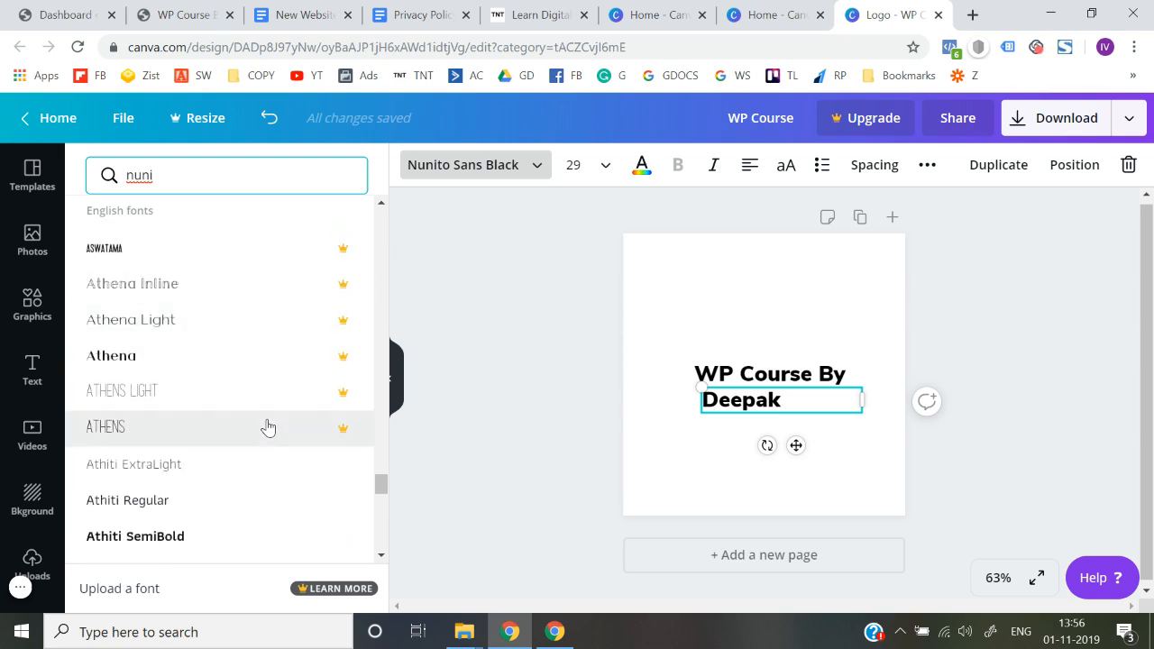
scroll(268, 426, "down", 3)
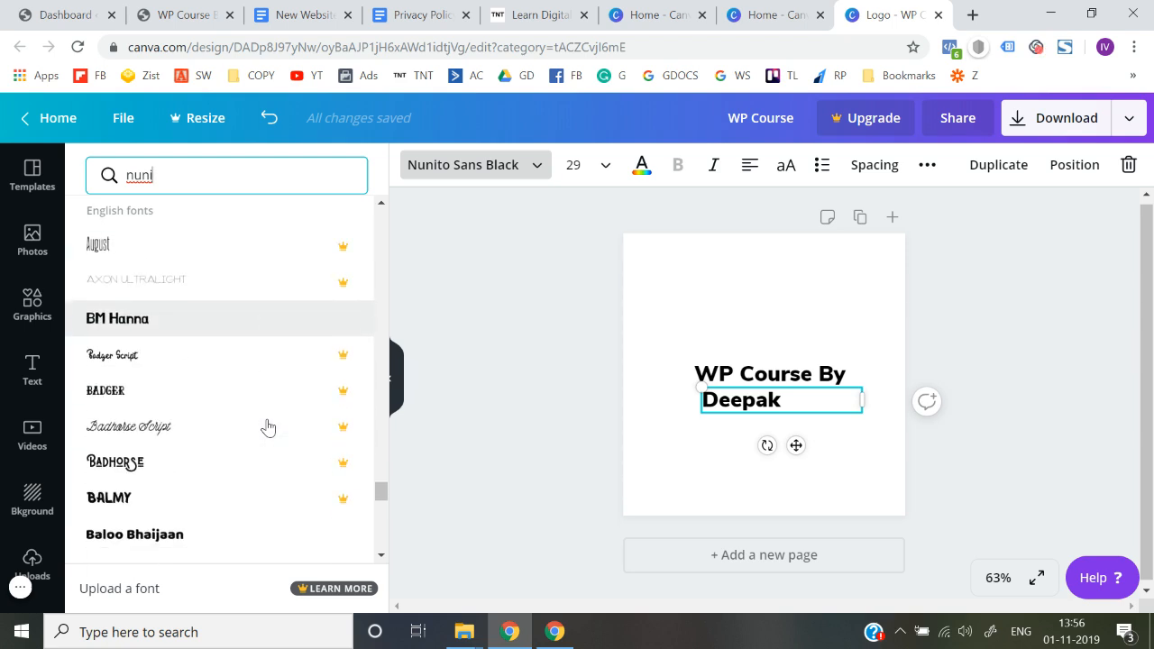
scroll(250, 365, "down", 3)
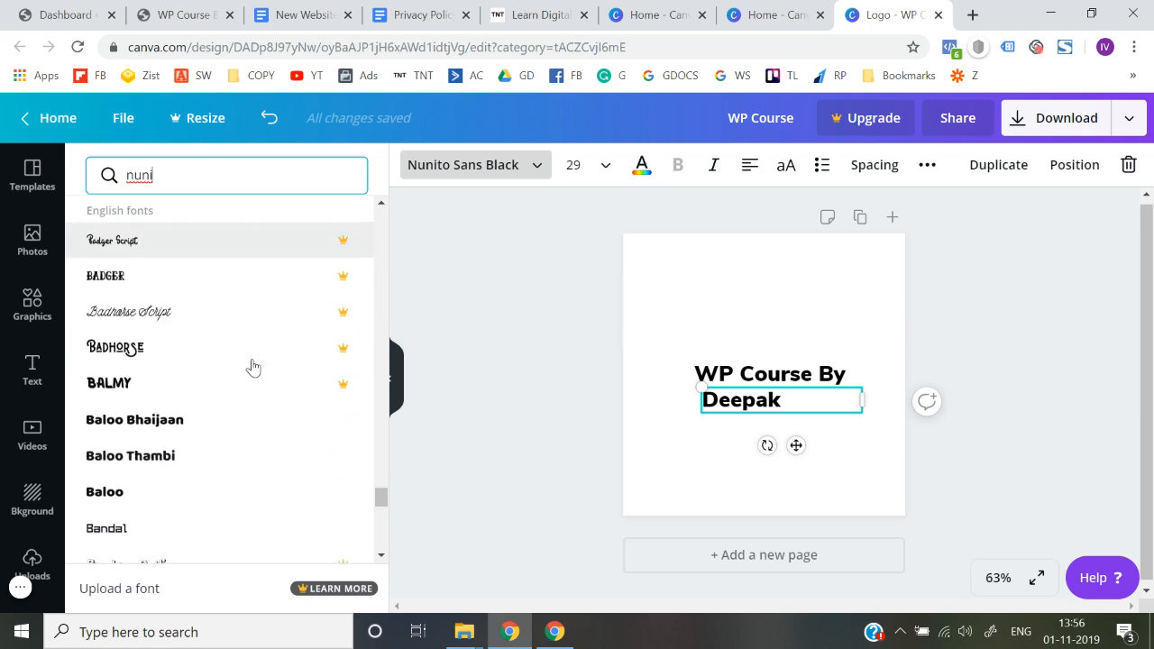
scroll(230, 405, "down", 3)
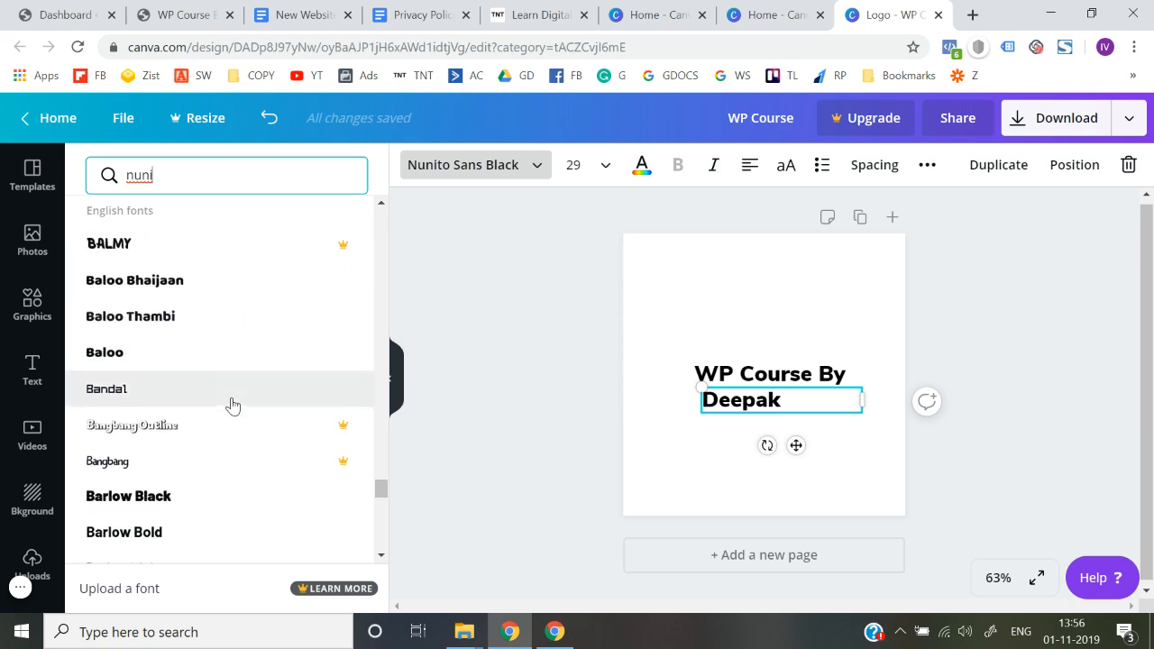
scroll(231, 405, "down", 1)
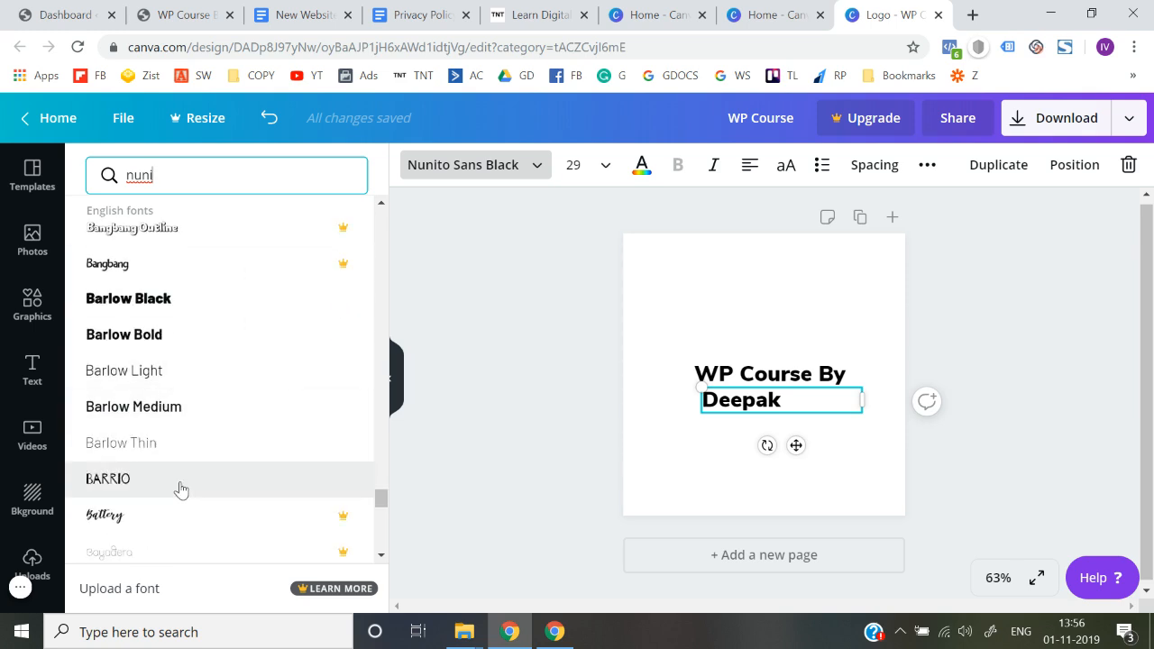
scroll(180, 489, "down", 3)
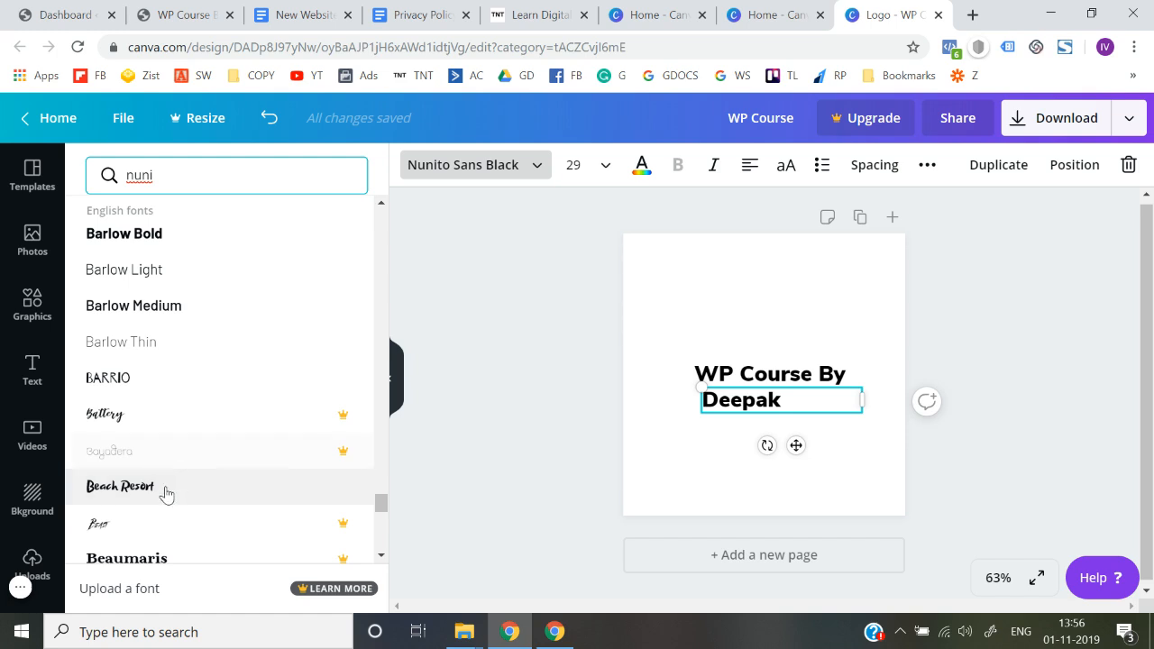
scroll(159, 509, "down", 1)
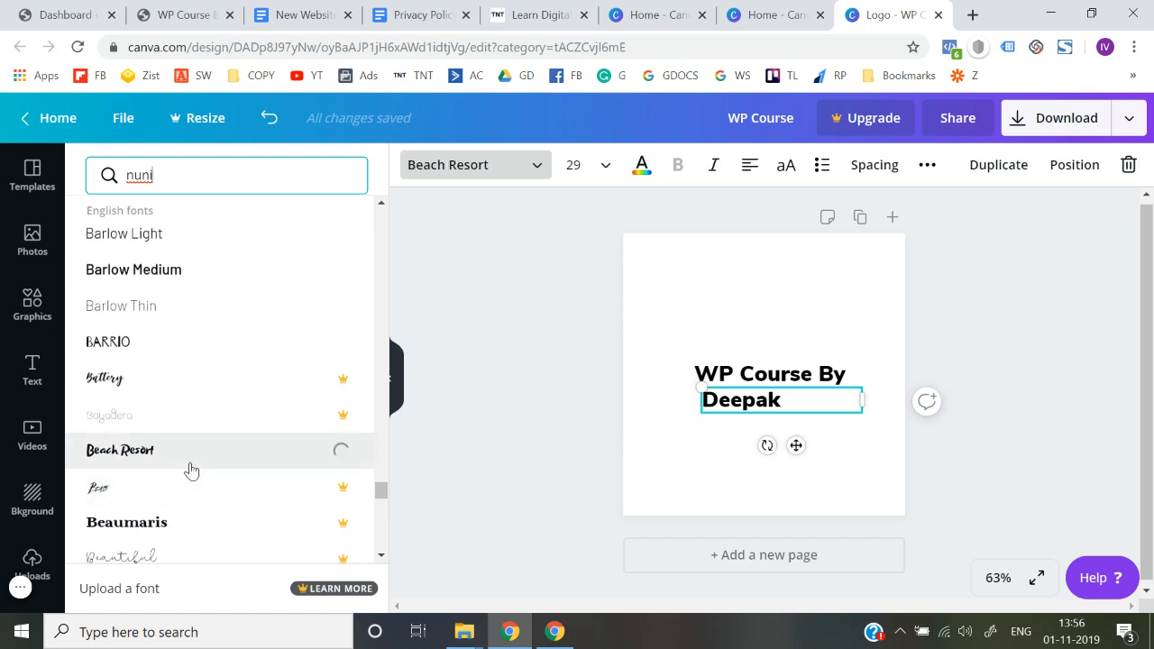
Change the font of the author's name line to Belleza
scroll(190, 469, "down", 3)
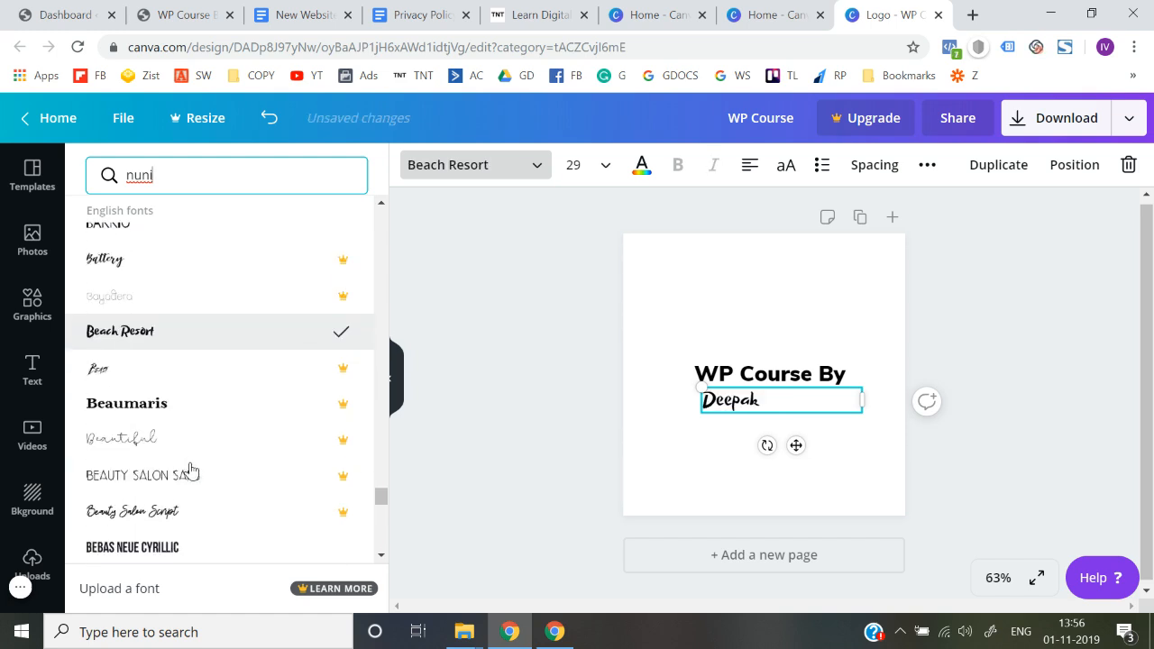
scroll(190, 469, "down", 2)
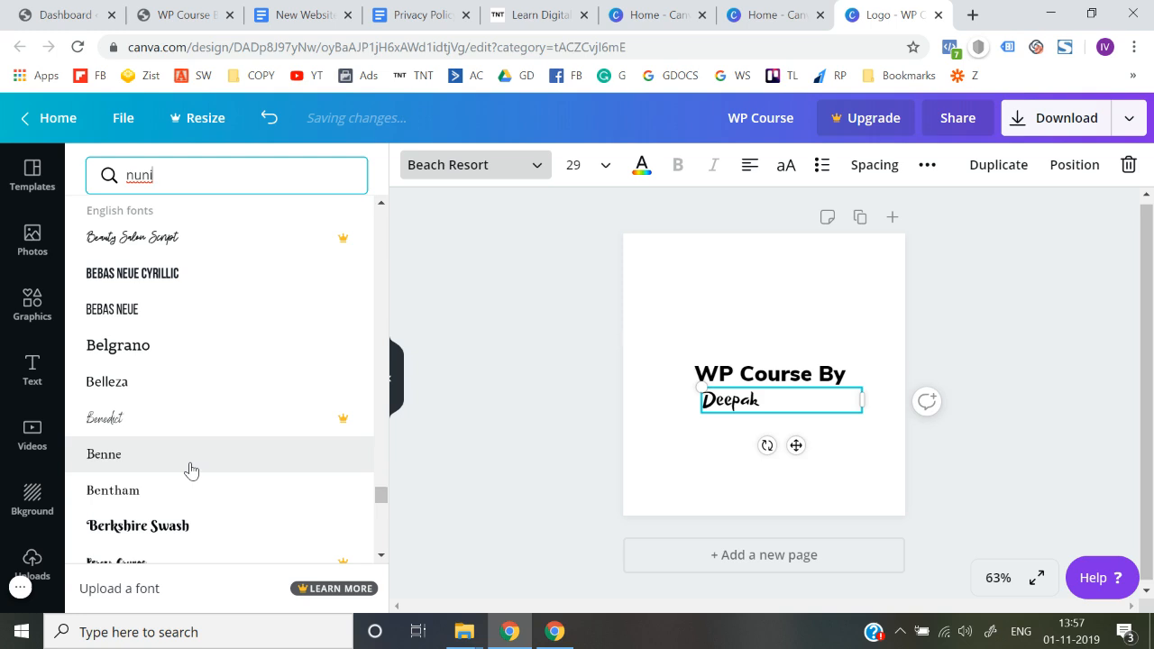
left_click(197, 386)
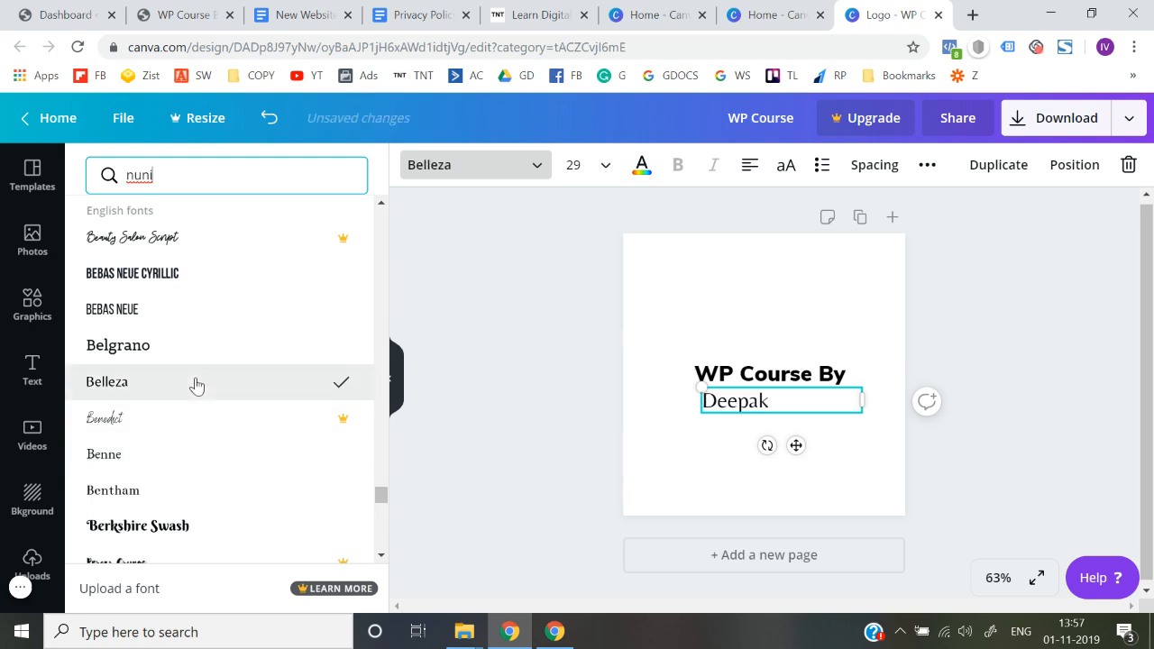
Browse further down the English fonts and set the author's name line to Bhavuka
scroll(196, 386, "down", 6)
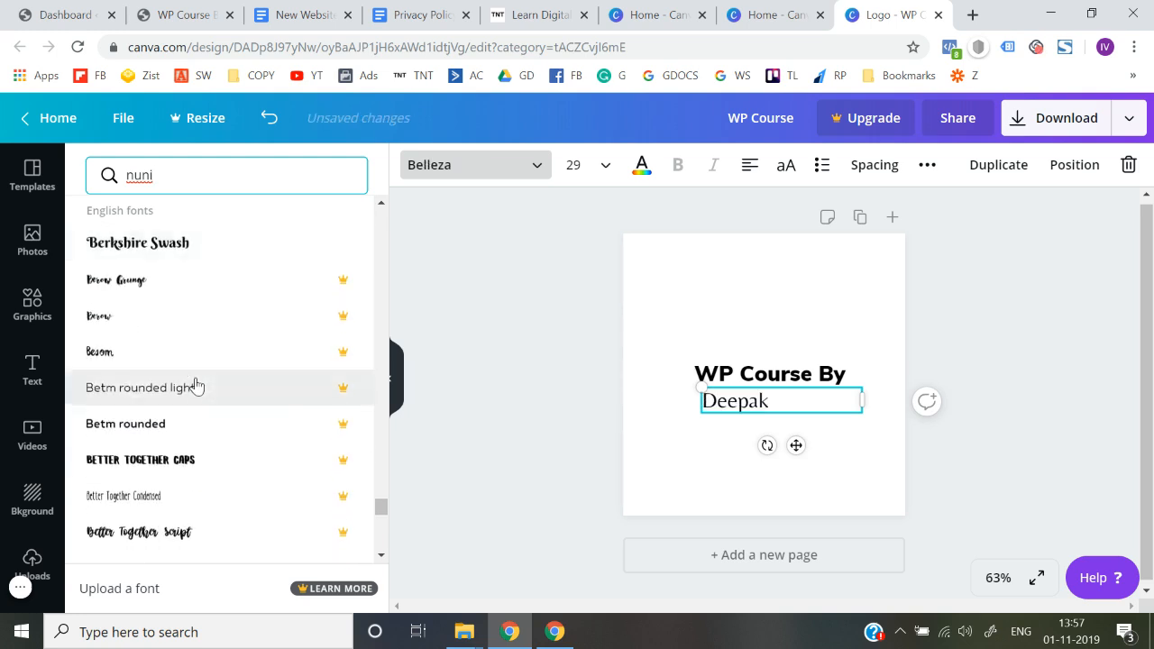
scroll(196, 386, "down", 1)
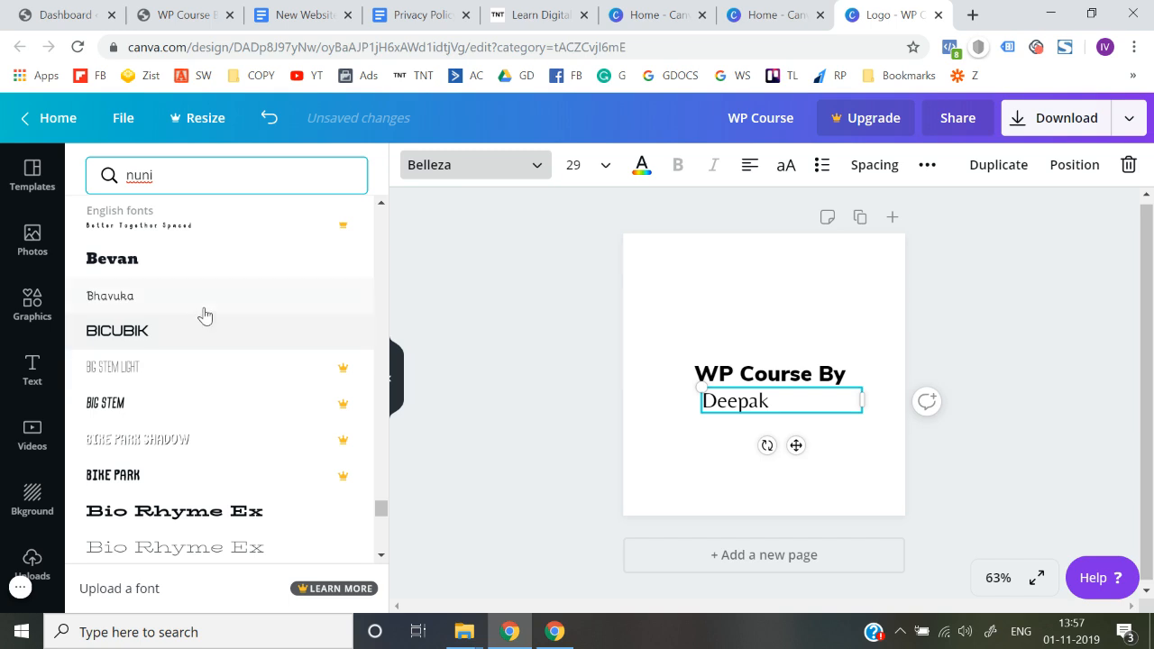
scroll(202, 312, "down", 4)
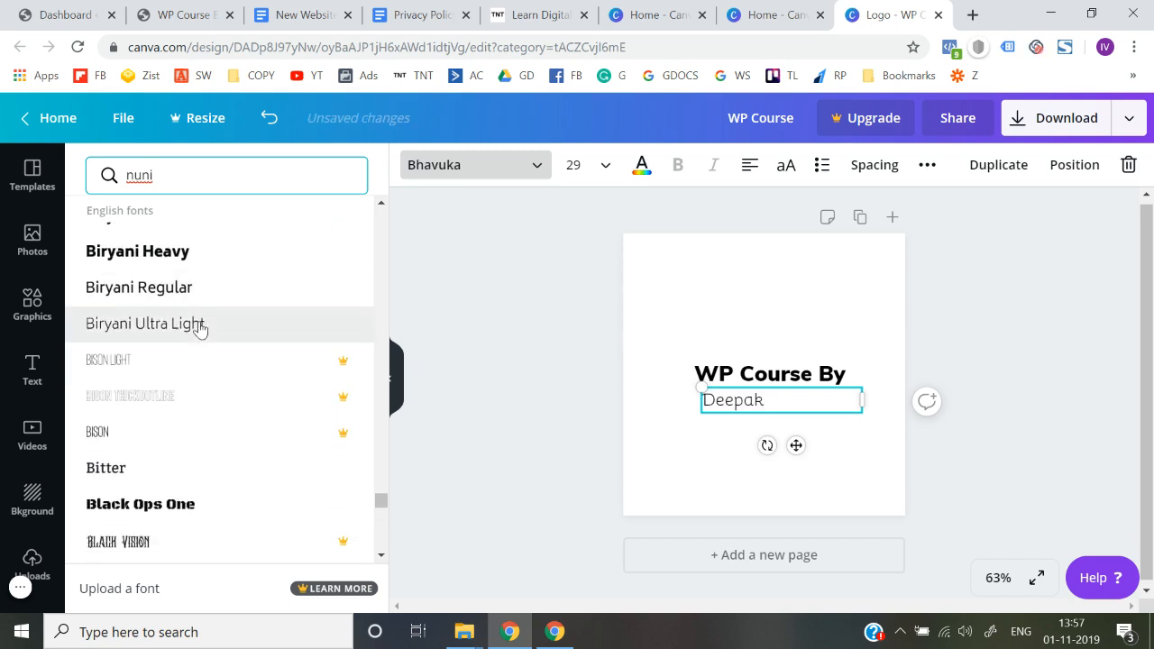
Change the font of the author's name line to Cagliostro
scroll(200, 329, "down", 10)
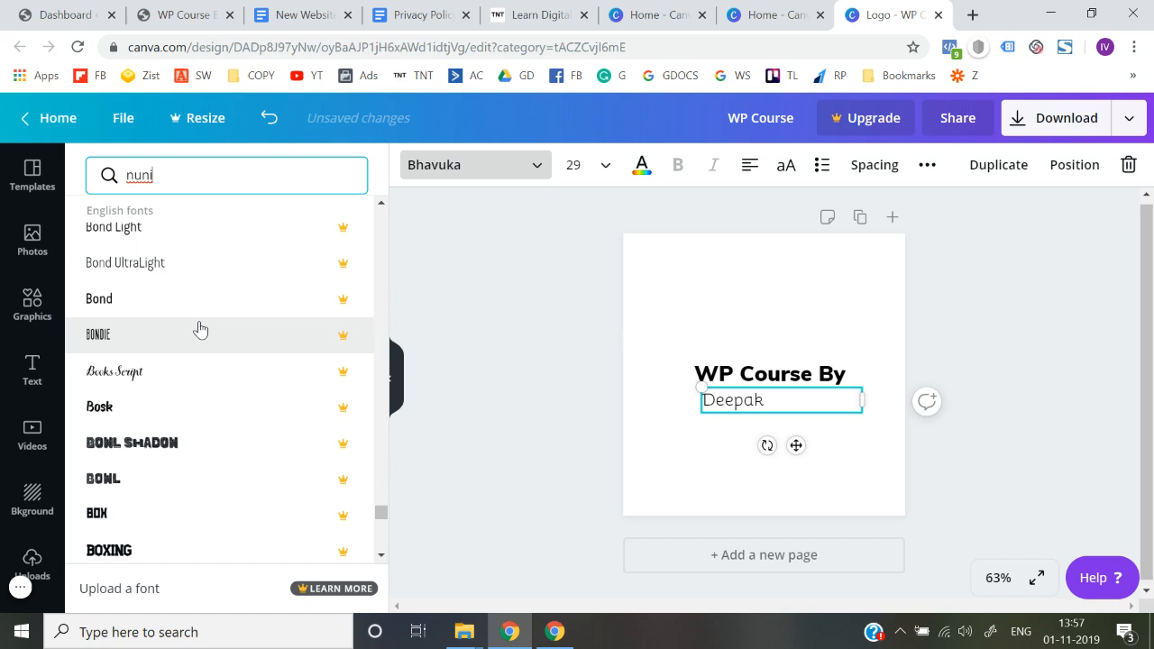
scroll(201, 329, "down", 10)
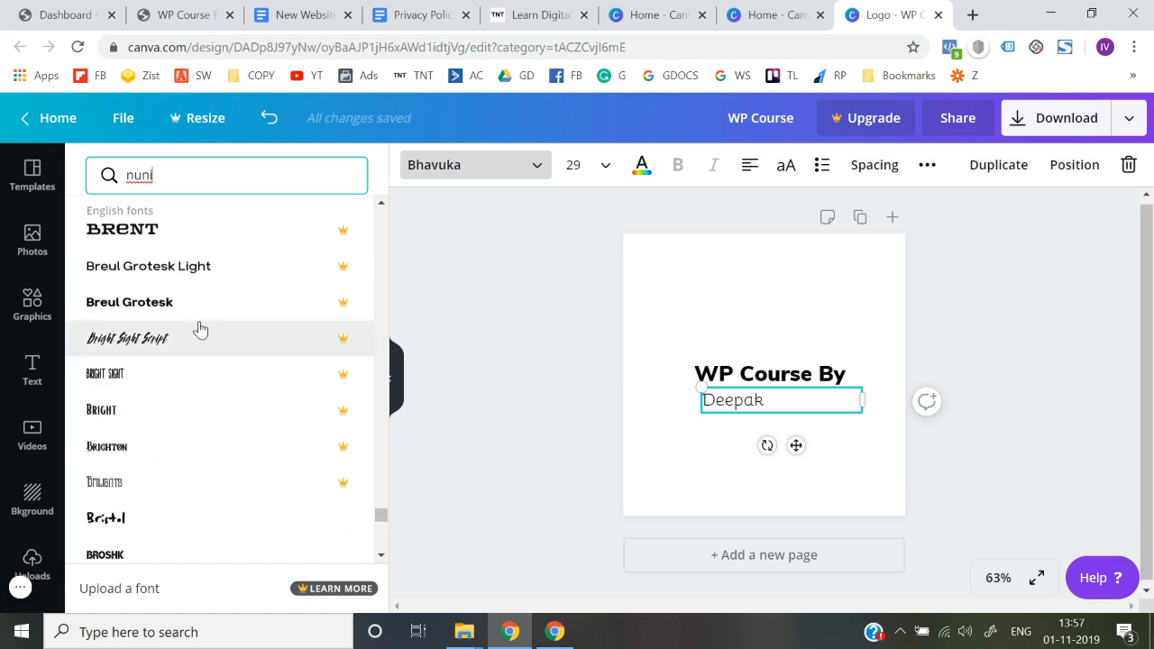
scroll(200, 329, "down", 7)
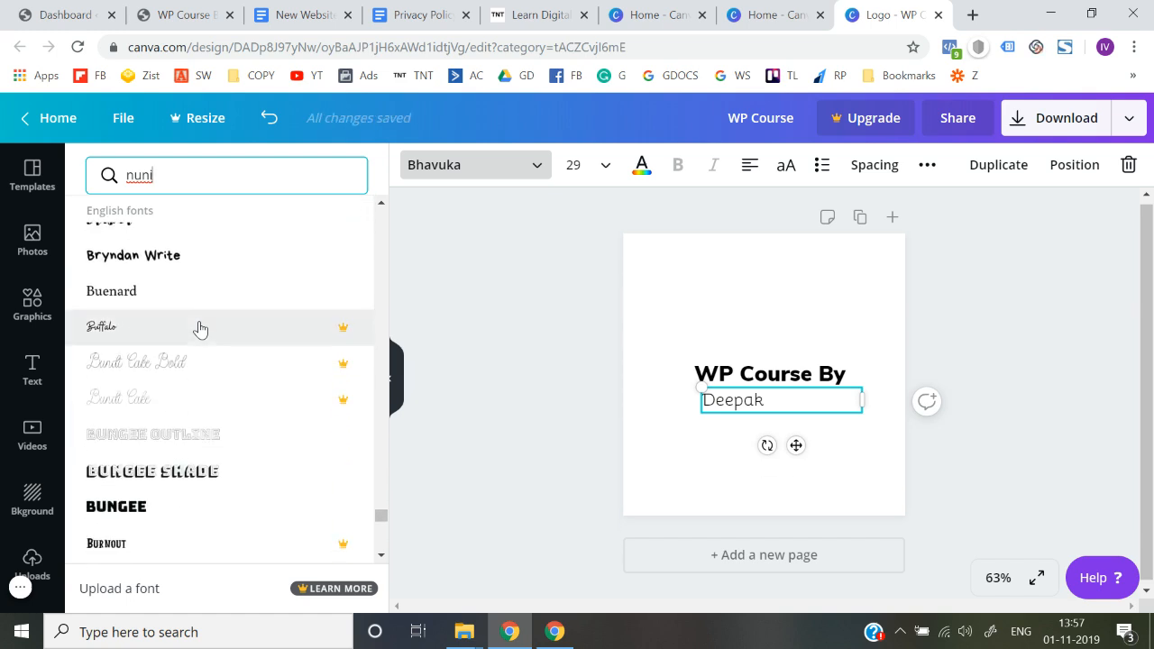
scroll(190, 482, "down", 10)
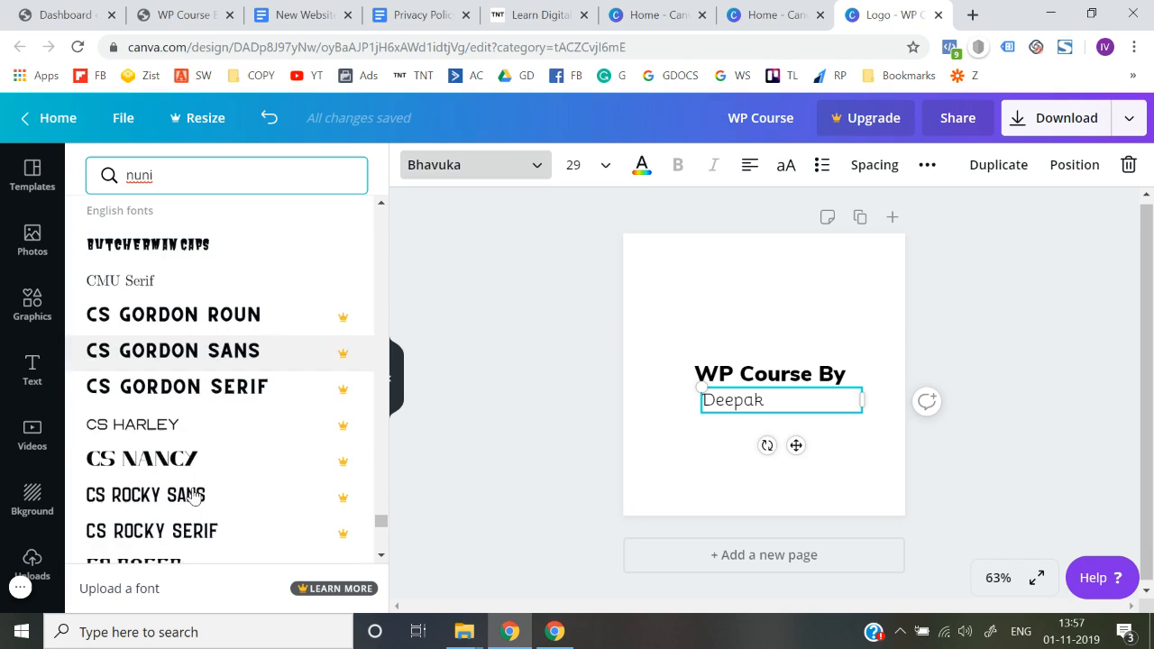
scroll(192, 495, "down", 5)
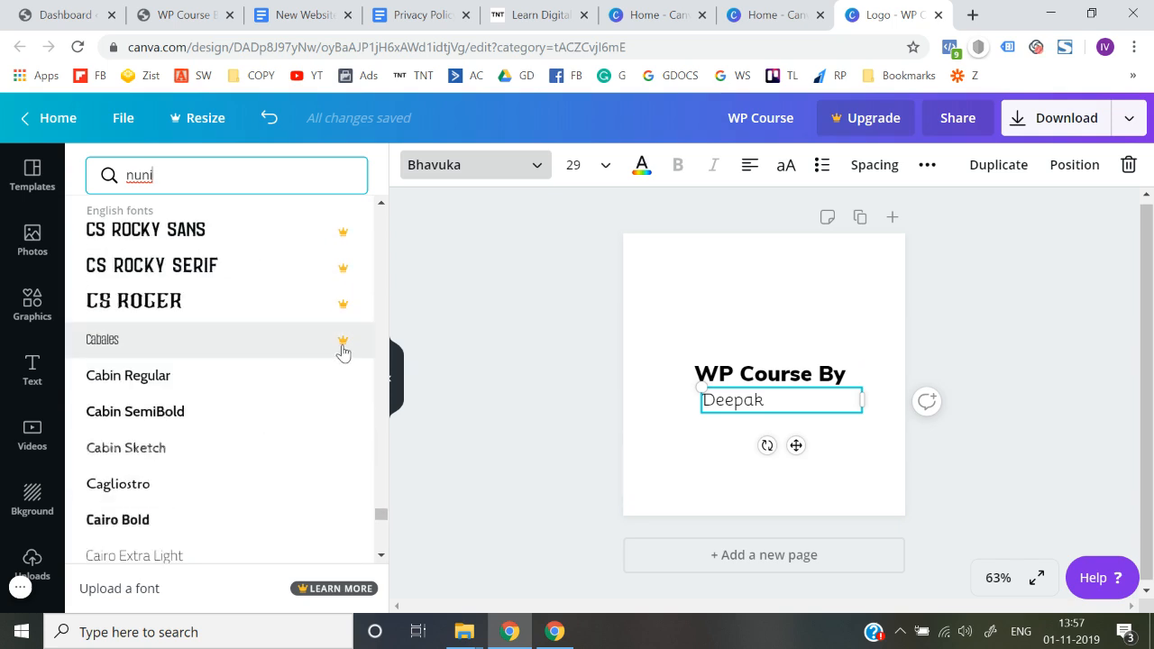
scroll(299, 425, "down", 2)
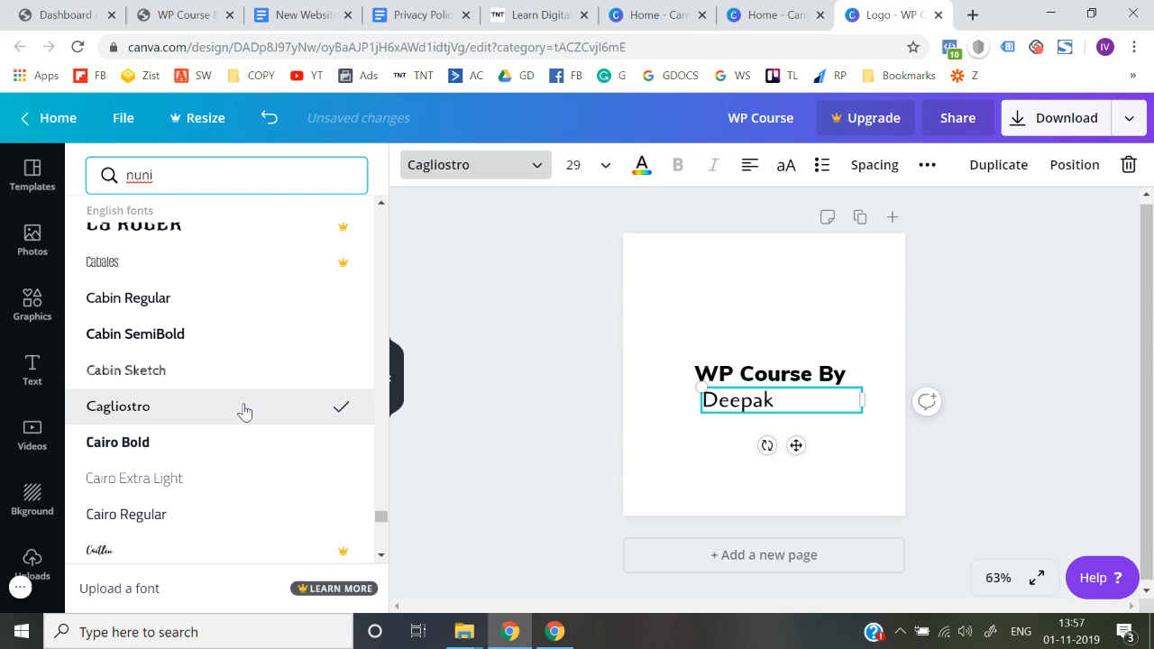
Look through more English fonts and set the author's name line to Chewy
scroll(243, 410, "down", 3)
scroll(240, 327, "up", 10)
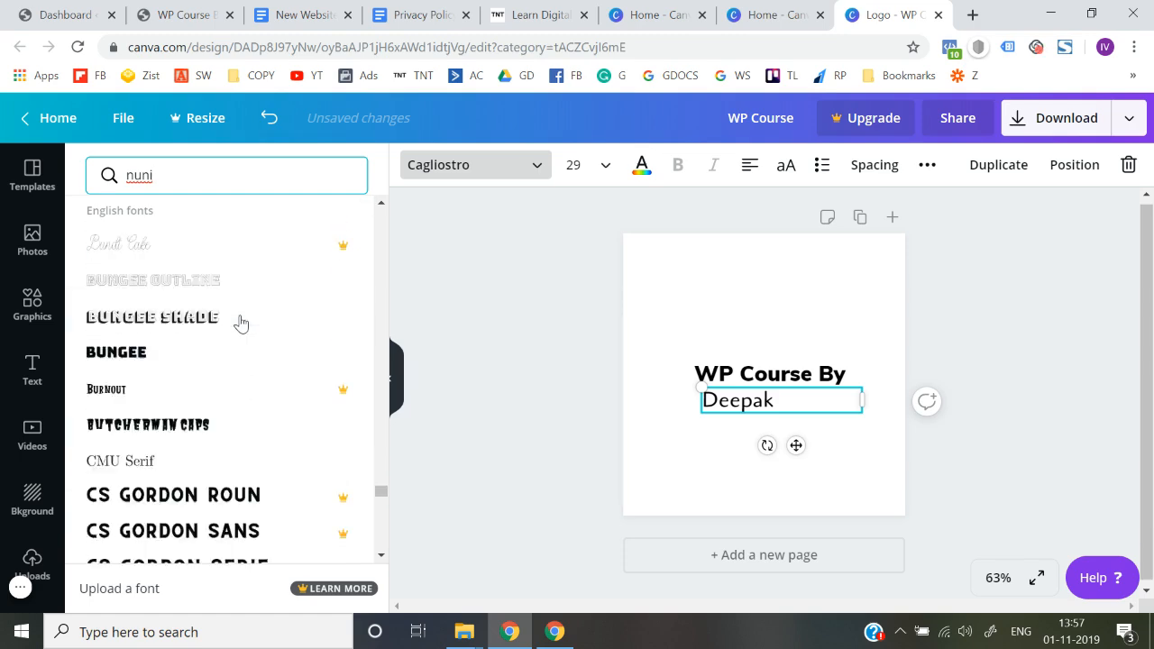
scroll(240, 323, "up", 10)
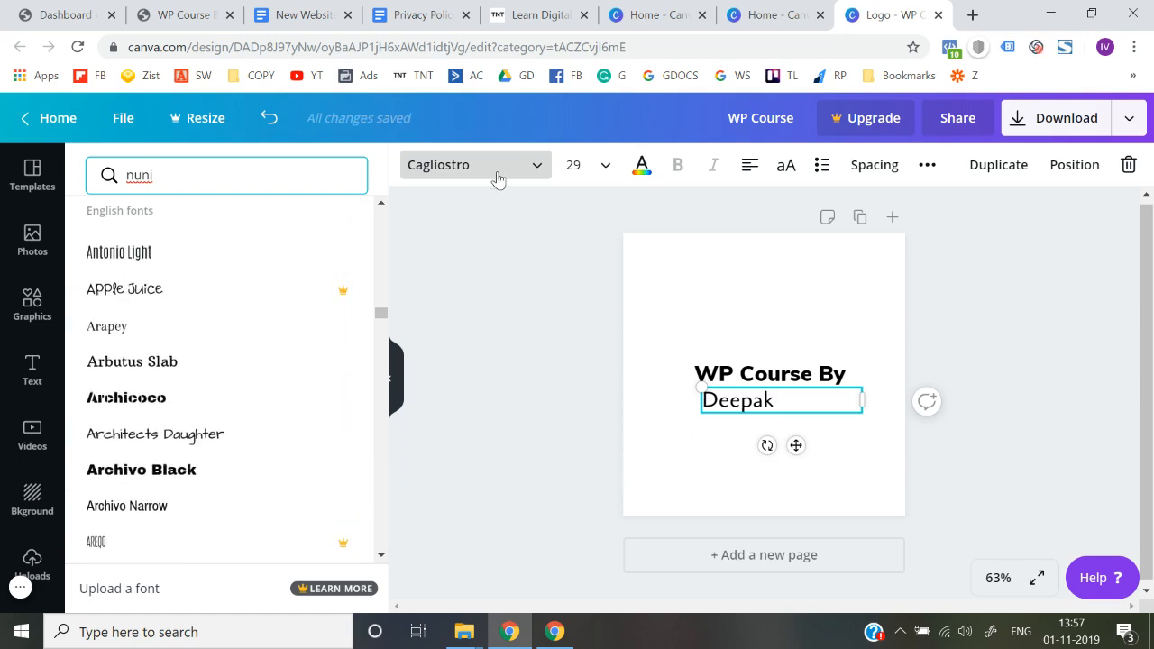
left_click_drag(382, 316, 391, 219)
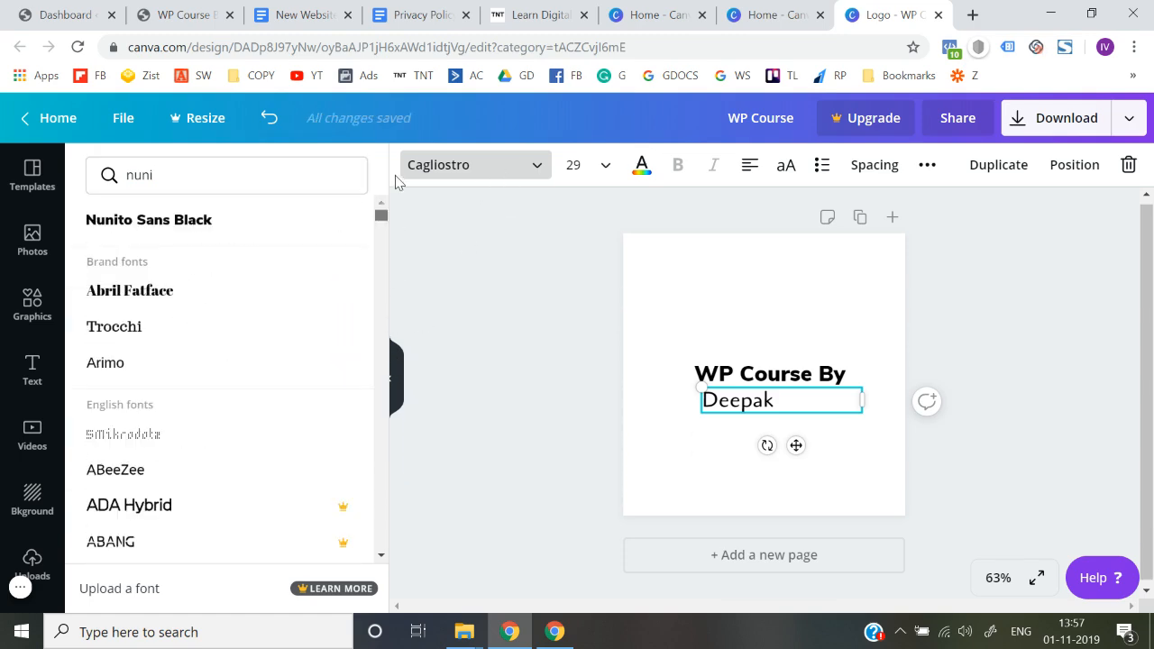
left_click_drag(382, 220, 372, 556)
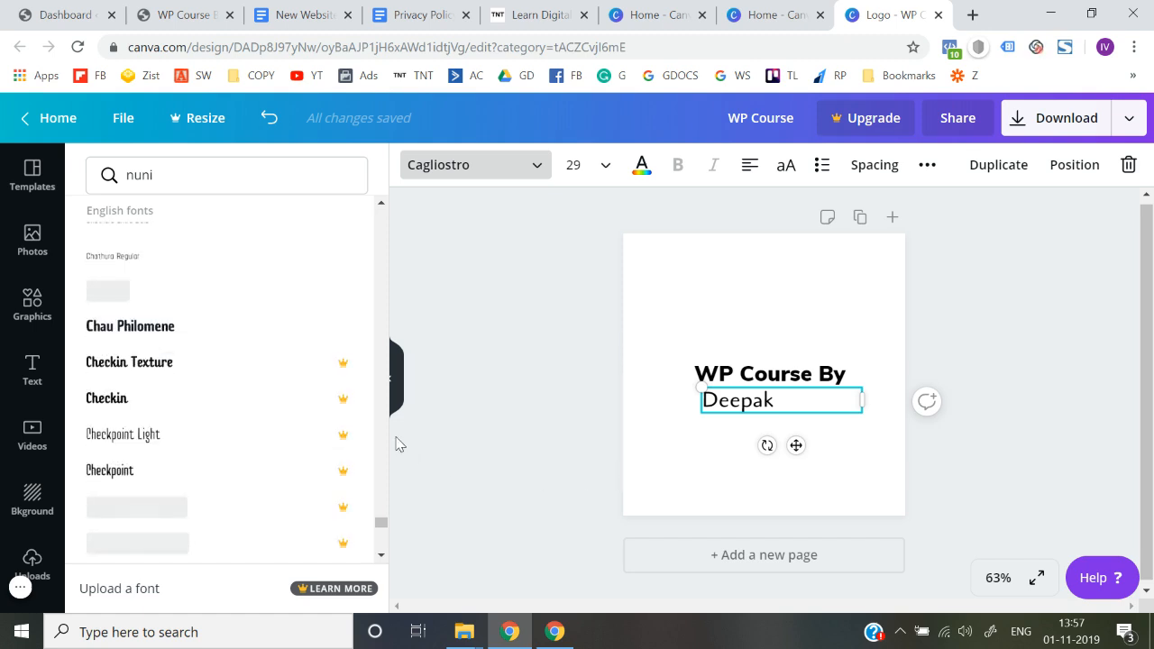
scroll(256, 449, "down", 4)
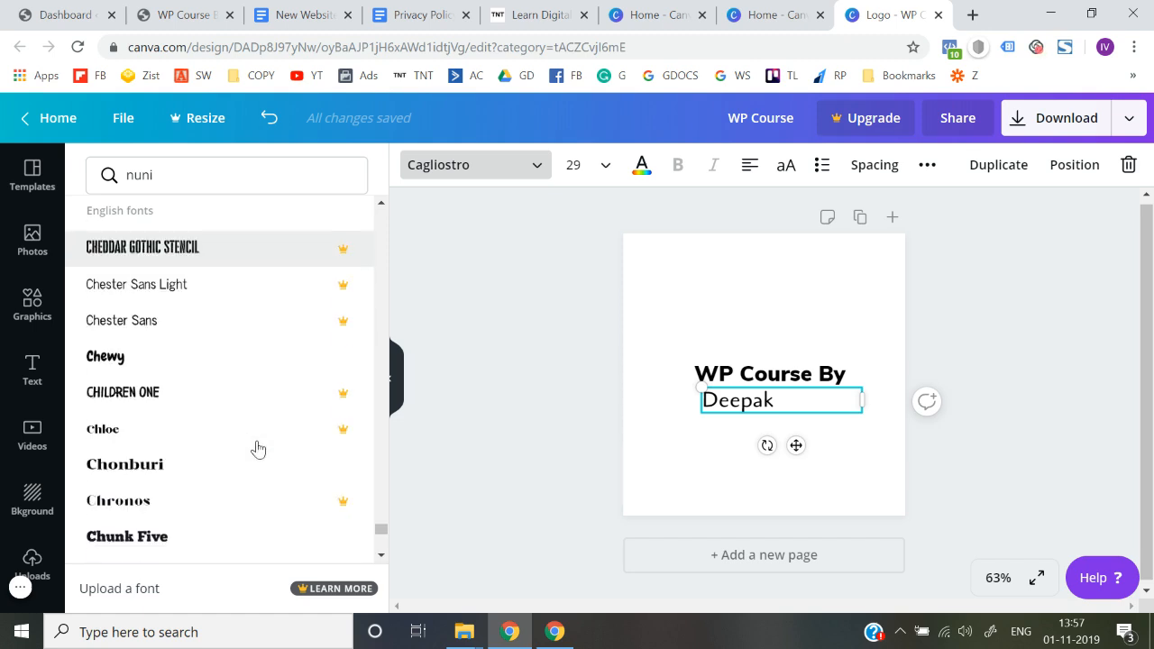
scroll(256, 449, "down", 1)
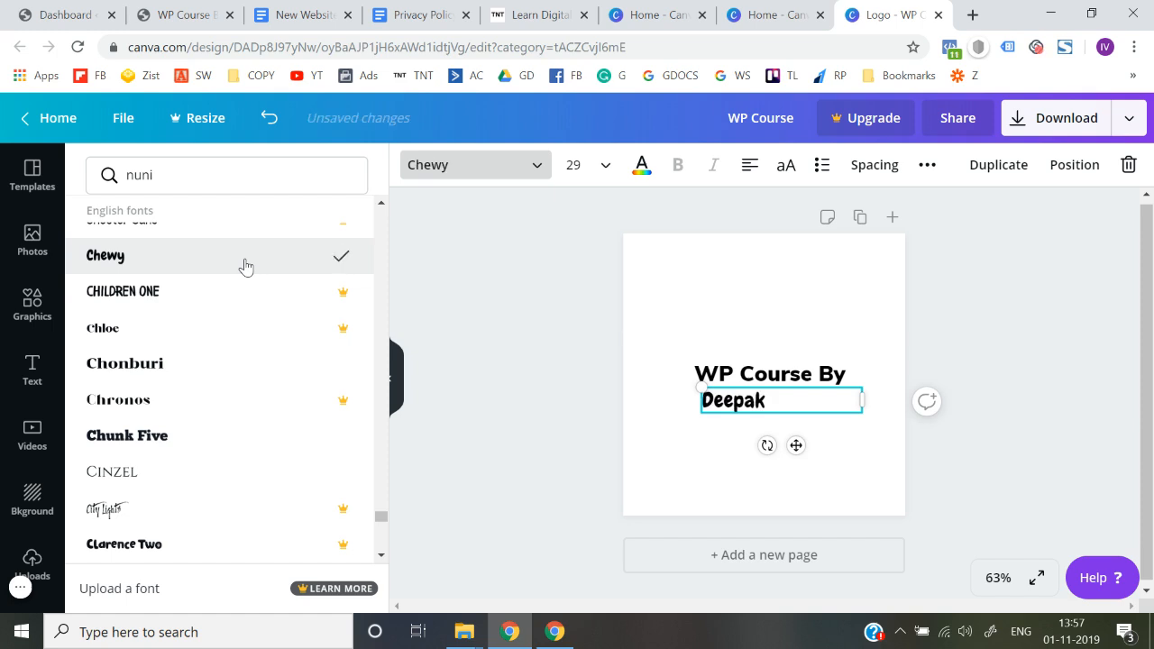
Narrow the author's name text box to fit its word and center it beneath "WP Course By"
left_click(561, 430)
left_click_drag(735, 403, 765, 404)
left_click_drag(899, 402, 804, 397)
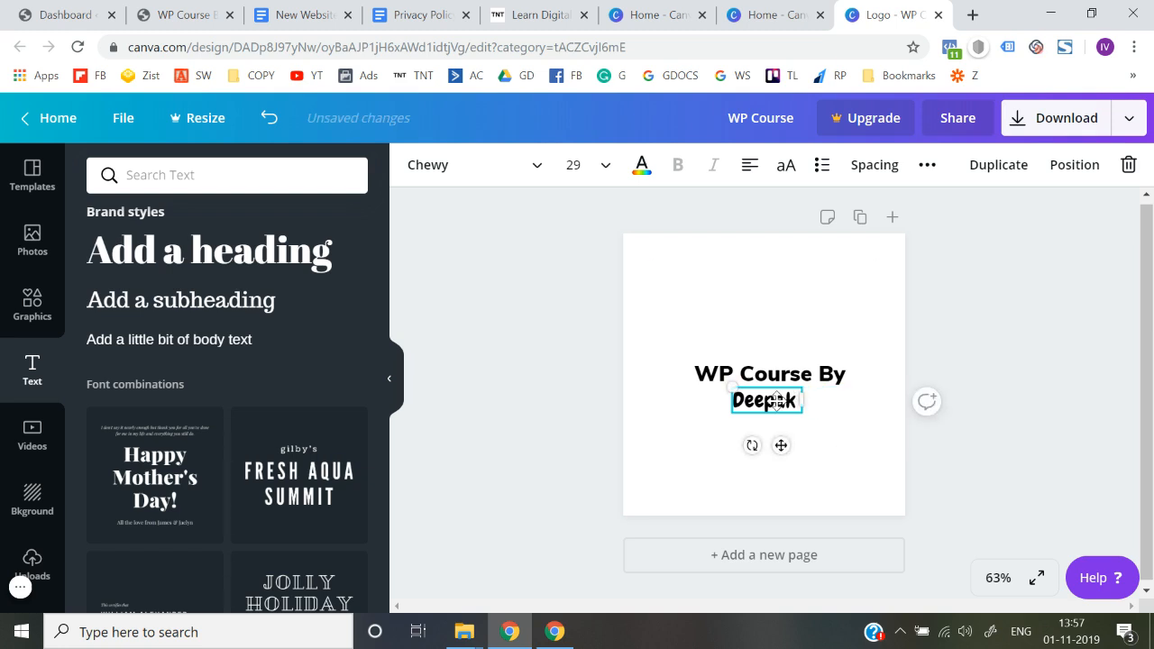
left_click(621, 430)
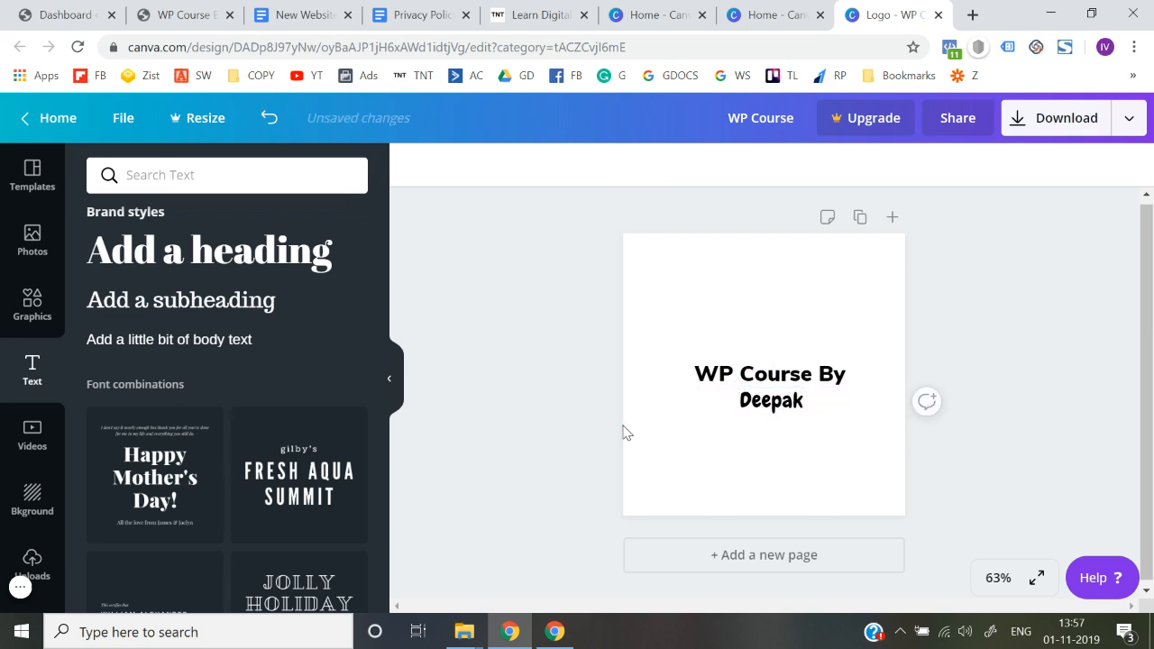
Select both logo text lines and shift them together slightly left on the page
left_click_drag(788, 400, 780, 399)
left_click(543, 356)
left_click_drag(679, 359, 769, 402)
left_click(565, 412)
left_click(556, 437)
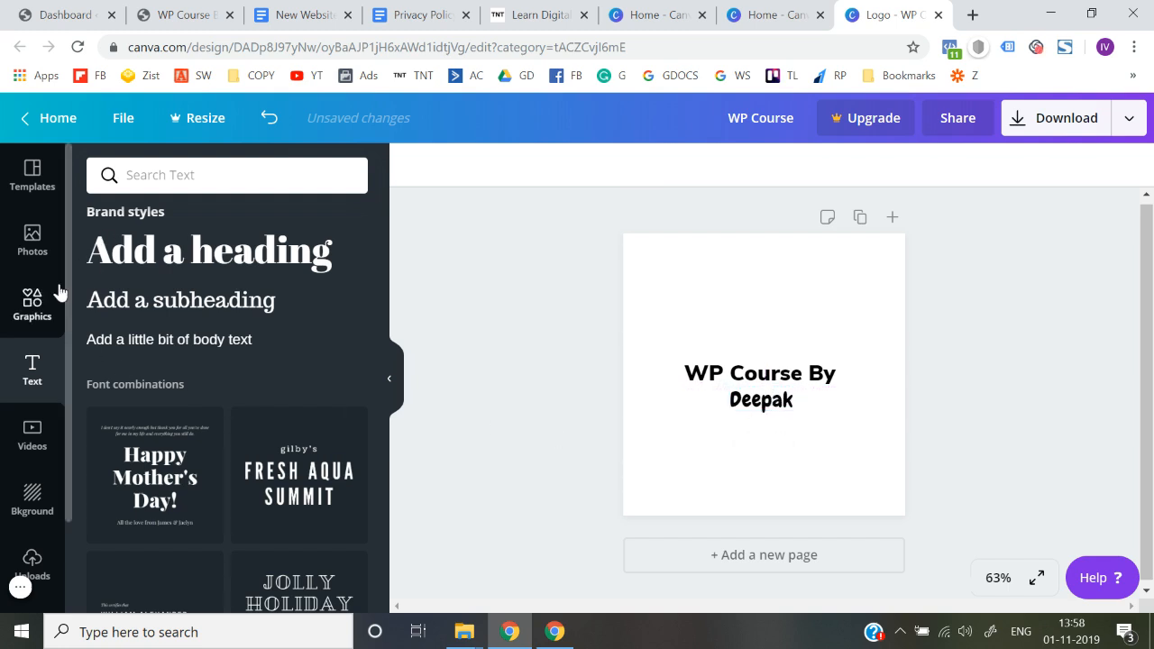
Search the graphics library for "line"
left_click(38, 314)
left_click(193, 176)
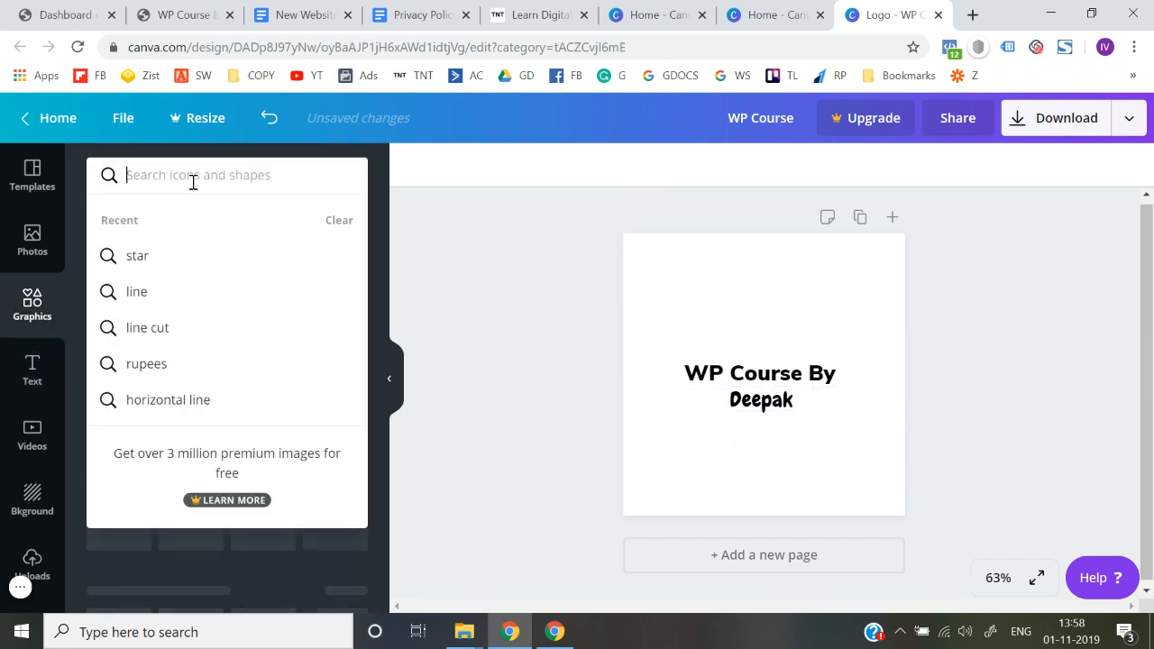
type("line")
key("Return")
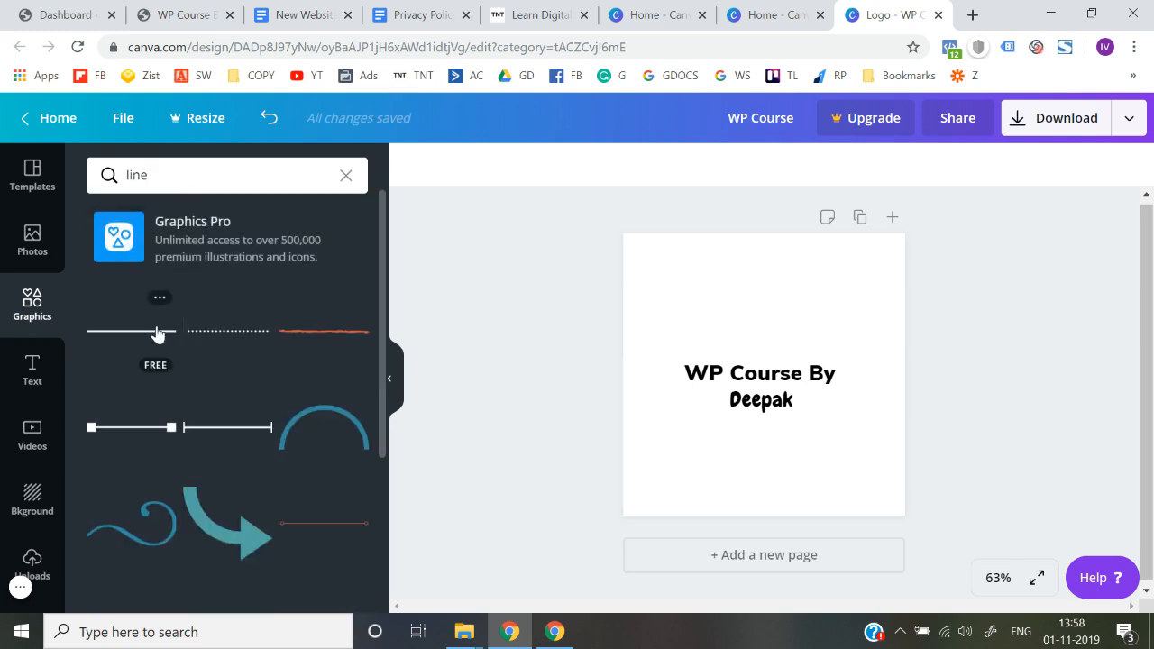
Add the plain straight line below the author's name and color it black
left_click(151, 342)
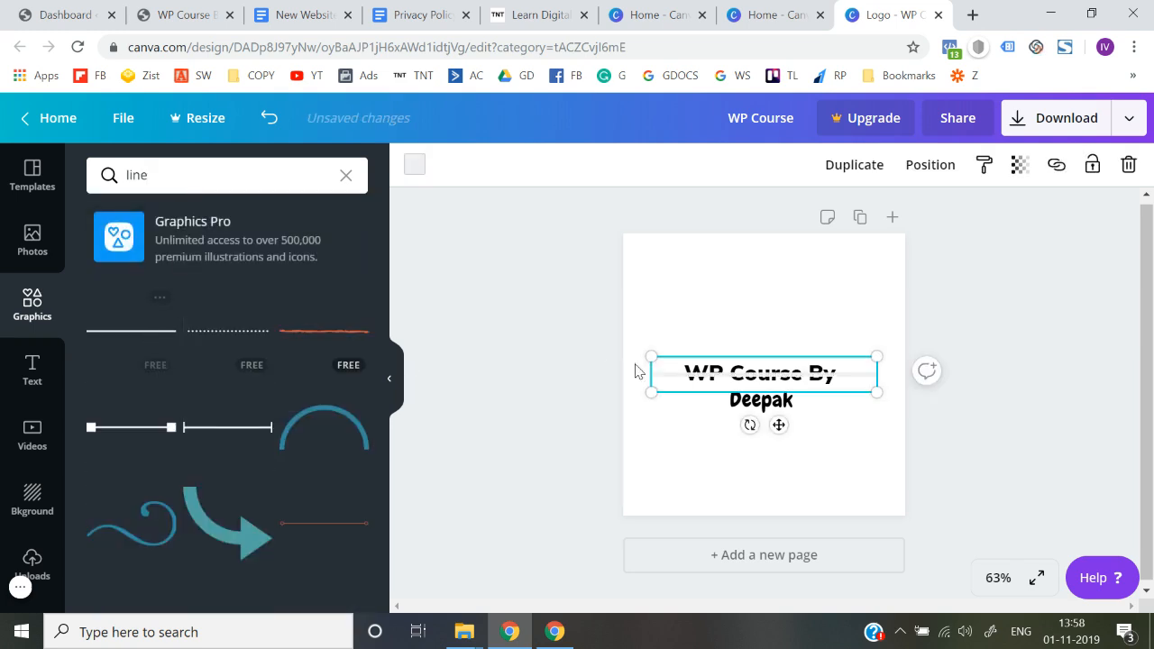
left_click_drag(686, 373, 678, 425)
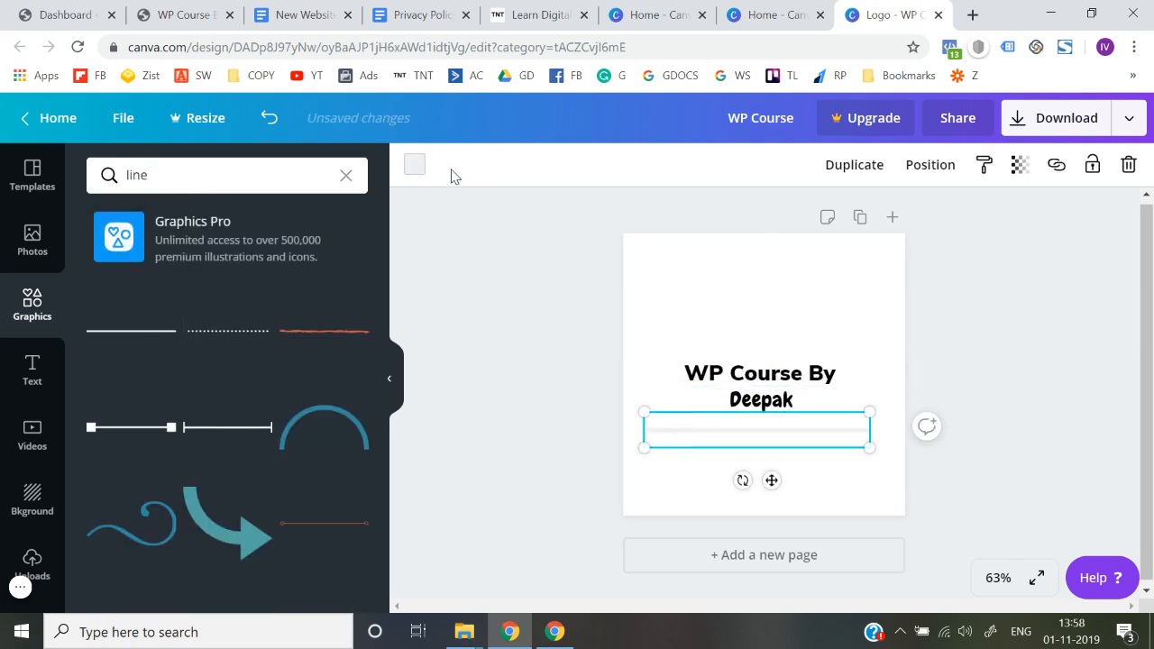
left_click(418, 165)
left_click(105, 316)
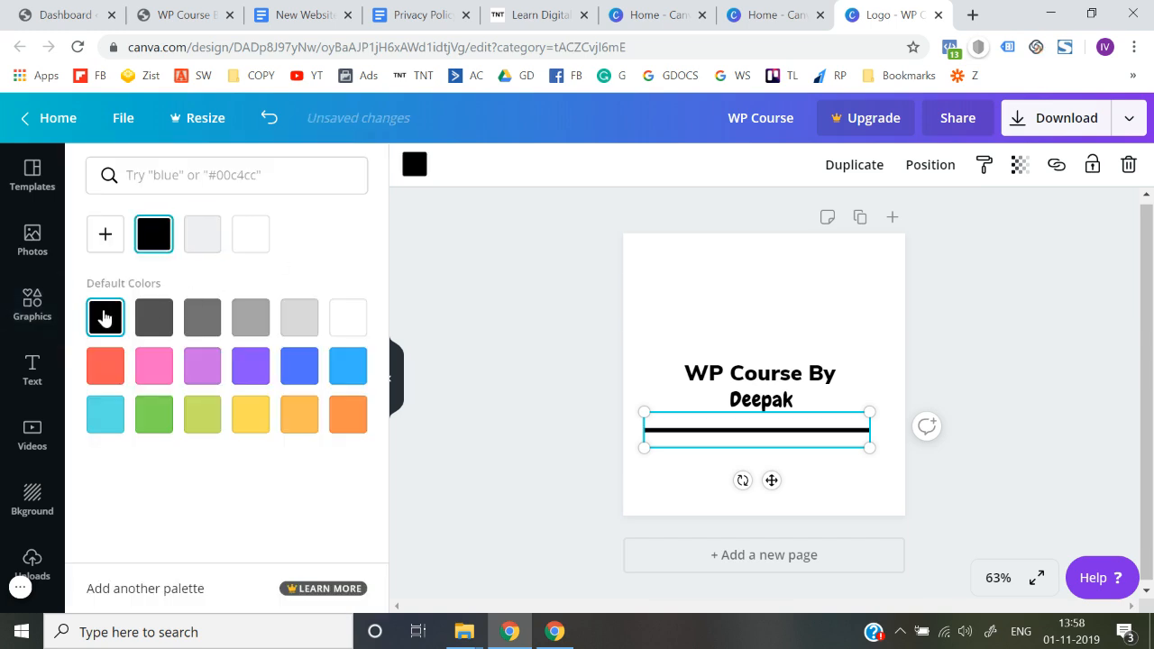
Scale the black line down and place it just left of the author's name
left_click_drag(867, 448, 690, 401)
left_click(580, 416)
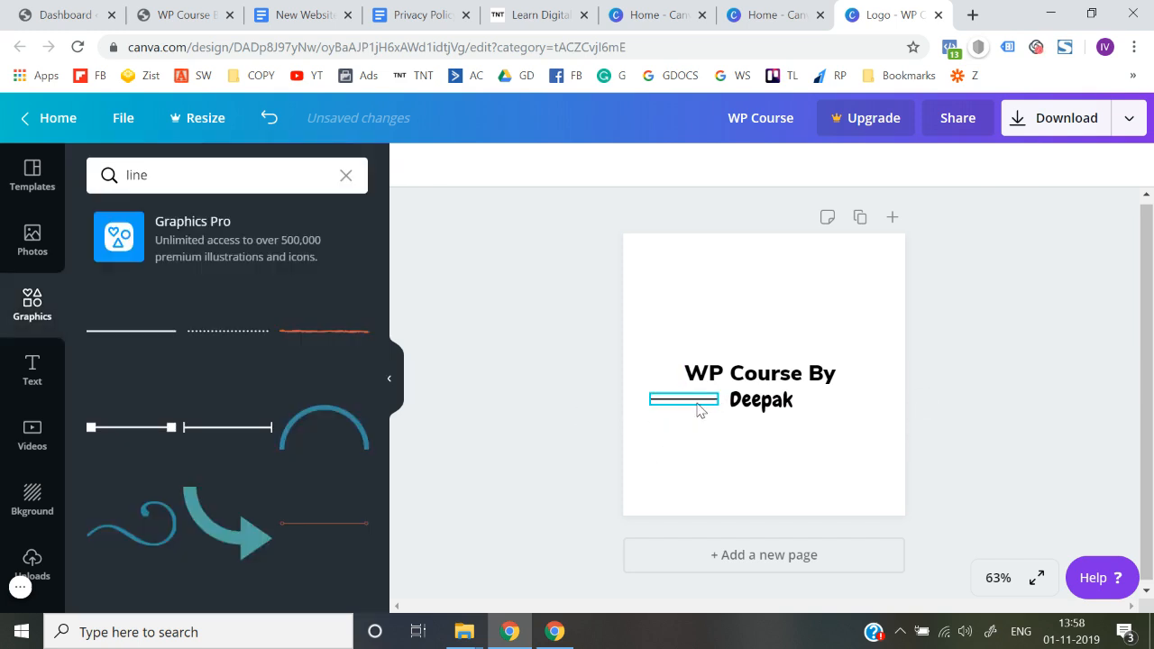
left_click(698, 404)
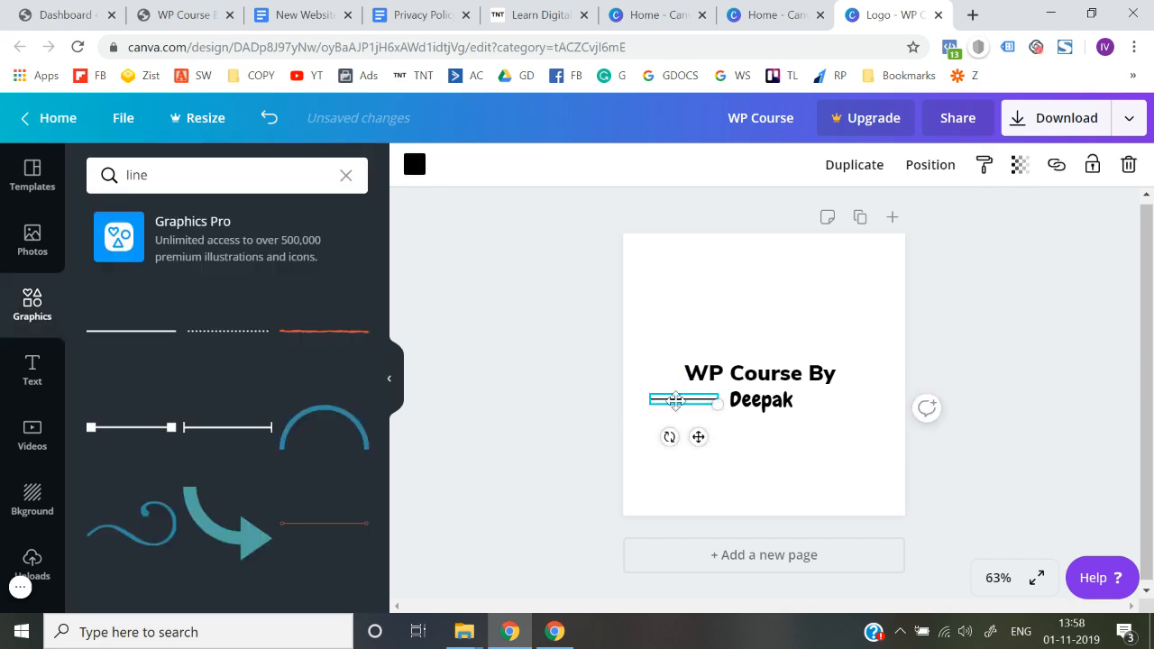
left_click_drag(717, 405, 693, 397)
left_click(555, 416)
left_click(659, 400)
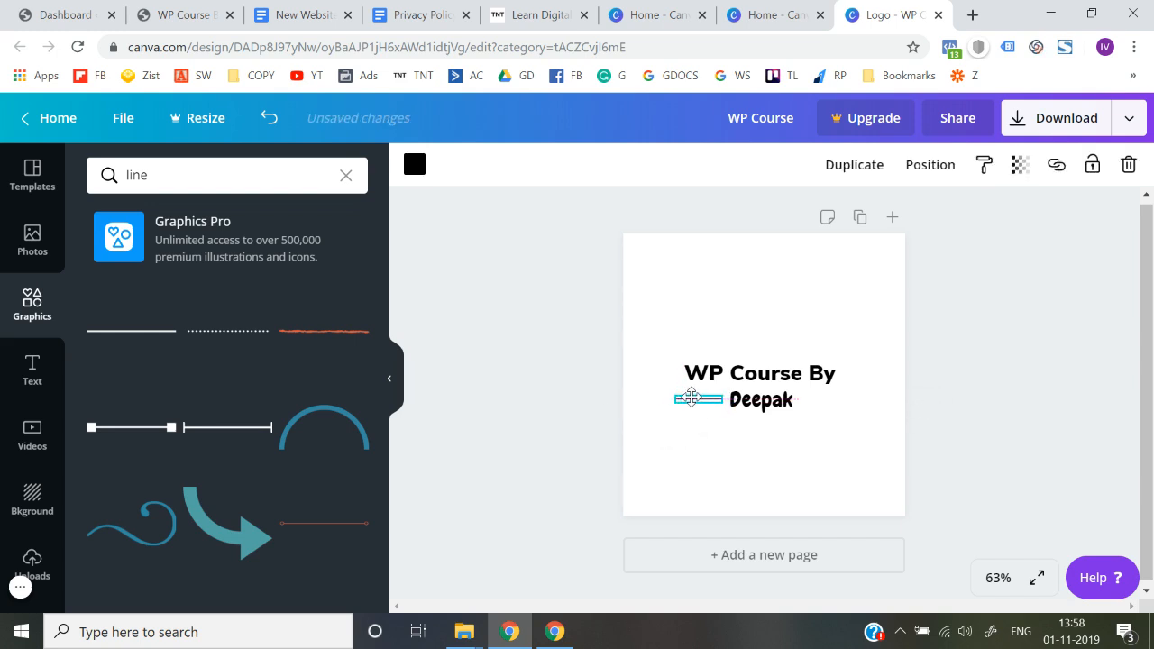
Reduce the black line to about 80 px wide and align it with the middle of the author's name
left_click(549, 418)
left_click_drag(702, 401, 696, 401)
left_click(723, 403)
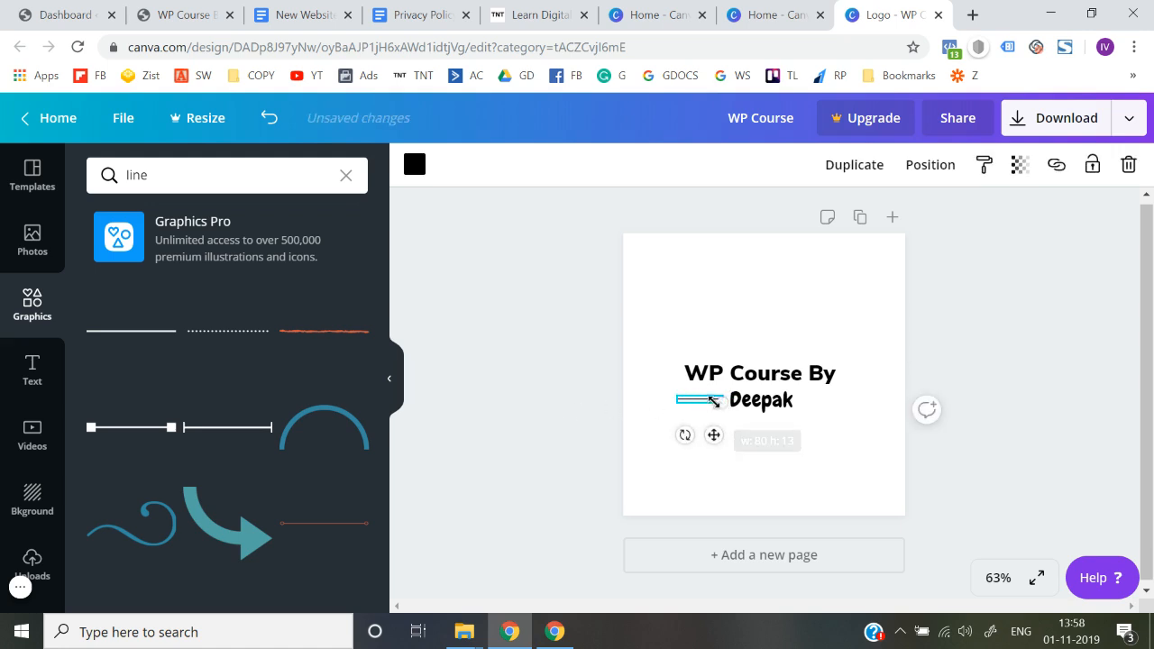
left_click(534, 417)
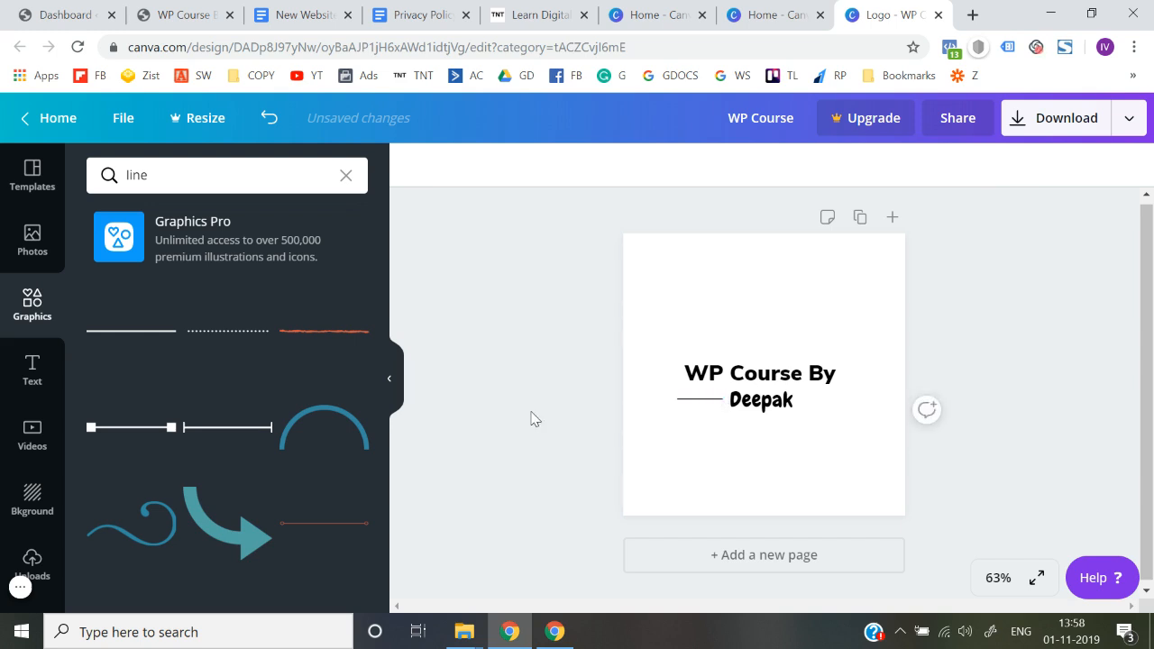
left_click_drag(695, 411, 708, 402)
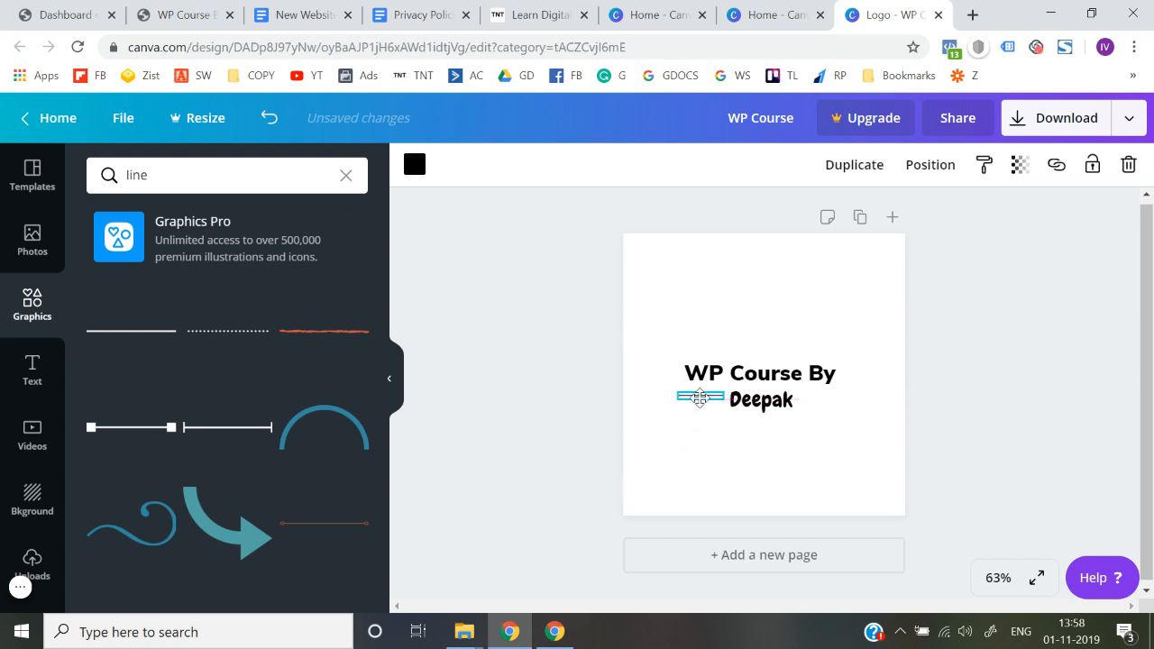
left_click(628, 413)
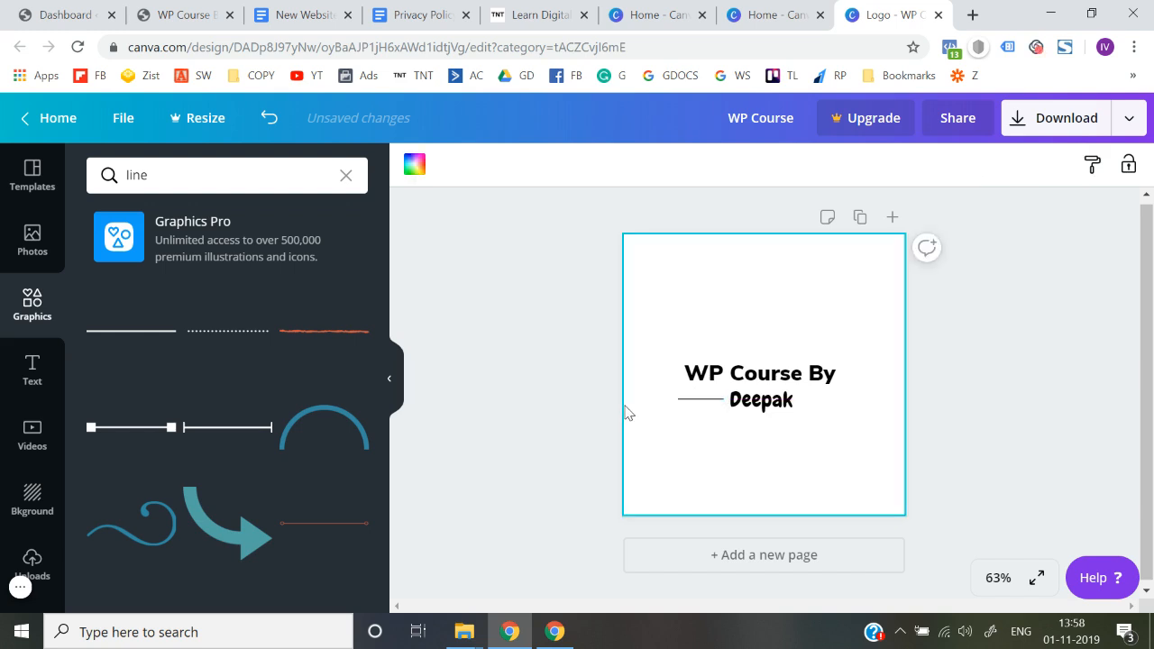
Delete the black line beside the author's name
left_click(714, 401)
key("Delete")
Try the dotted line from the line graphics as an accent beside the logo text, and remove it
scroll(160, 490, "down", 3)
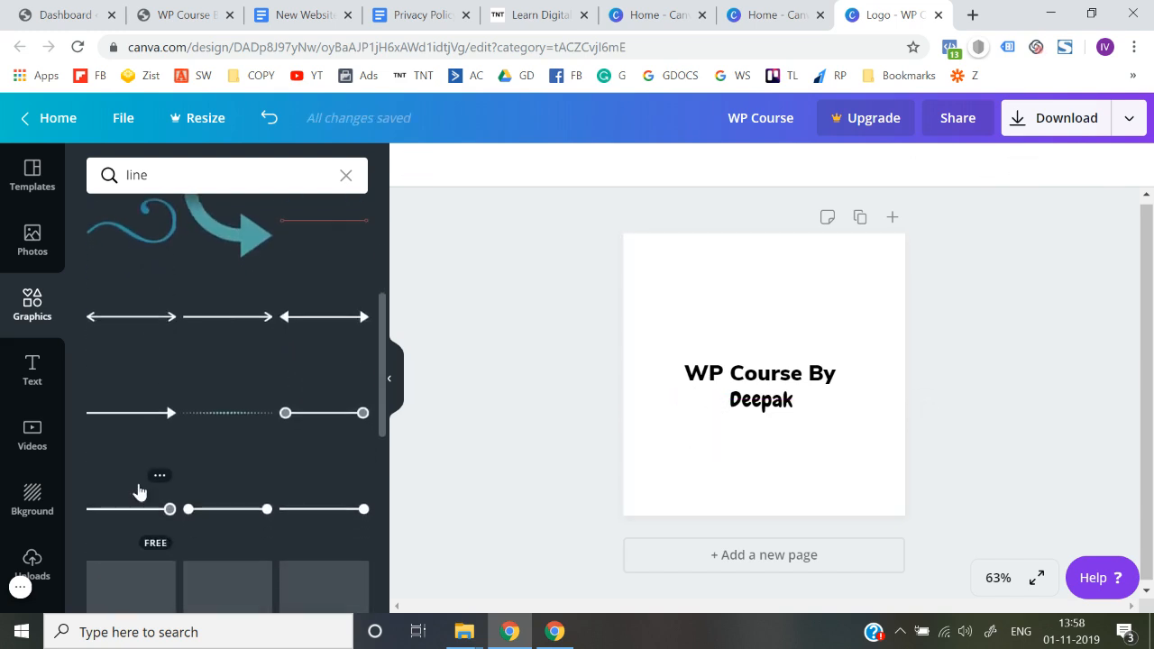
scroll(139, 492, "down", 1)
scroll(139, 491, "down", 3)
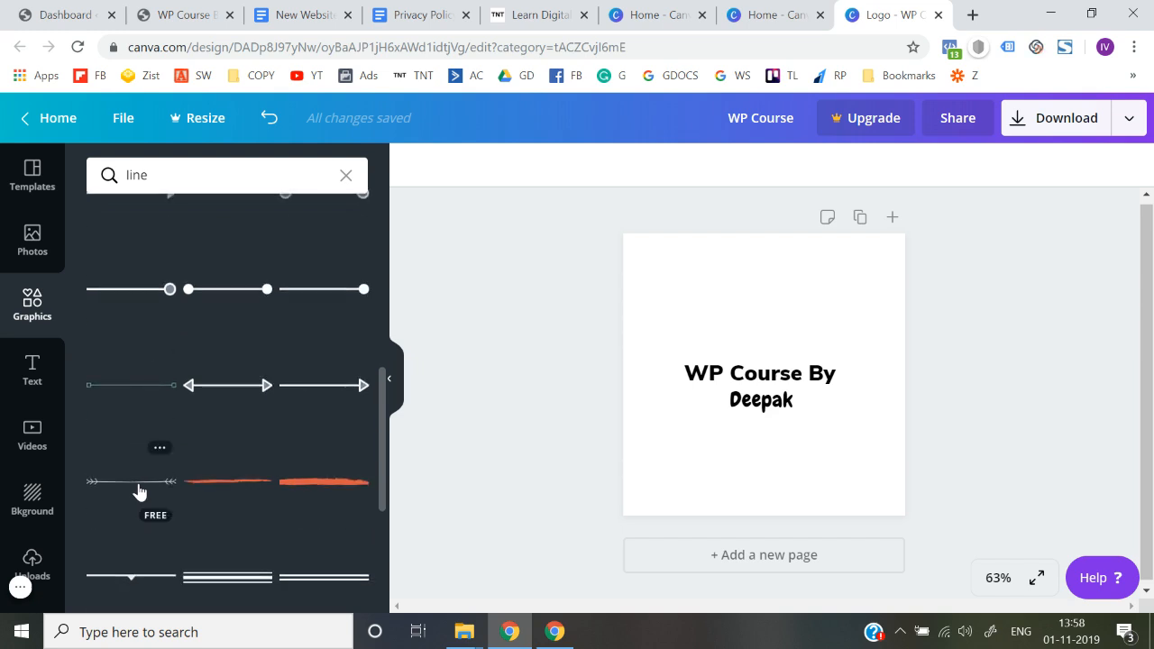
scroll(139, 491, "down", 1)
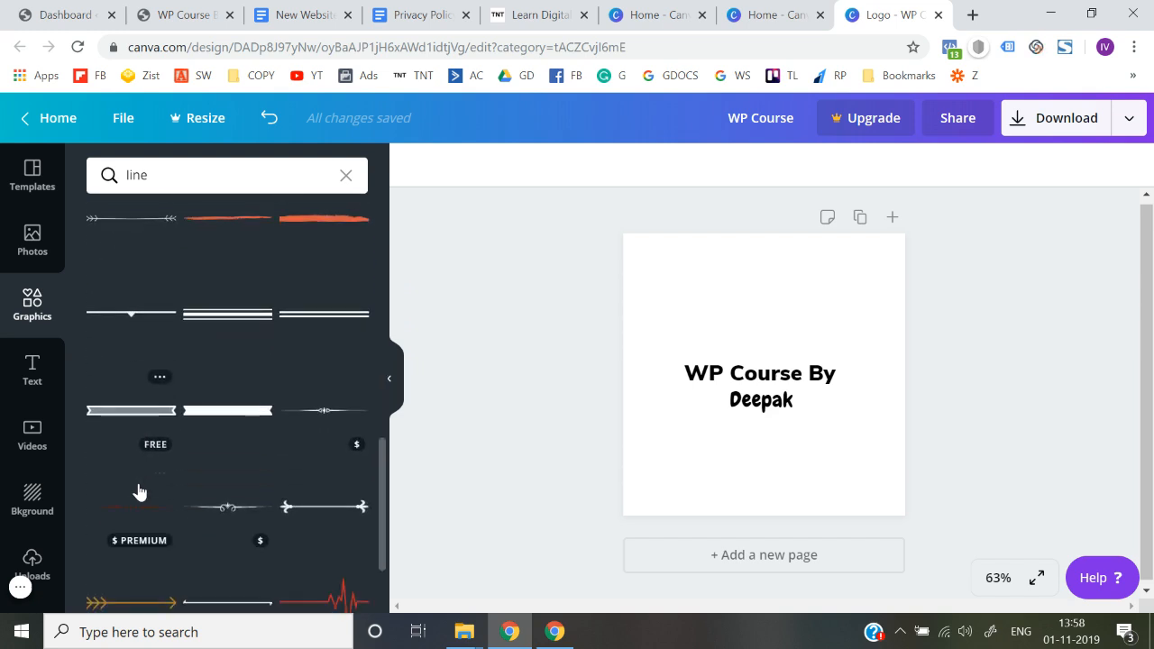
scroll(139, 492, "down", 1)
scroll(139, 493, "up", 10)
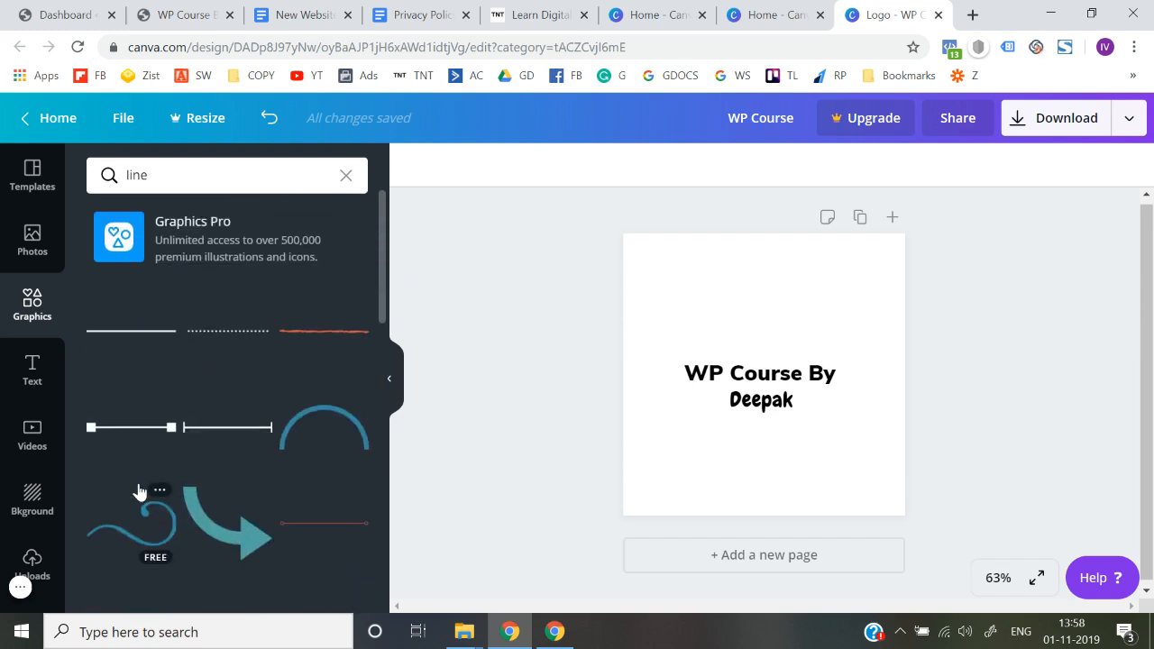
left_click(212, 336)
left_click_drag(877, 385, 668, 381)
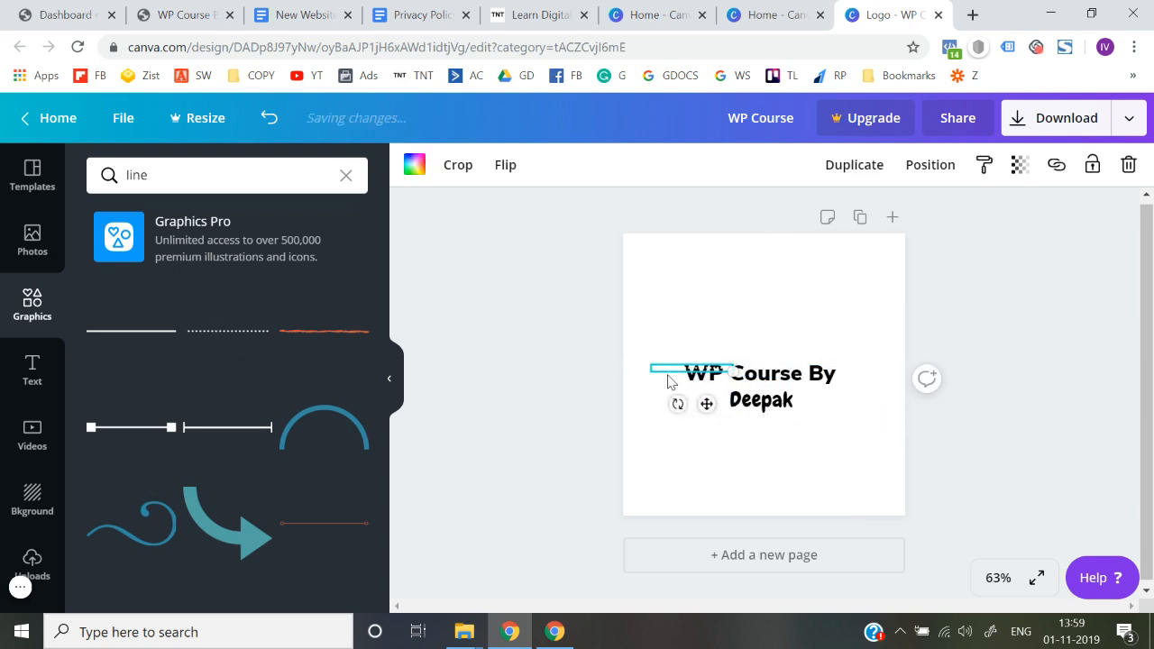
key("Delete")
Clear the graphics search and look through the full Lines category for a suitable logo accent
scroll(278, 488, "down", 10)
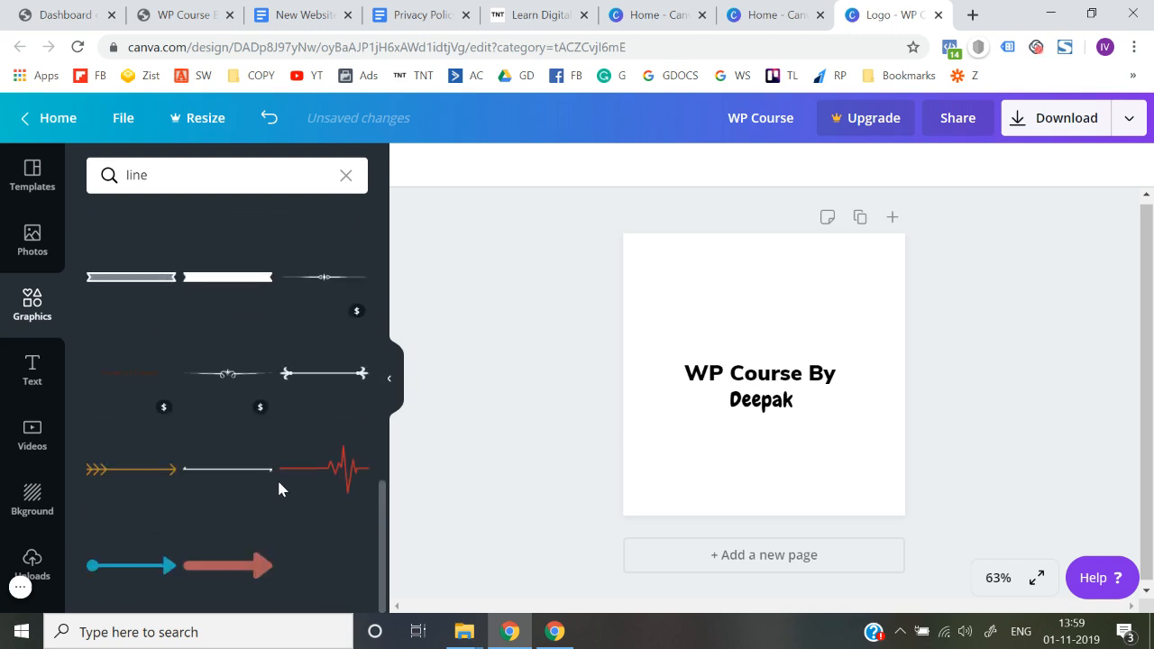
scroll(278, 488, "up", 10)
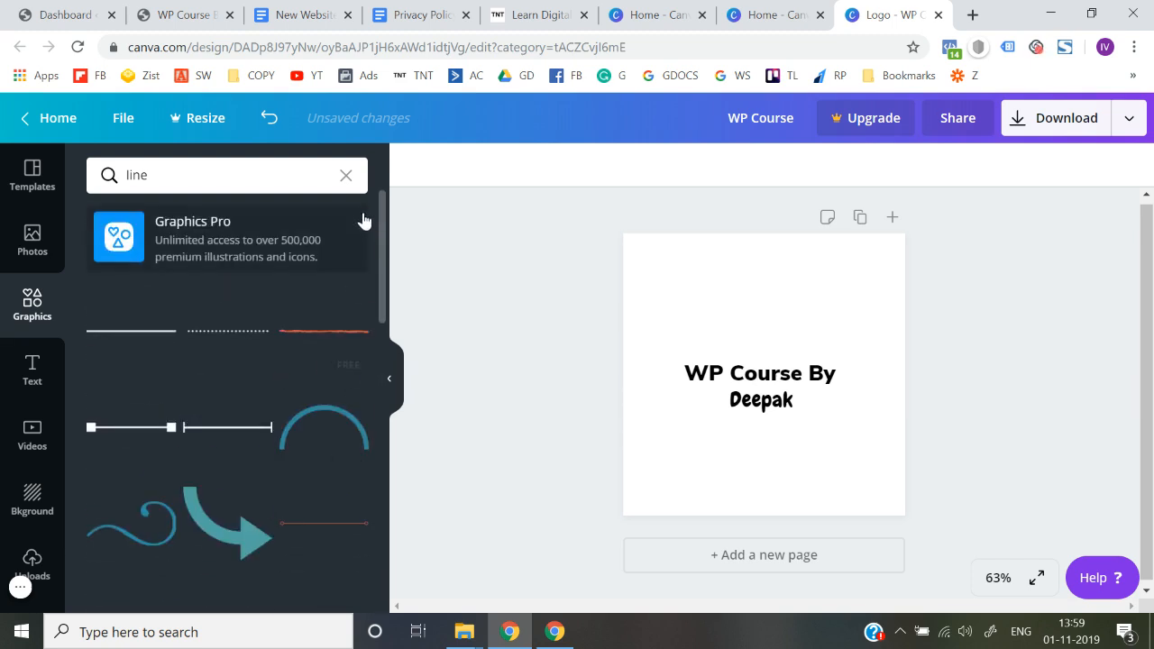
left_click(345, 175)
left_click(449, 299)
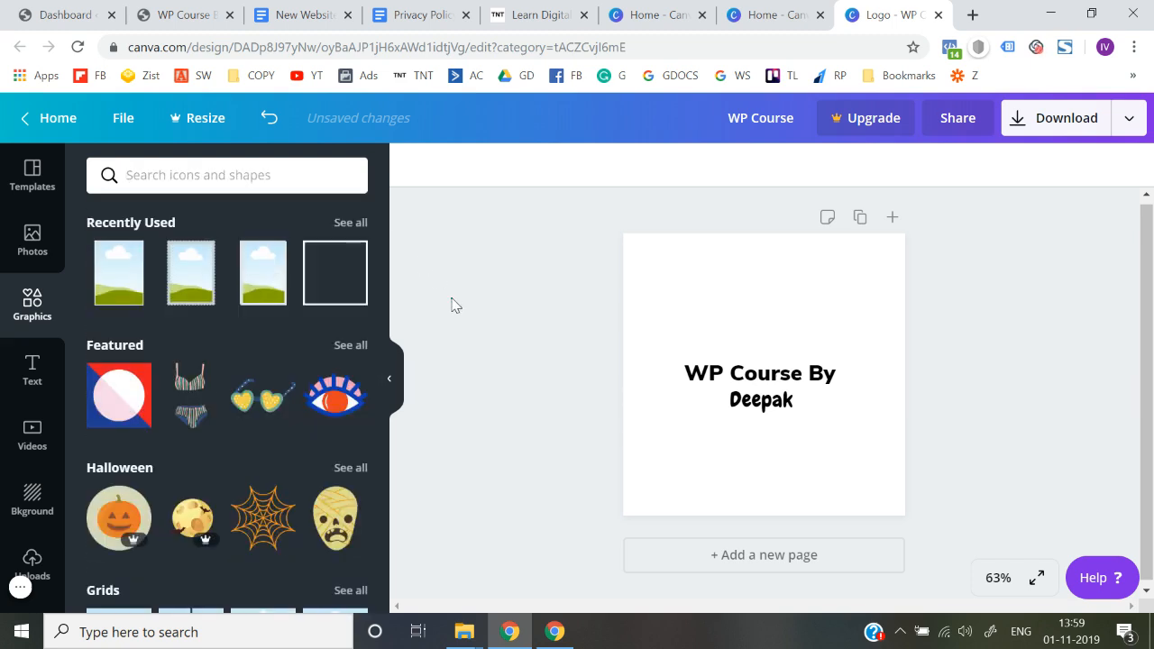
scroll(159, 471, "down", 10)
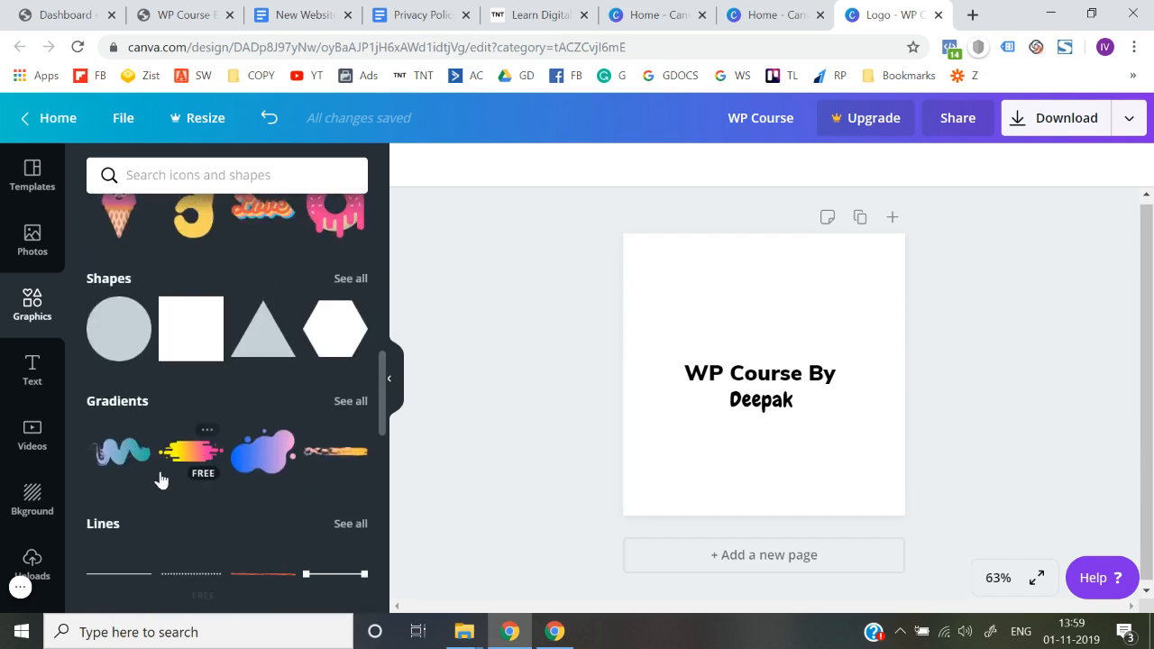
scroll(160, 479, "down", 3)
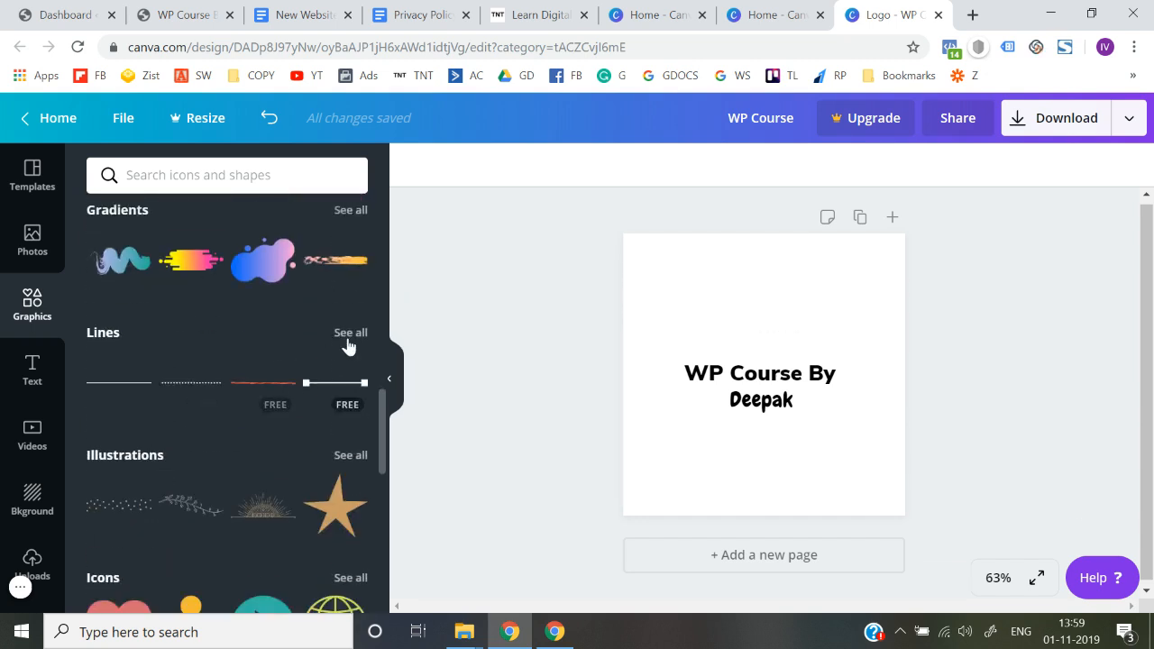
left_click(351, 333)
scroll(204, 467, "down", 5)
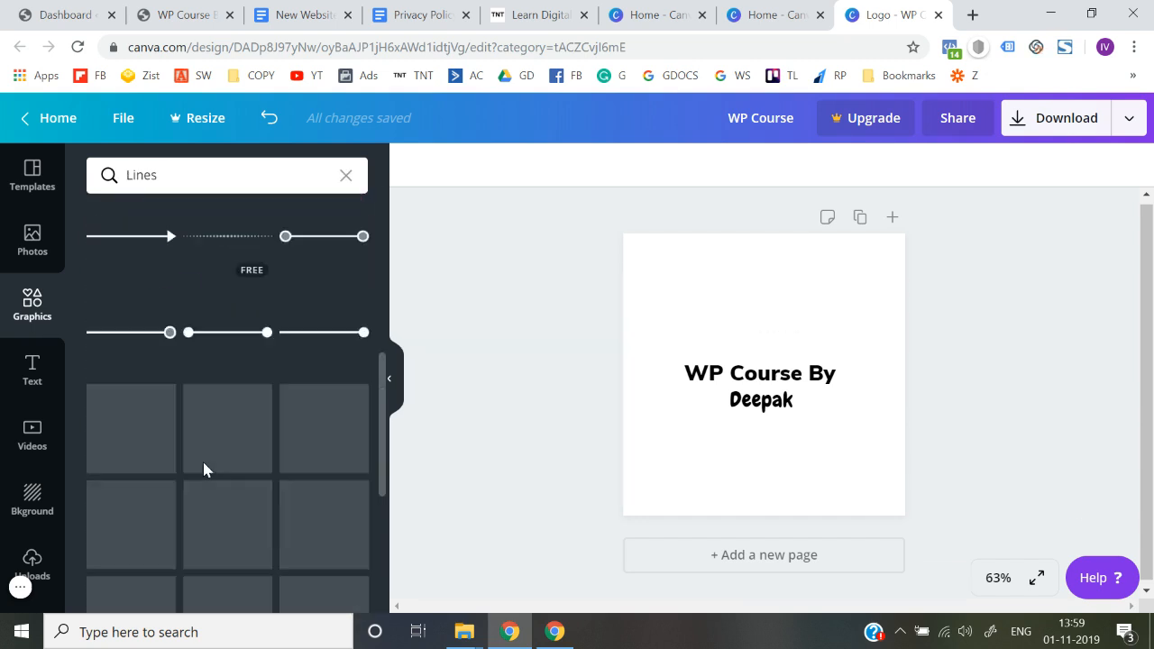
scroll(203, 463, "down", 2)
scroll(203, 464, "up", 1)
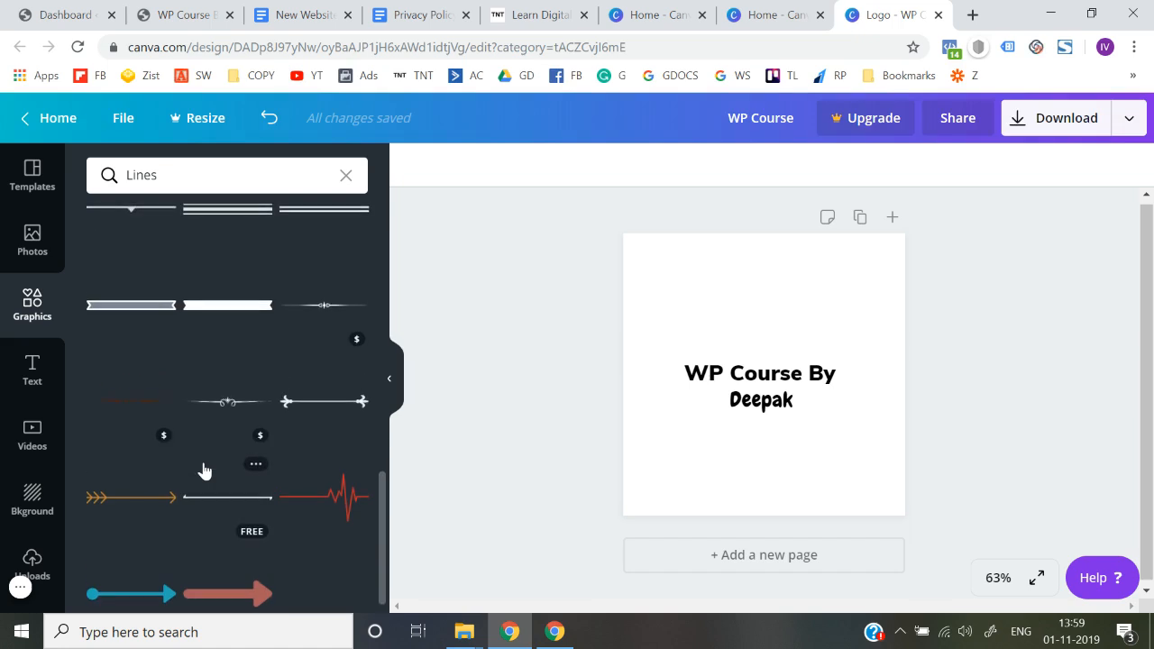
scroll(204, 470, "up", 1)
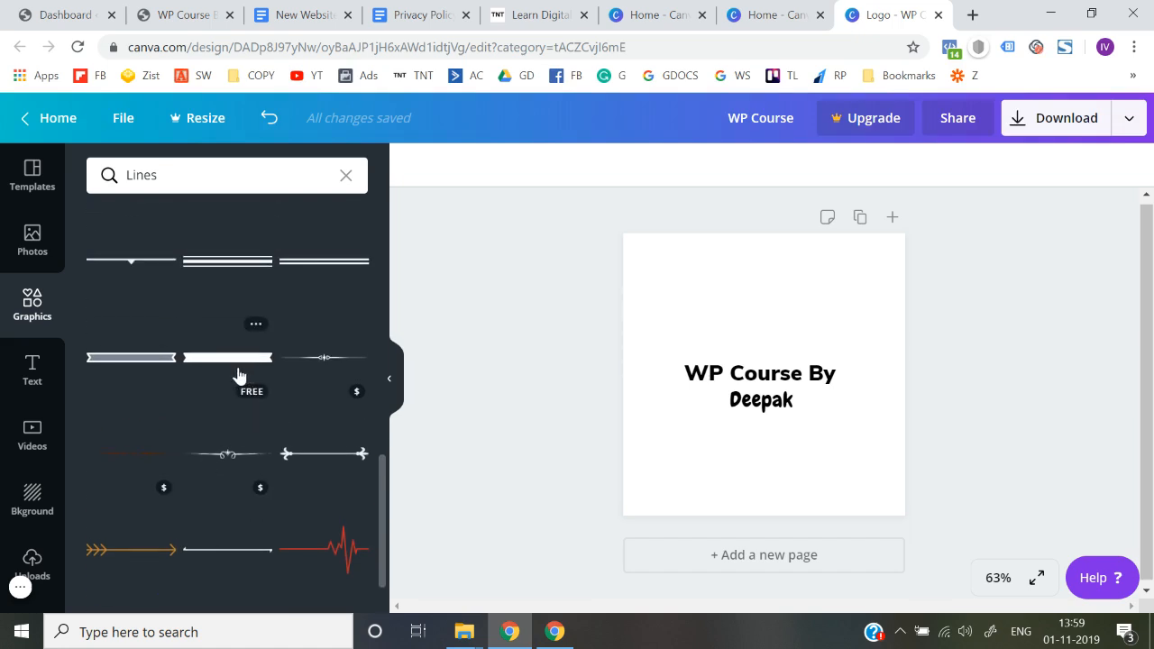
Try the solid ribbon graphic as an accent just left of the author's name, and remove it
left_click(239, 375)
left_click_drag(877, 361, 674, 384)
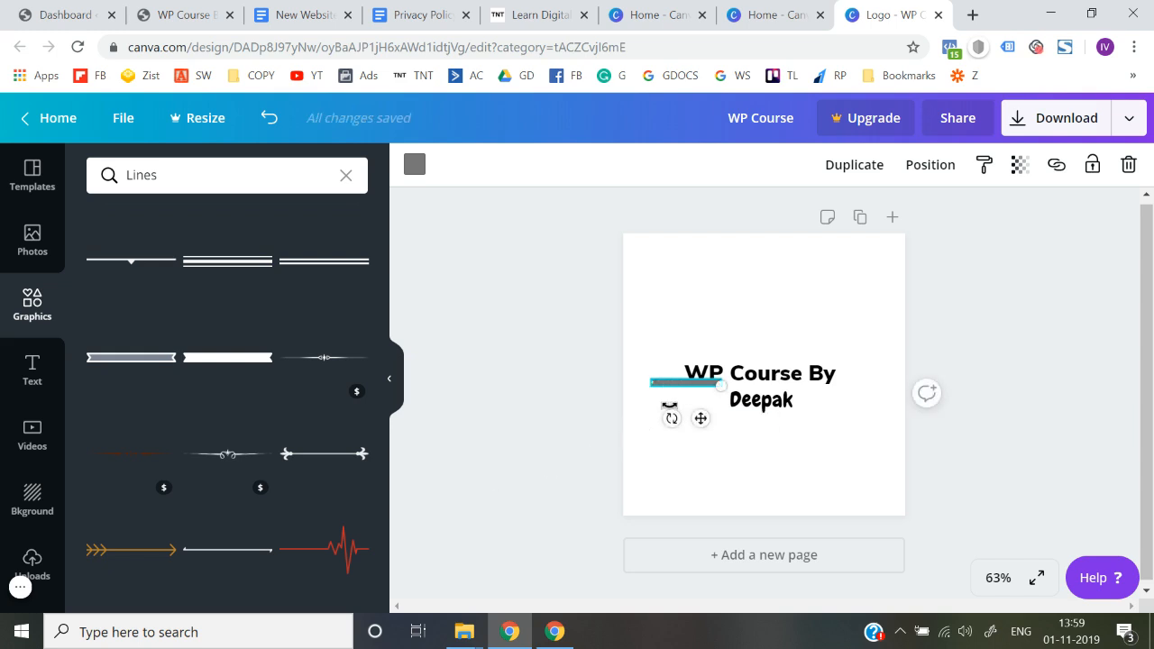
left_click_drag(679, 383, 682, 397)
left_click(683, 405)
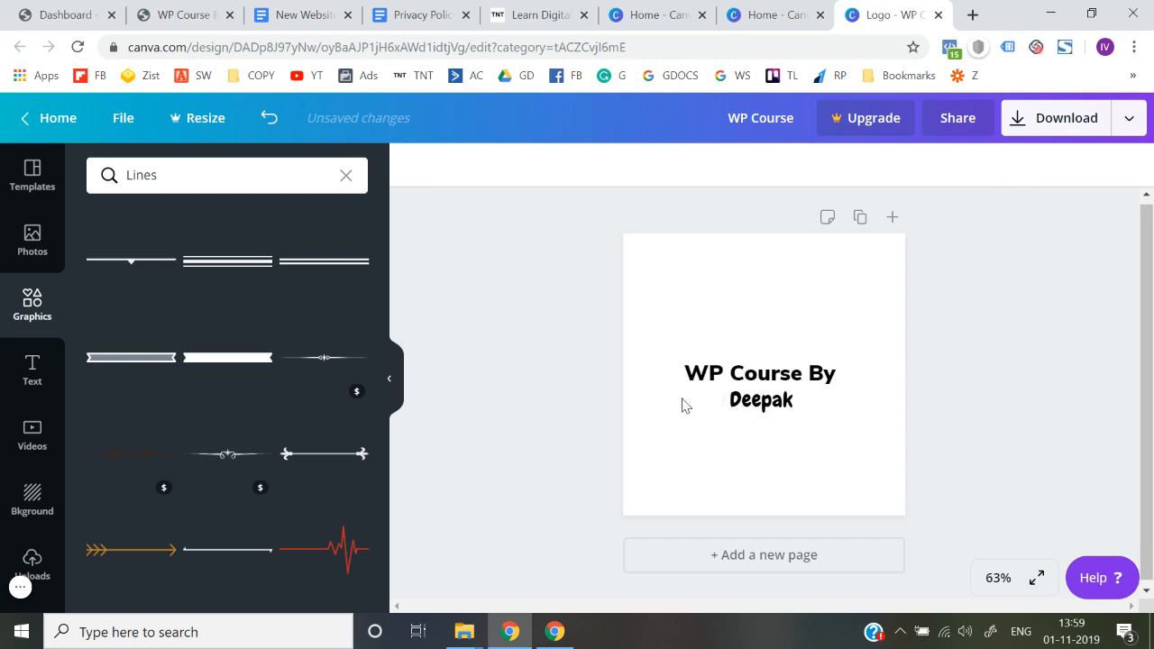
Download the text logo as a PNG file
left_click(1065, 132)
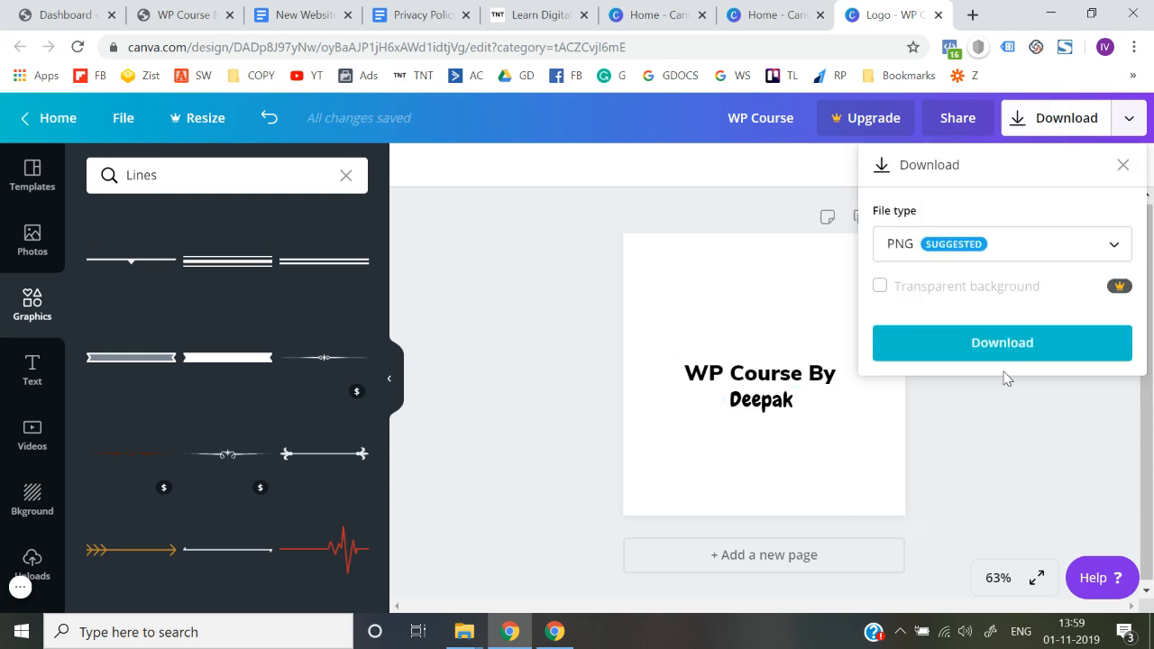
left_click(1002, 352)
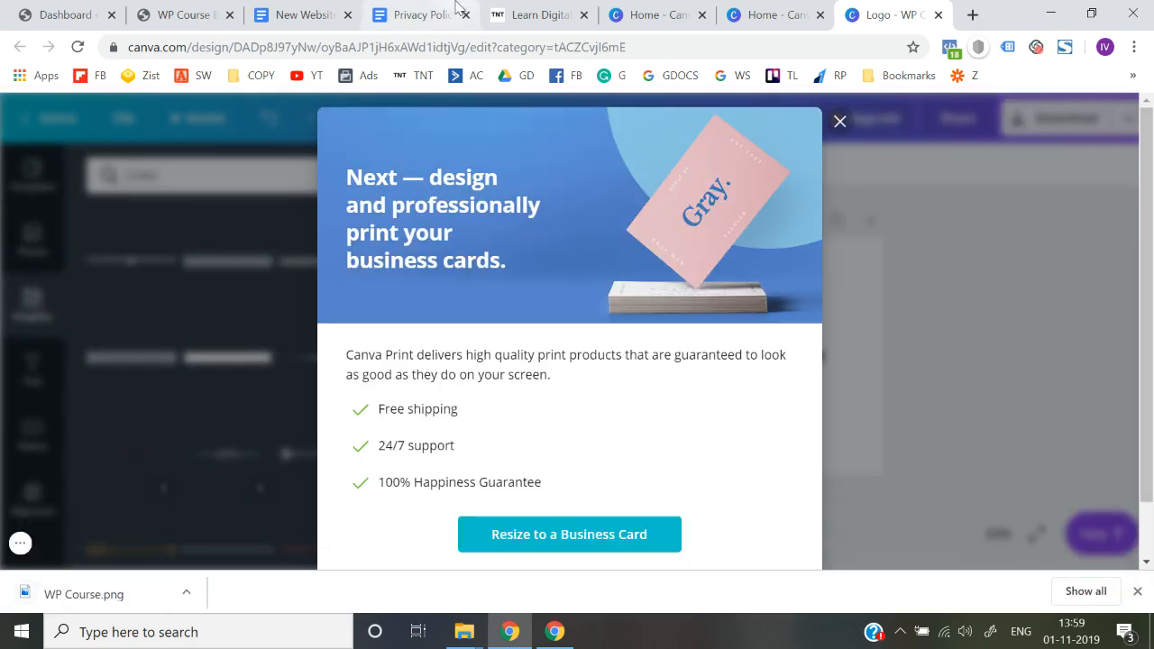
Switch to the WP Course website in the browser, open it for customizing and dismiss the downloads bar
left_click(531, 8)
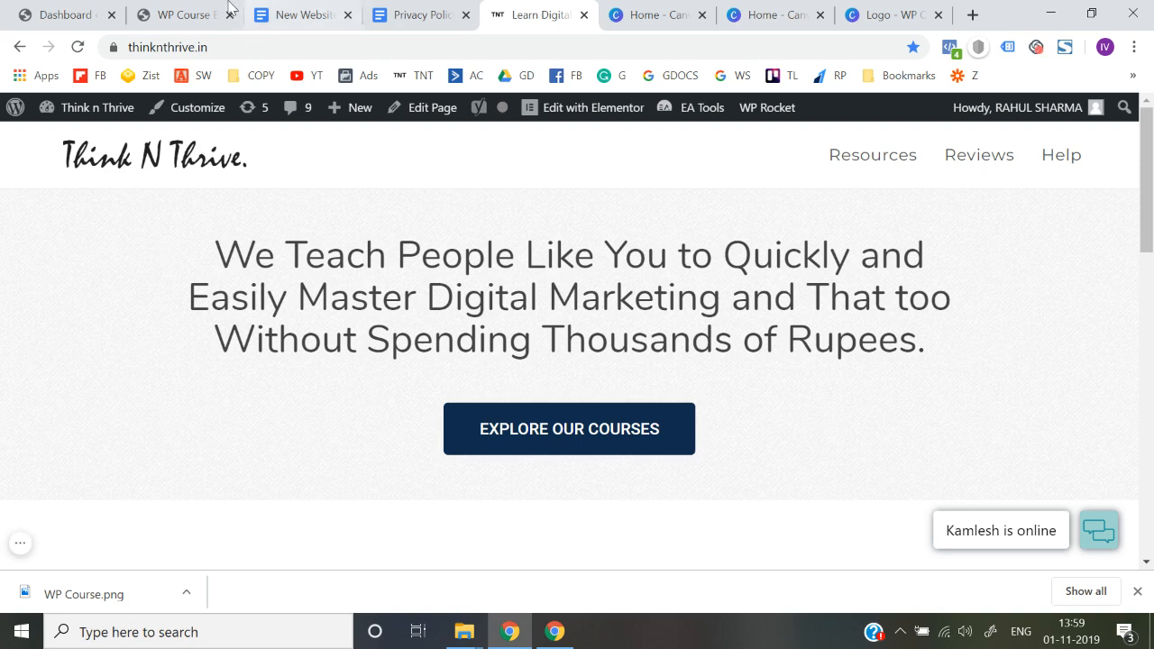
left_click(169, 7)
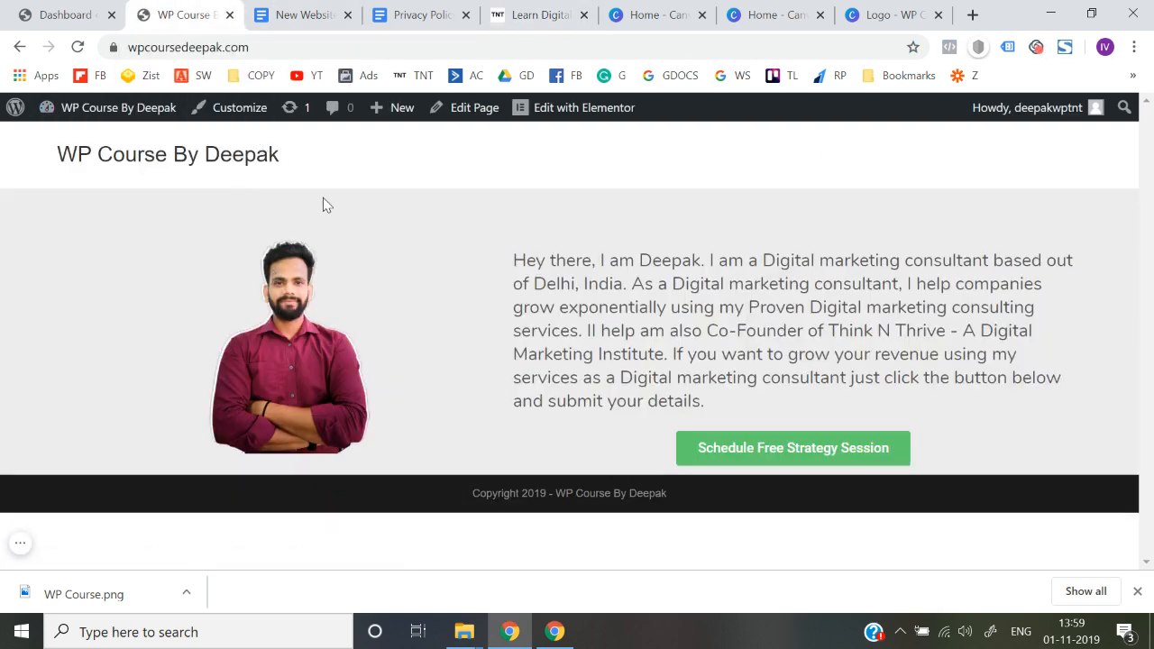
left_click(52, 9)
left_click(171, 13)
left_click(220, 122)
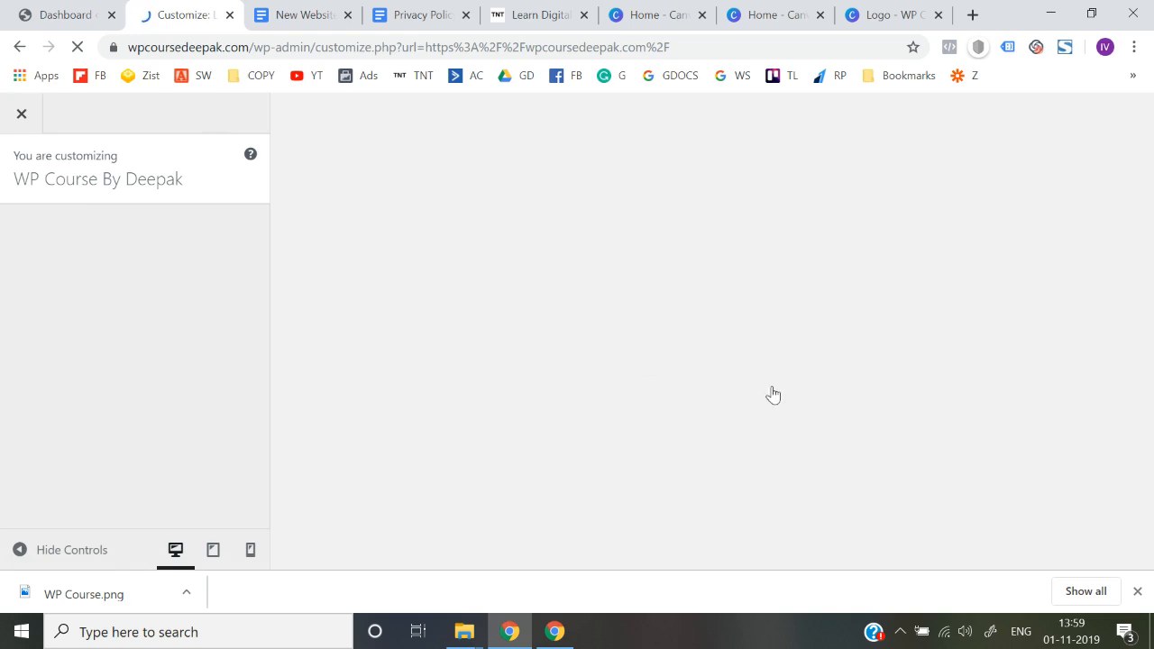
left_click(1139, 591)
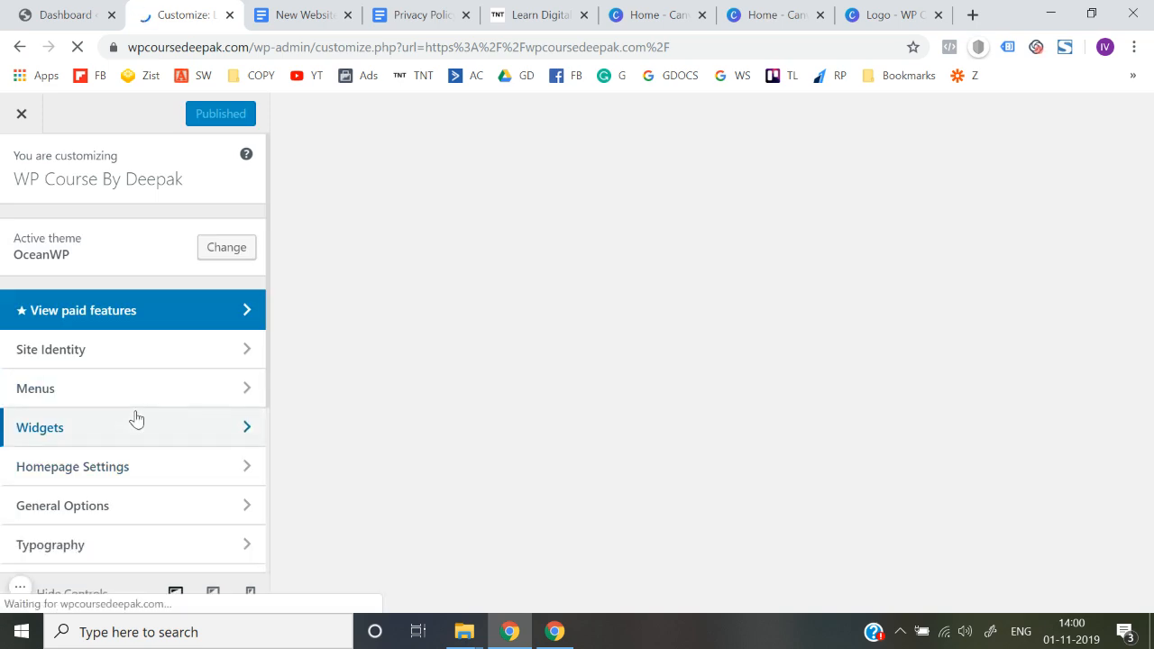
Open the logo settings of the site header in the customizer
scroll(135, 419, "down", 2)
scroll(90, 491, "down", 1)
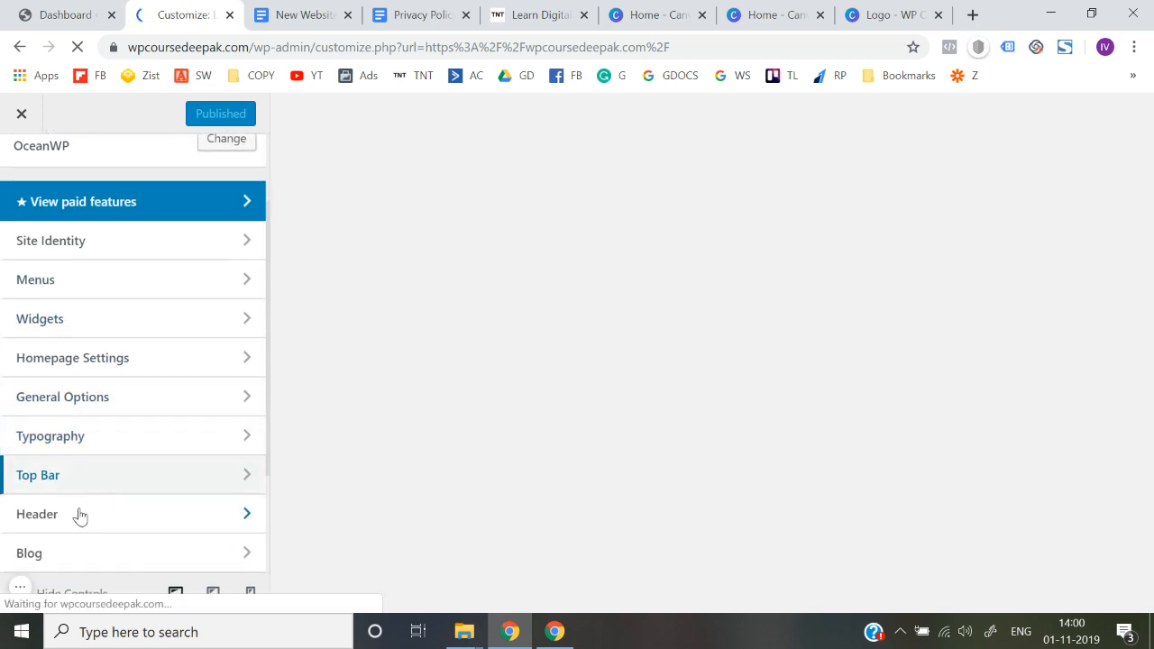
left_click(76, 521)
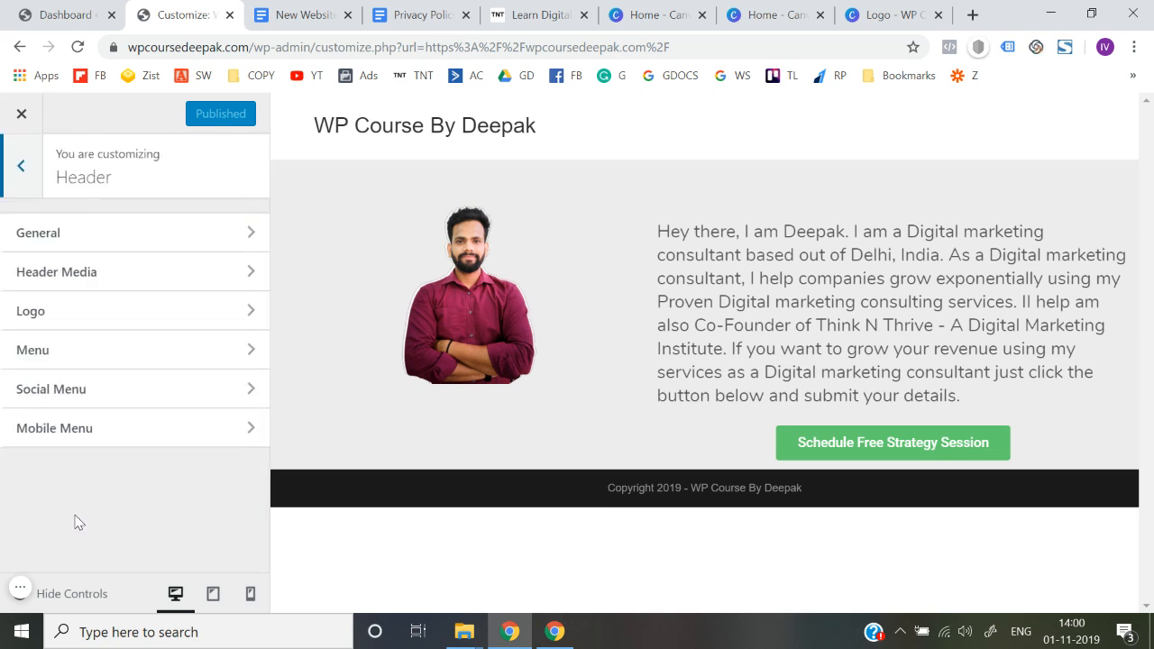
left_click(90, 316)
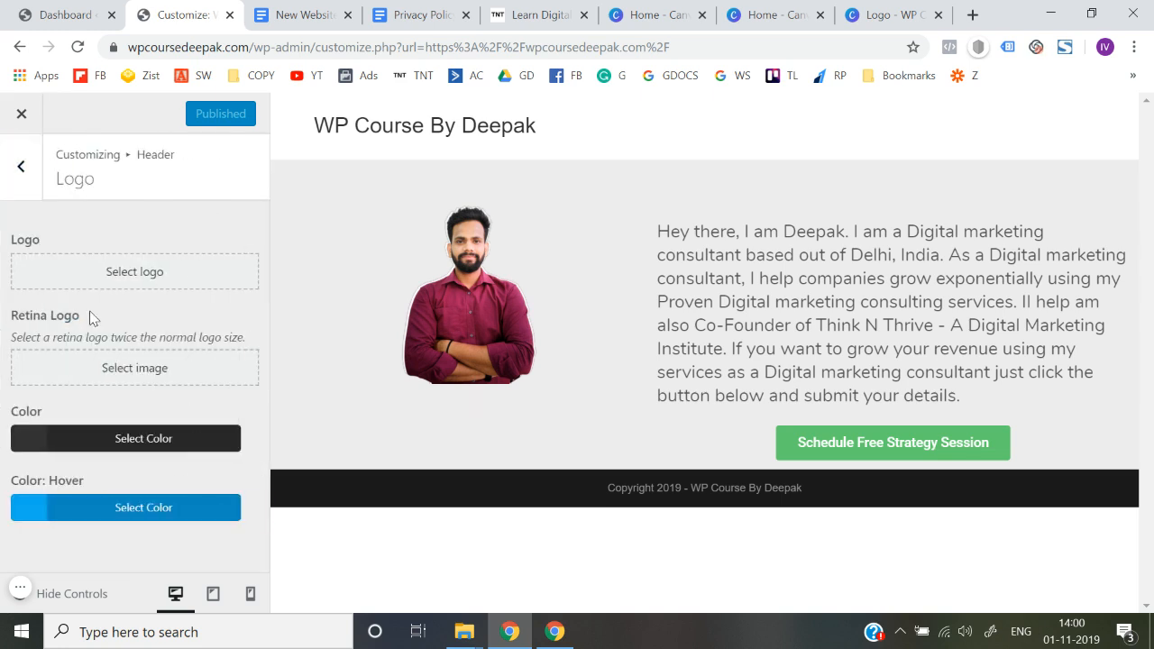
Upload the WP Course.png file and select it as the header logo
left_click(135, 274)
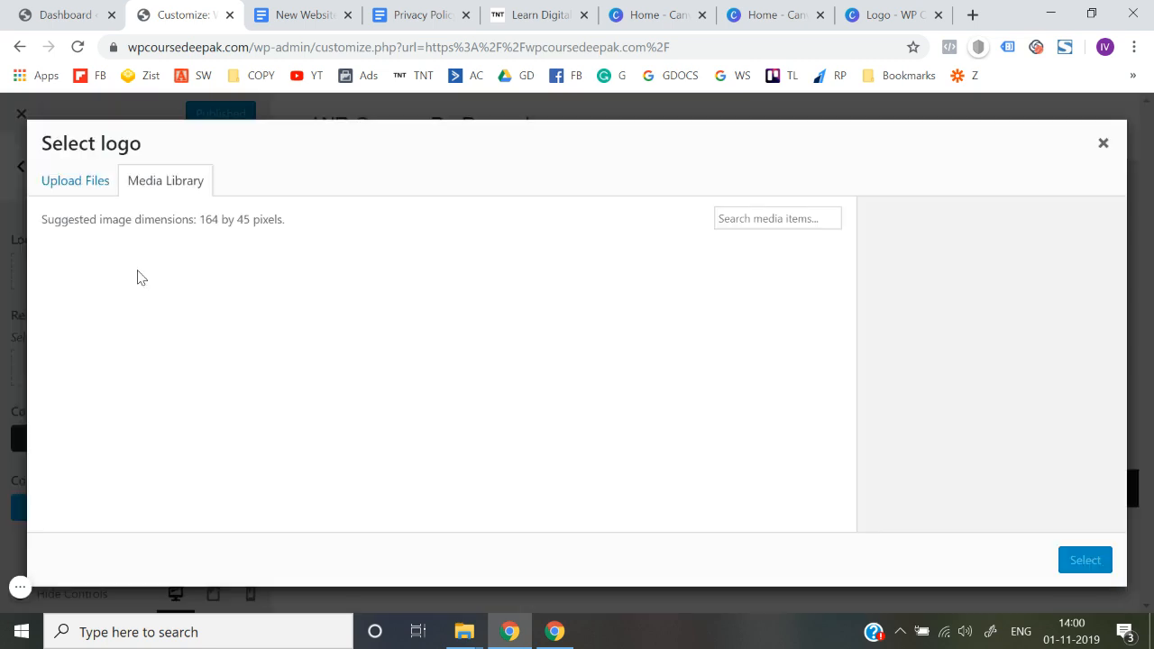
left_click(72, 184)
left_click(543, 395)
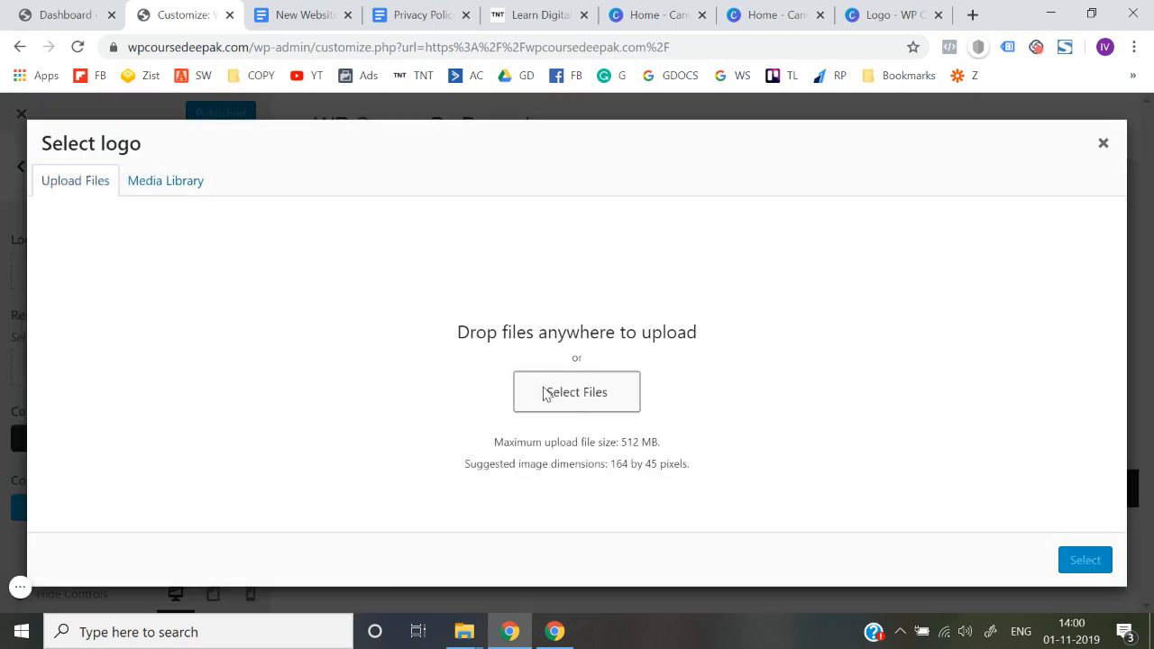
double_click(232, 192)
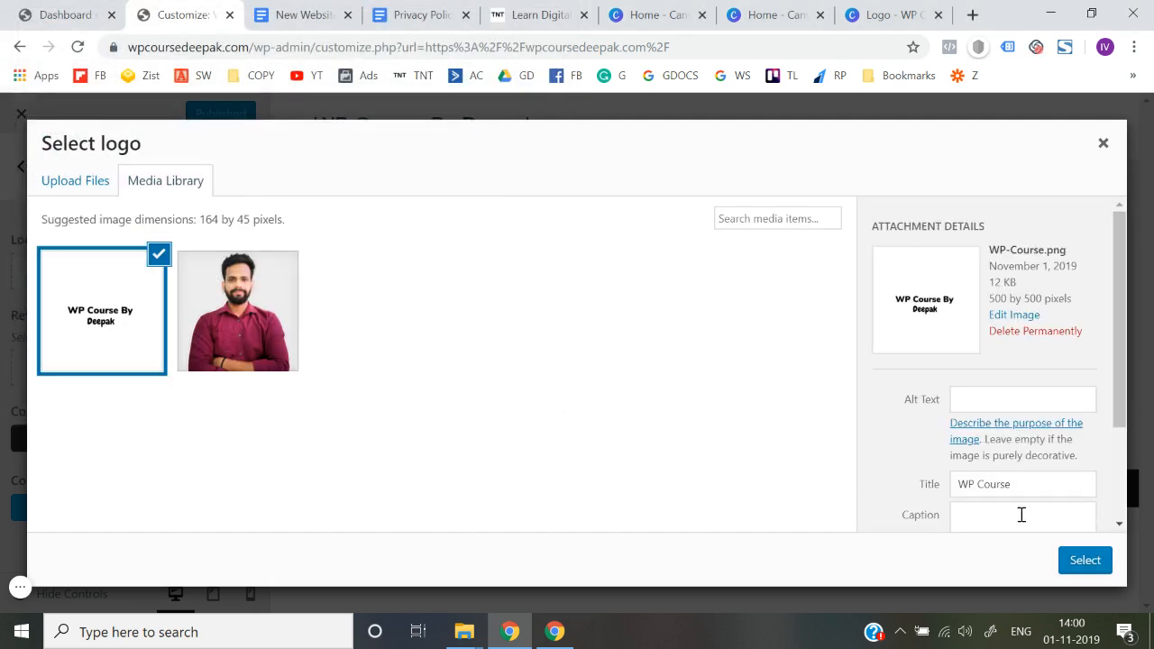
left_click(1085, 563)
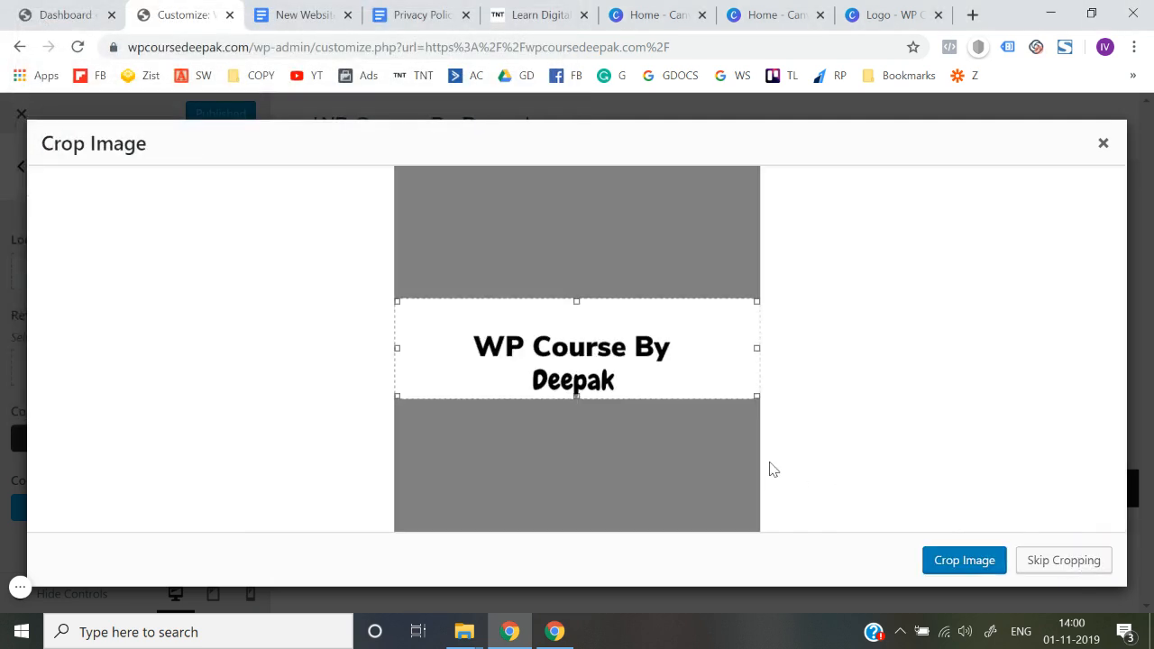
Crop the logo image closely around the two lines of text by trimming both sides and the upper edge
left_click_drag(397, 348, 425, 348)
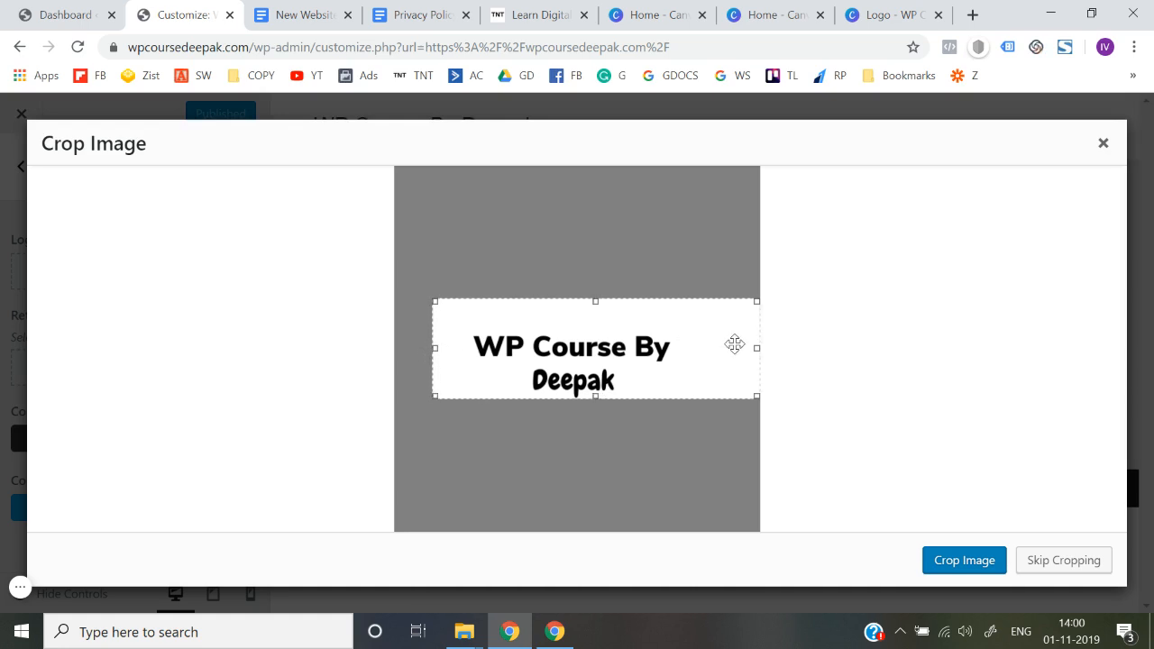
left_click_drag(757, 348, 697, 354)
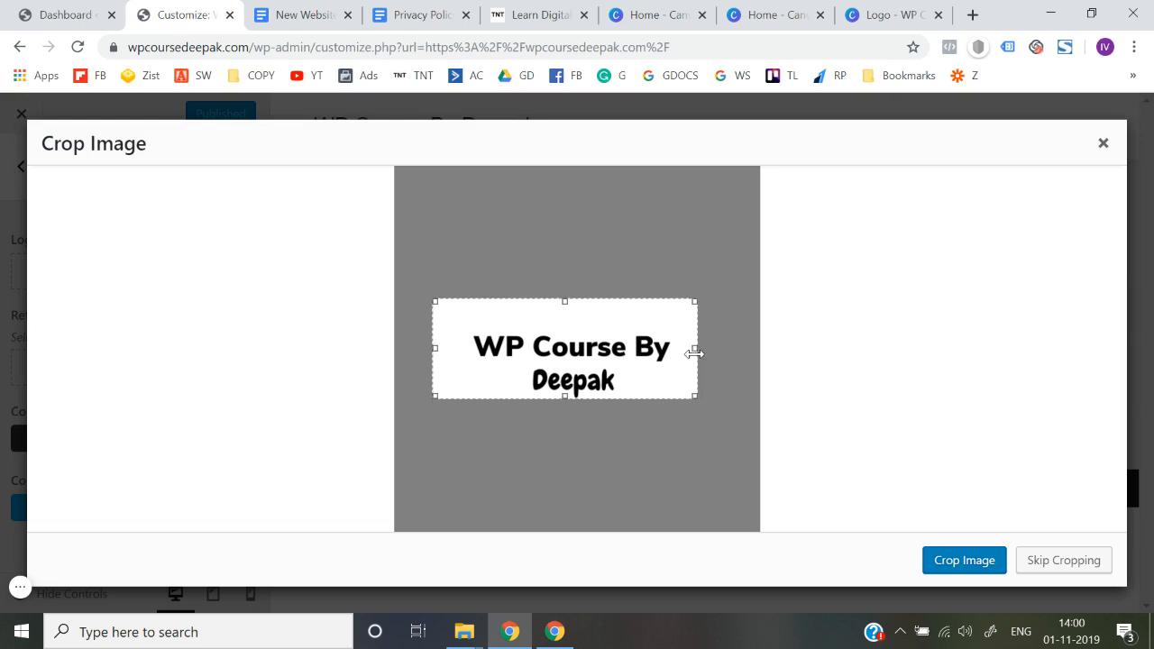
left_click_drag(564, 301, 565, 325)
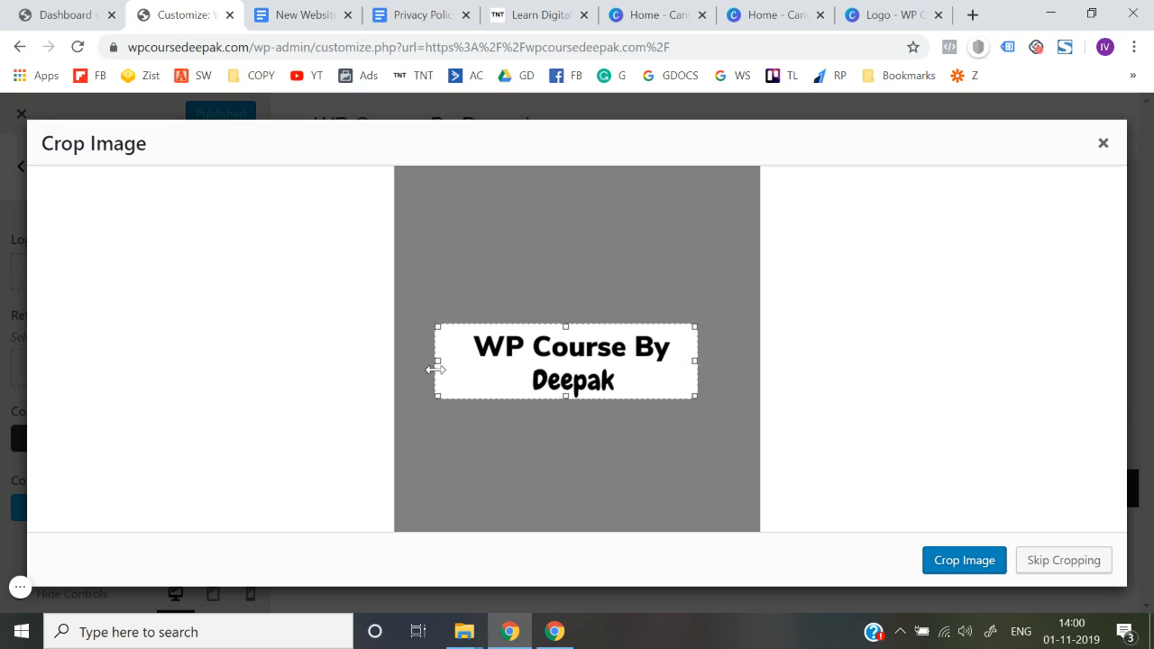
left_click(968, 566)
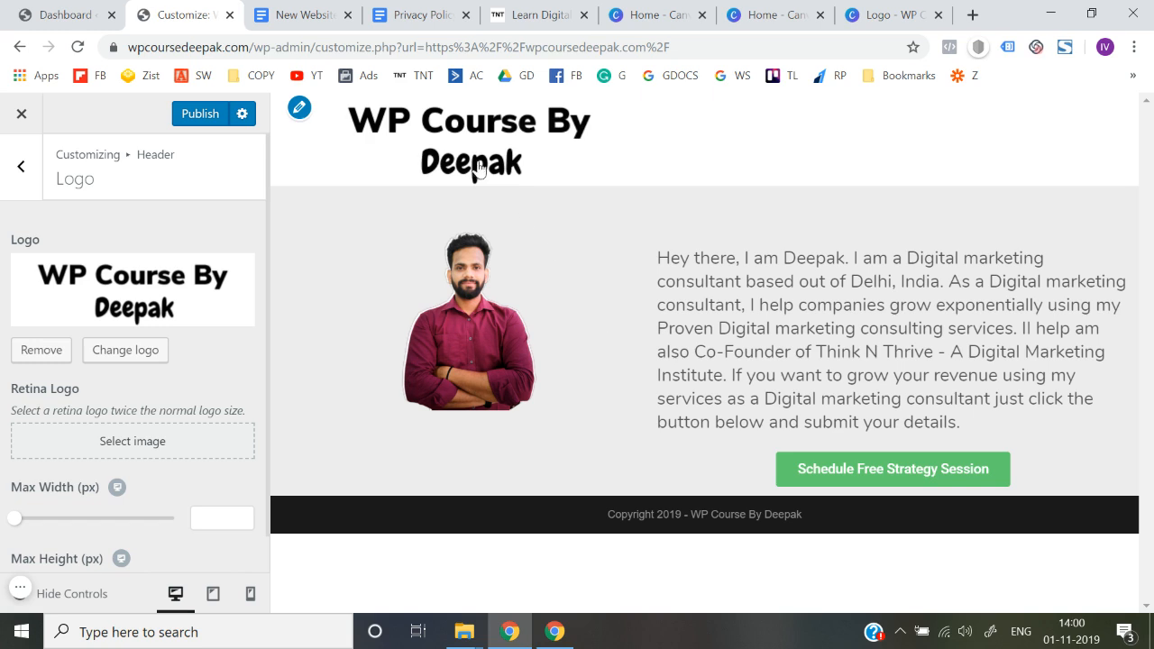
Set the header logo's maximum width to 171 px and publish the customization
scroll(5, 382, "down", 1)
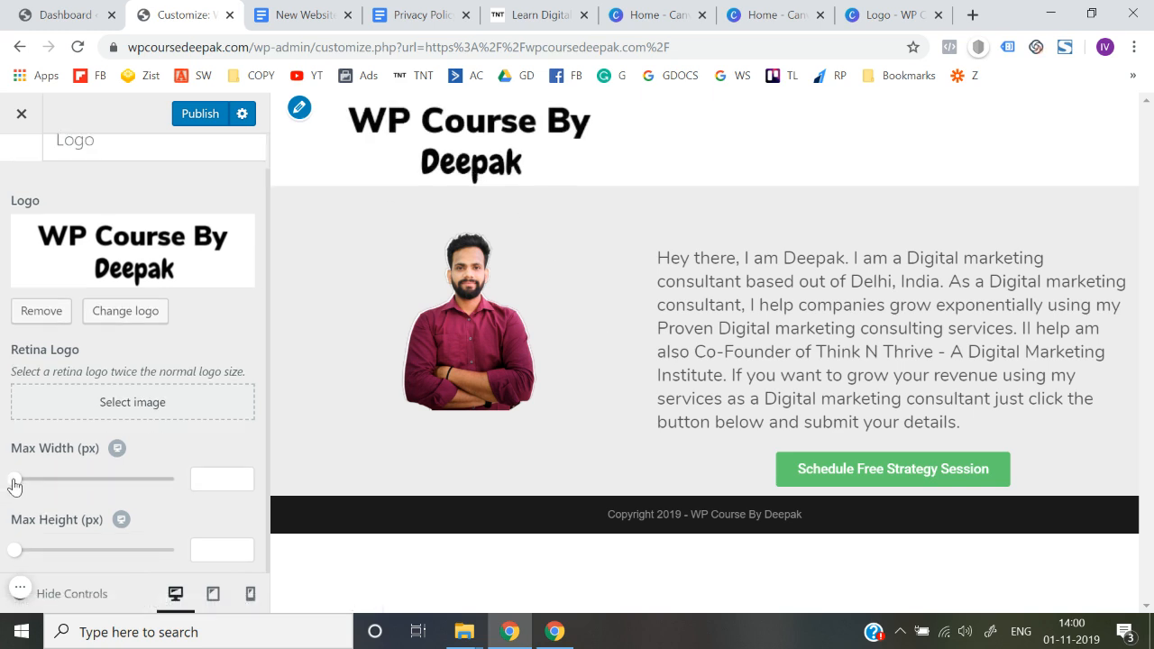
left_click_drag(14, 486, 71, 486)
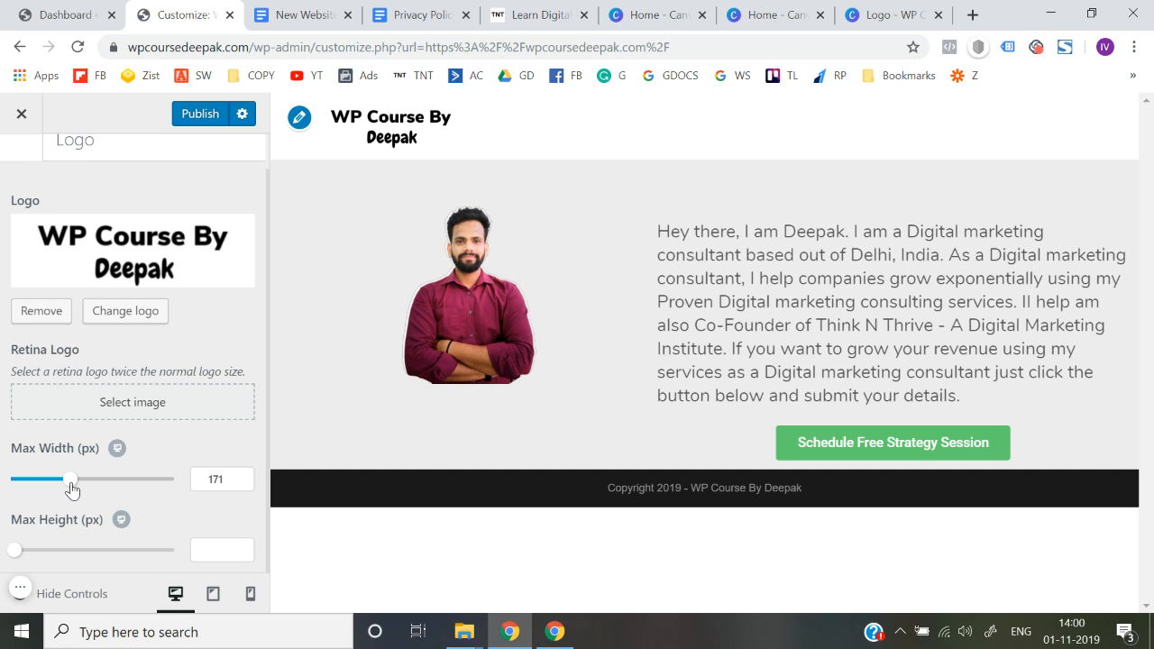
scroll(7, 447, "up", 1)
left_click(194, 117)
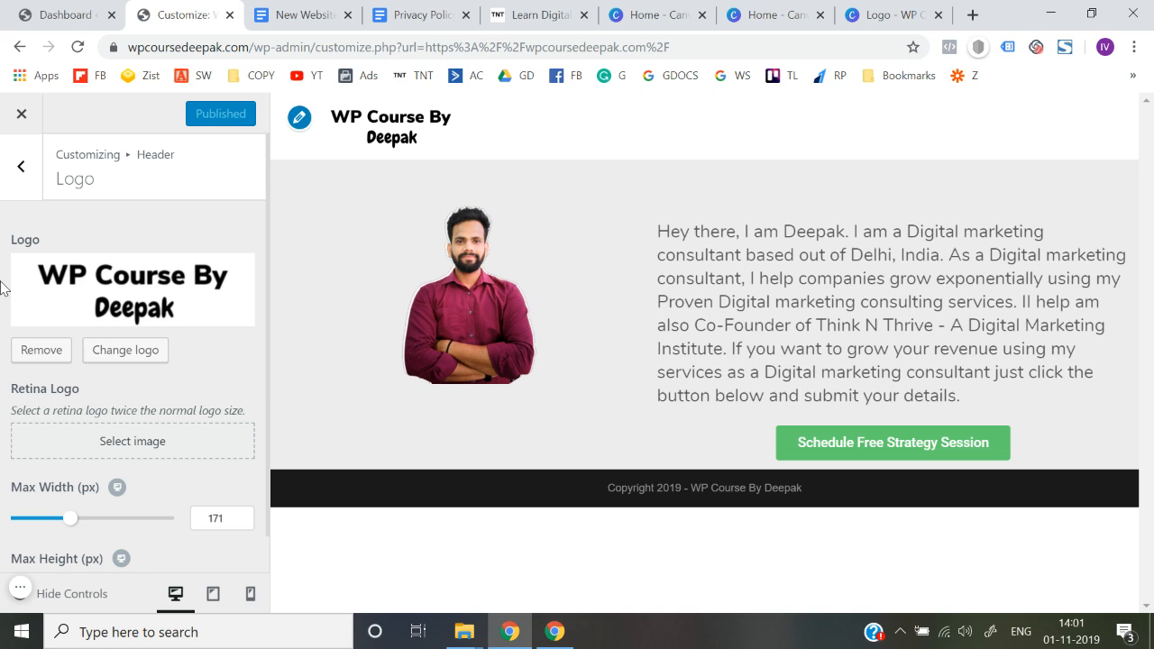
Close the customizer and reload the live wpcoursedeepak.com home page to check the new header logo
left_click(22, 119)
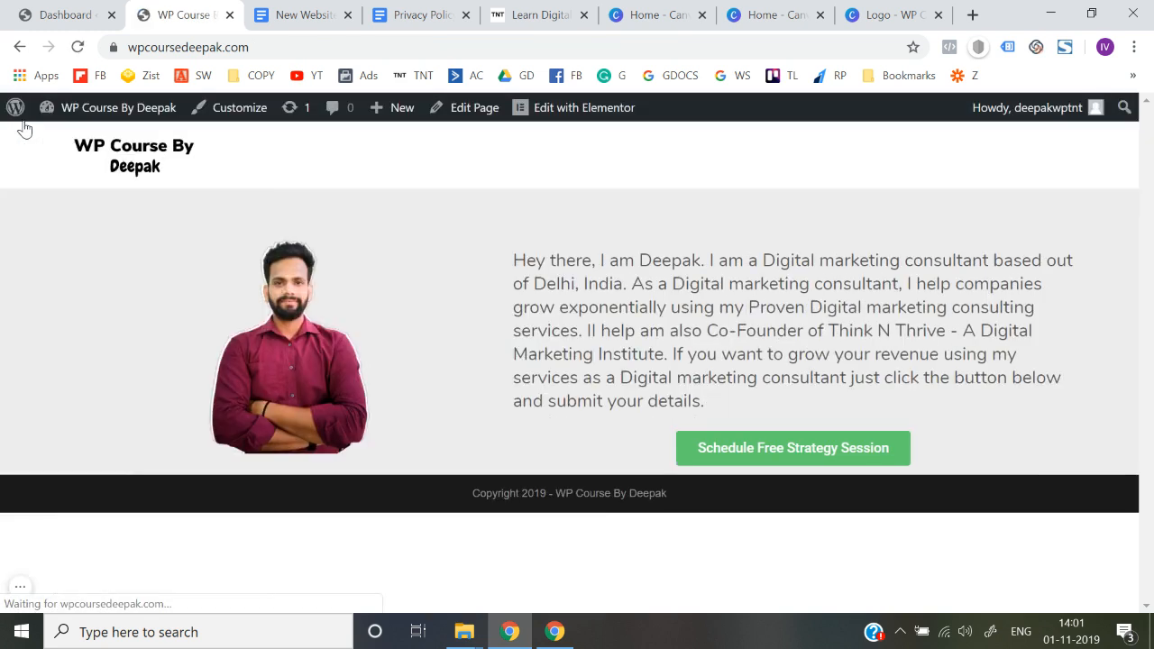
left_click(287, 50)
key("Return")
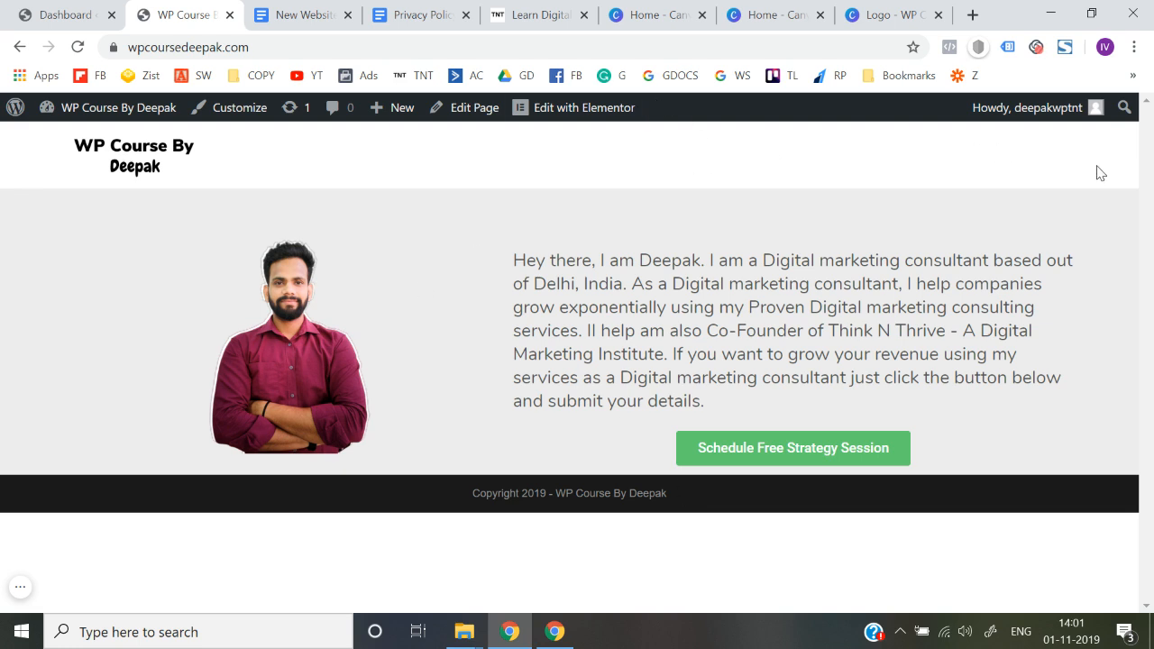
Compare the header of the WP Course site with the logo and navigation menu on thinknthrive.in
left_click(578, 7)
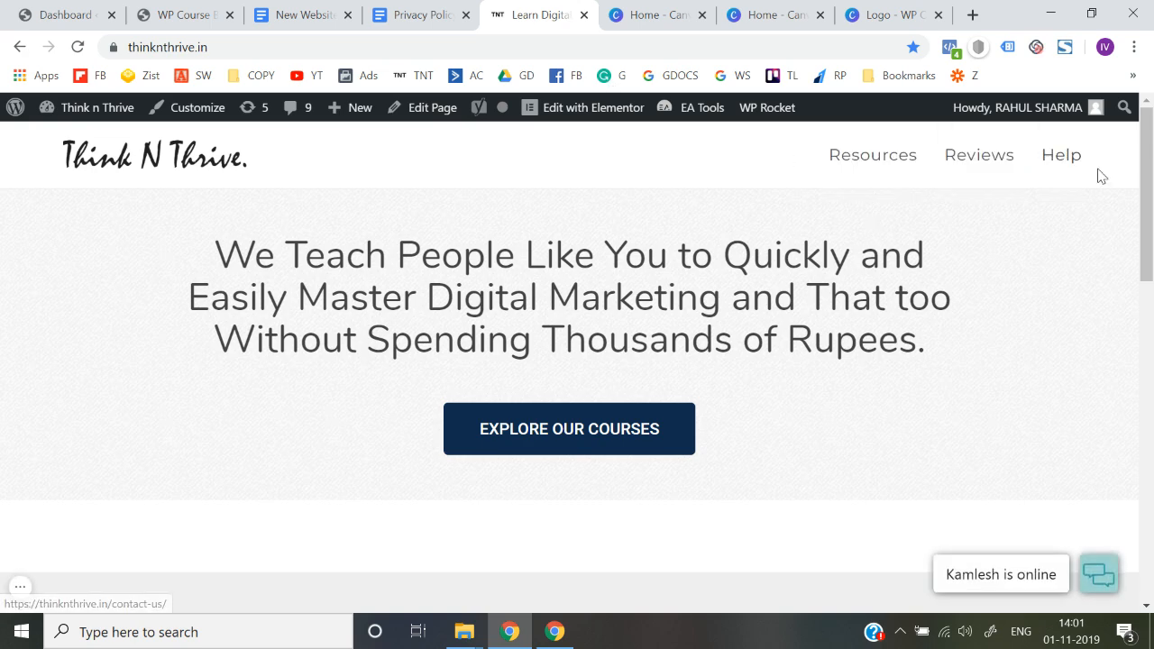
left_click(153, 9)
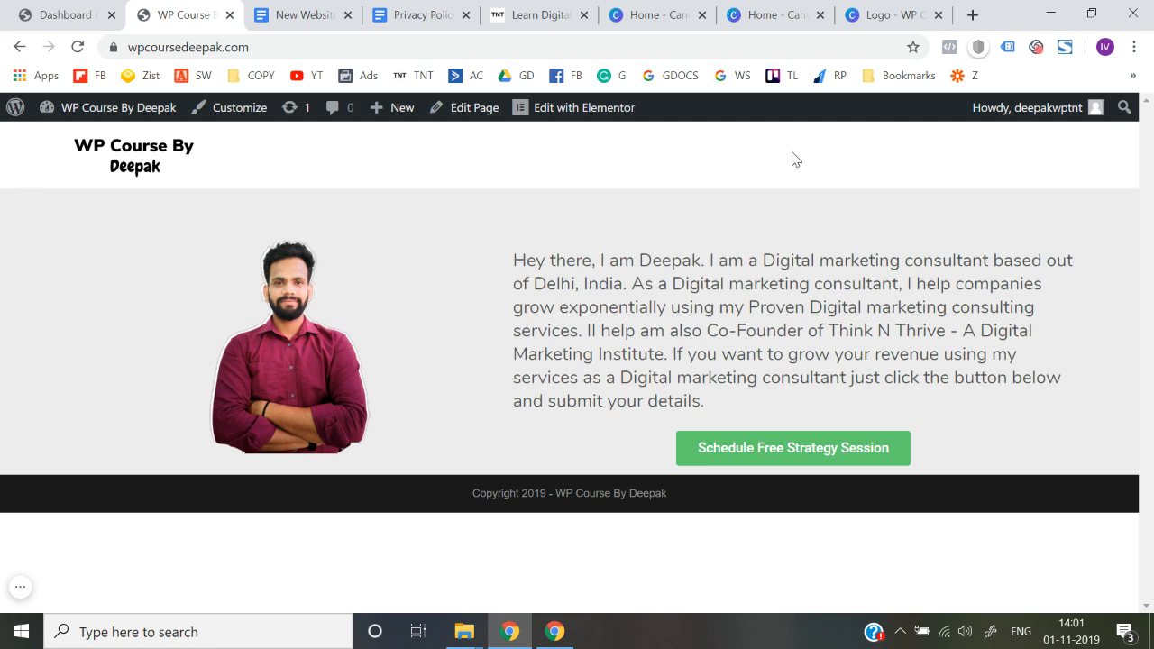
left_click(533, 14)
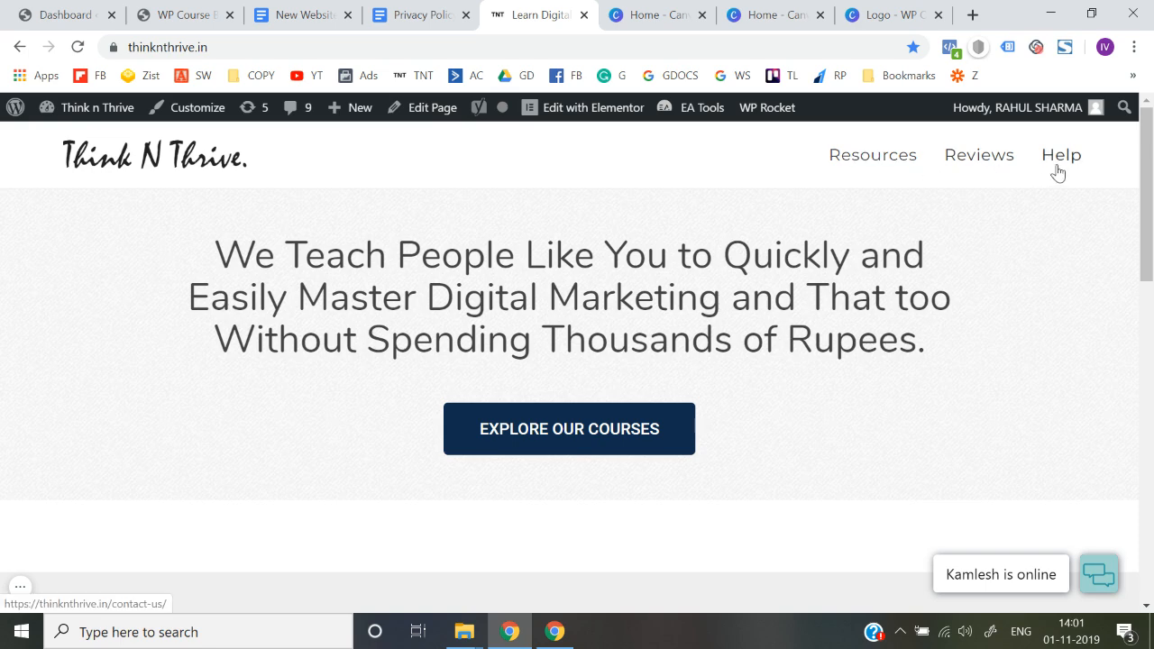
left_click(86, 7)
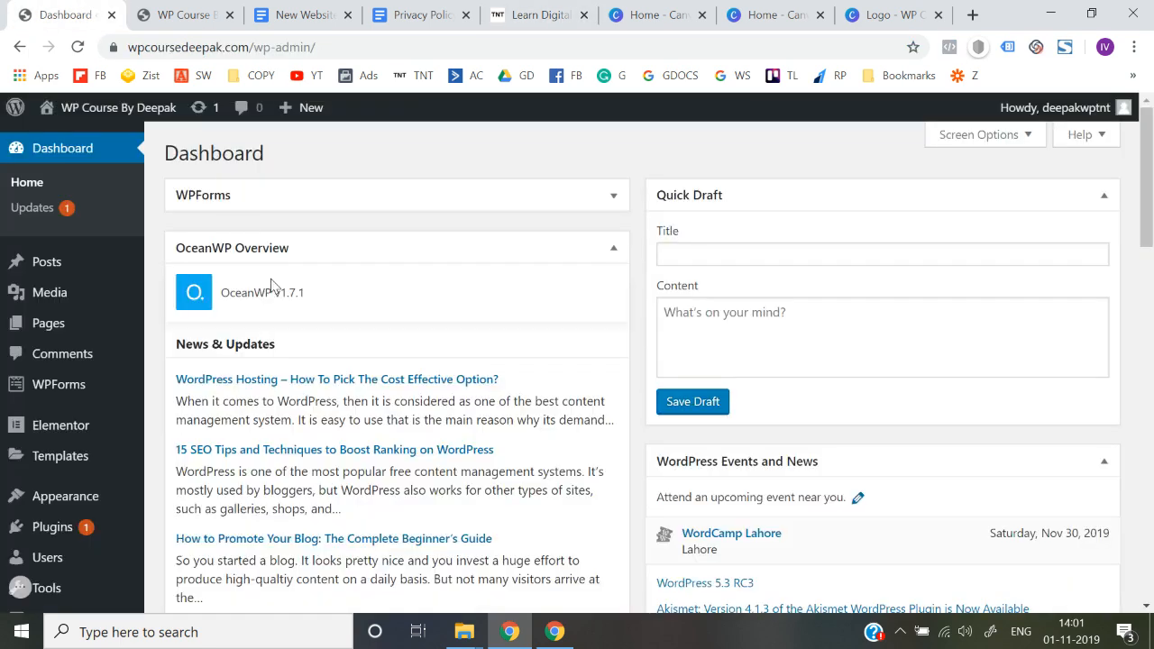
left_click(197, 16)
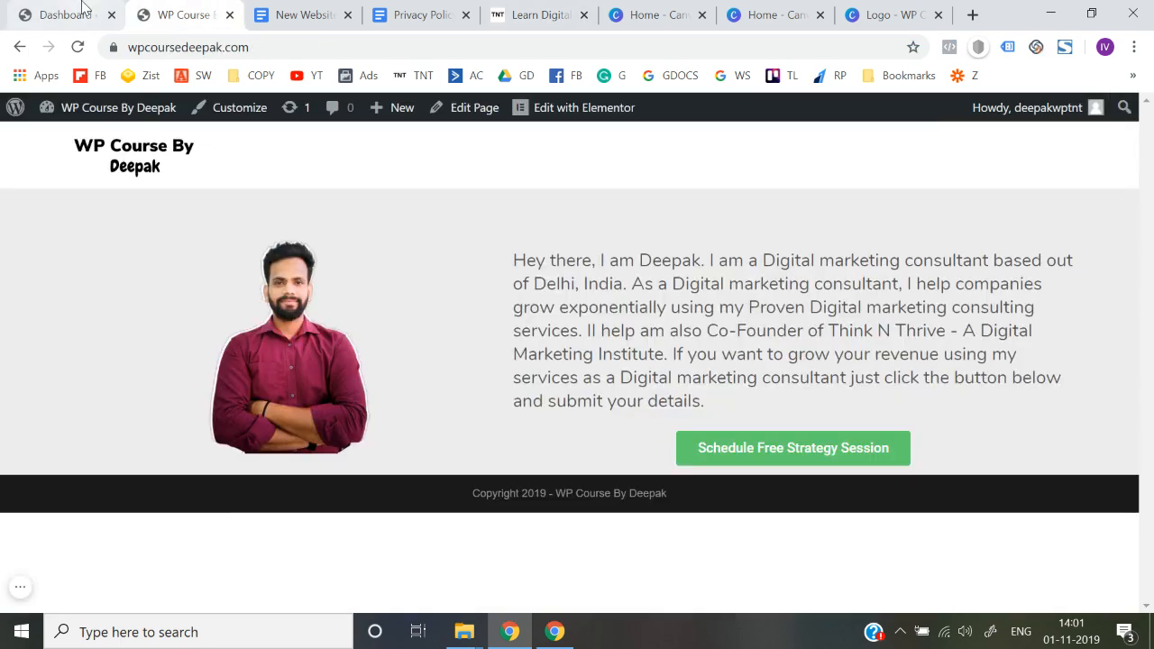
Create a new page titled "About us" from the WordPress dashboard and publish it
left_click(83, 11)
mouse_move(72, 330)
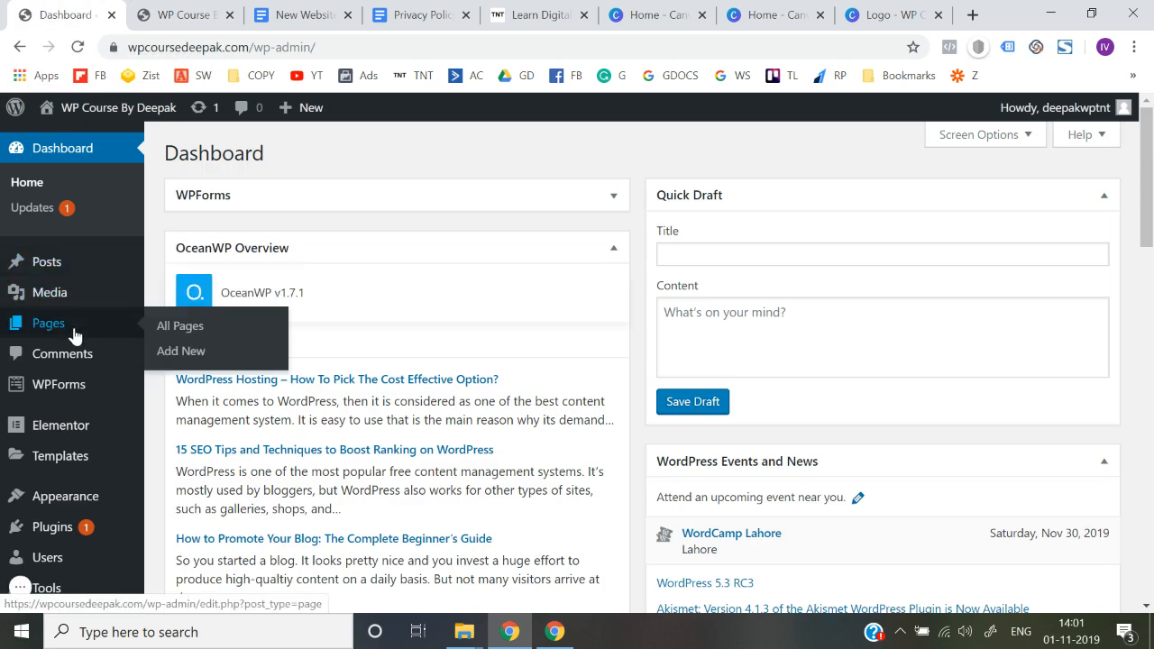
left_click(190, 351)
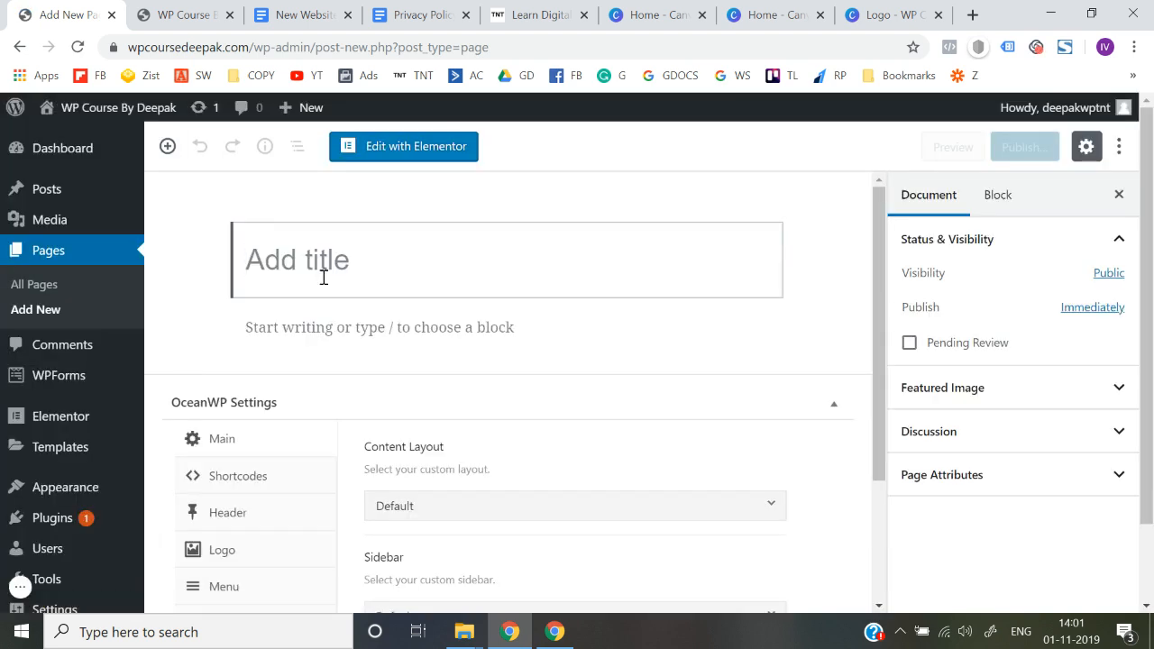
left_click(185, 15)
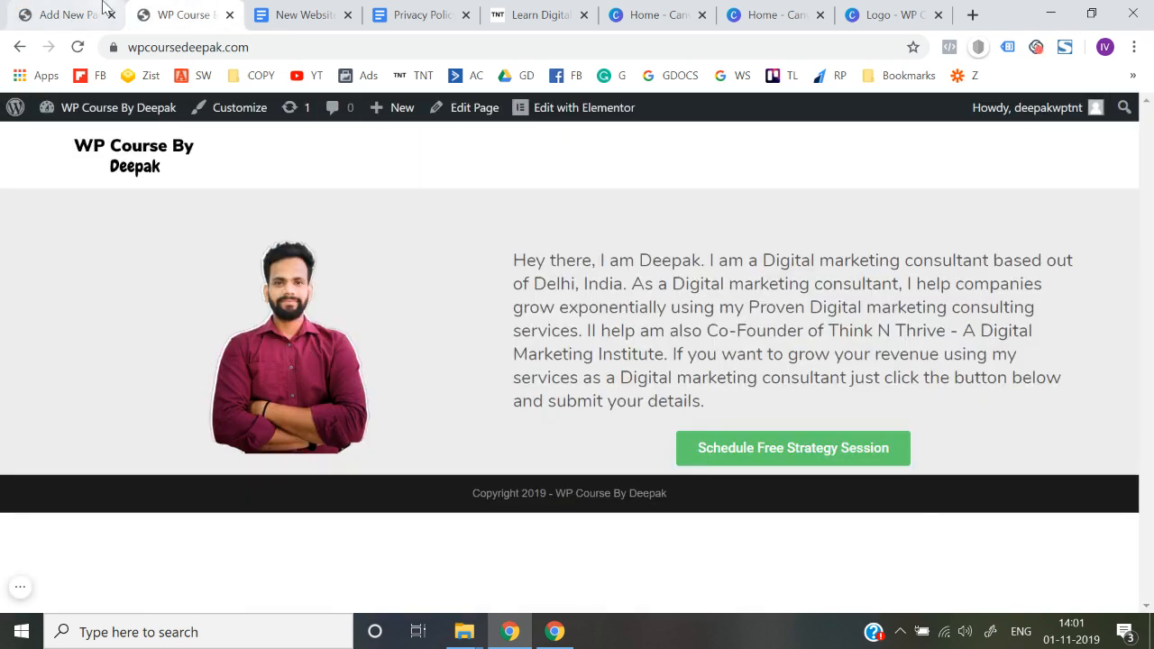
left_click(72, 15)
left_click(249, 252)
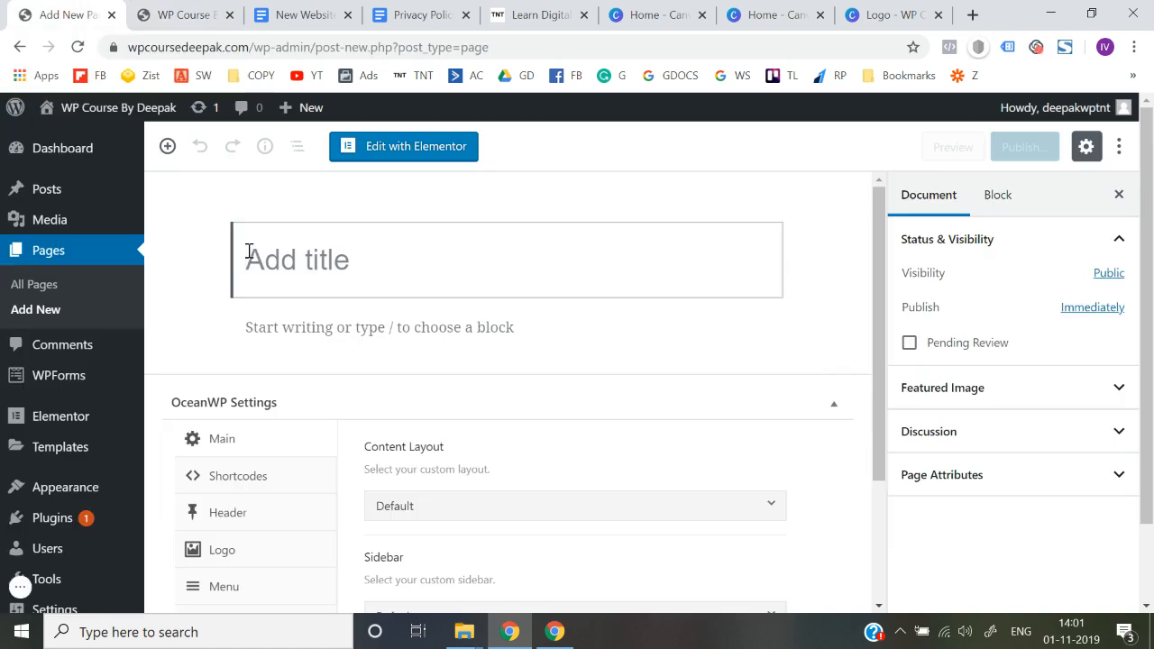
left_click(187, 11)
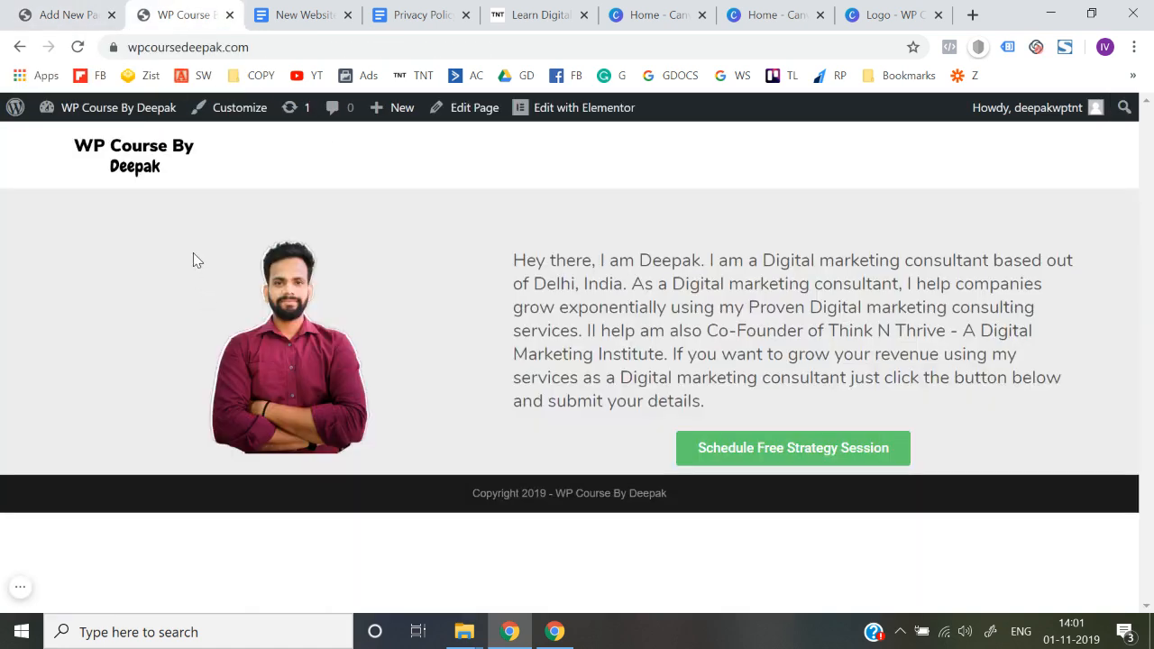
left_click(76, 11)
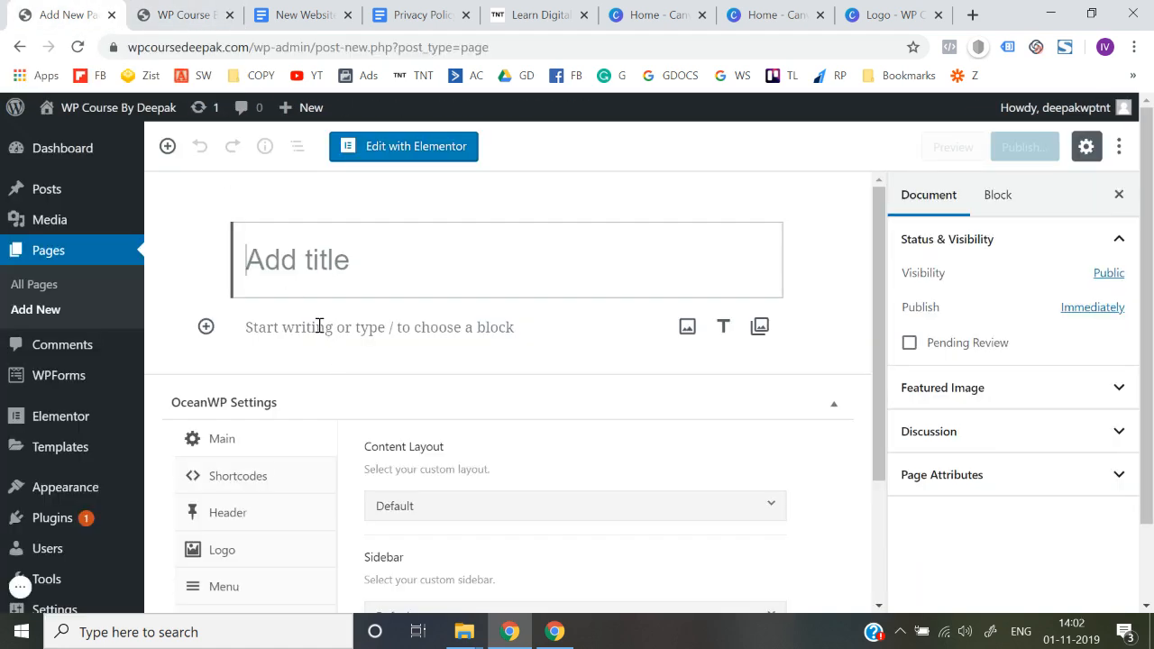
type("Abou")
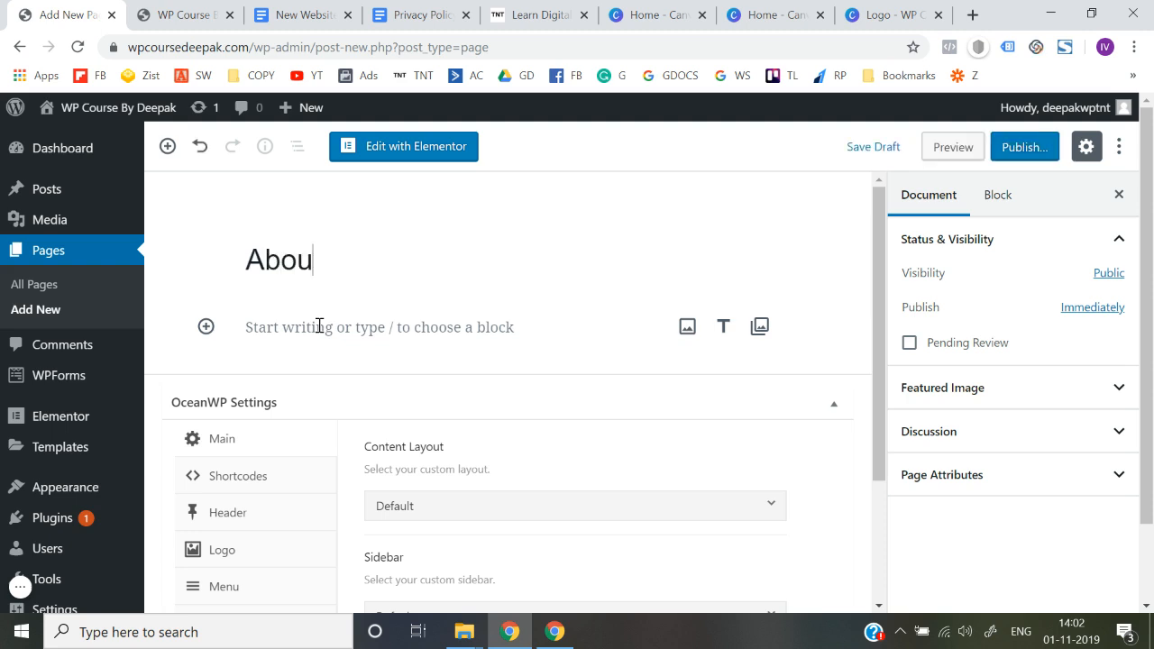
type("t us")
left_click(1021, 149)
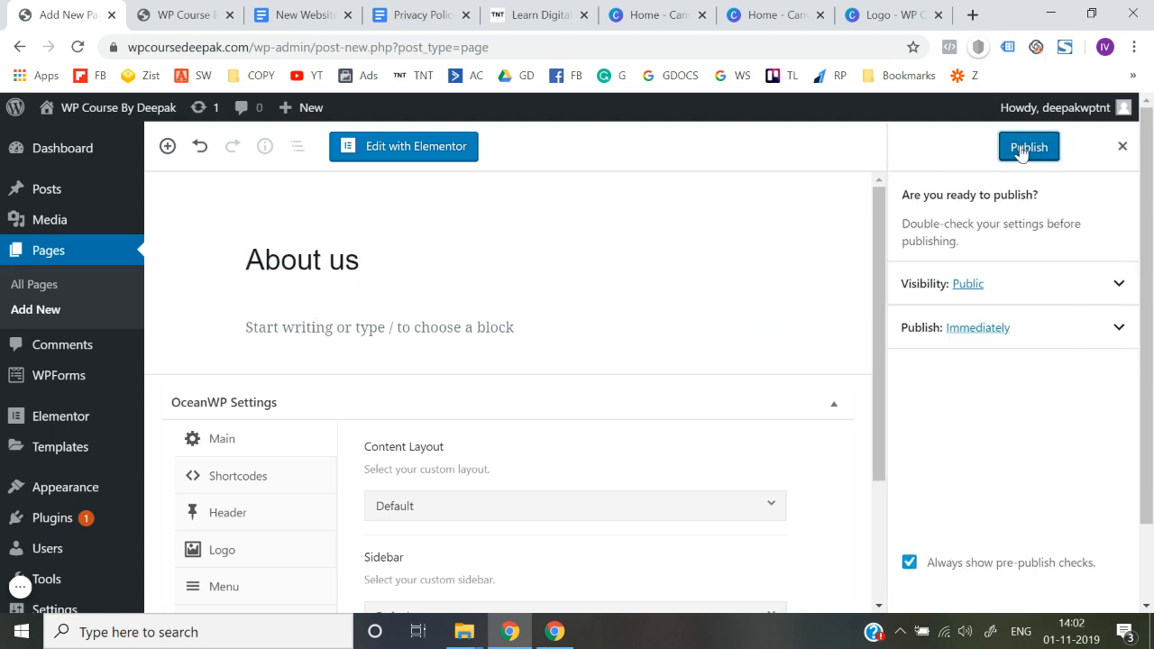
left_click(1024, 150)
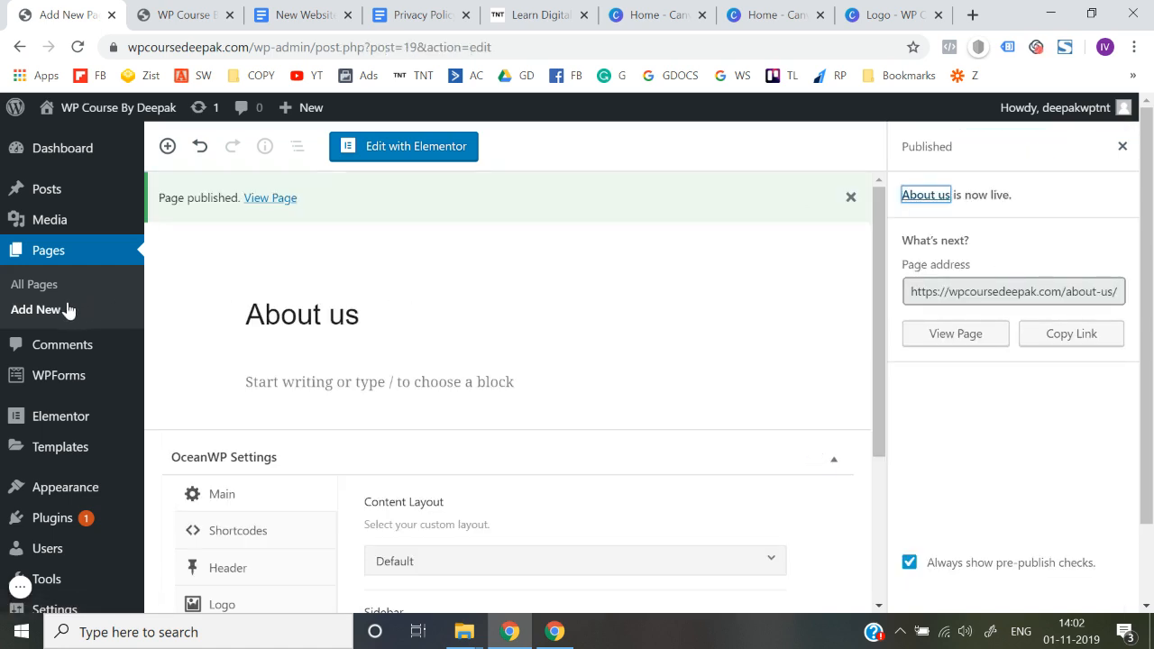
Add another page titled "Contact us" and publish it
left_click(36, 311)
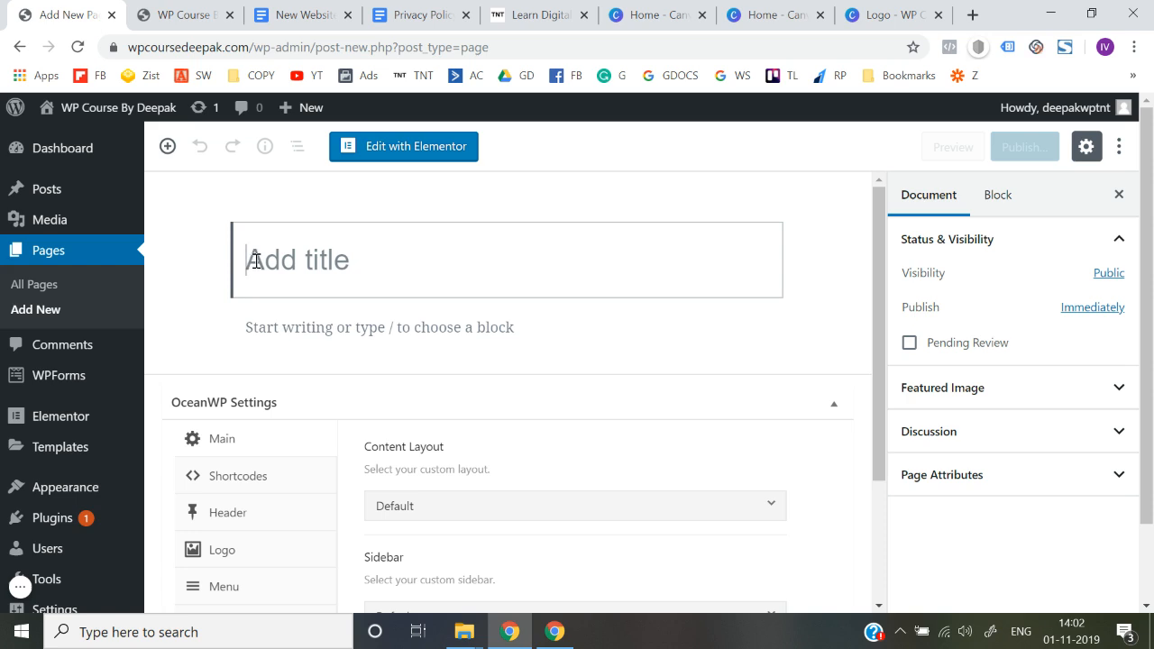
type("Con")
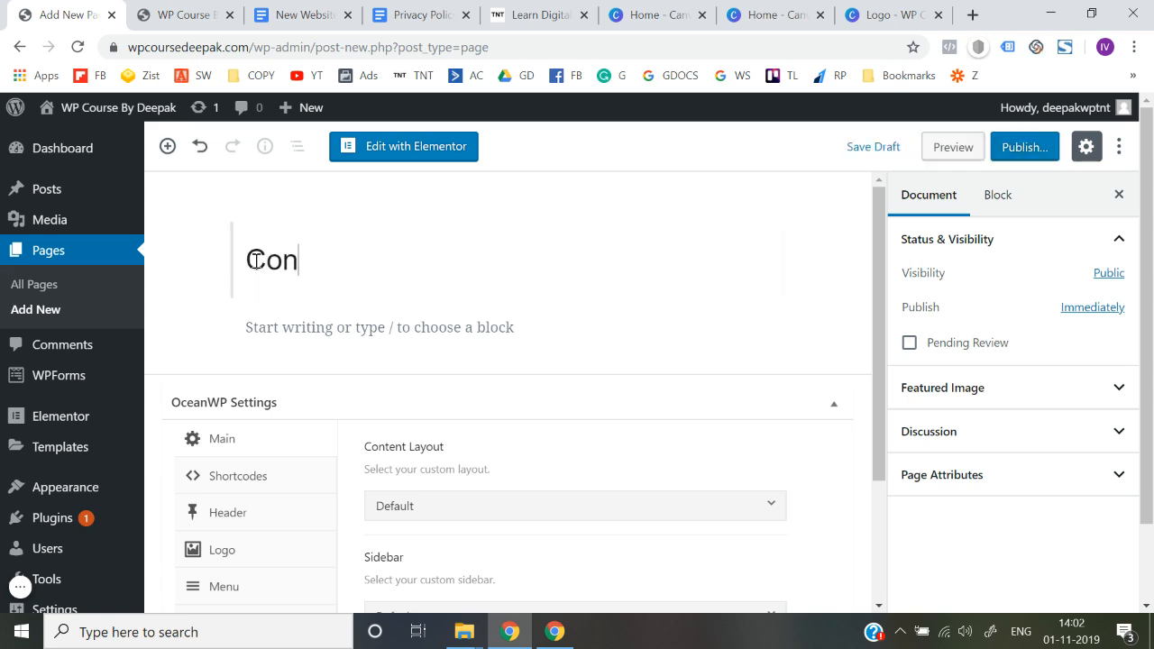
type("tact isus")
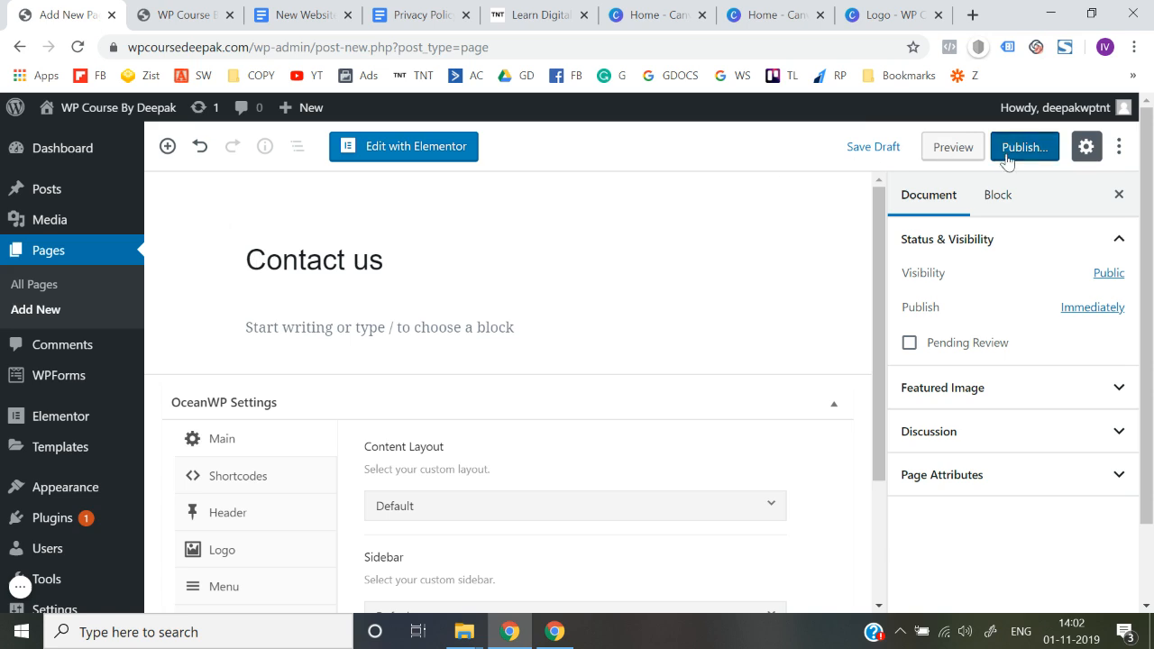
left_click(1007, 155)
left_click(1007, 158)
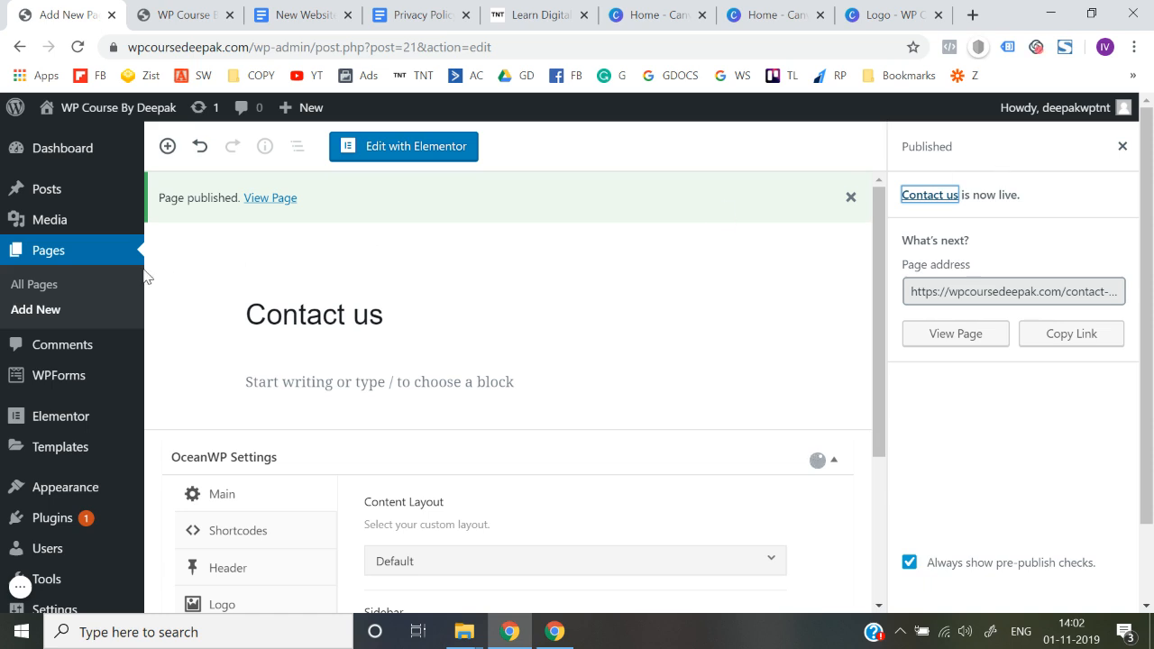
Add another page titled "Blog" and publish it
left_click(33, 308)
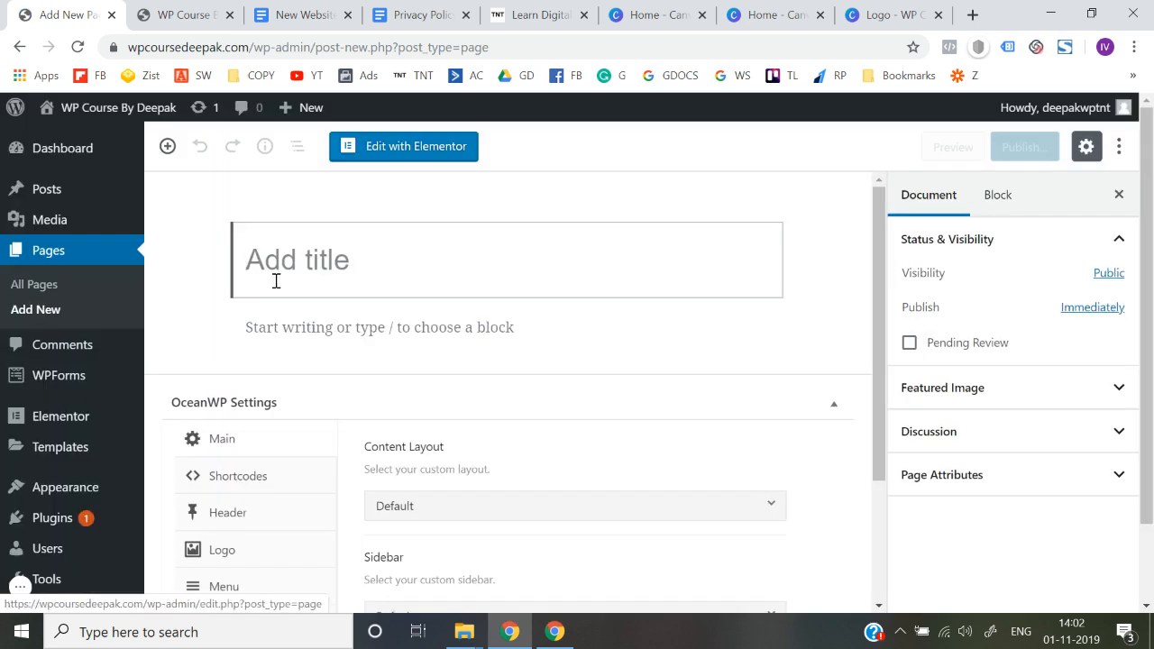
type("Blog")
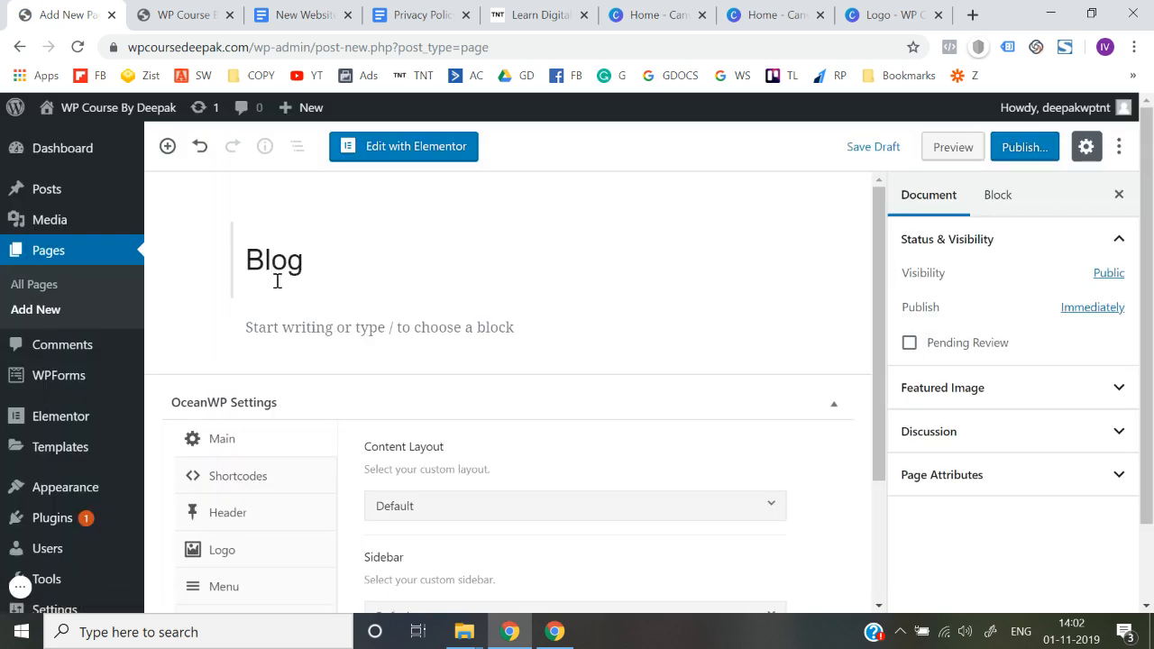
left_click(1025, 147)
left_click(1028, 147)
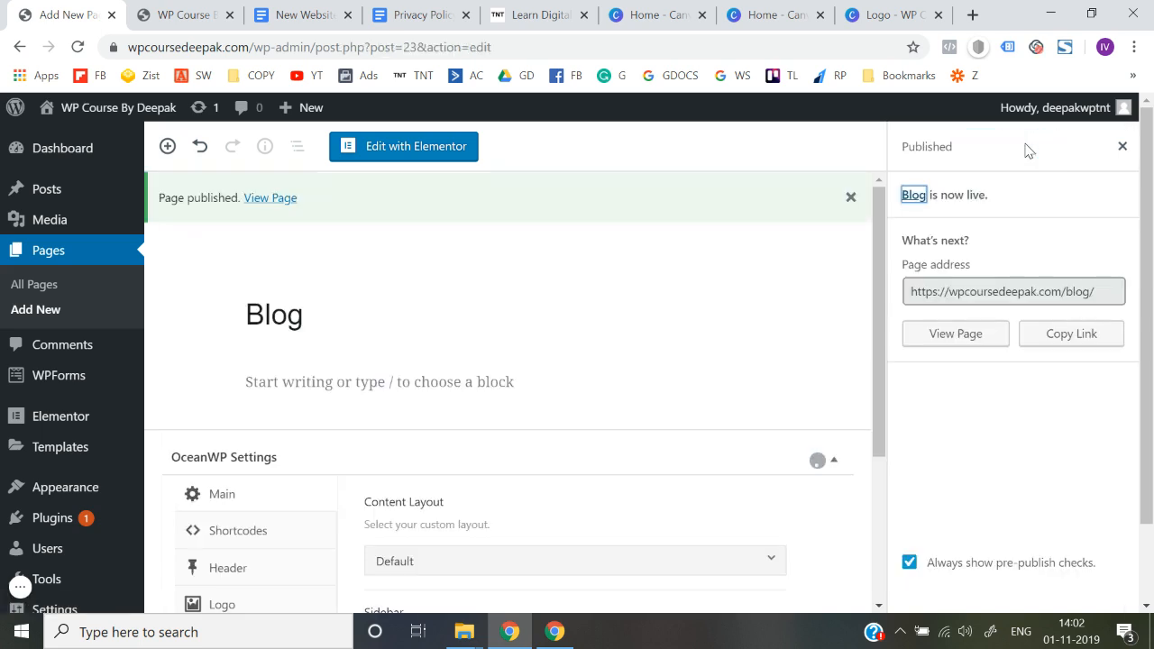
Add another page titled "Courses" and publish it
left_click(47, 311)
left_click(47, 311)
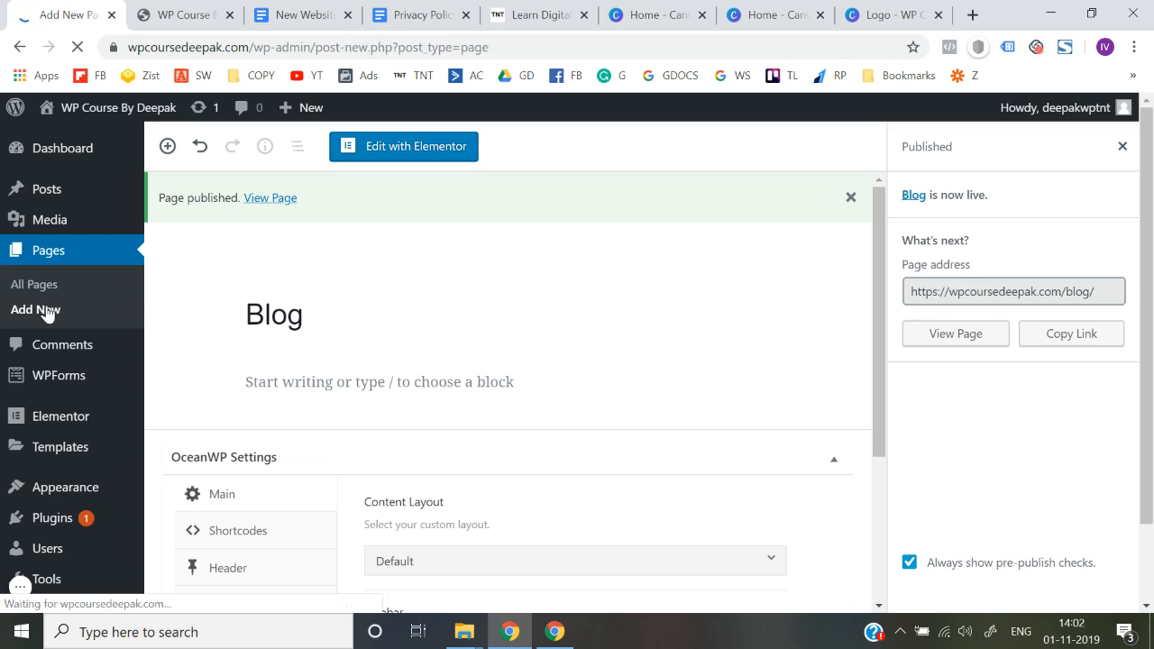
type("Courses")
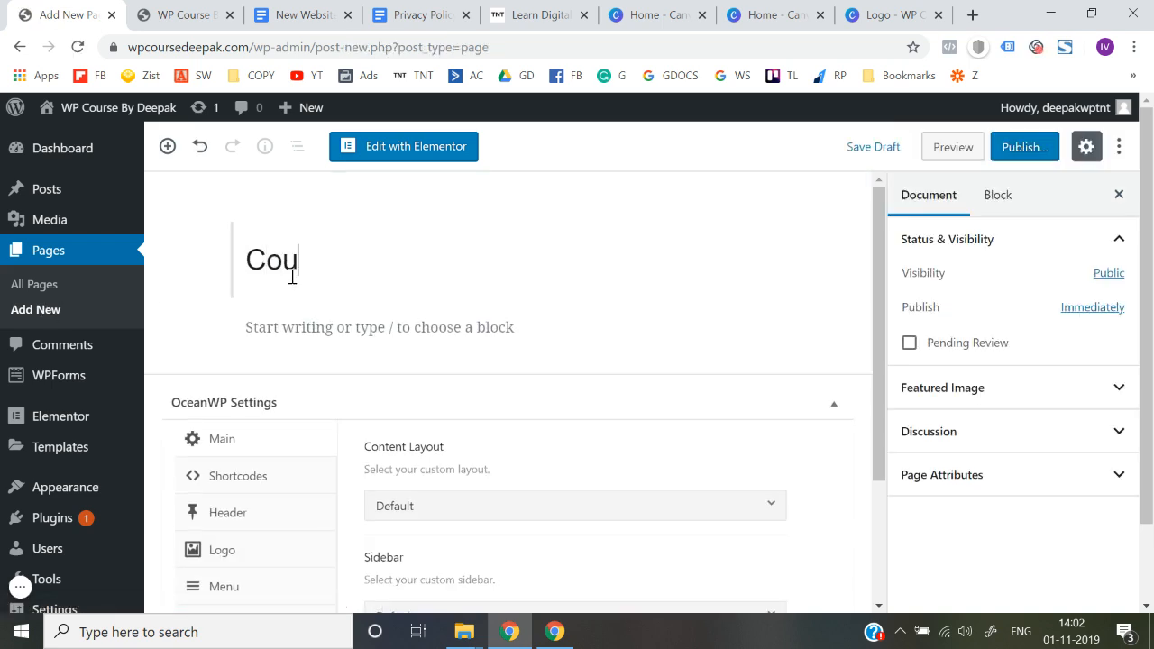
left_click(1028, 147)
left_click(1029, 147)
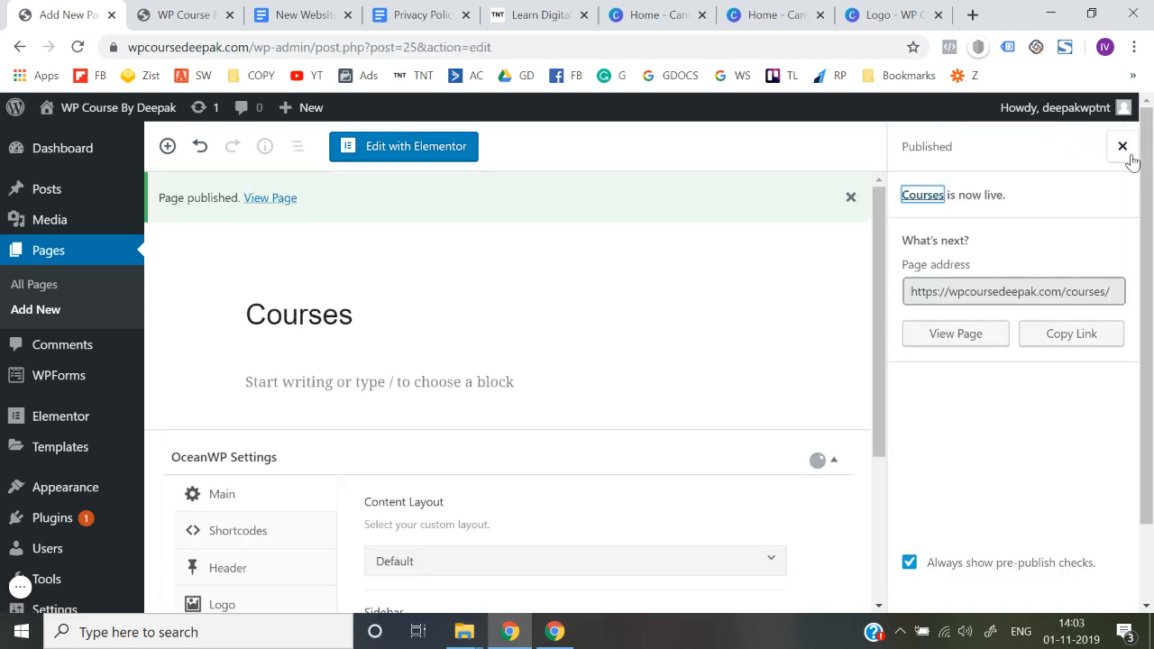
Open the list of all pages and check the site's header against the navigation menu on thinknthrive.in
left_click(36, 287)
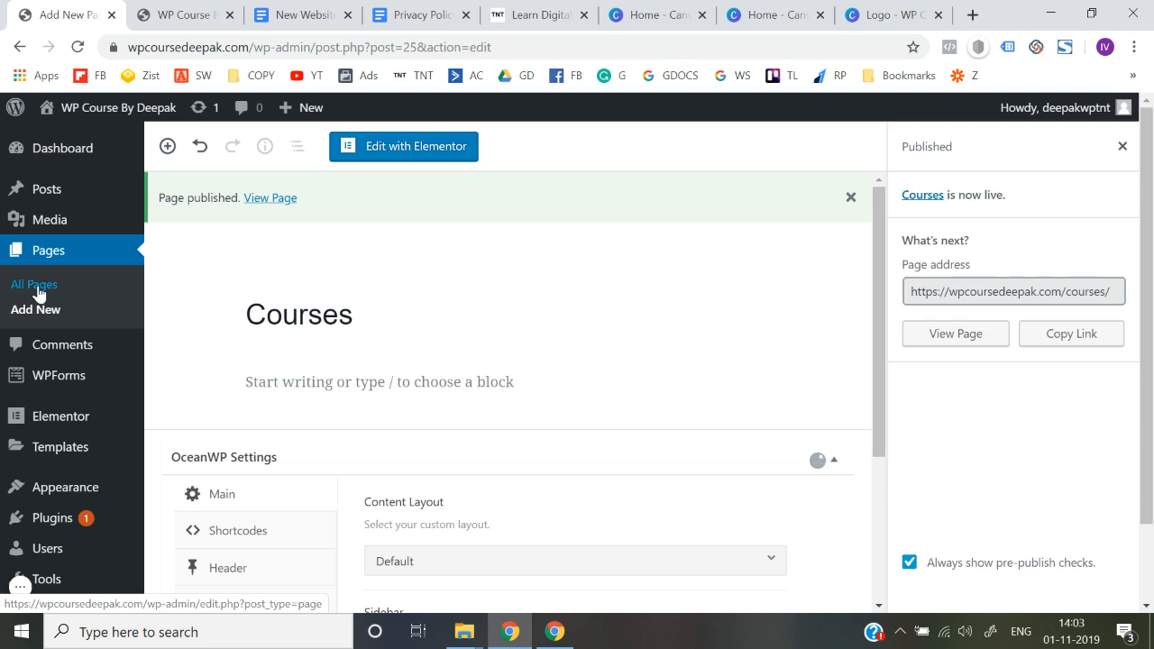
left_click(181, 14)
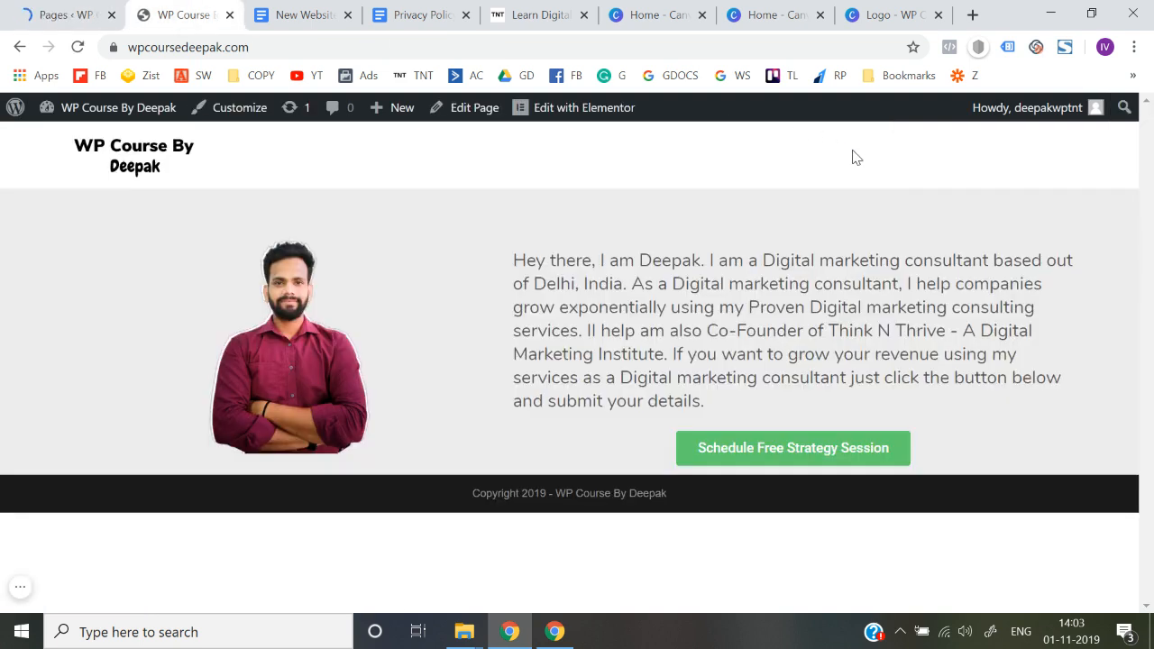
left_click(532, 15)
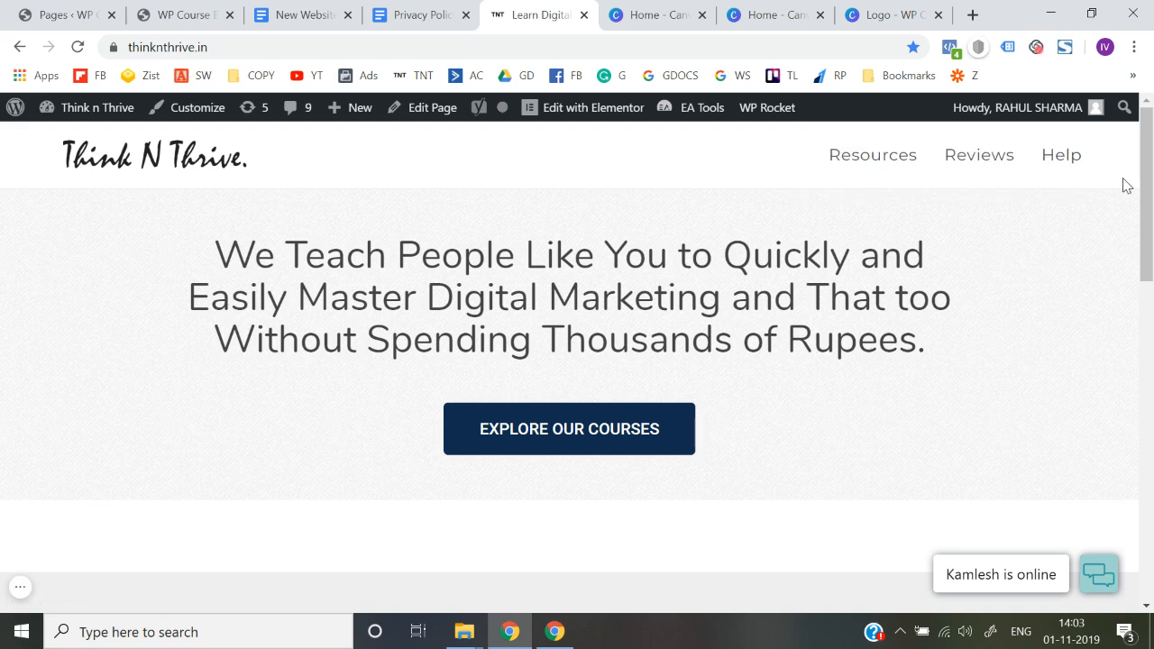
left_click(200, 9)
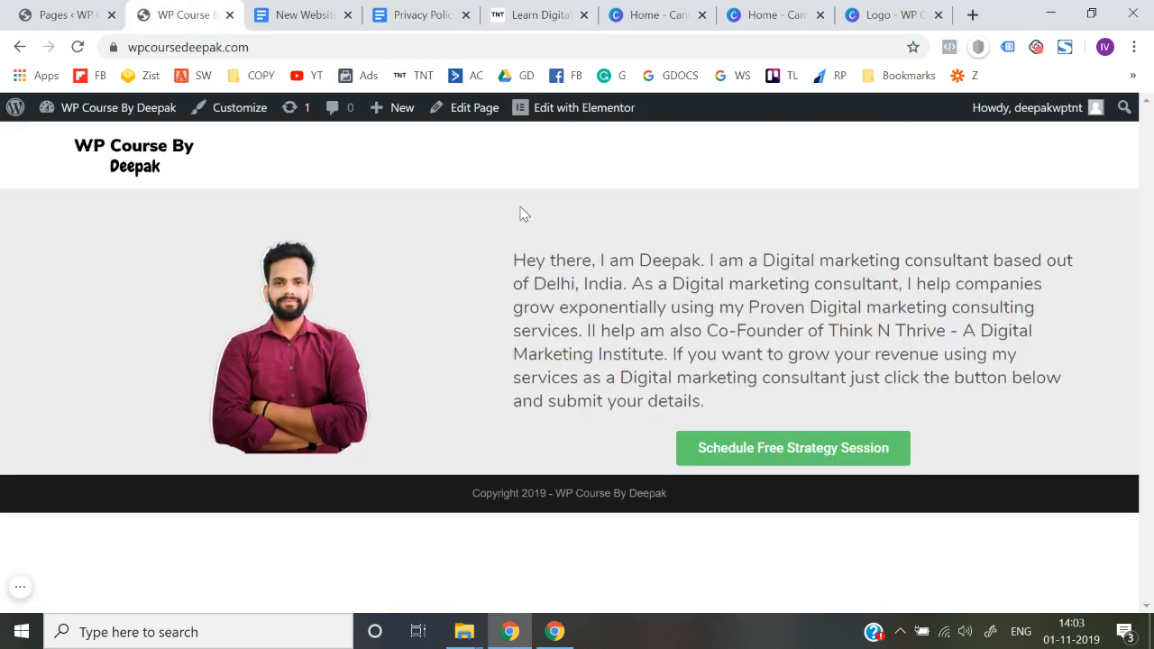
left_click(54, 13)
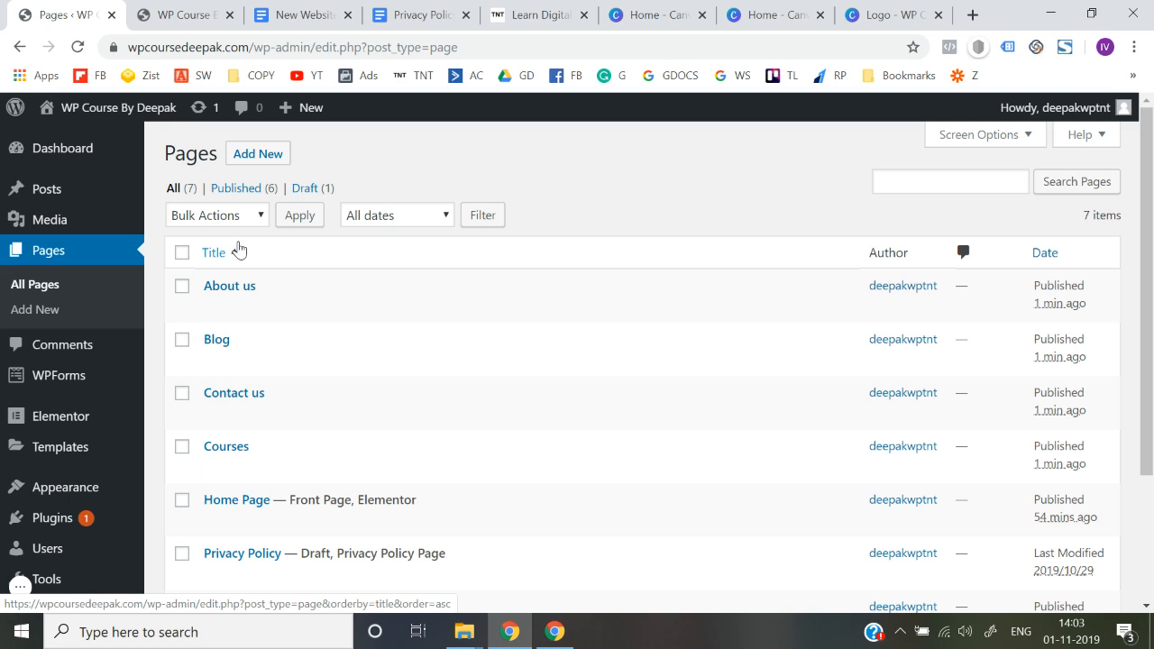
Open the site's menu editor at the form for creating the first menu
mouse_move(101, 395)
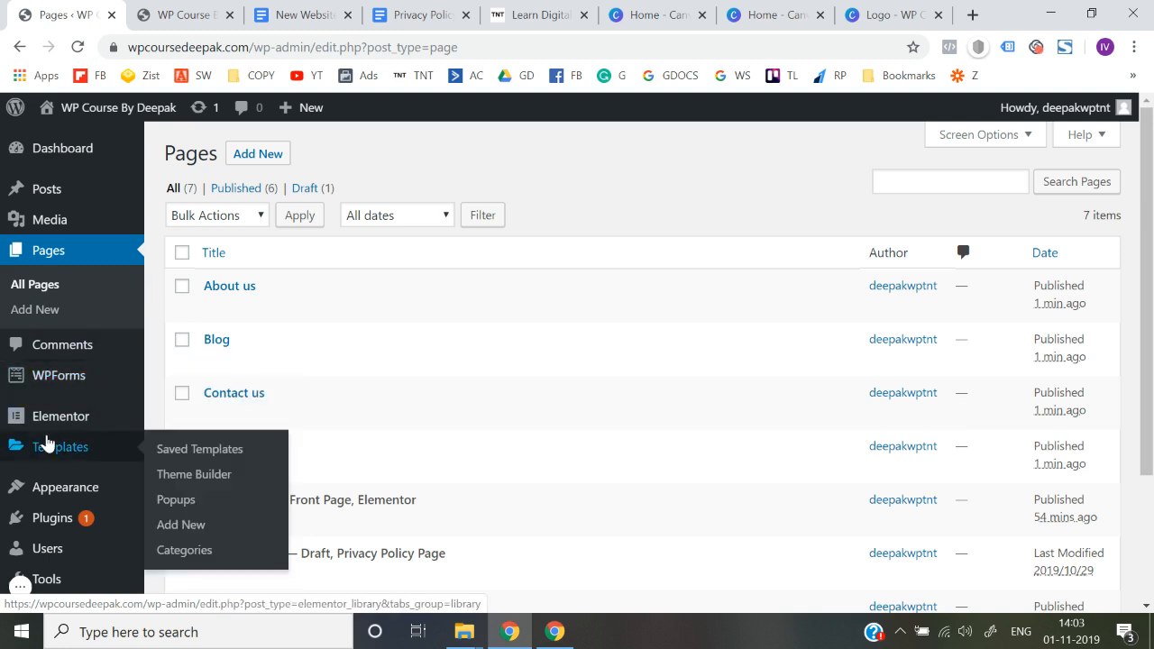
scroll(40, 444, "down", 1)
mouse_move(47, 444)
scroll(47, 443, "down", 1)
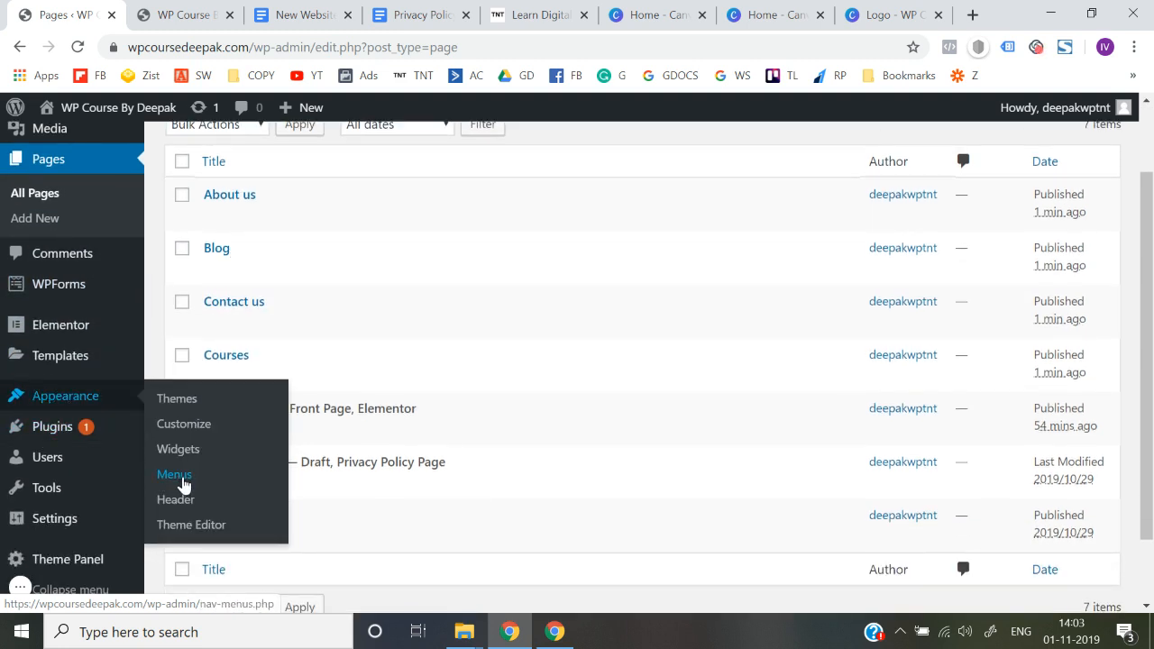
left_click(177, 486)
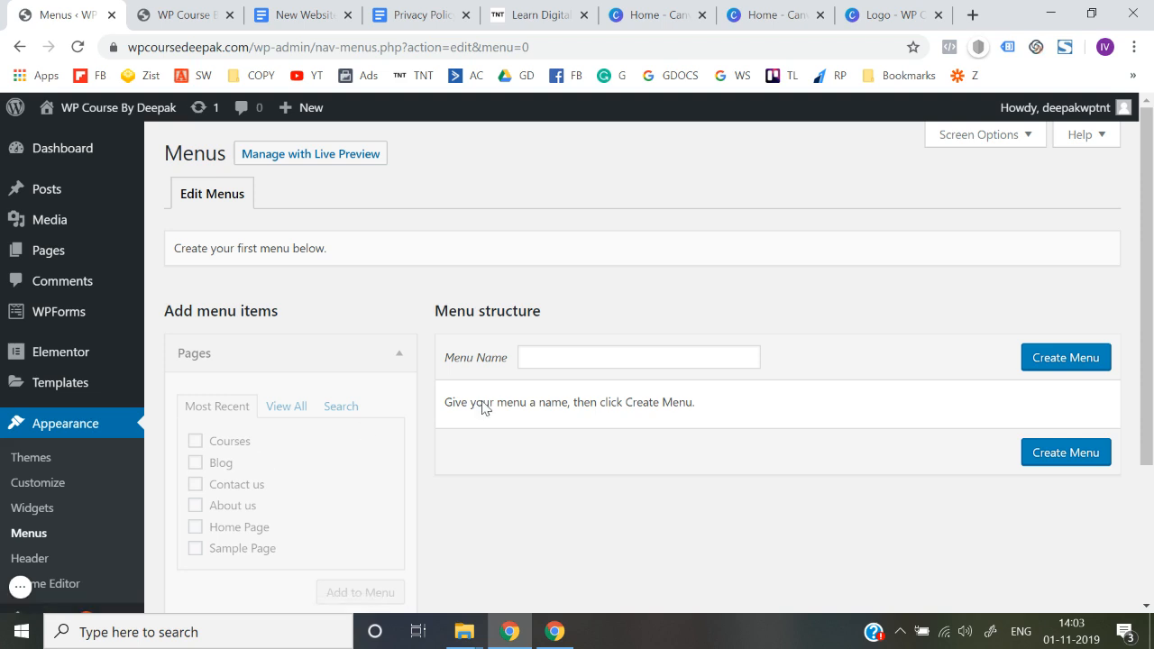
scroll(563, 397, "down", 1)
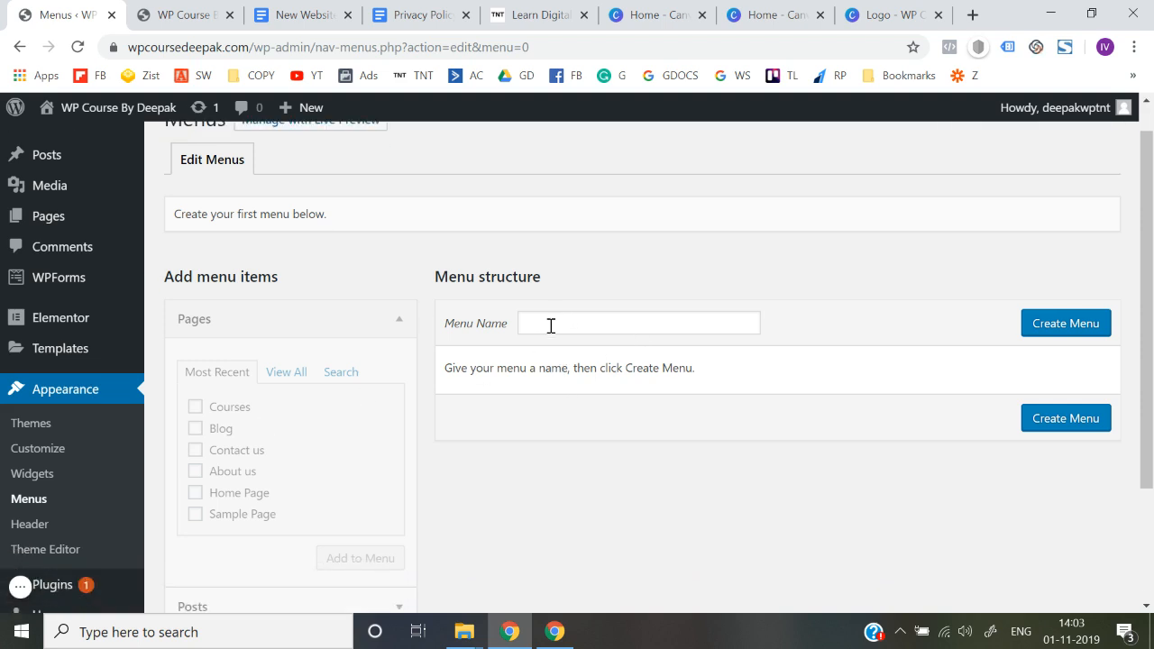
Create the site's first menu with the name "Header Menu"
left_click(551, 326)
type("Head")
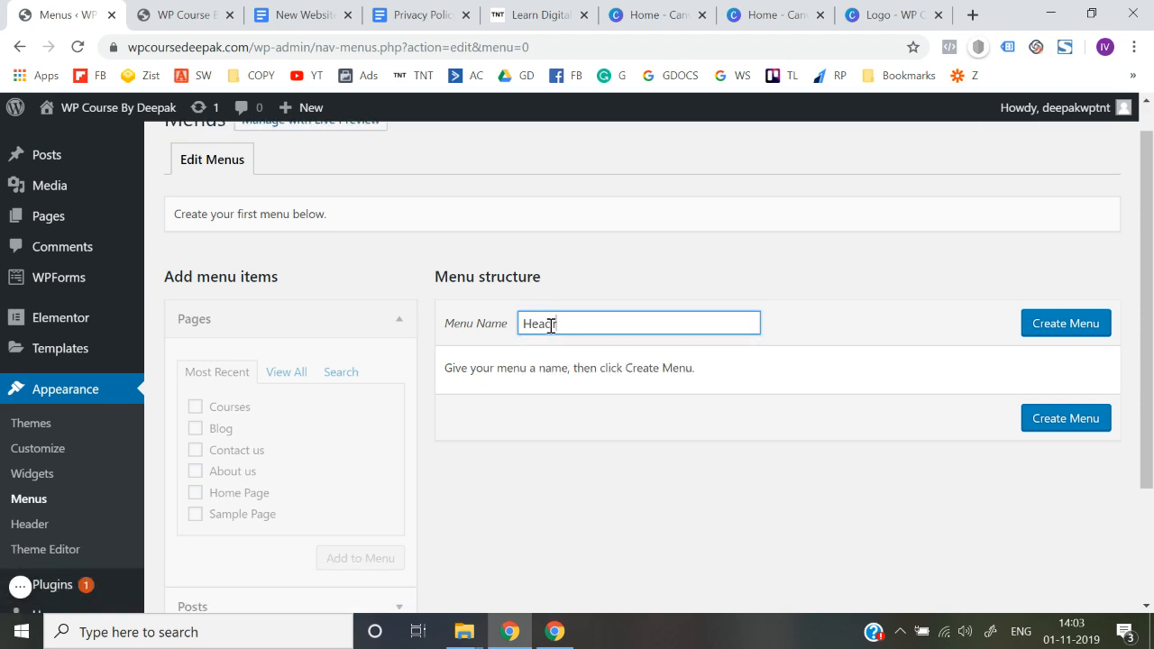
type("er Menu")
left_click(1074, 334)
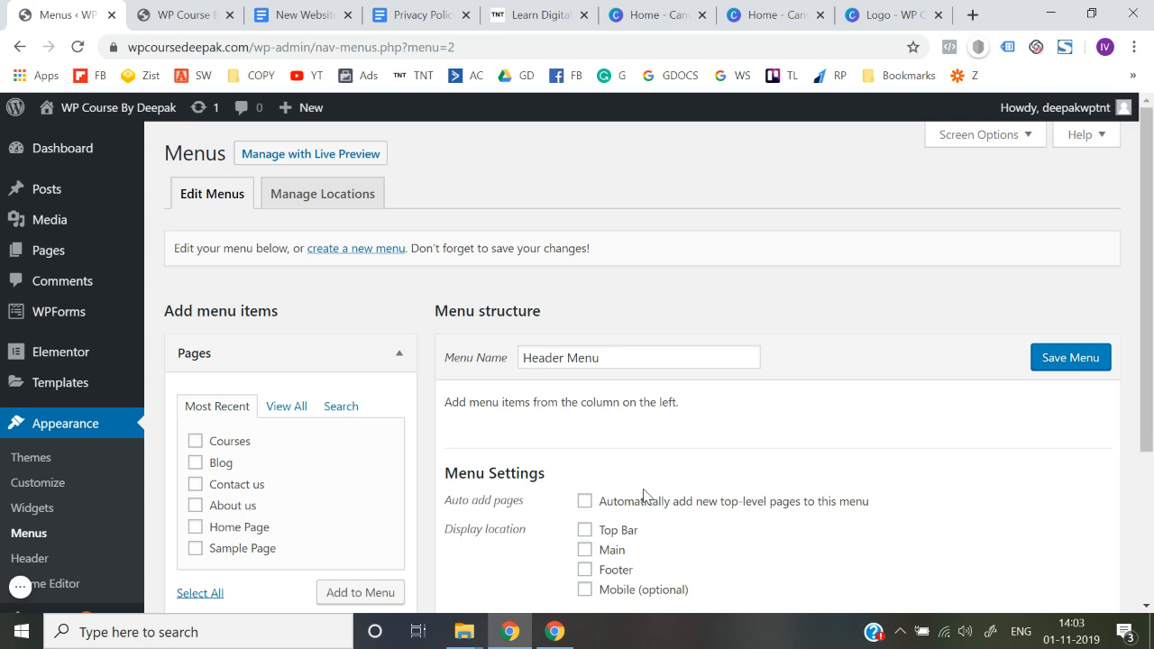
Add the Courses, Blog, Contact us and About us pages to the Header Menu, placing About us directly above Contact us
scroll(644, 495, "down", 1)
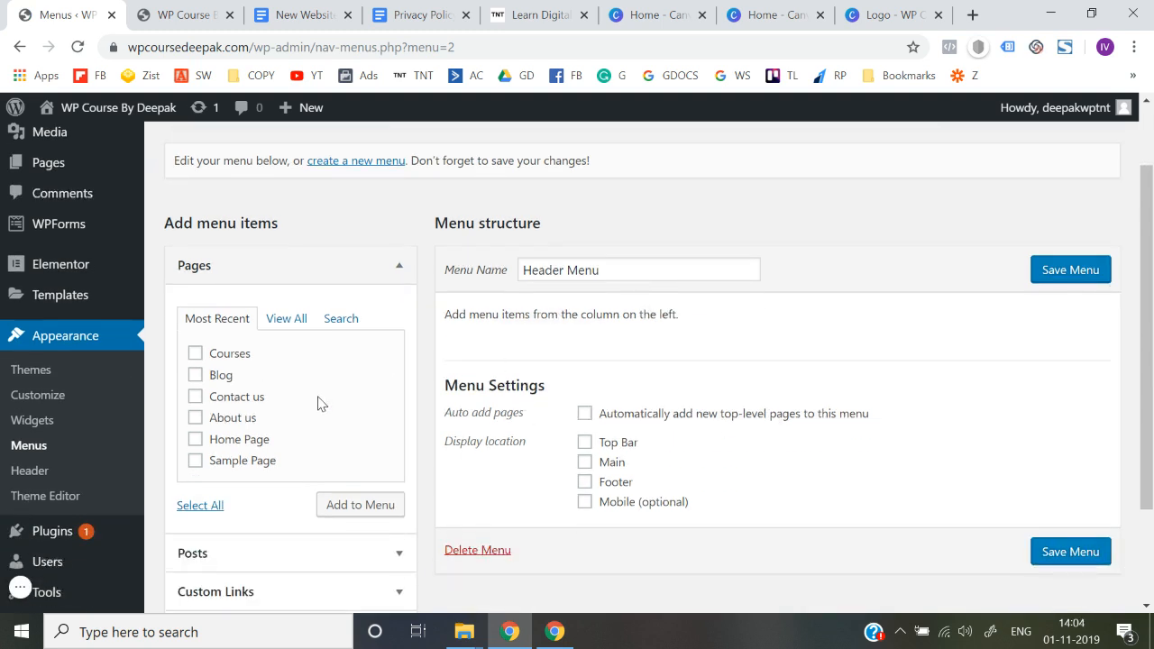
scroll(321, 402, "down", 1)
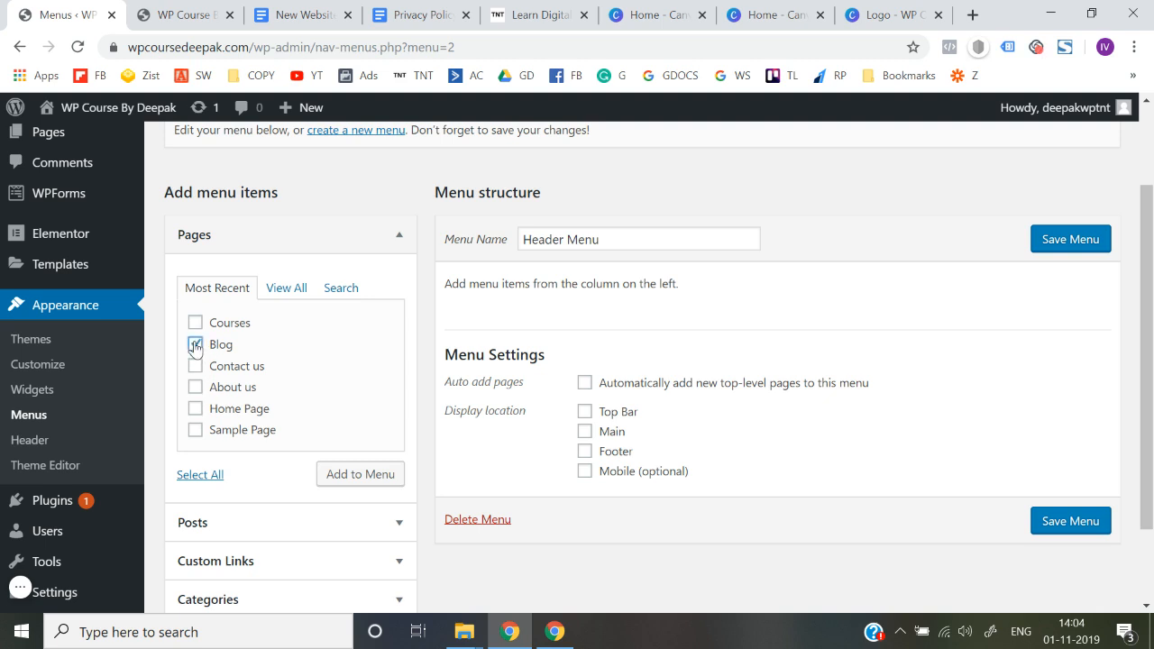
left_click(196, 323)
left_click(196, 367)
left_click(196, 387)
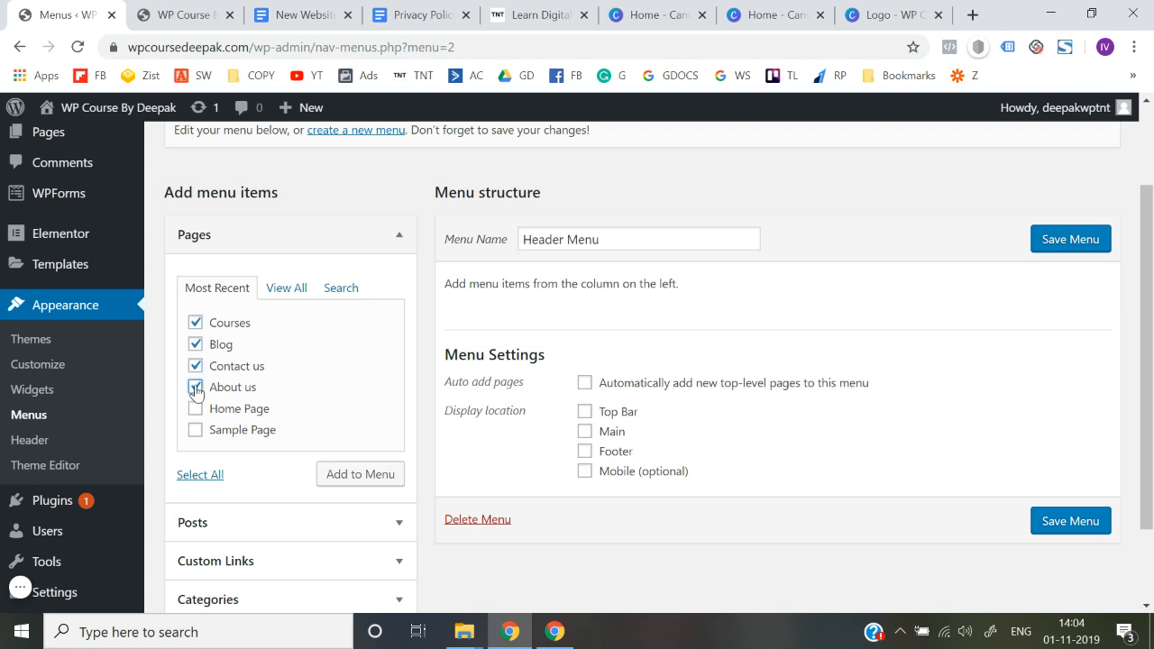
left_click(356, 478)
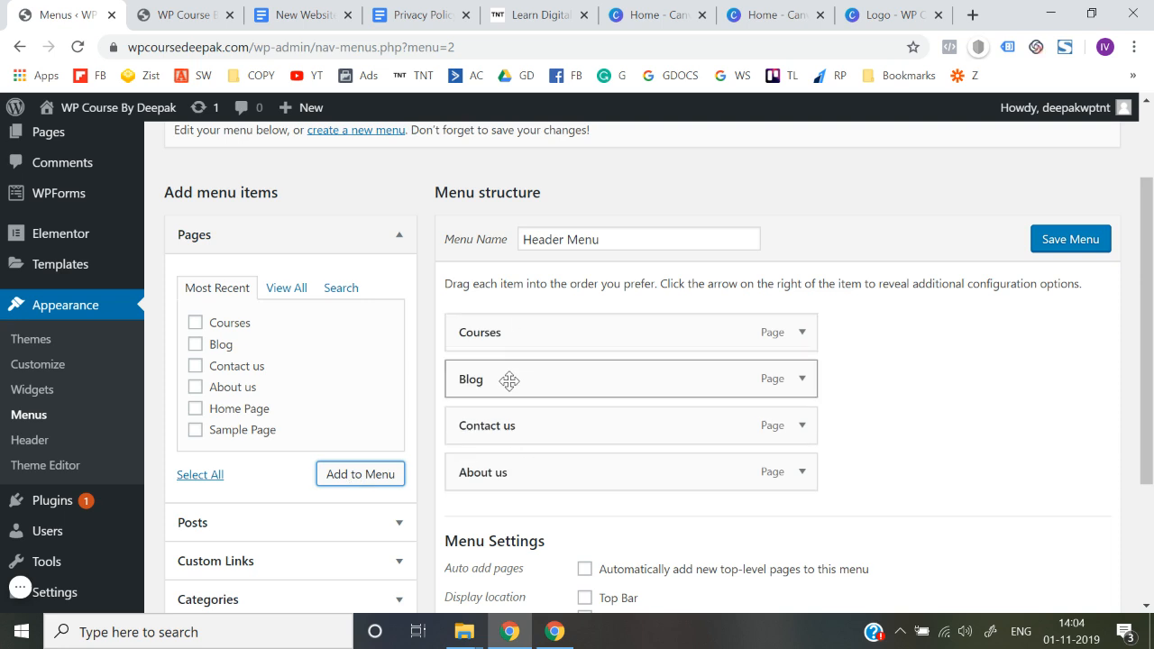
left_click_drag(489, 470, 490, 376)
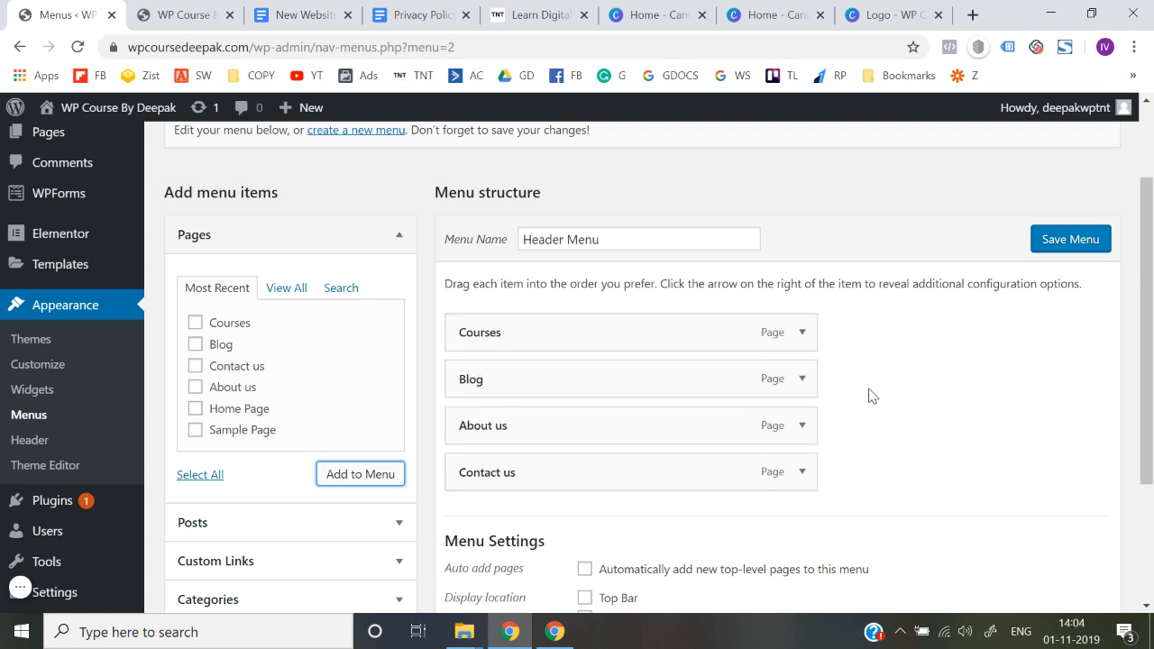
Assign the Header Menu to the Main display location and save the menu
scroll(871, 394, "down", 1)
scroll(469, 562, "down", 1)
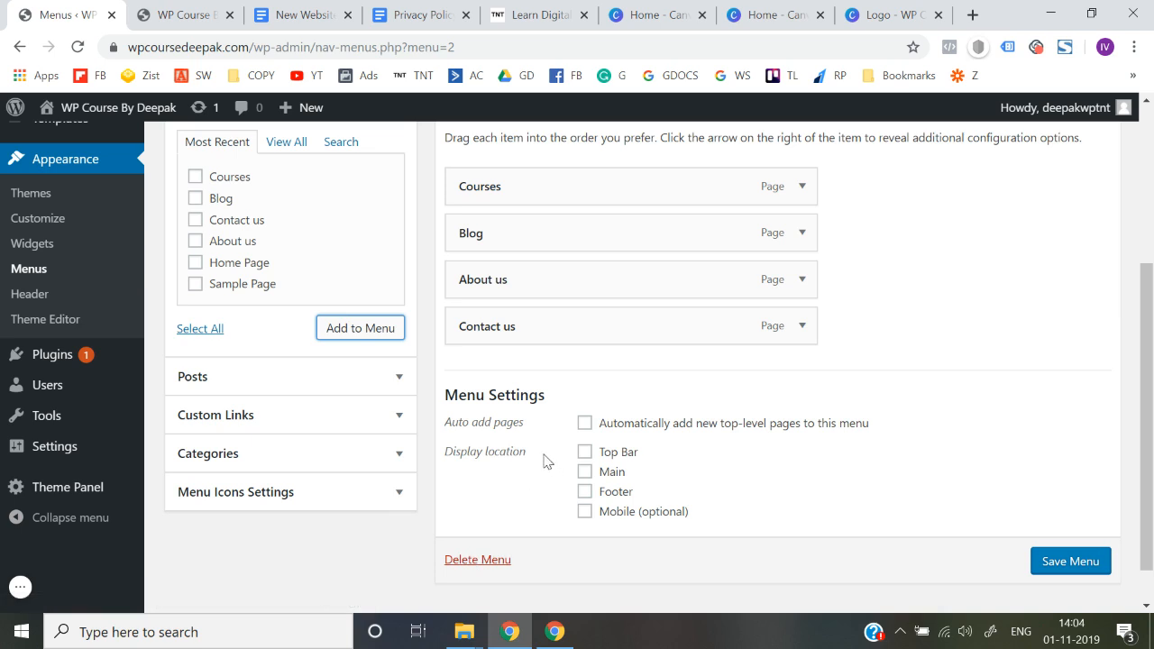
left_click(585, 473)
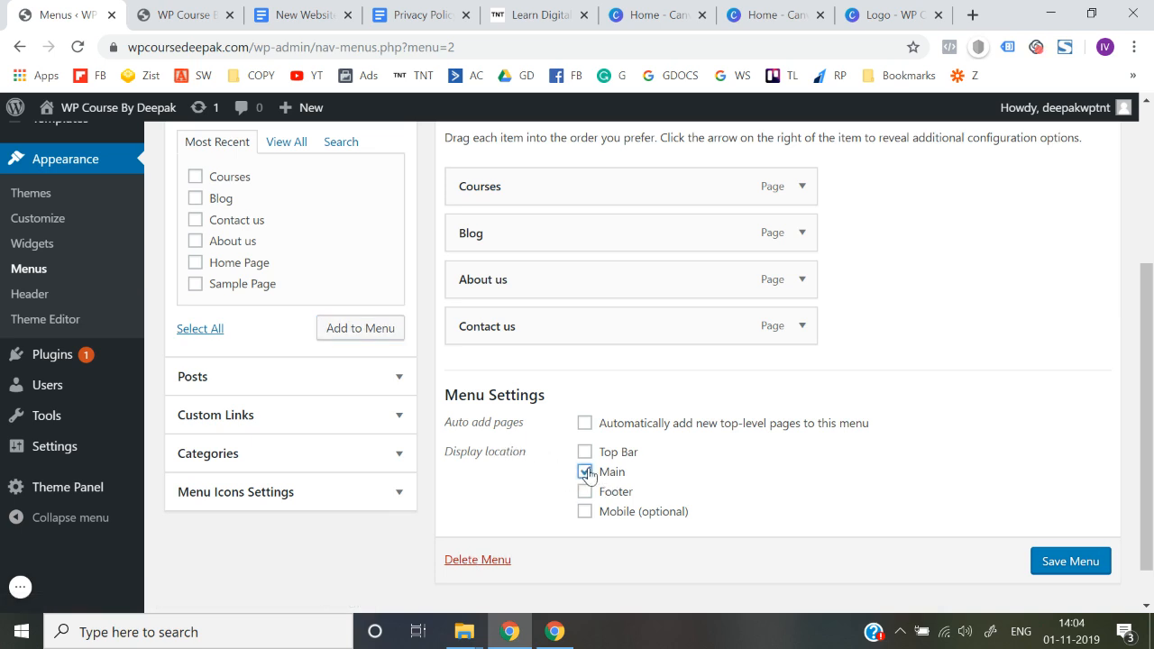
left_click(1078, 561)
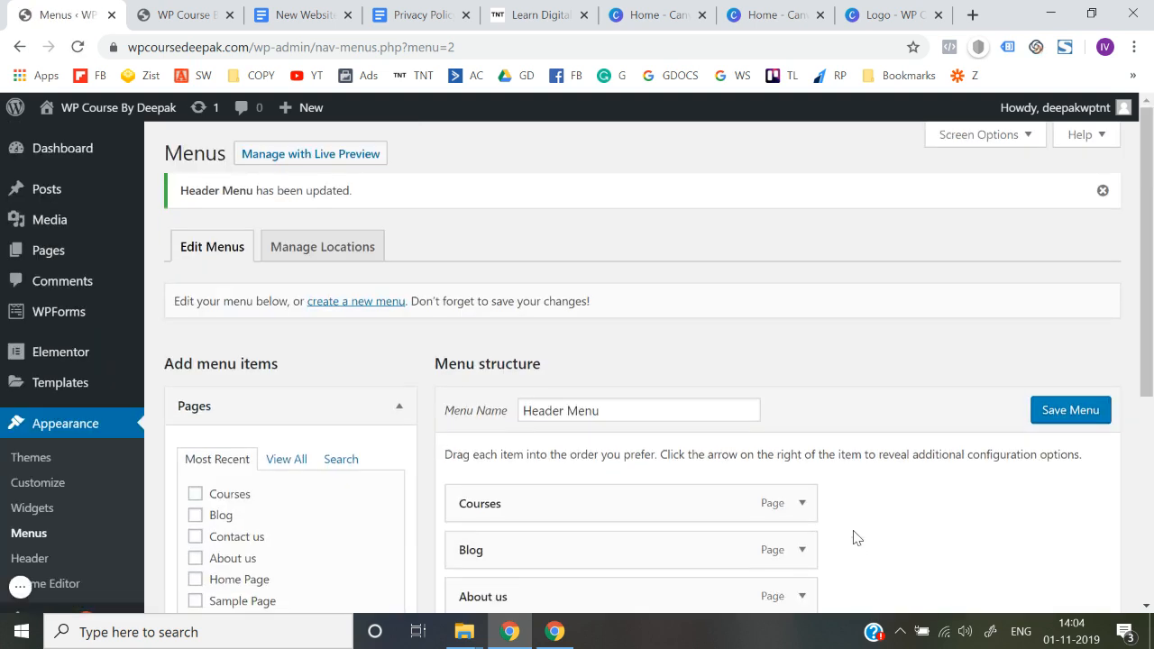
Reload the live home page at wpcoursedeepak.com and look over the Courses page through the new header menu
key("ctrl+Tab")
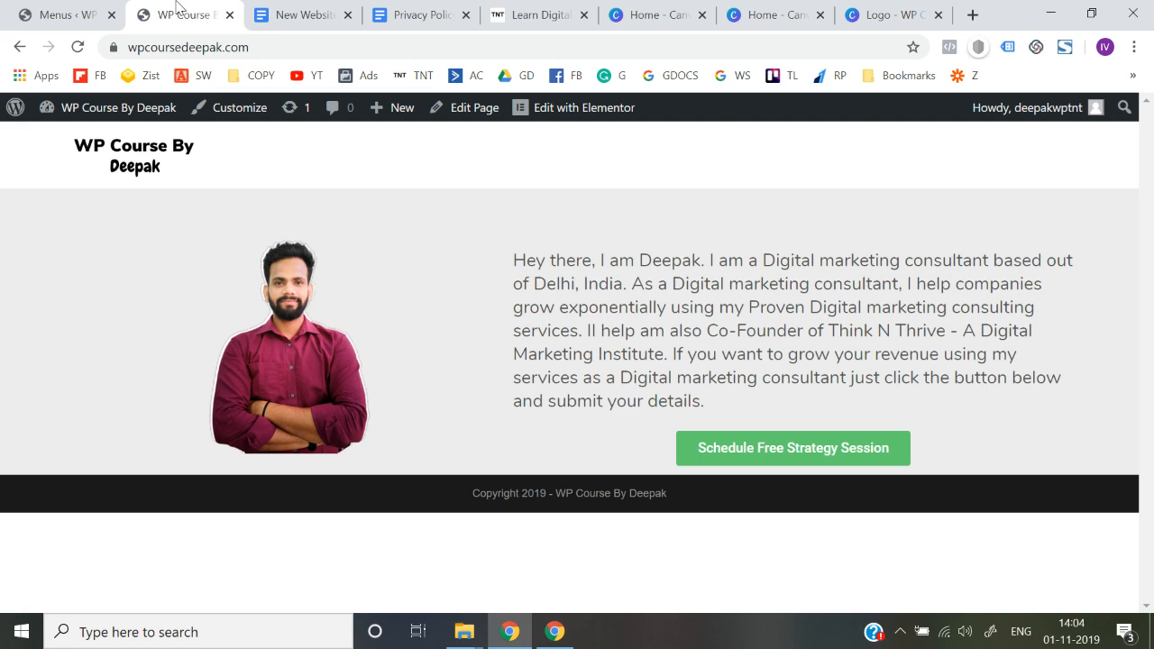
left_click(280, 47)
key("Return")
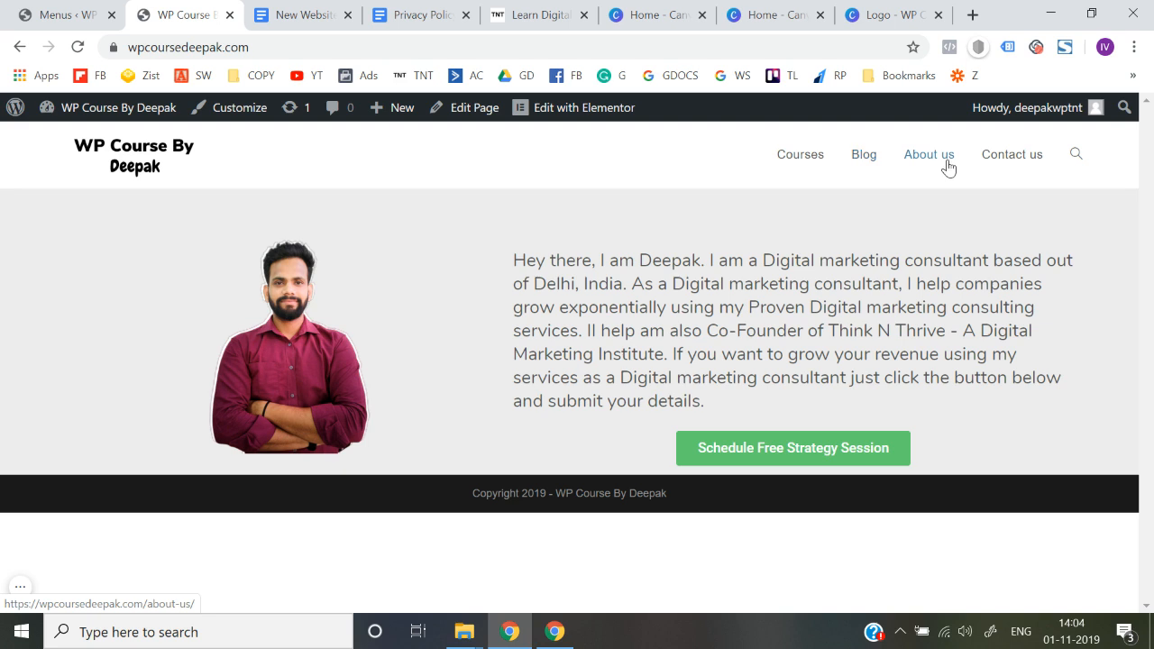
left_click(805, 162)
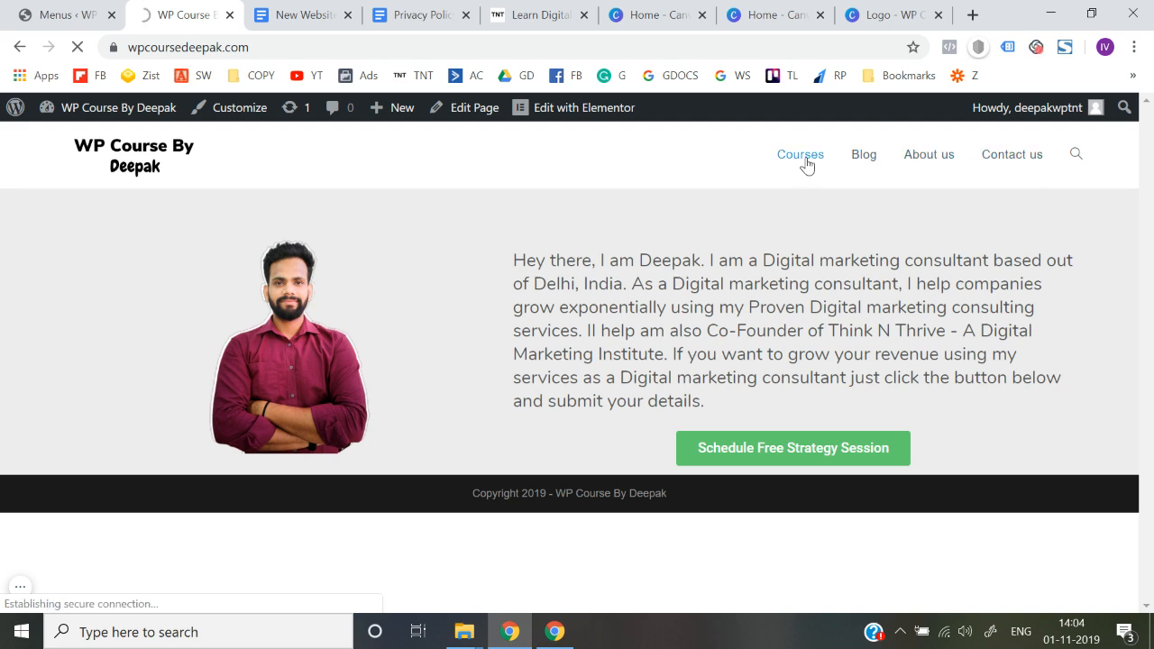
scroll(533, 443, "down", 5)
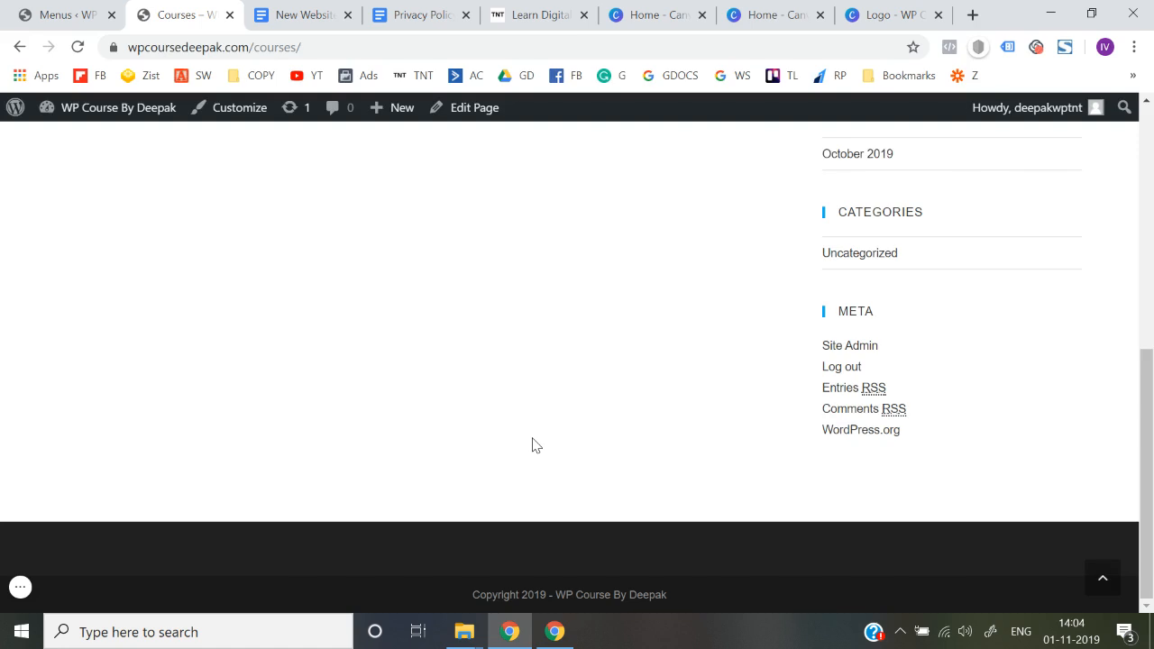
scroll(533, 444, "up", 5)
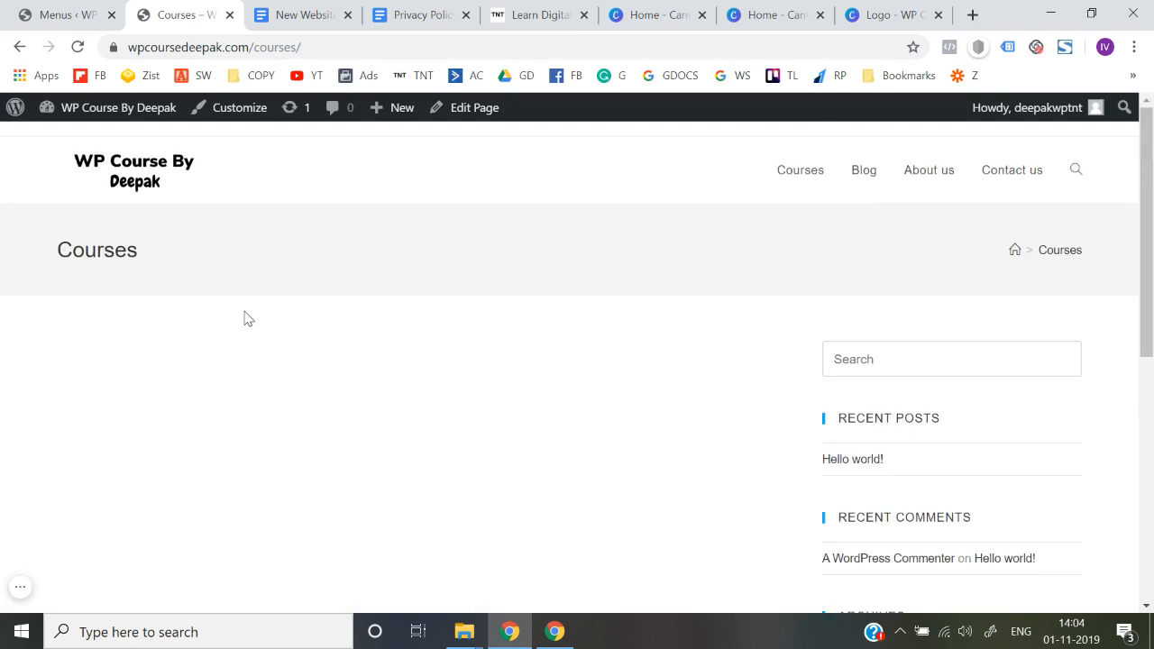
Check the Blog page through the header menu link and return to the home page
left_click(20, 47)
left_click(860, 156)
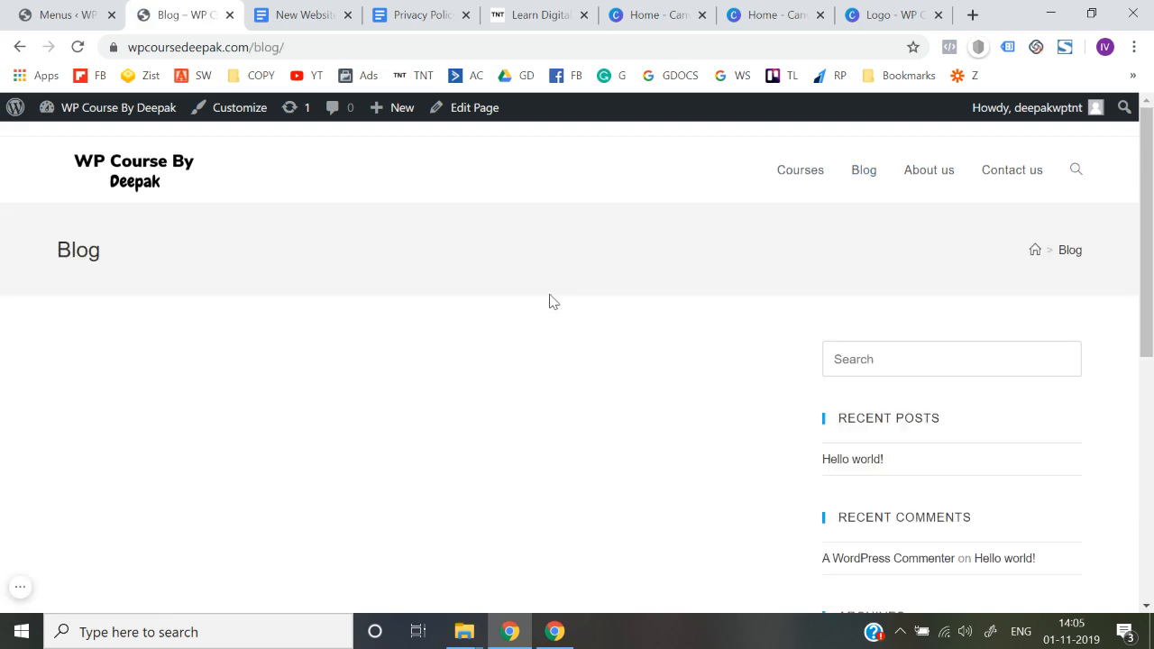
scroll(550, 301, "down", 5)
scroll(548, 301, "up", 5)
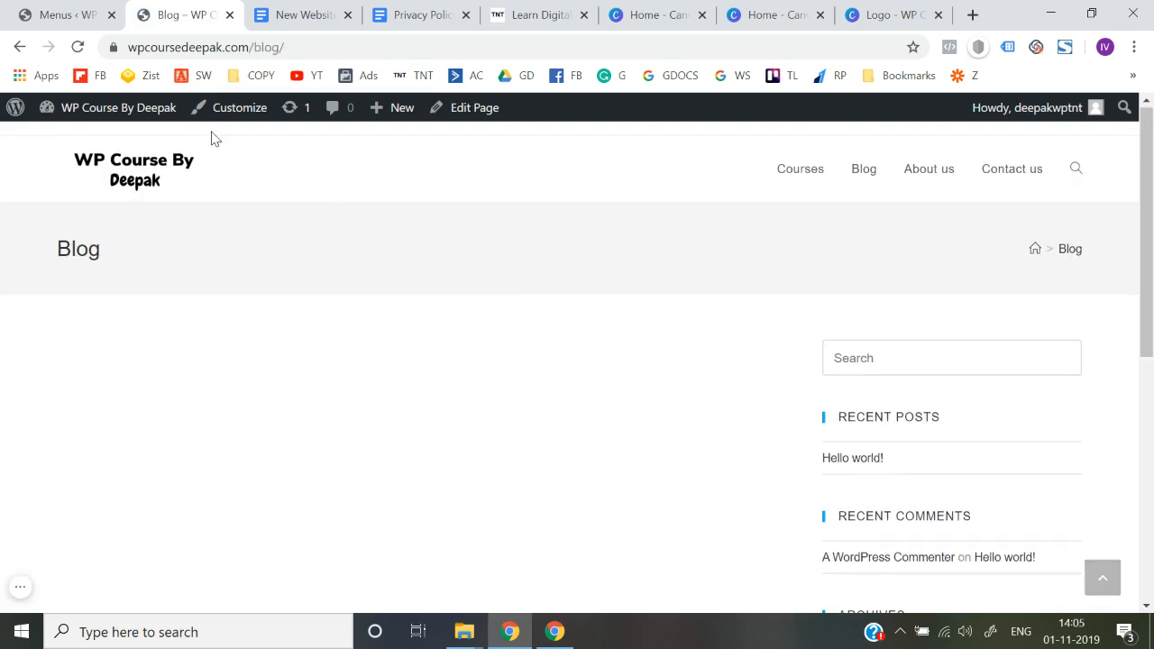
left_click(20, 47)
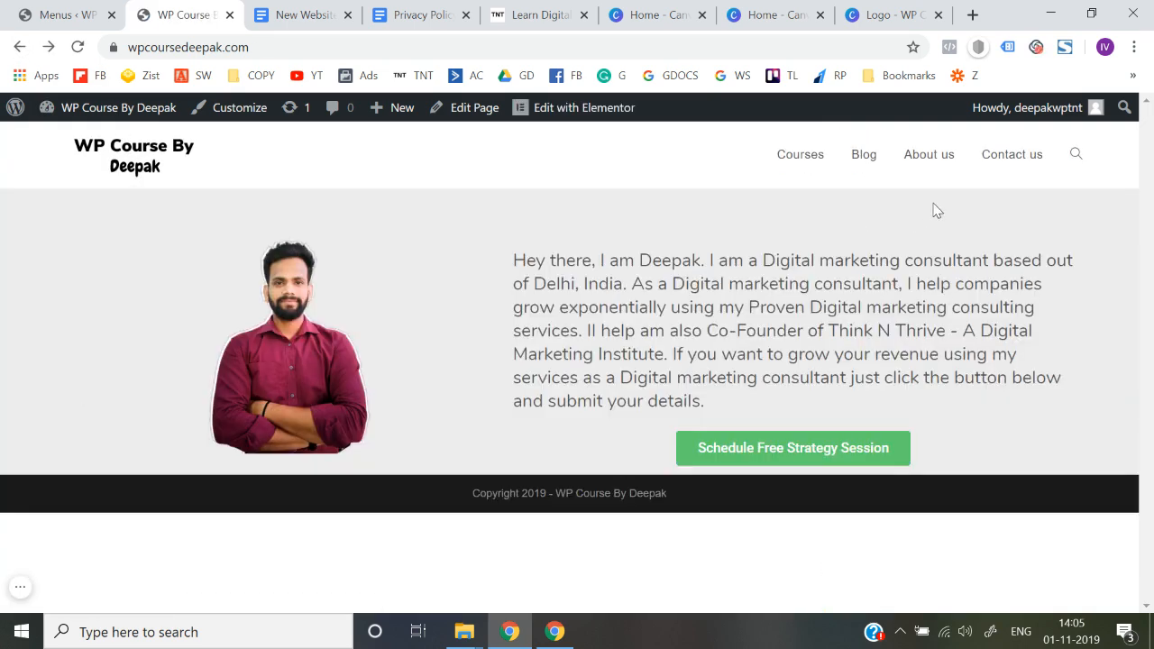
Check the About us and Contact us pages through their header menu links and return to the home page
left_click(944, 170)
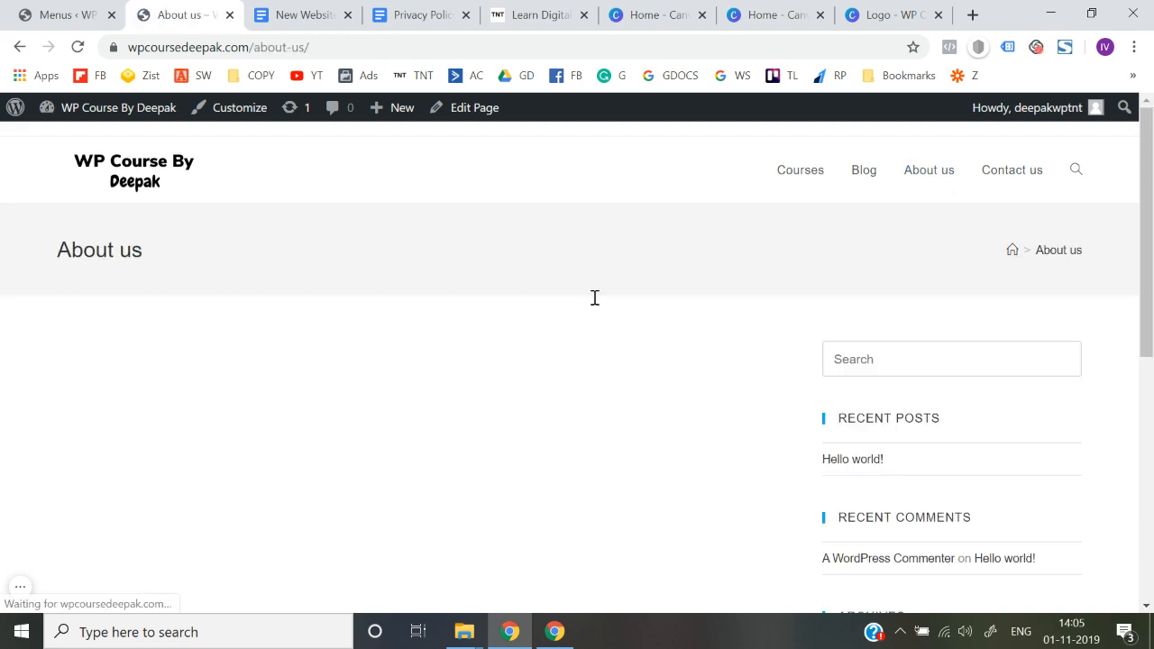
scroll(595, 298, "down", 3)
scroll(593, 298, "up", 3)
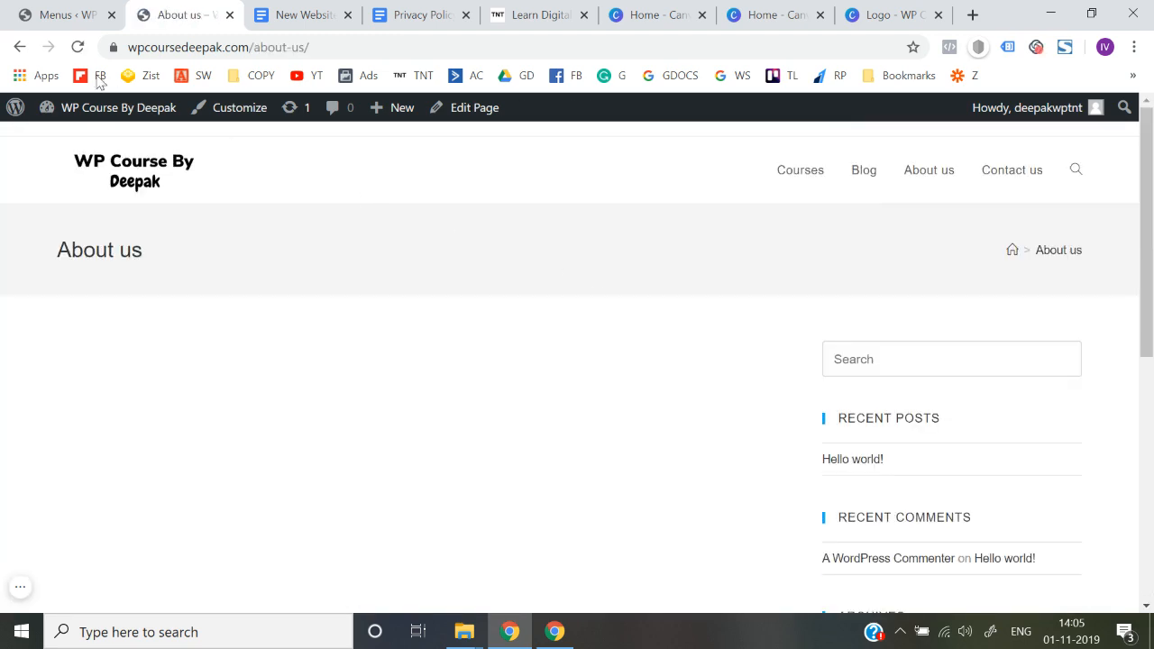
left_click(20, 49)
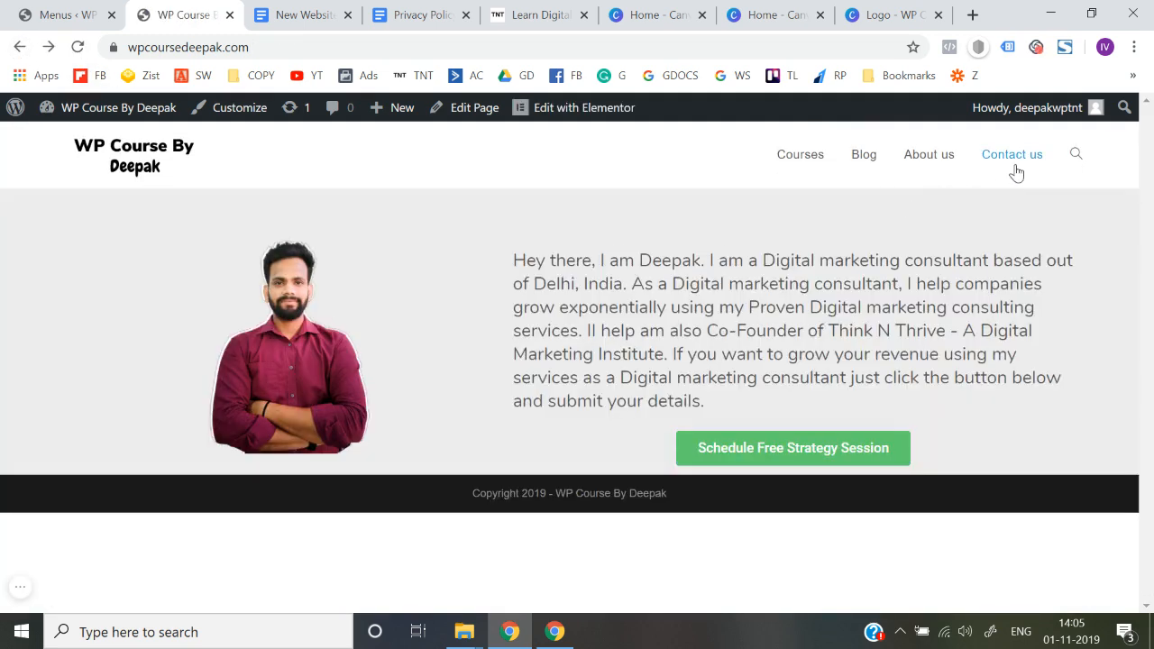
left_click(1012, 157)
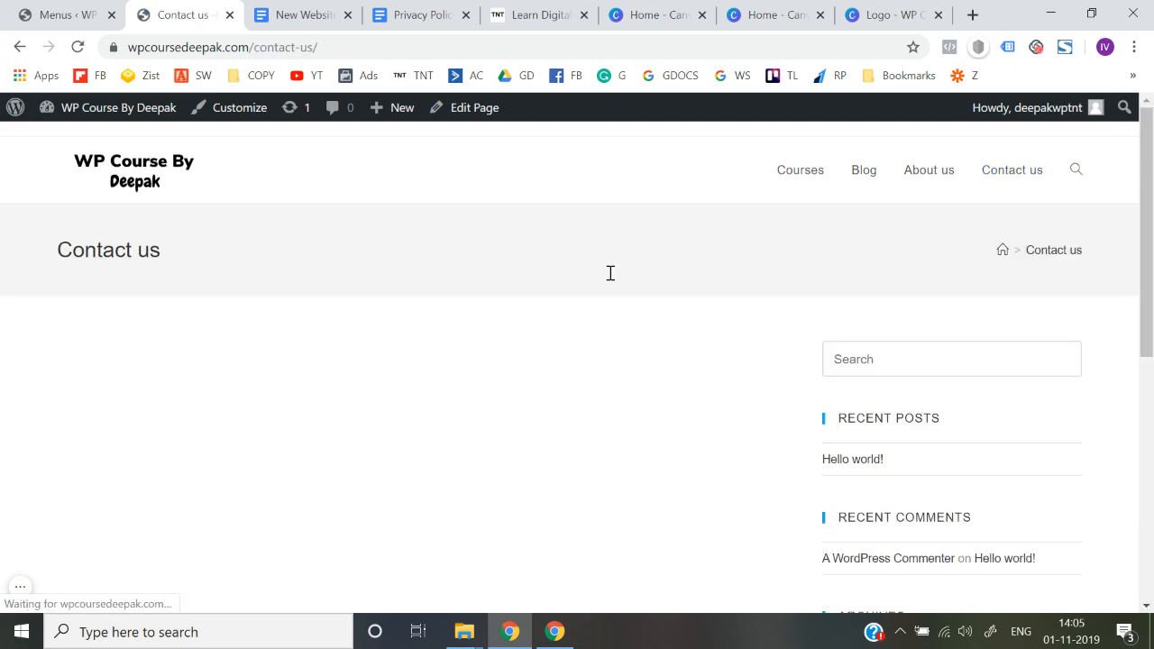
left_click(111, 184)
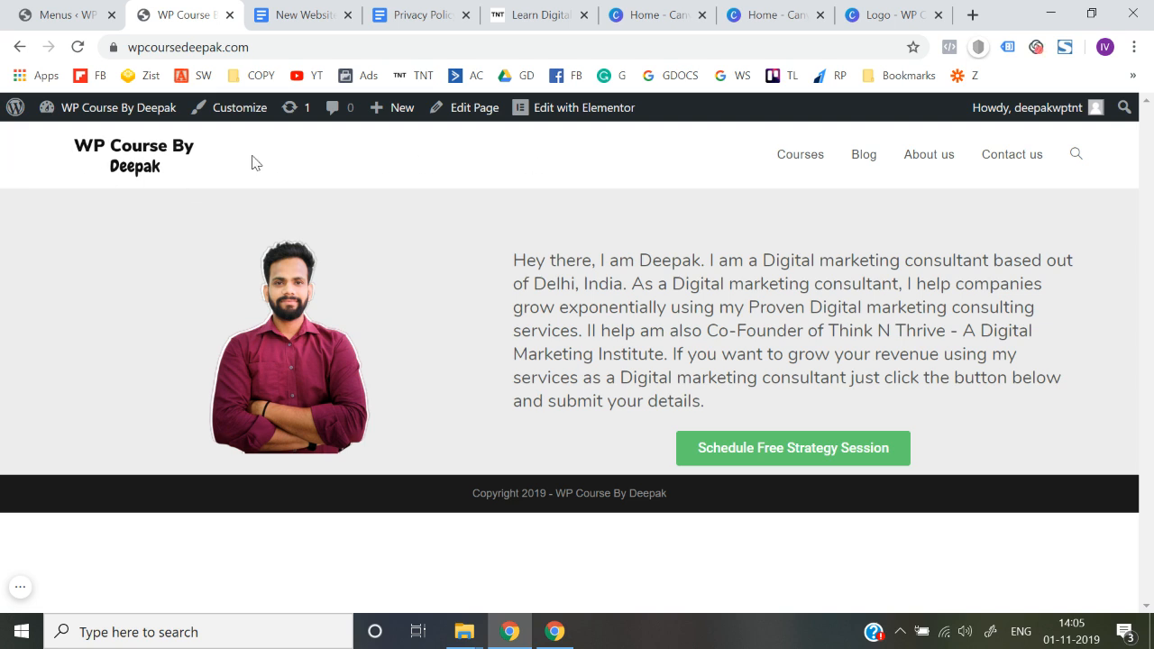
left_click_drag(195, 160, 504, 164)
left_click(1, 143)
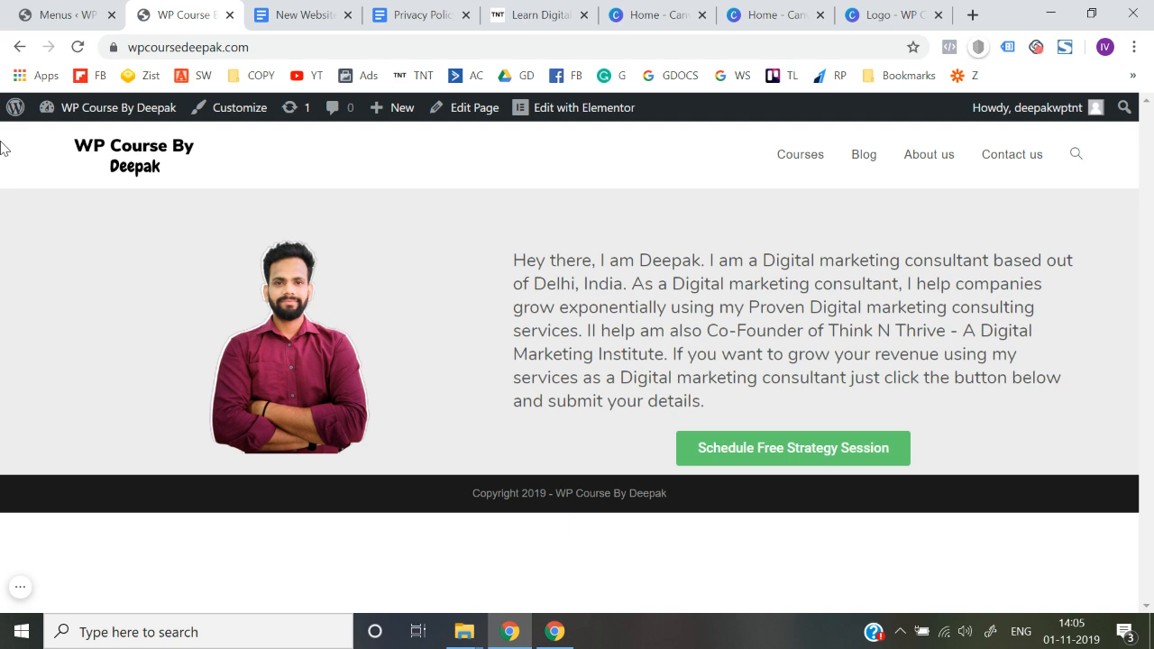
Open the general header settings in the site customizer and look through the available options
left_click(237, 109)
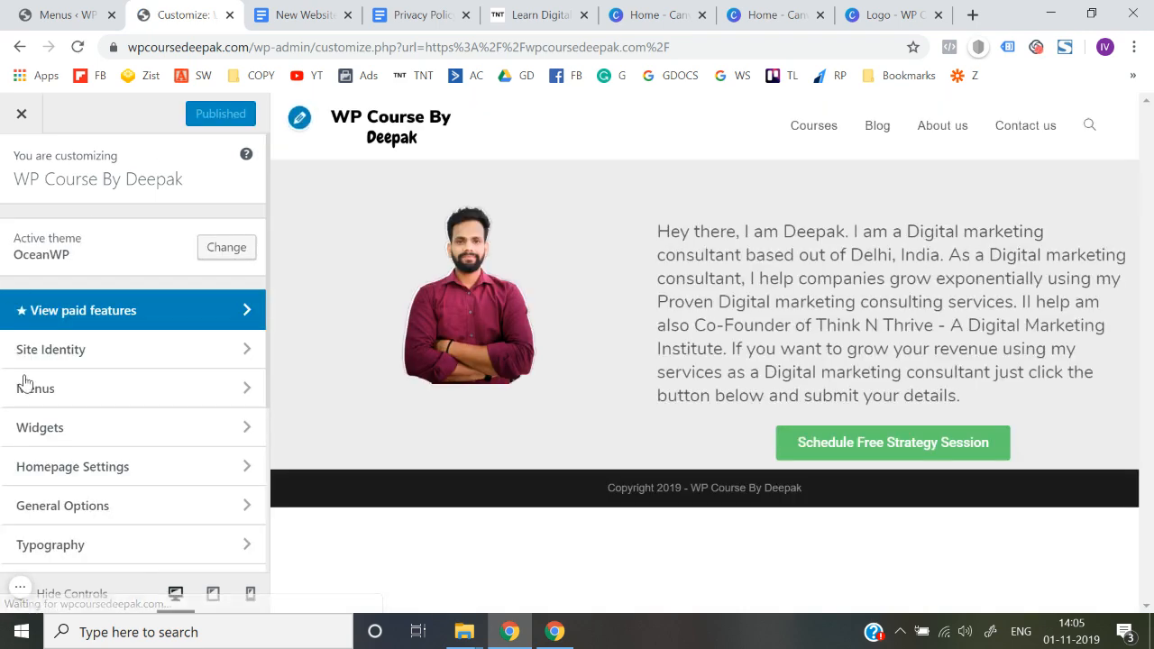
scroll(36, 442, "down", 1)
scroll(36, 443, "down", 1)
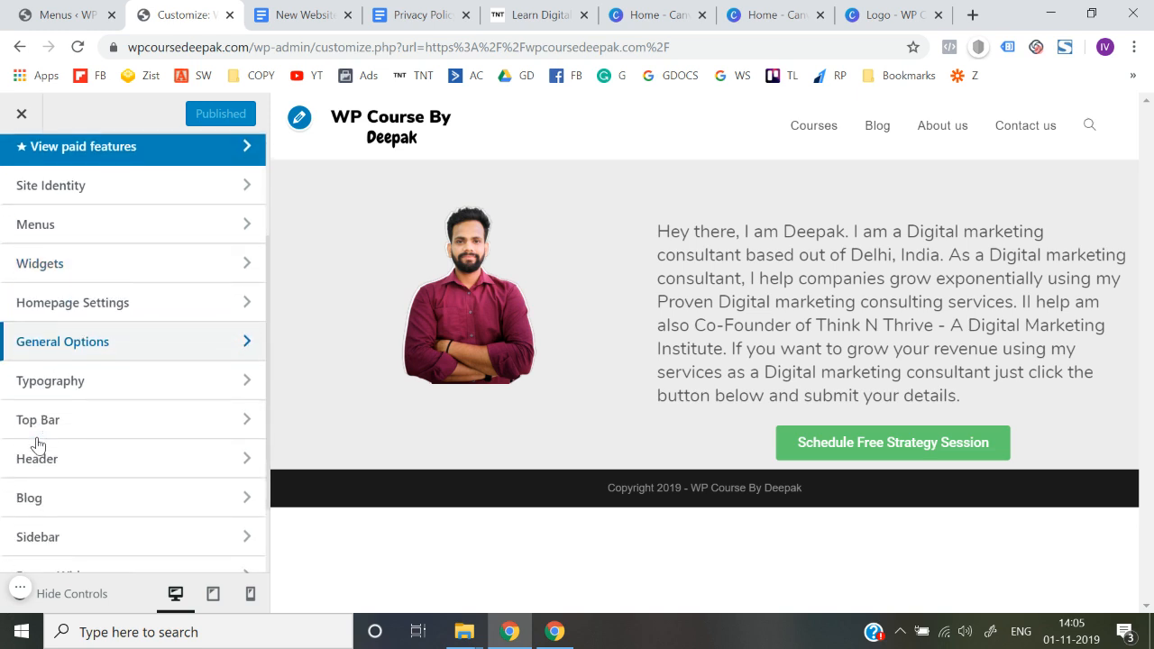
left_click(83, 474)
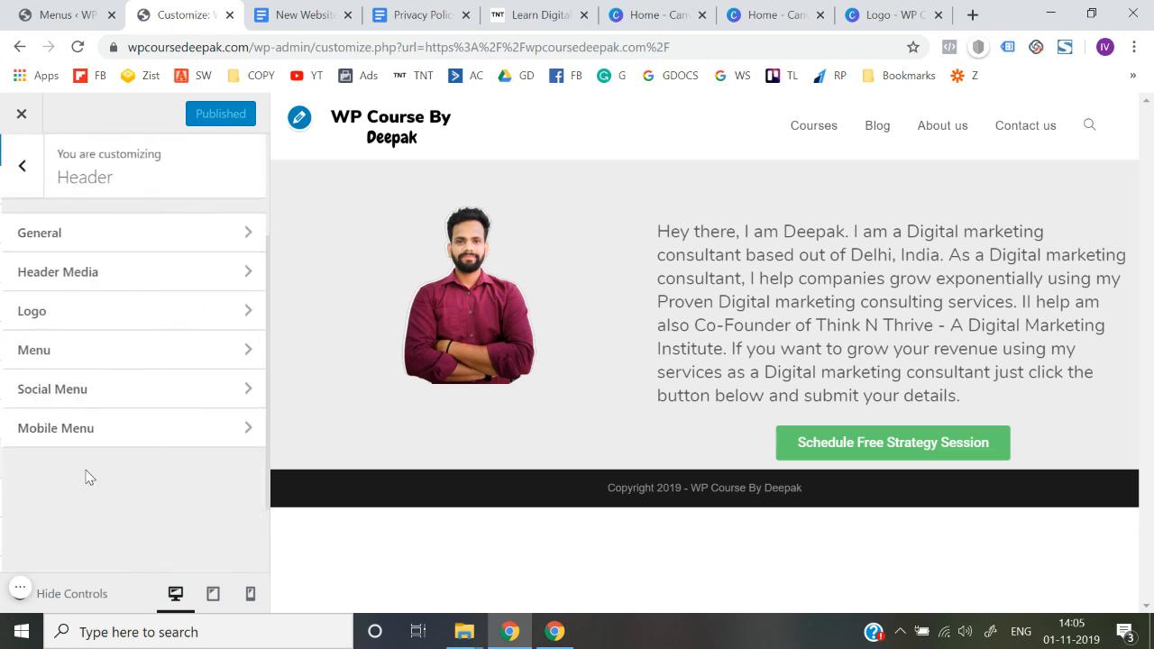
left_click(175, 238)
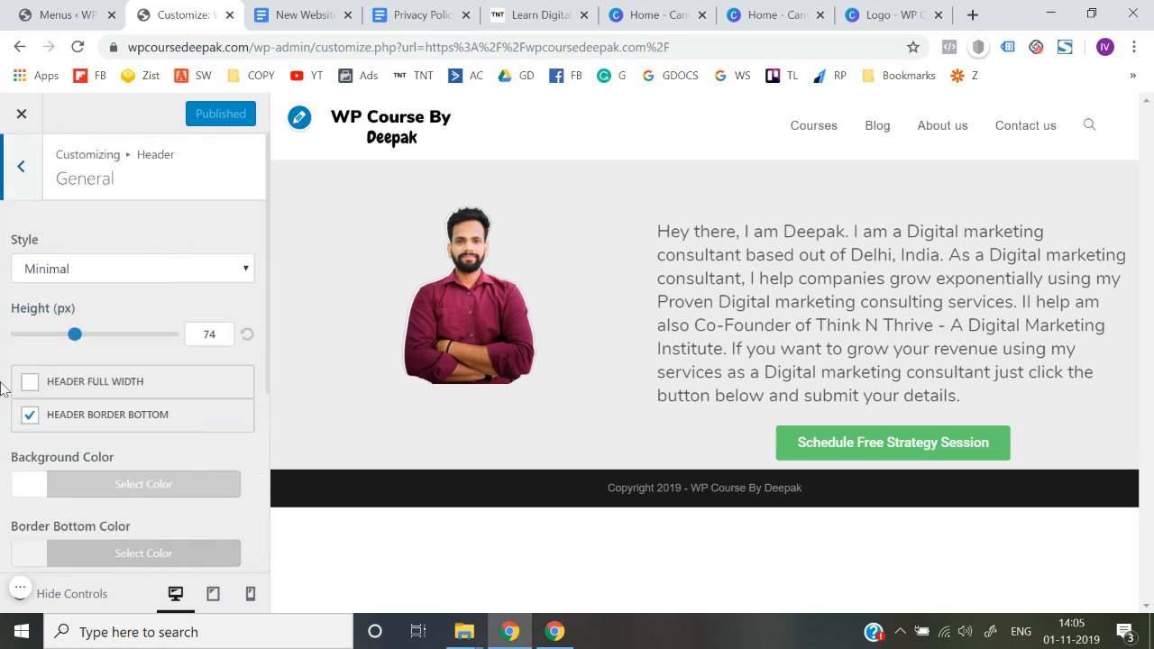
scroll(2, 388, "down", 2)
scroll(2, 386, "up", 2)
scroll(3, 386, "down", 4)
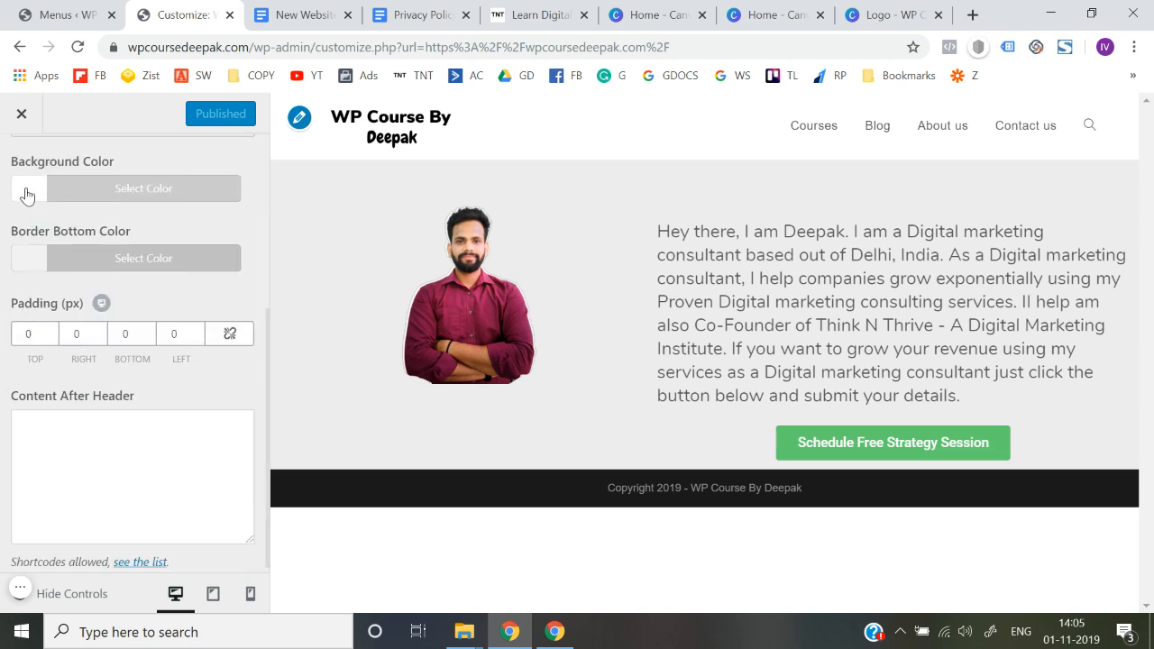
Try red, green, blue and purple header backgrounds, and set the header's background color to a pinkish red
left_click(26, 195)
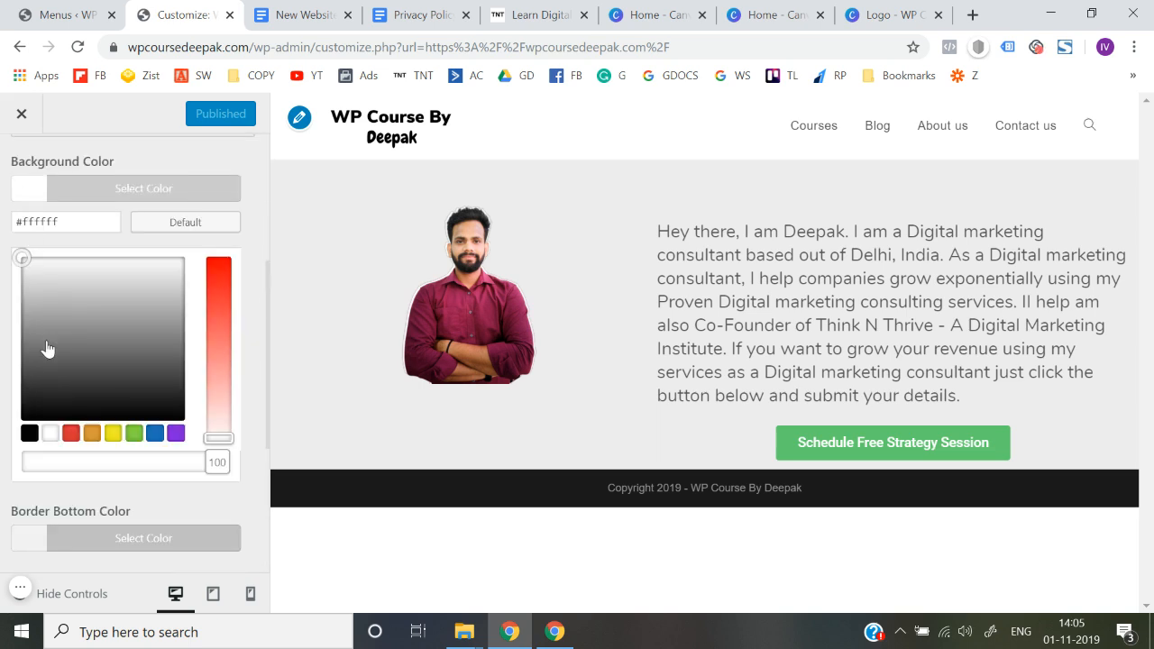
left_click(71, 433)
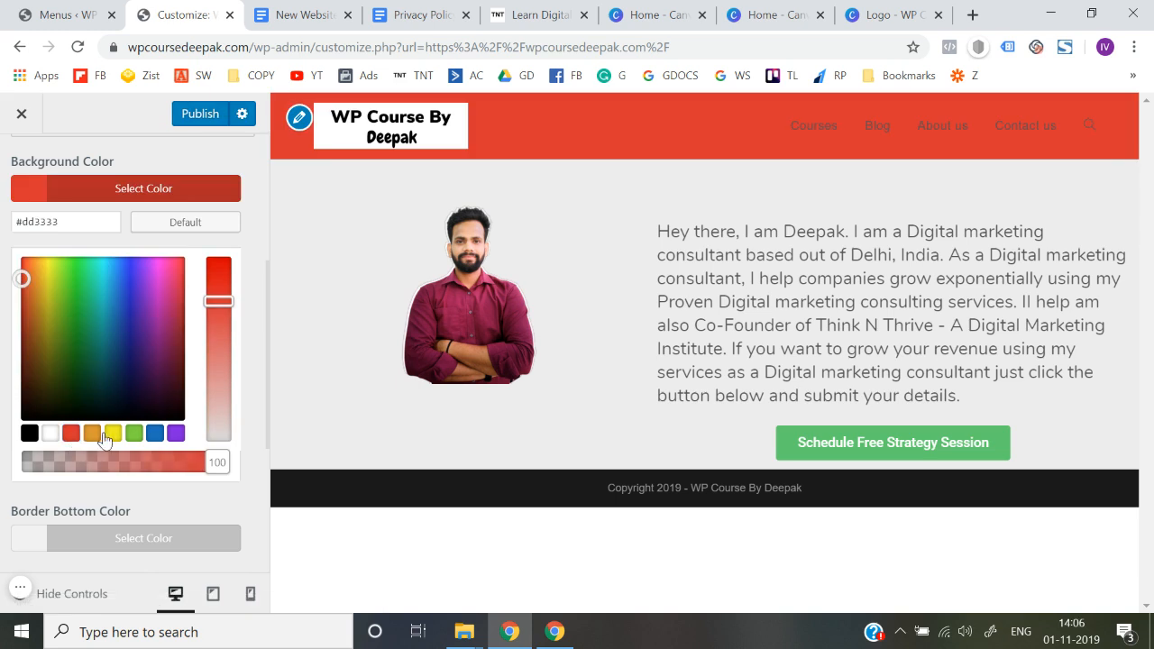
left_click(134, 434)
left_click(154, 433)
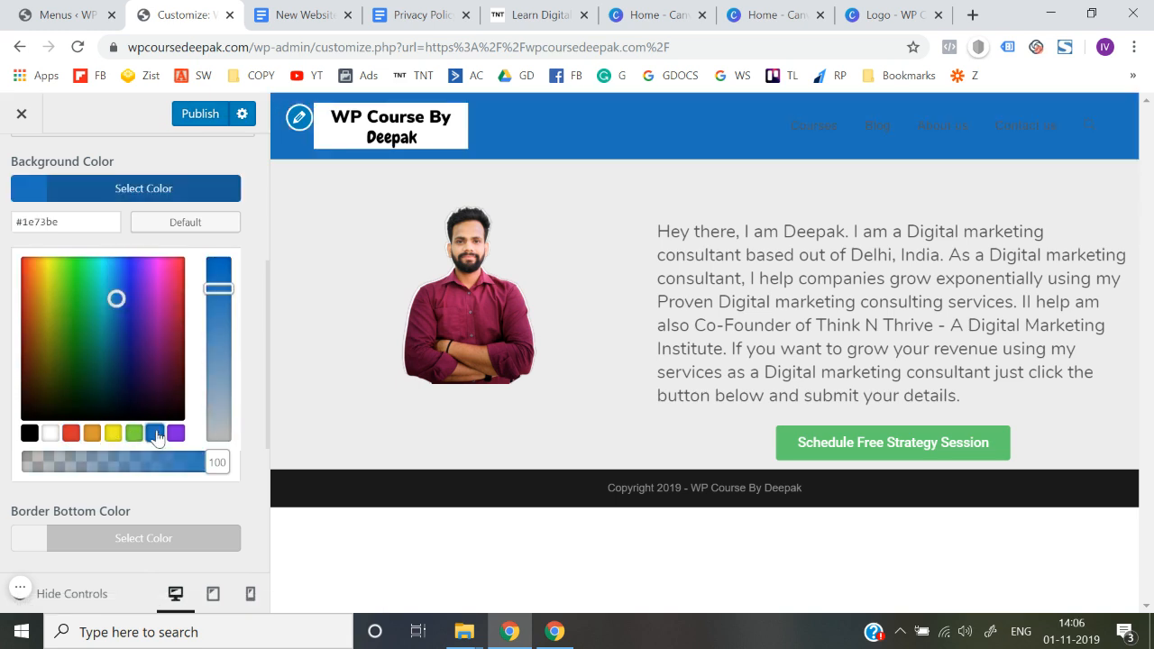
left_click(176, 434)
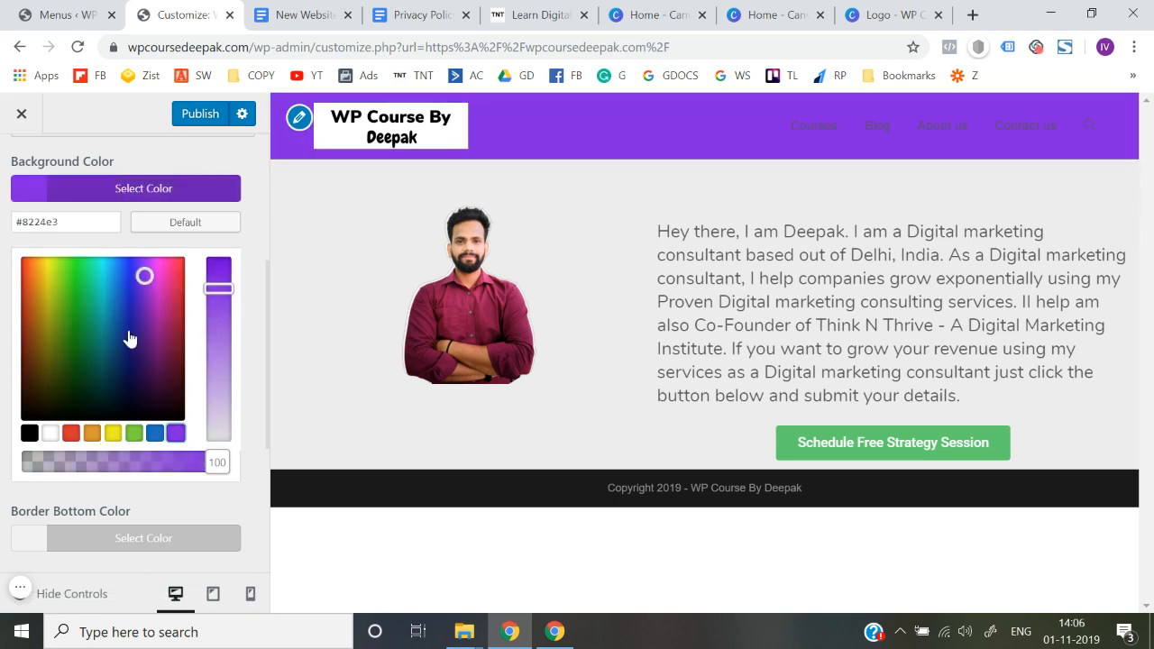
left_click_drag(142, 266, 224, 253)
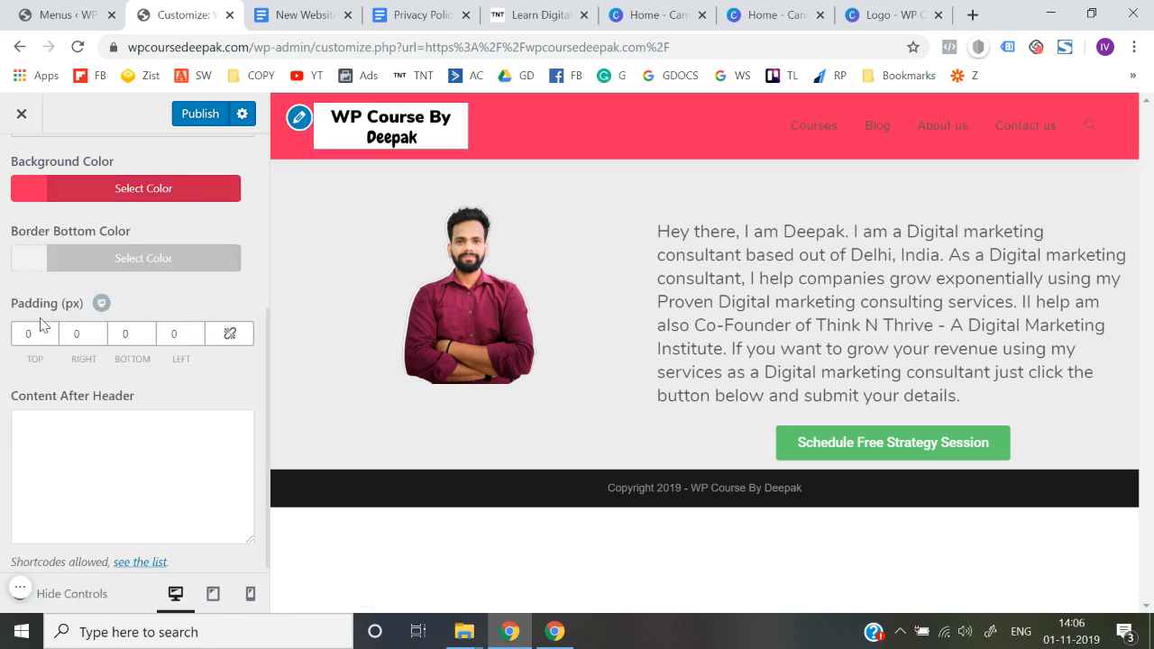
scroll(46, 310, "up", 3)
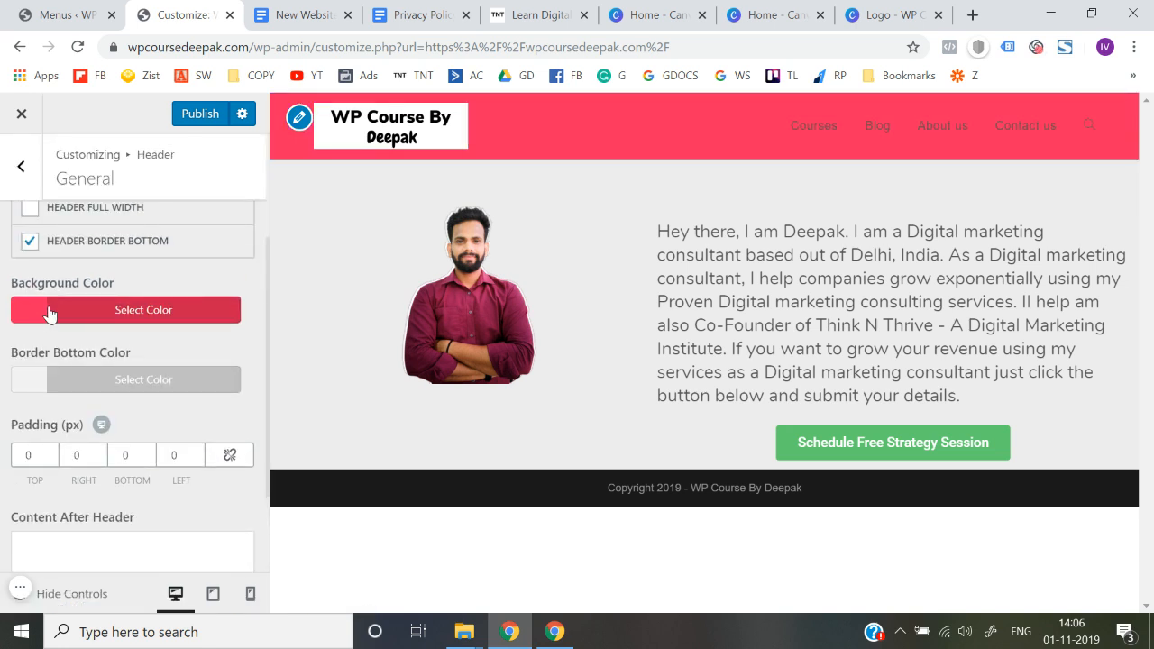
Reset the header's background color to its default and look over the other general header settings
left_click(49, 313)
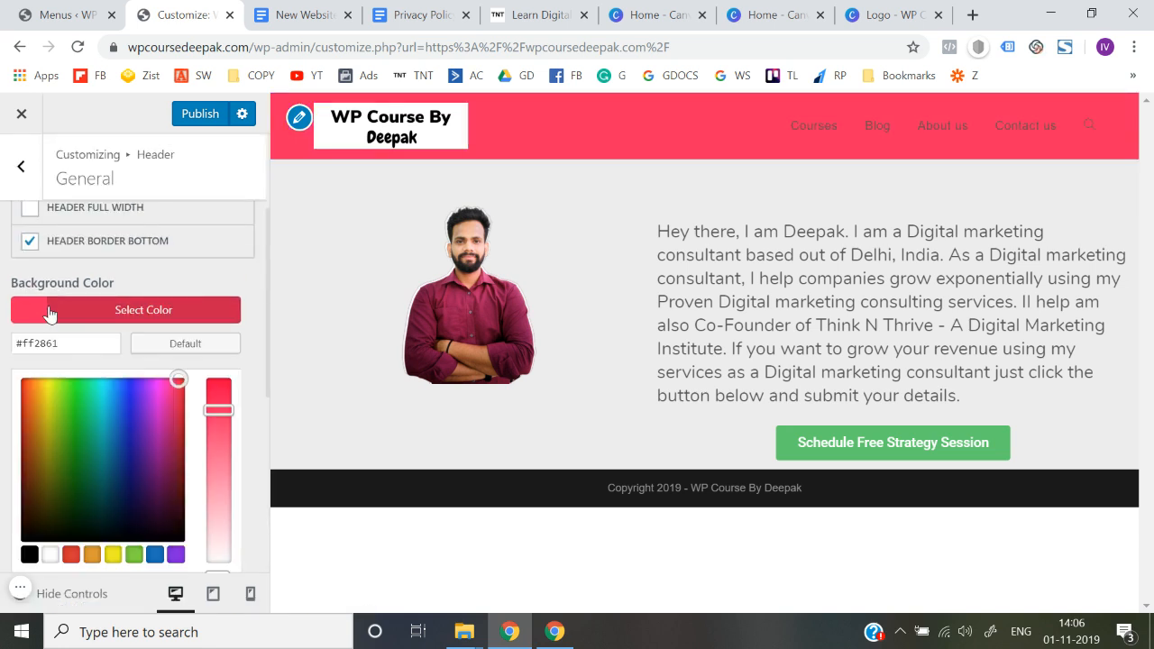
left_click(184, 346)
left_click(1, 334)
scroll(2, 334, "up", 4)
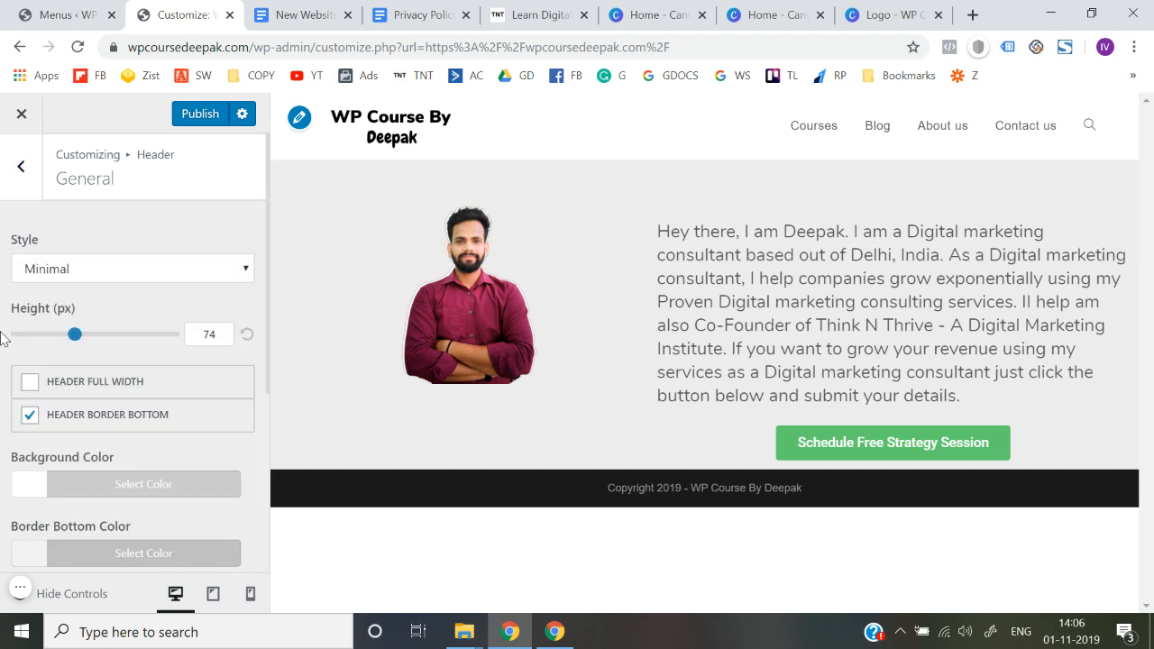
scroll(2, 336, "down", 3)
scroll(2, 337, "up", 4)
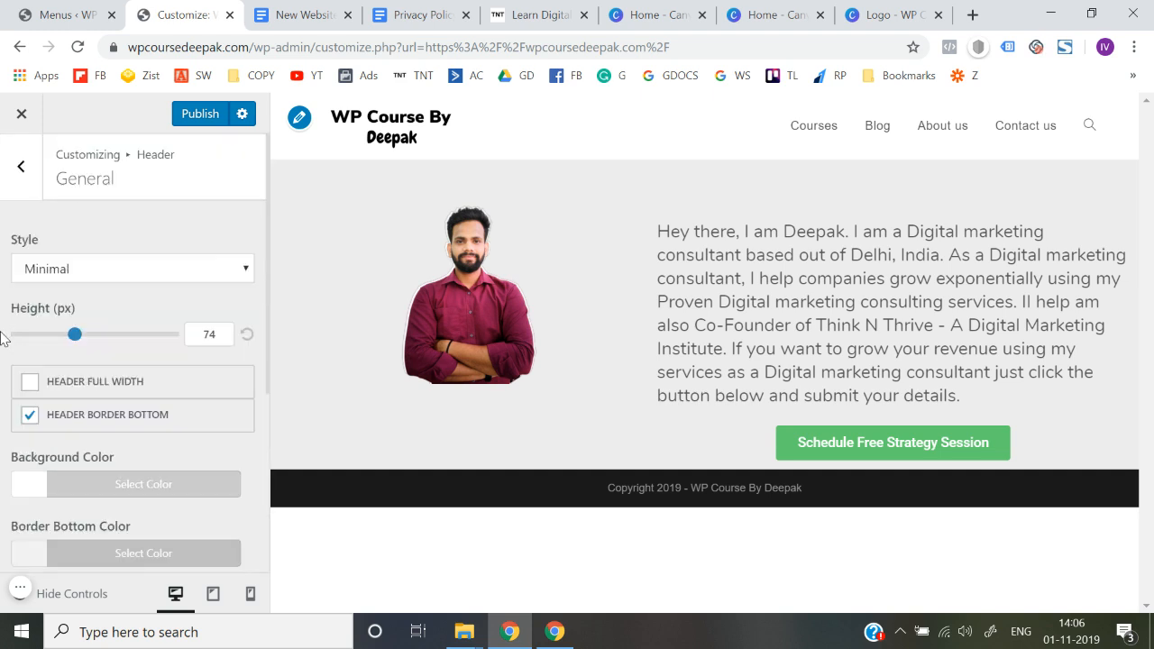
Try the Top Menu, Full Screen, Center and Medium header styles, and set the style back to Minimal
left_click(61, 274)
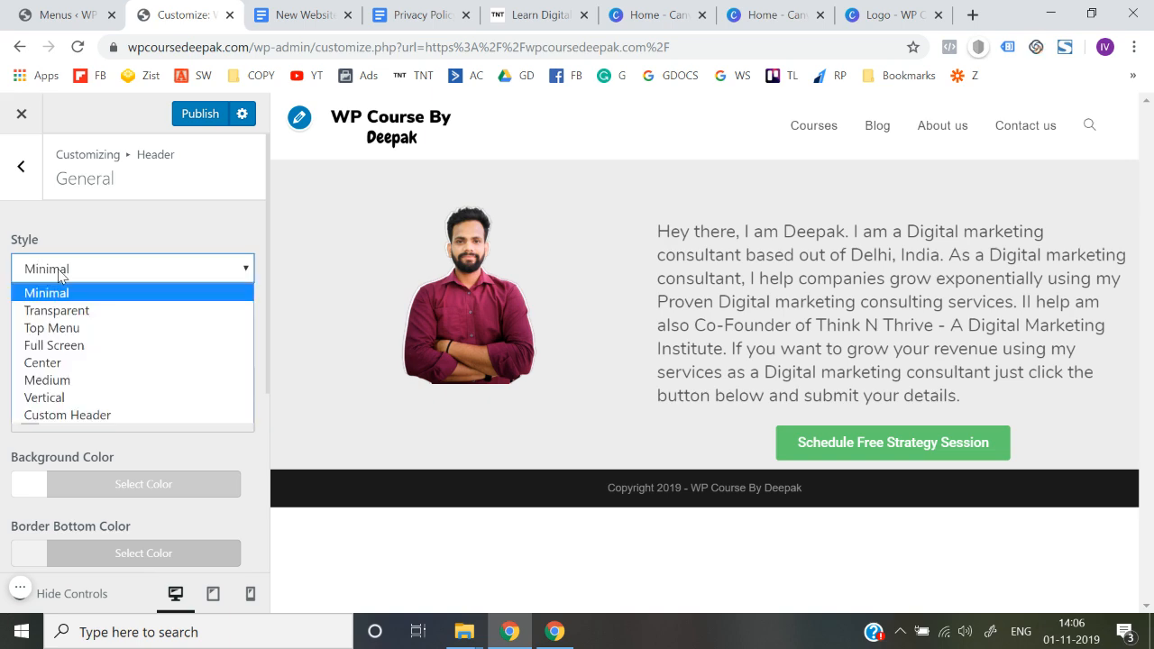
left_click(68, 329)
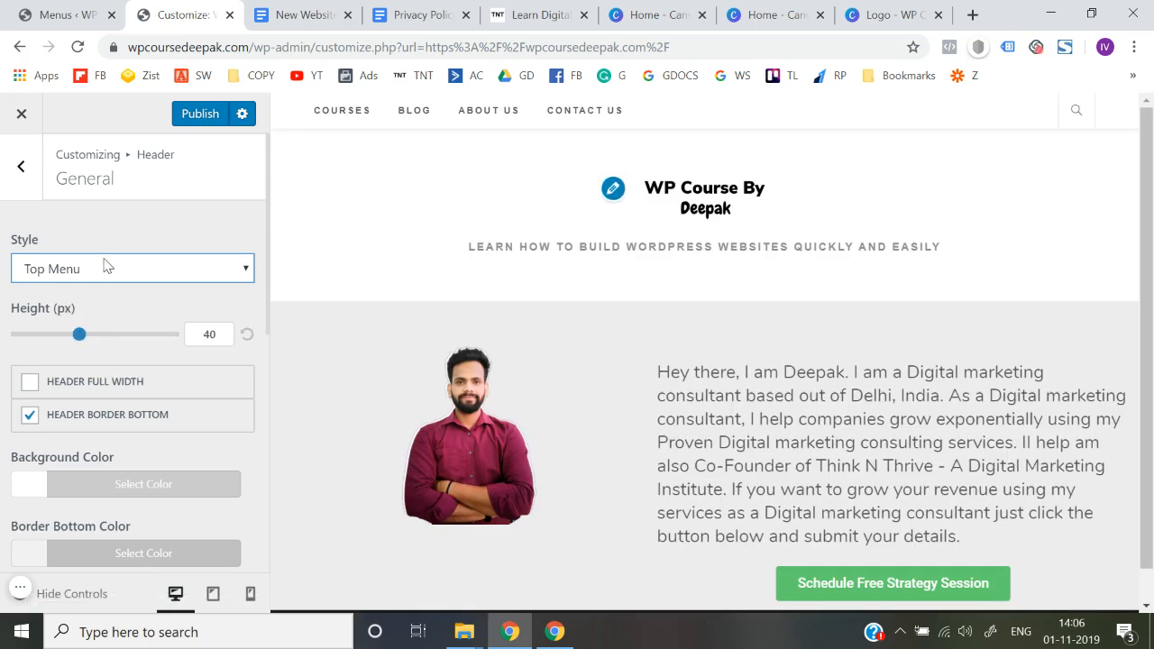
left_click(104, 270)
left_click(86, 344)
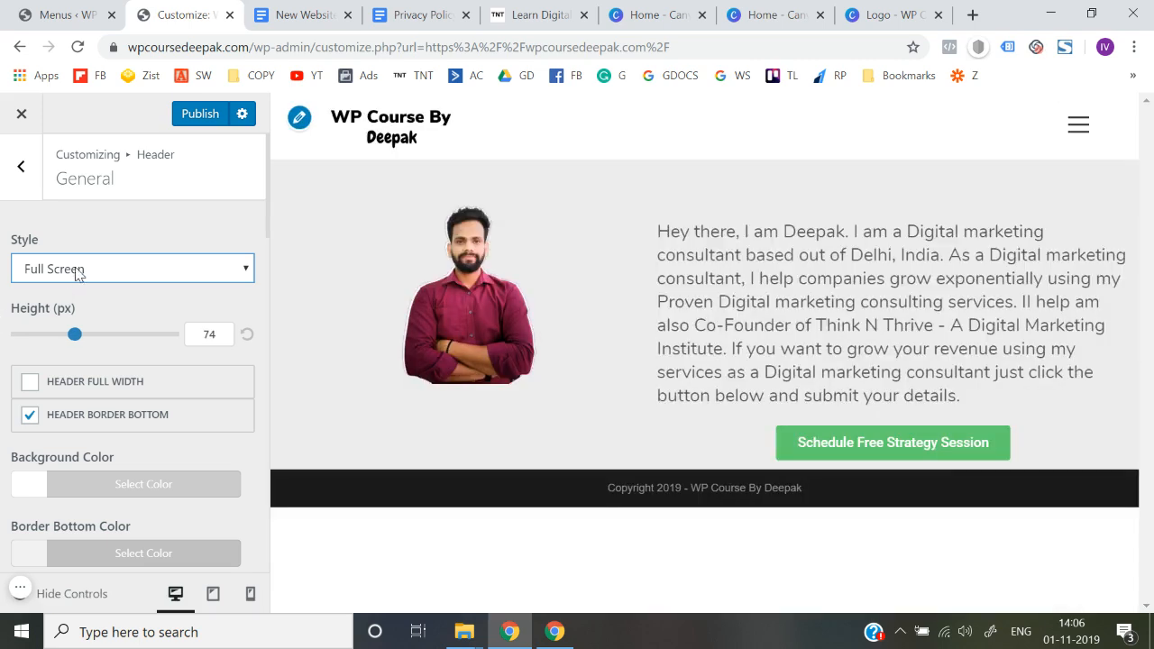
left_click(79, 273)
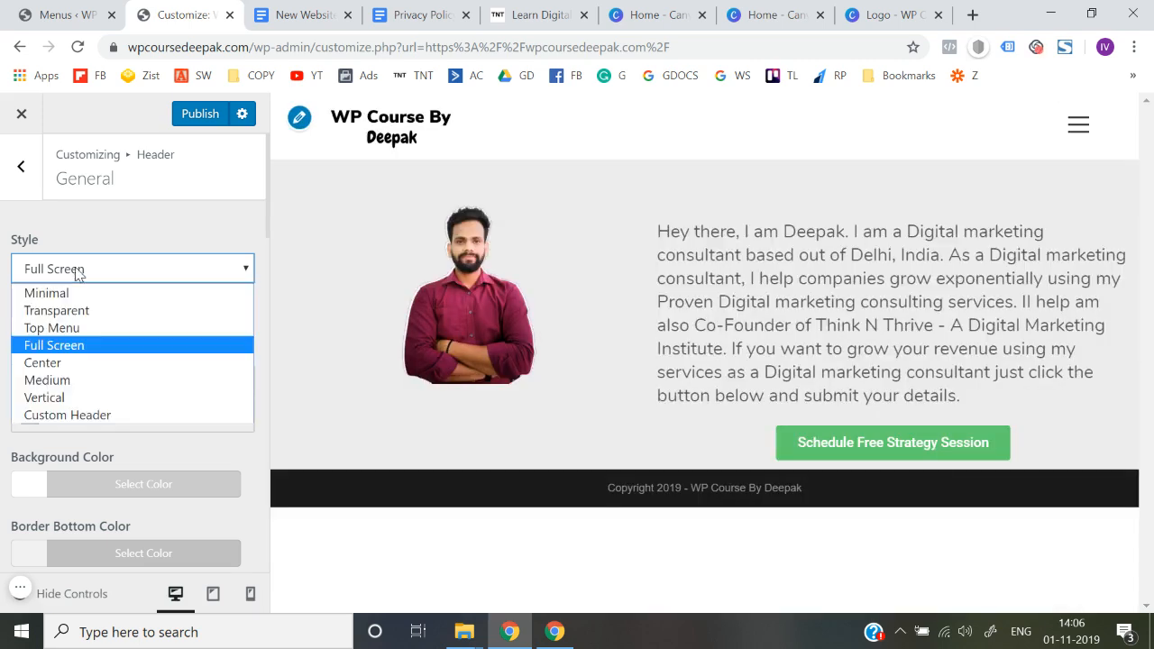
left_click(57, 363)
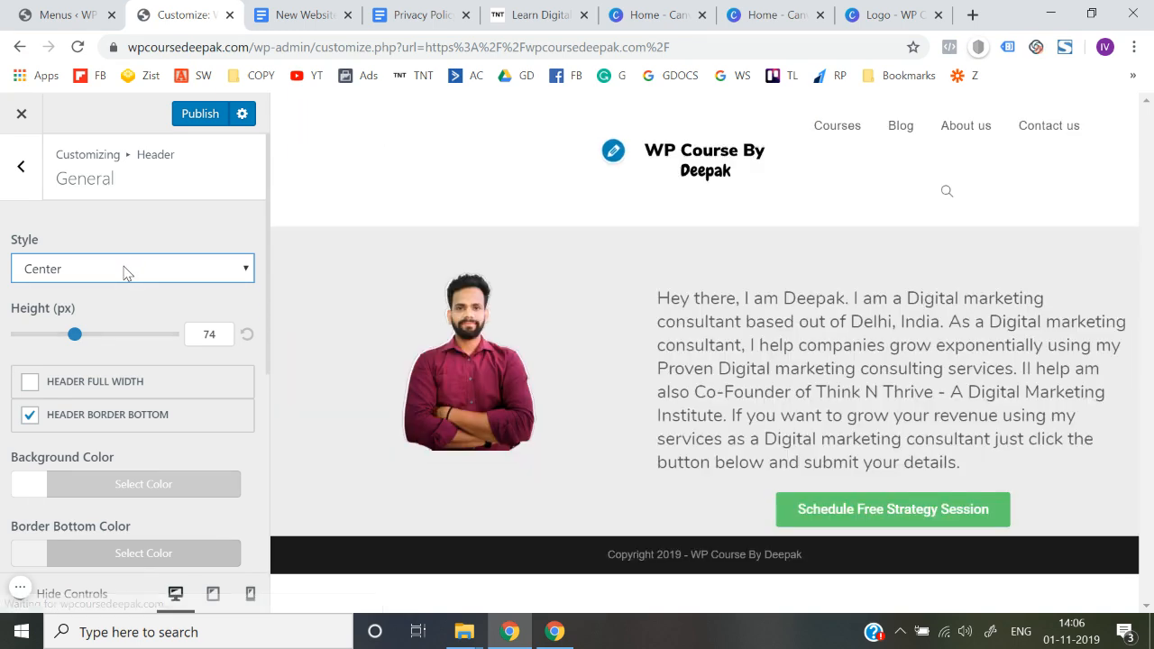
left_click(126, 270)
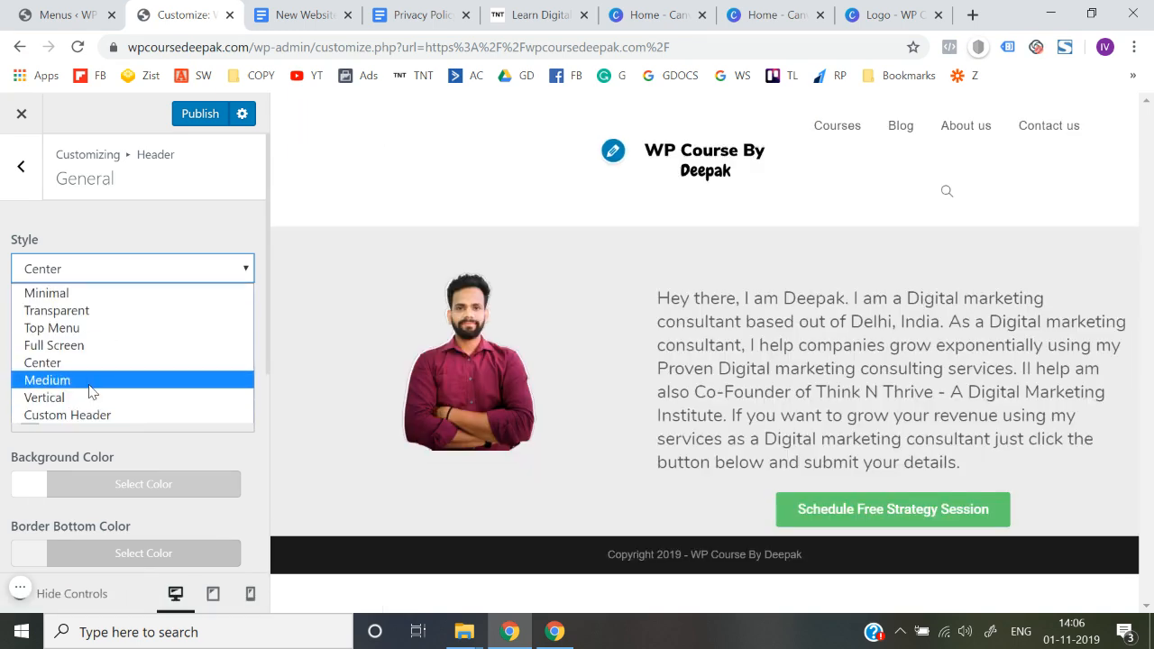
left_click(41, 380)
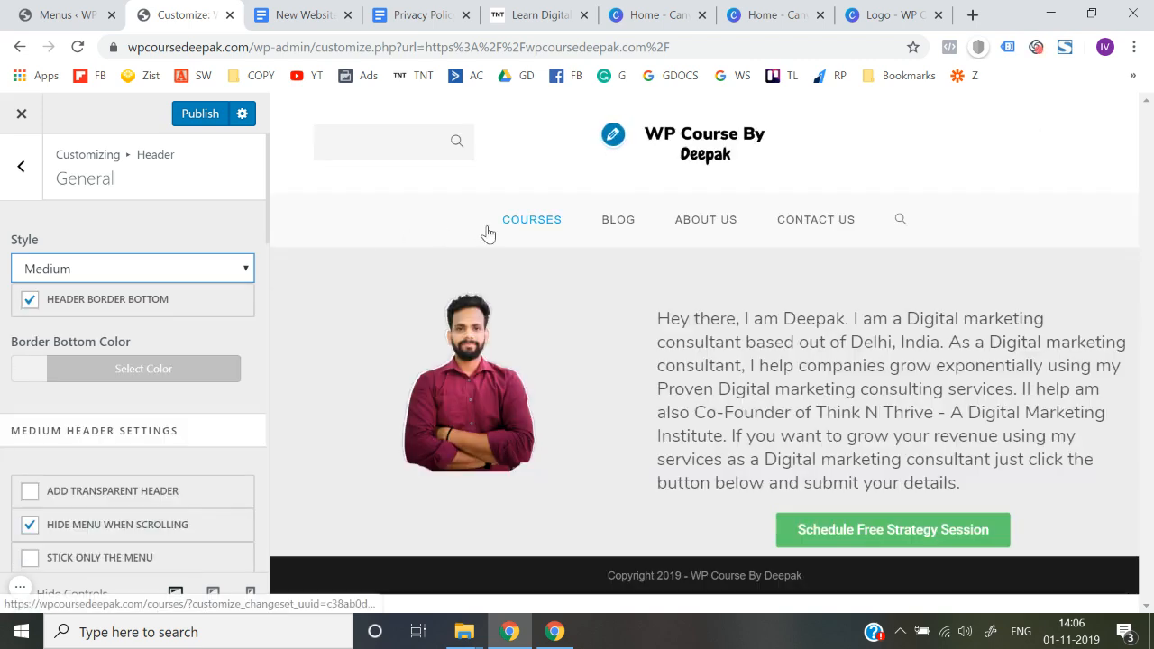
left_click(104, 271)
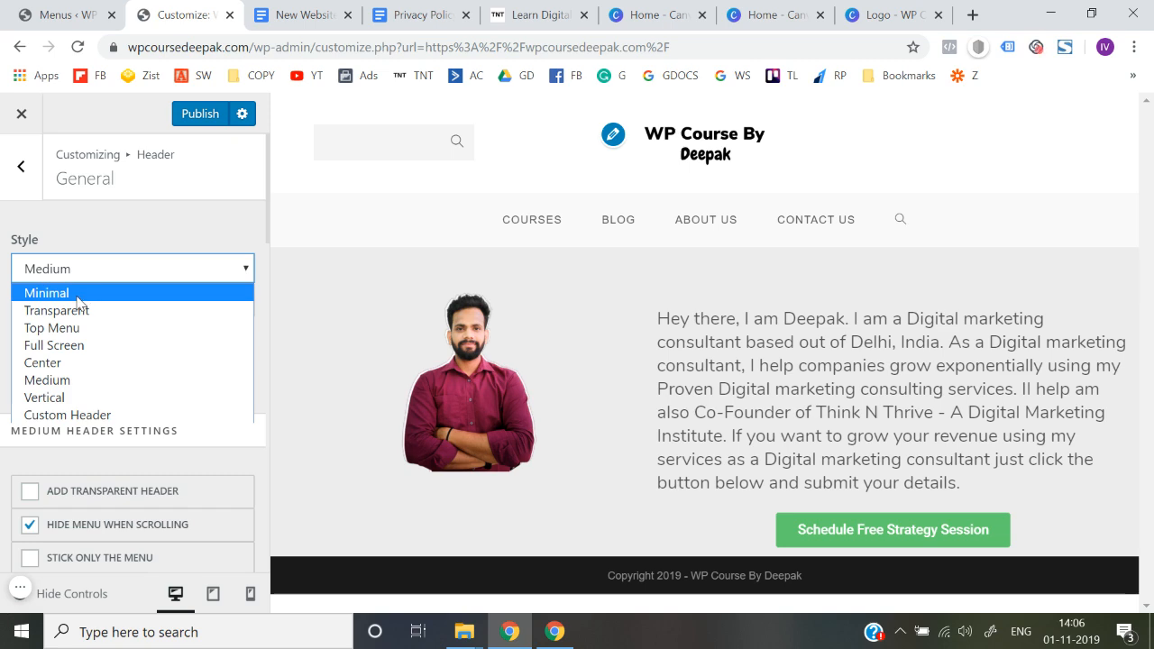
left_click(79, 294)
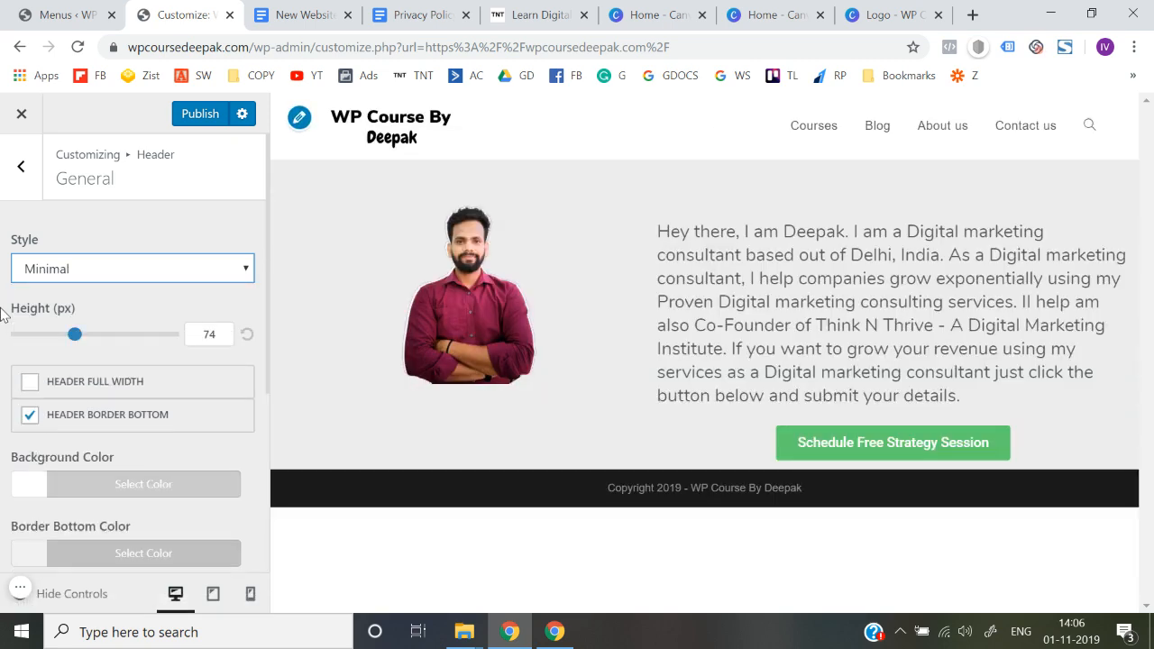
Publish the header changes and return to the customizer's main list of sections
left_click(196, 114)
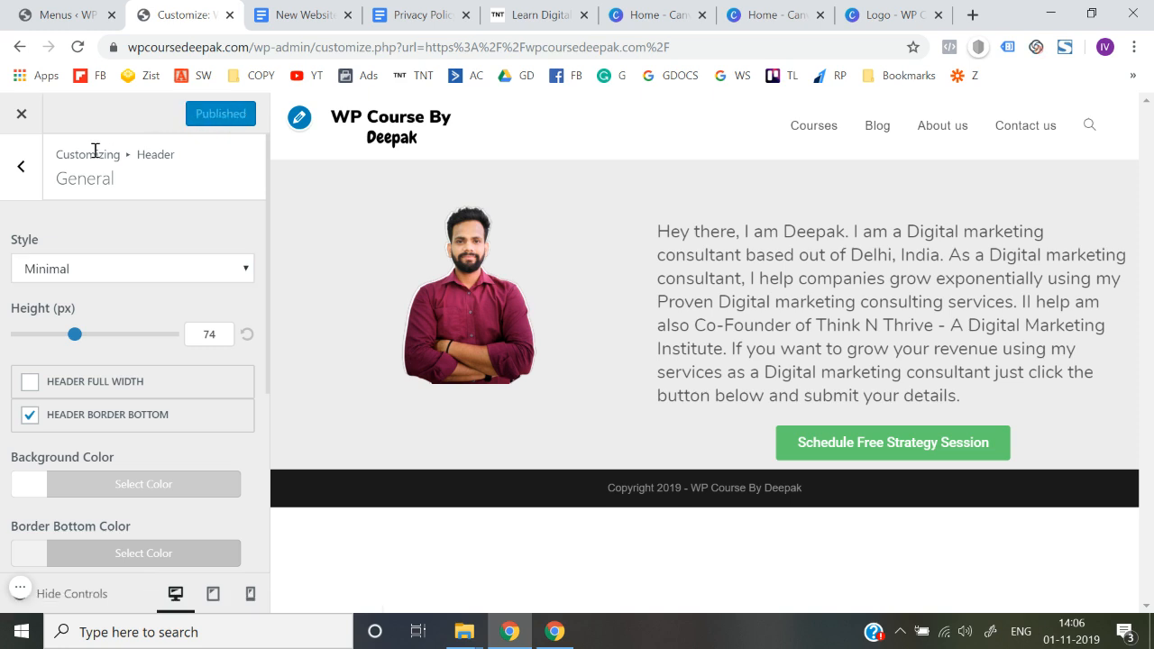
left_click(21, 180)
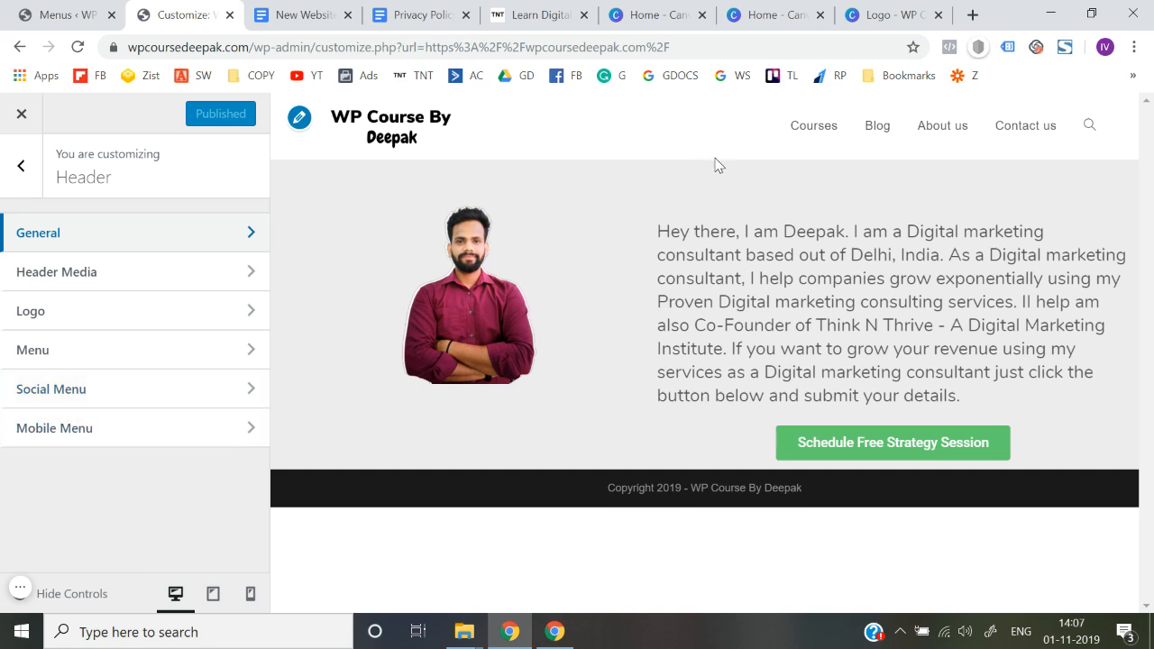
left_click(5, 185)
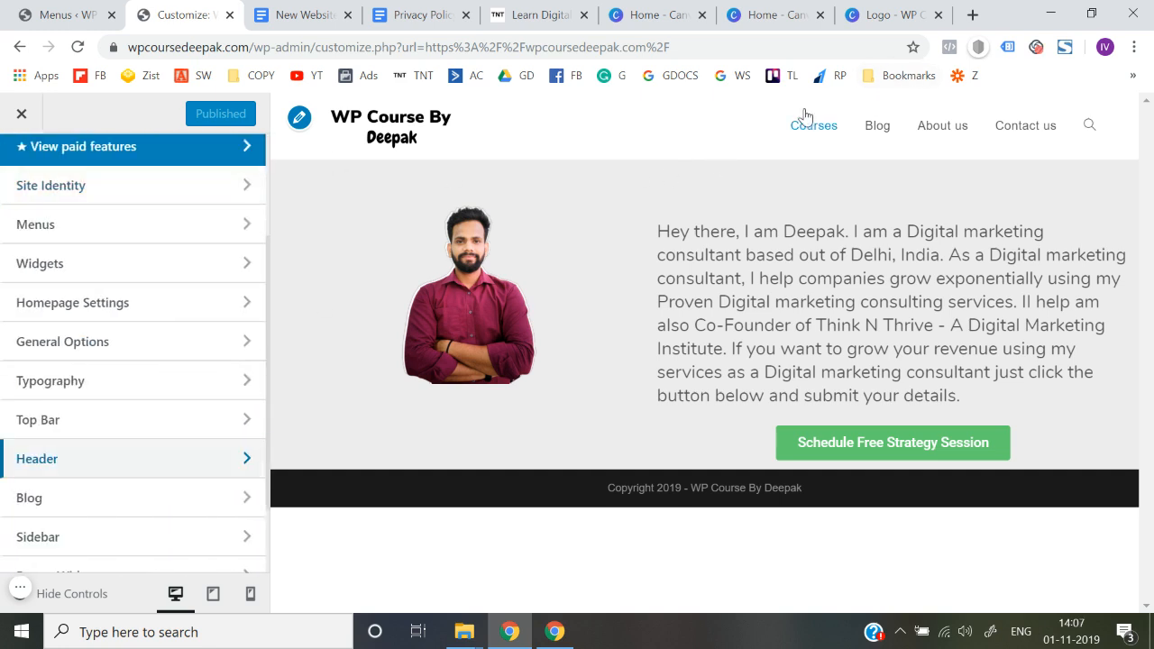
Review the general header settings once more and return to the customizer's main list
left_click(88, 461)
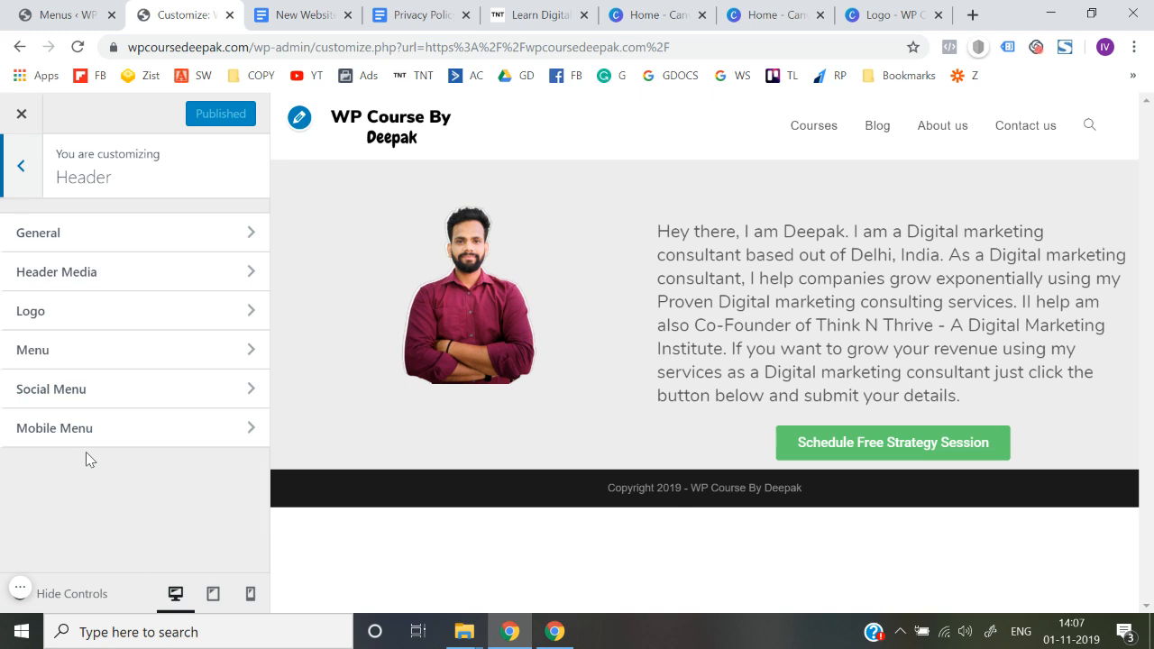
left_click(165, 241)
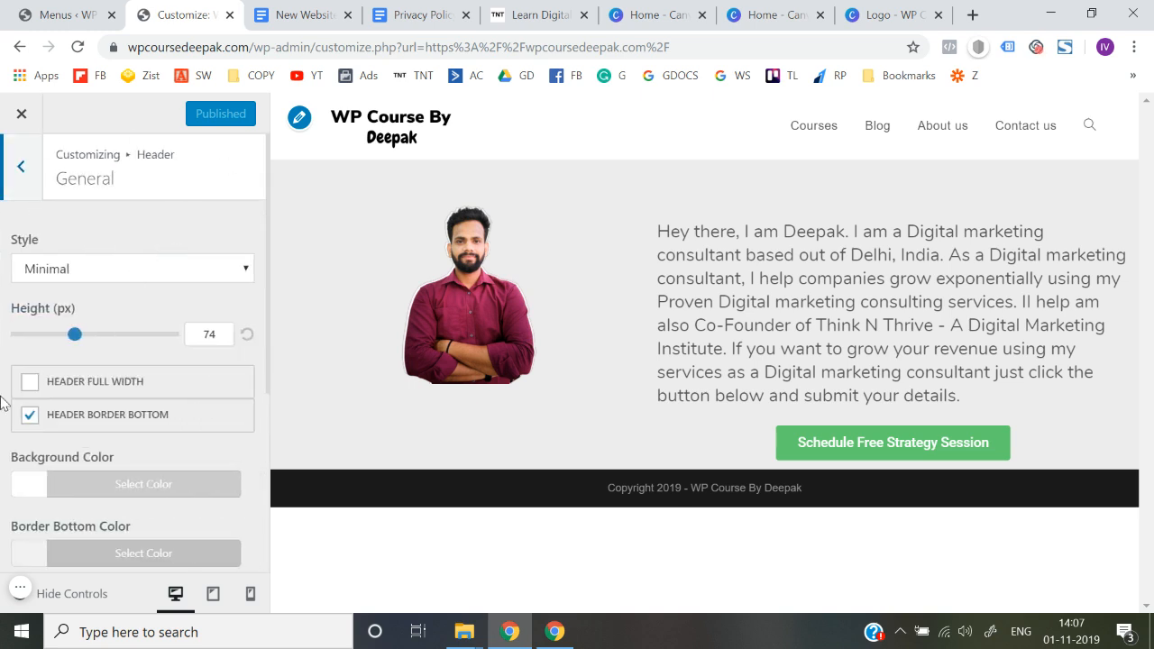
scroll(4, 401, "down", 3)
scroll(3, 402, "up", 3)
left_click(21, 168)
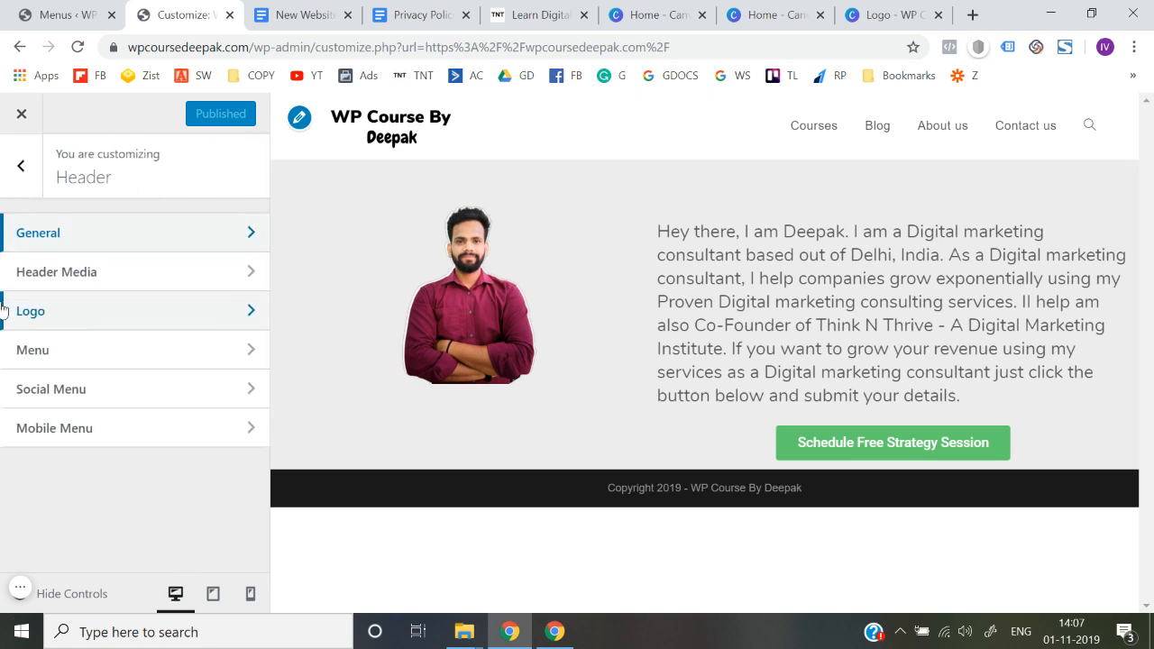
left_click(22, 166)
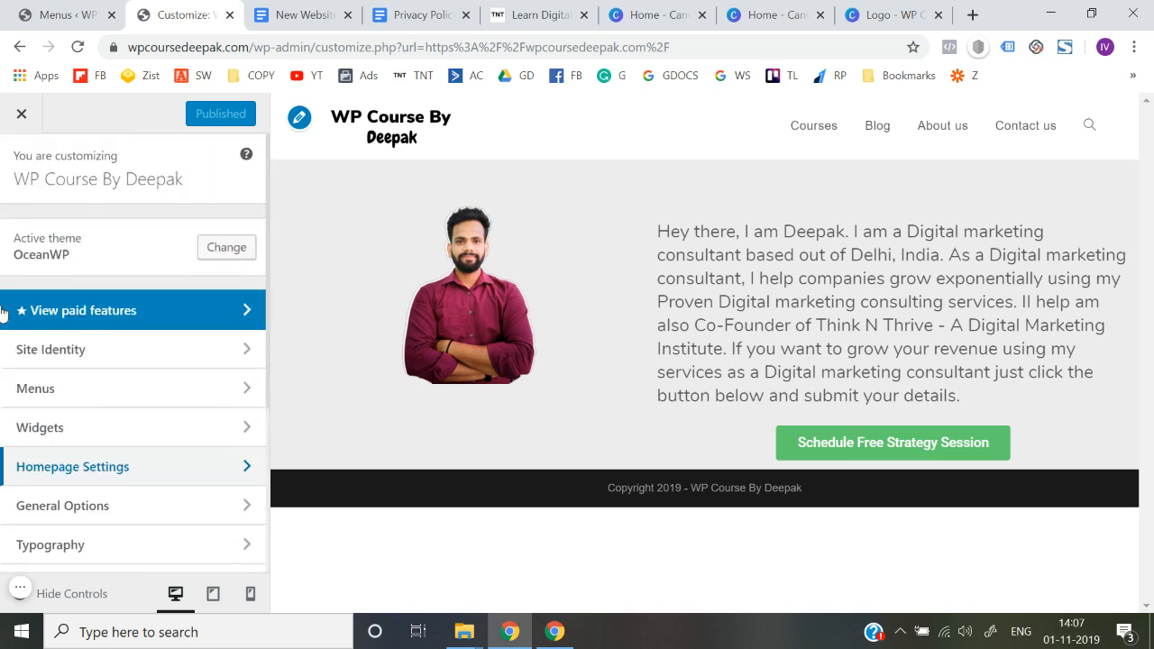
Look through the site's General Settings under General Options, including layout widths, sidebar layouts and OpenGraph
scroll(78, 387, "down", 3)
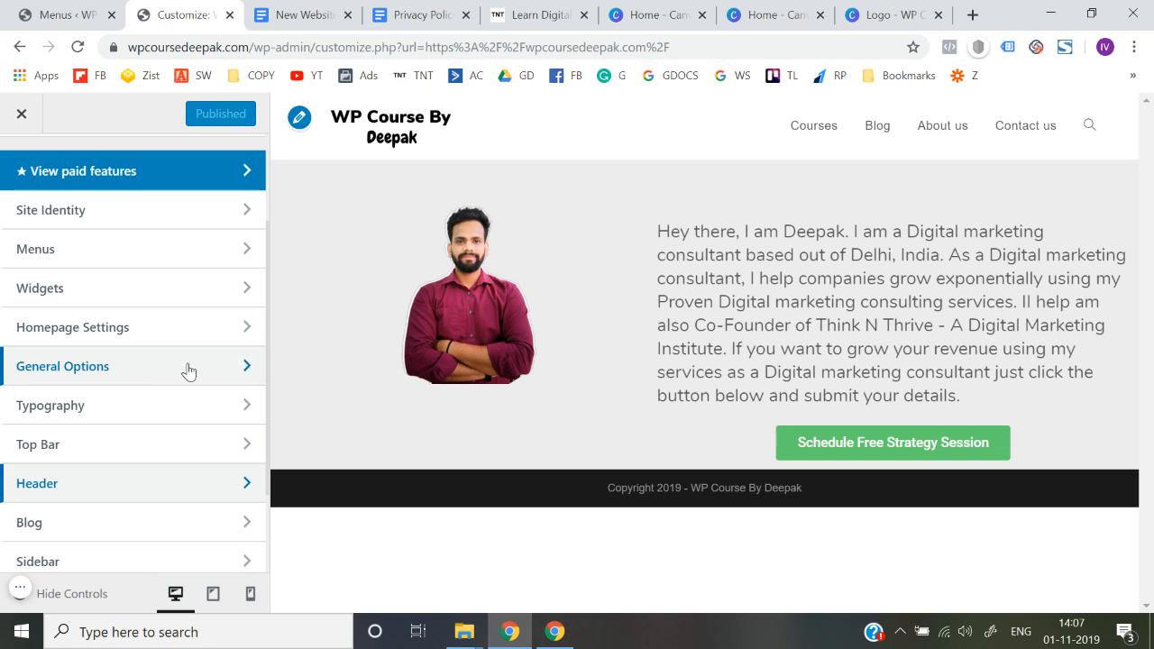
left_click(186, 370)
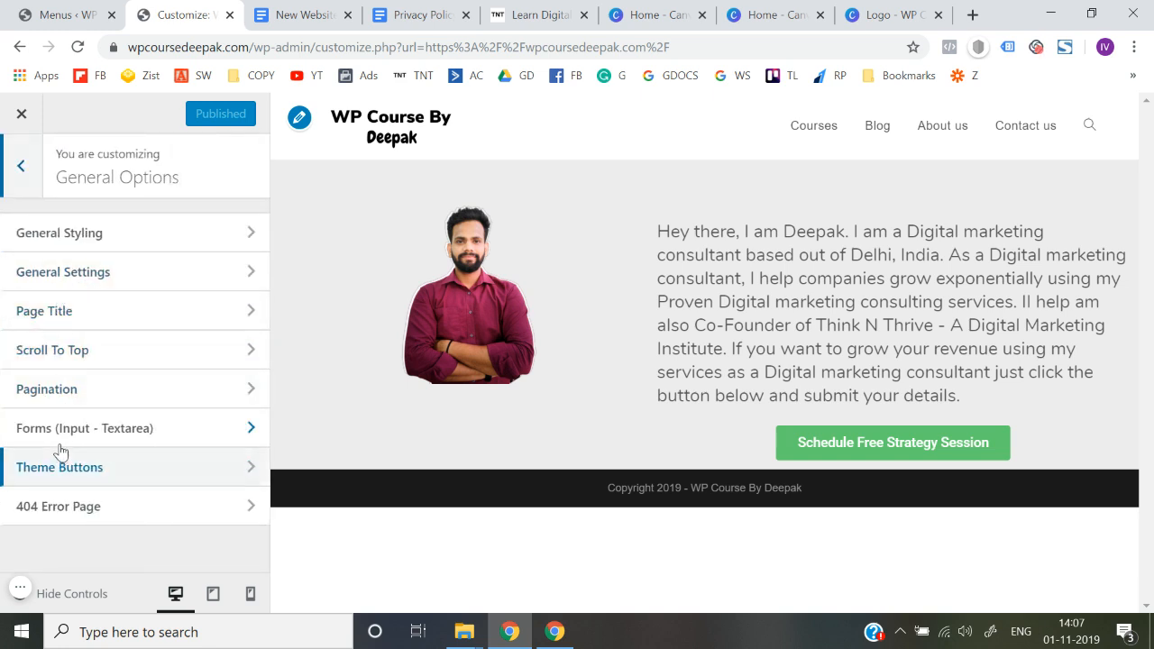
left_click(117, 282)
scroll(2, 386, "down", 2)
scroll(2, 386, "down", 10)
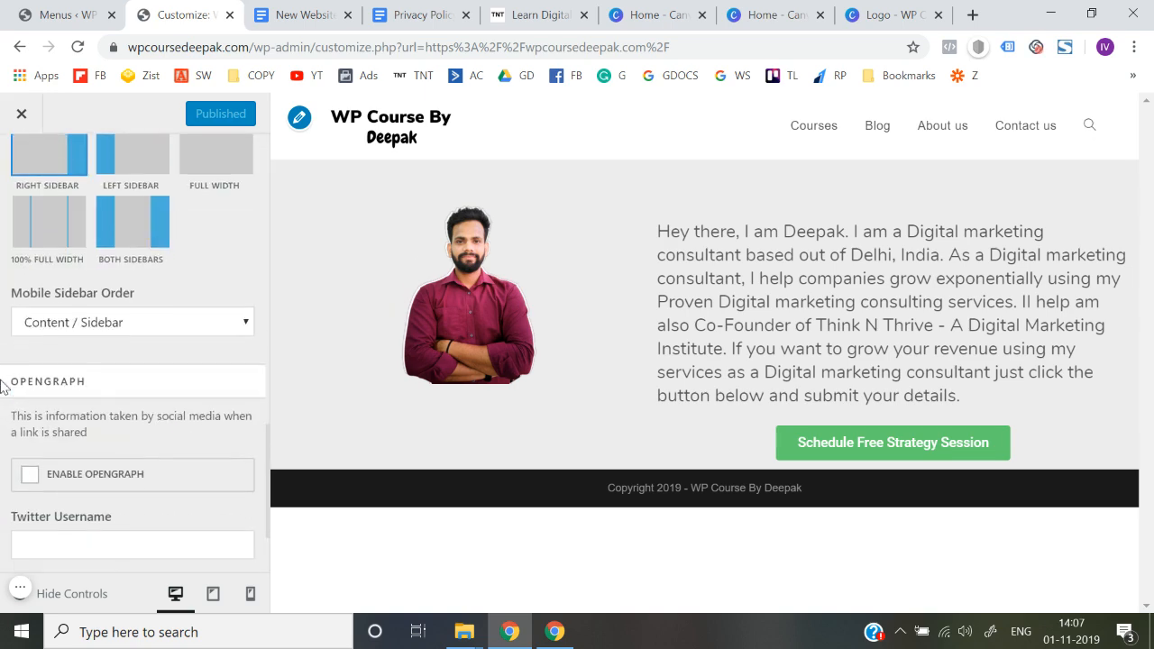
scroll(2, 386, "down", 2)
scroll(1, 386, "up", 10)
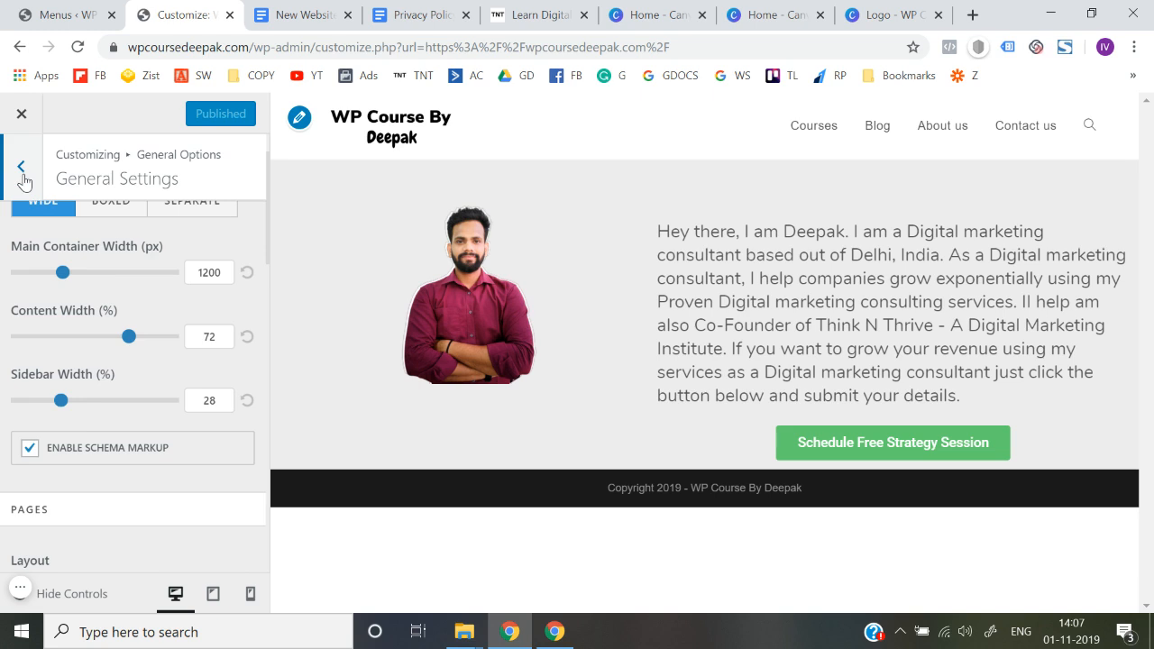
left_click(23, 181)
Look through the General Styling options for site background and link colors, and return to the main list
left_click(20, 239)
scroll(2, 410, "down", 1)
scroll(2, 410, "down", 4)
scroll(2, 410, "up", 5)
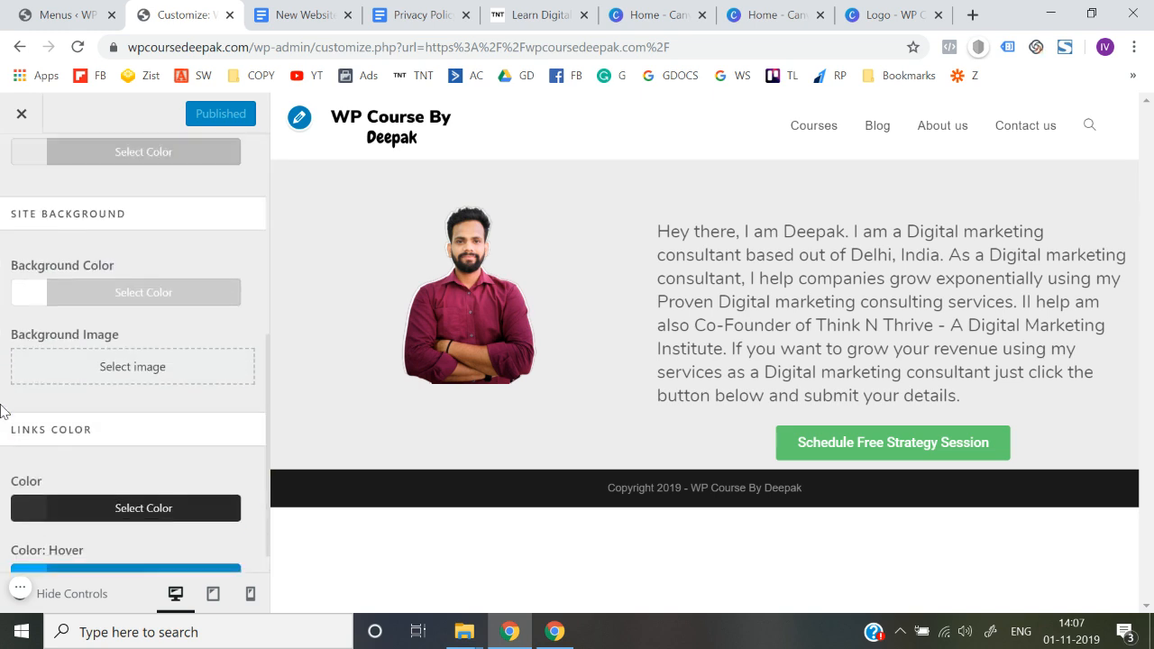
left_click(25, 170)
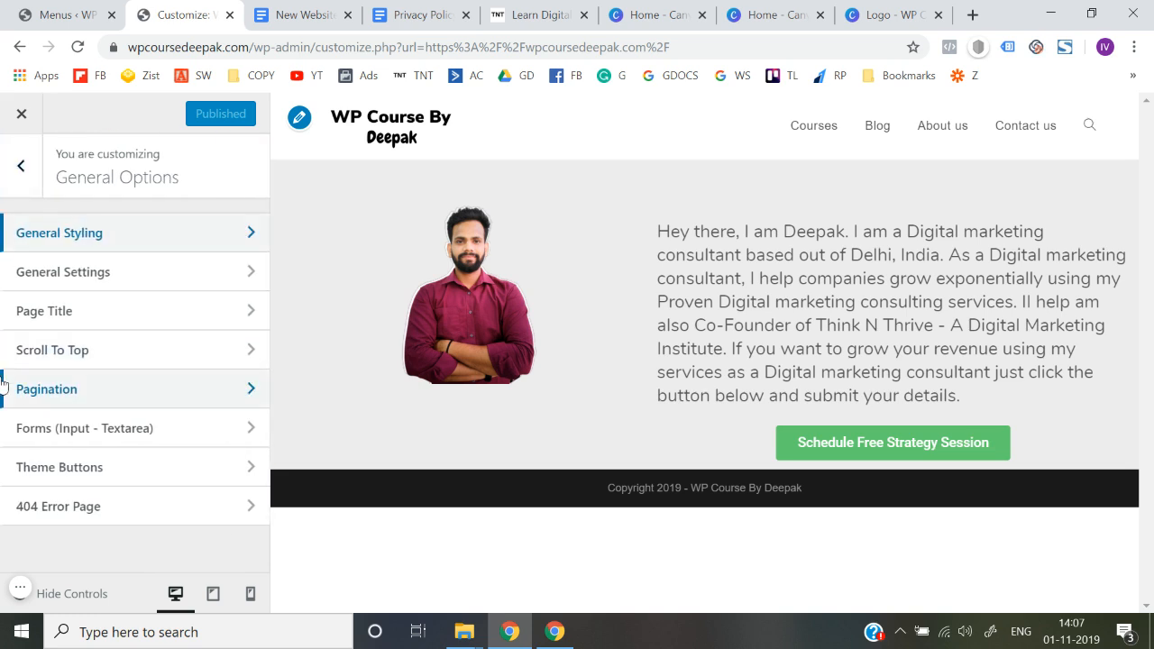
left_click(23, 173)
Open the customizer's typography settings and look through the list of text elements that can be styled
scroll(46, 364, "down", 1)
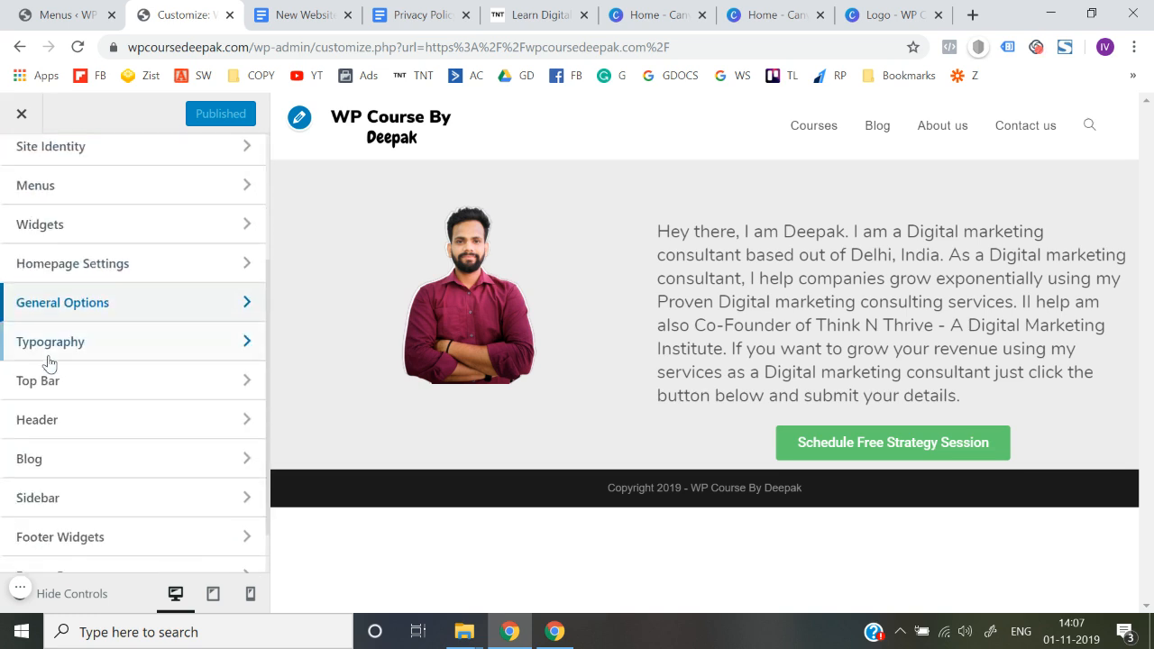
scroll(65, 356, "up", 3)
scroll(64, 355, "down", 3)
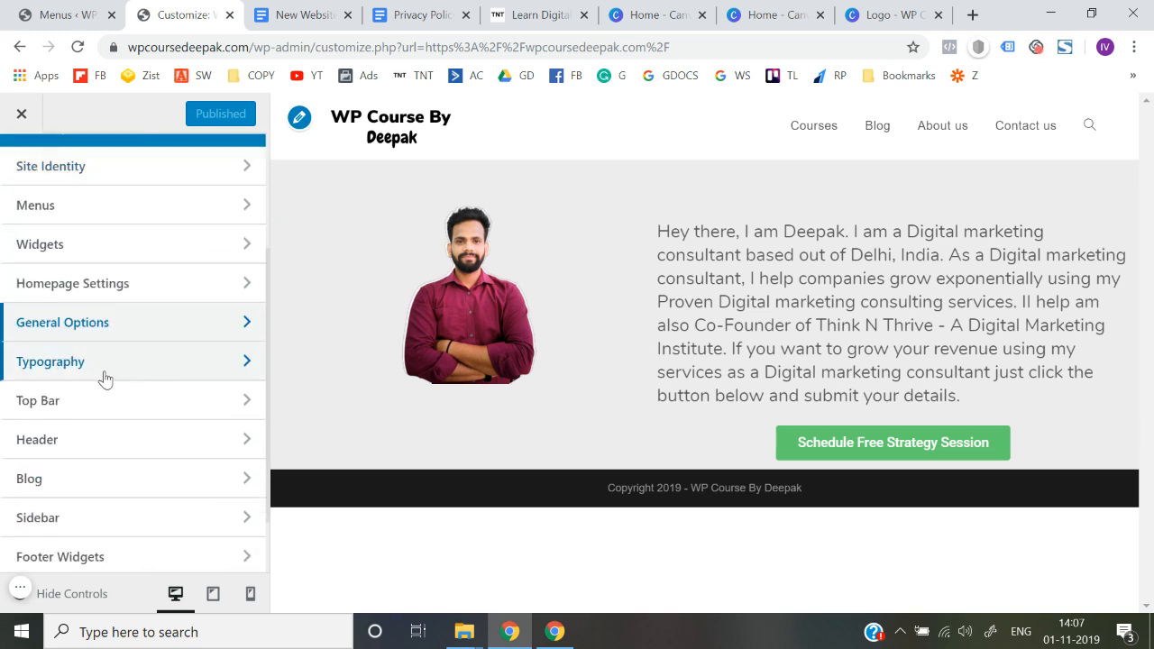
left_click(85, 373)
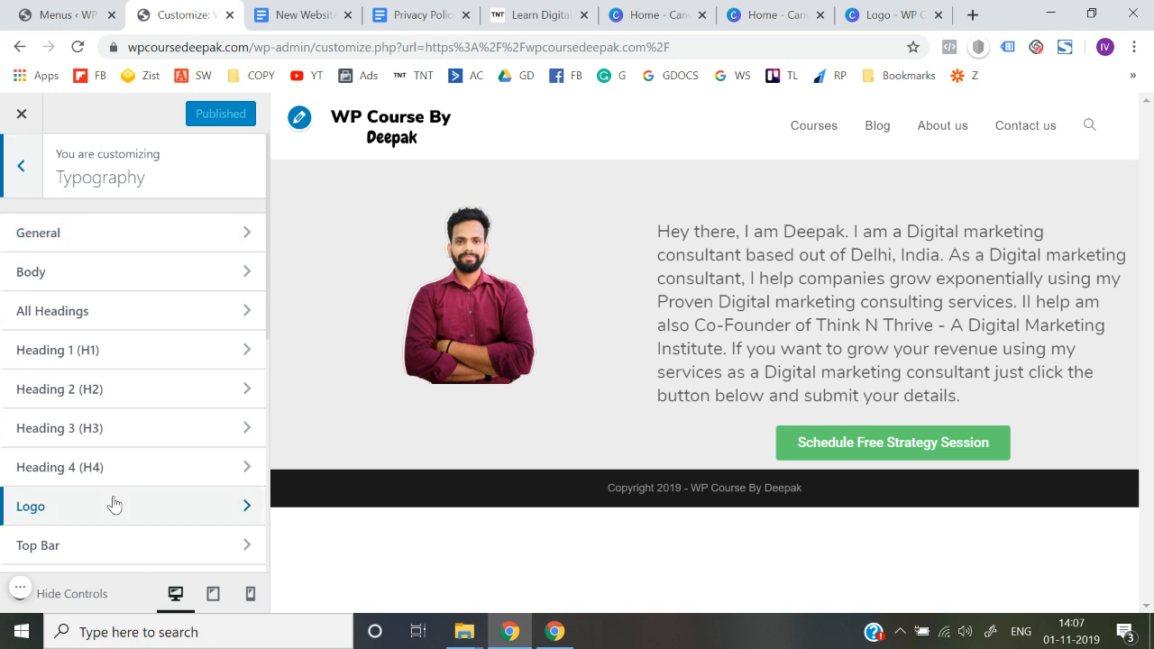
scroll(114, 505, "down", 2)
scroll(137, 419, "down", 3)
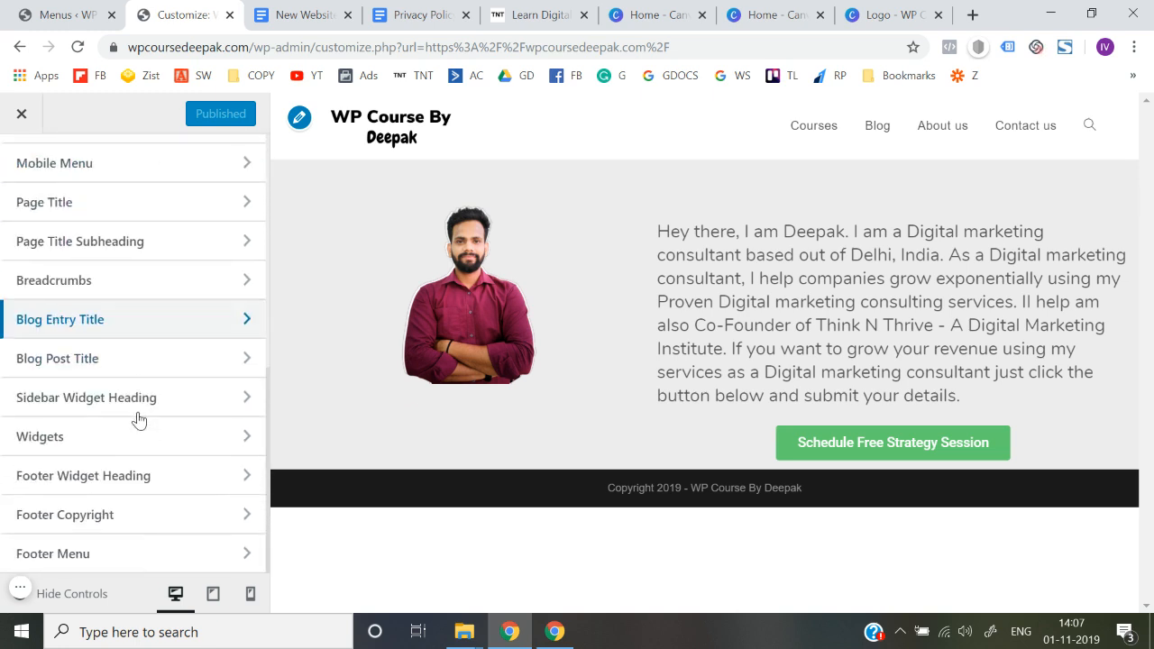
scroll(137, 418, "up", 6)
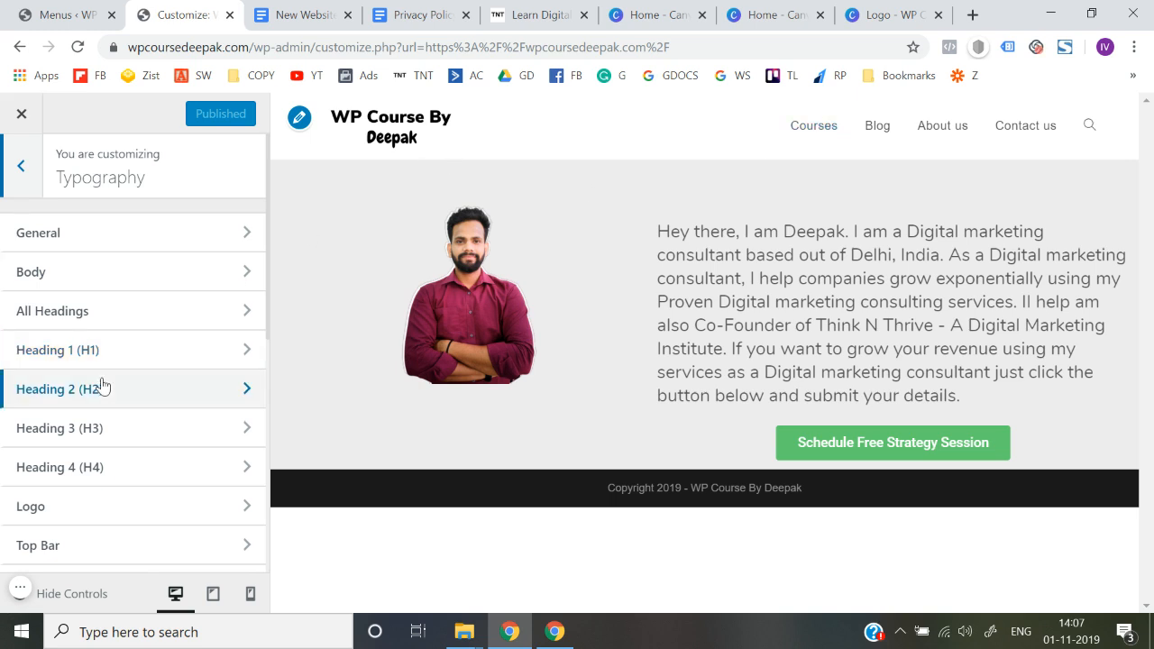
scroll(101, 384, "down", 3)
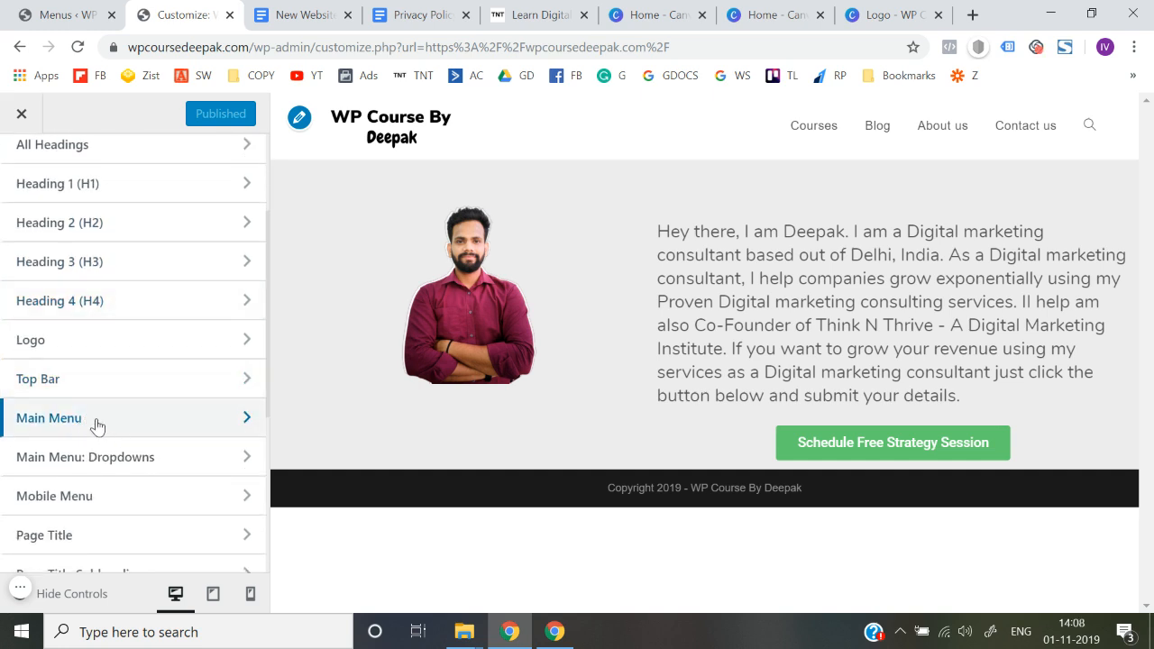
Set the font family of the main menu's typography to Nunito
left_click(134, 435)
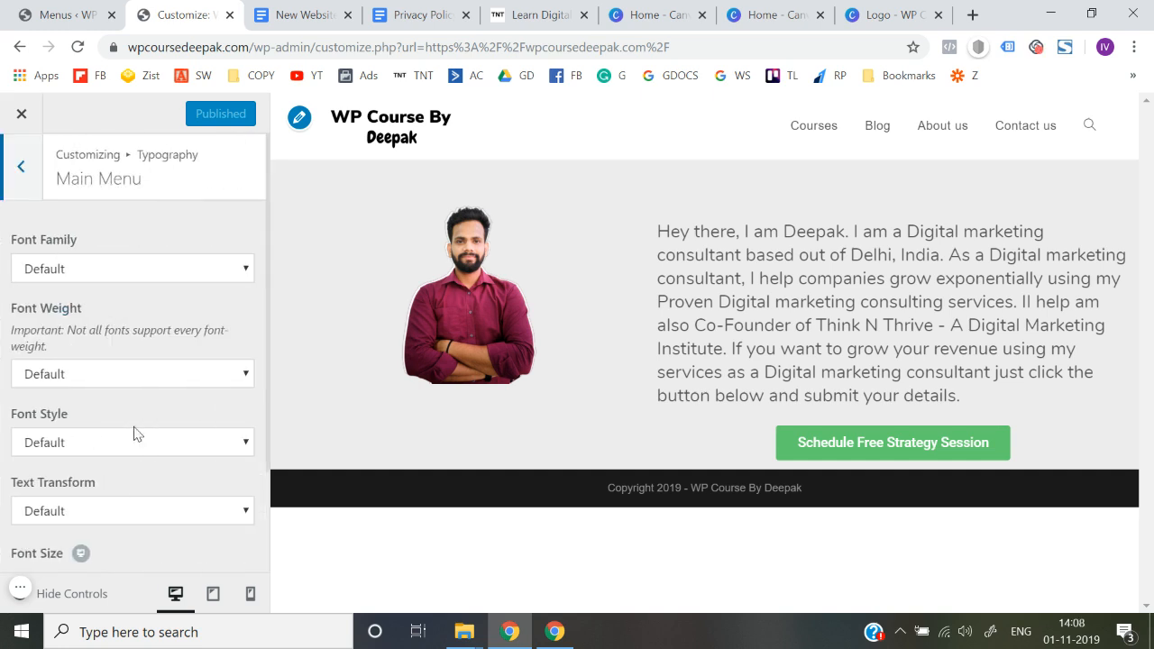
scroll(100, 274, "down", 1)
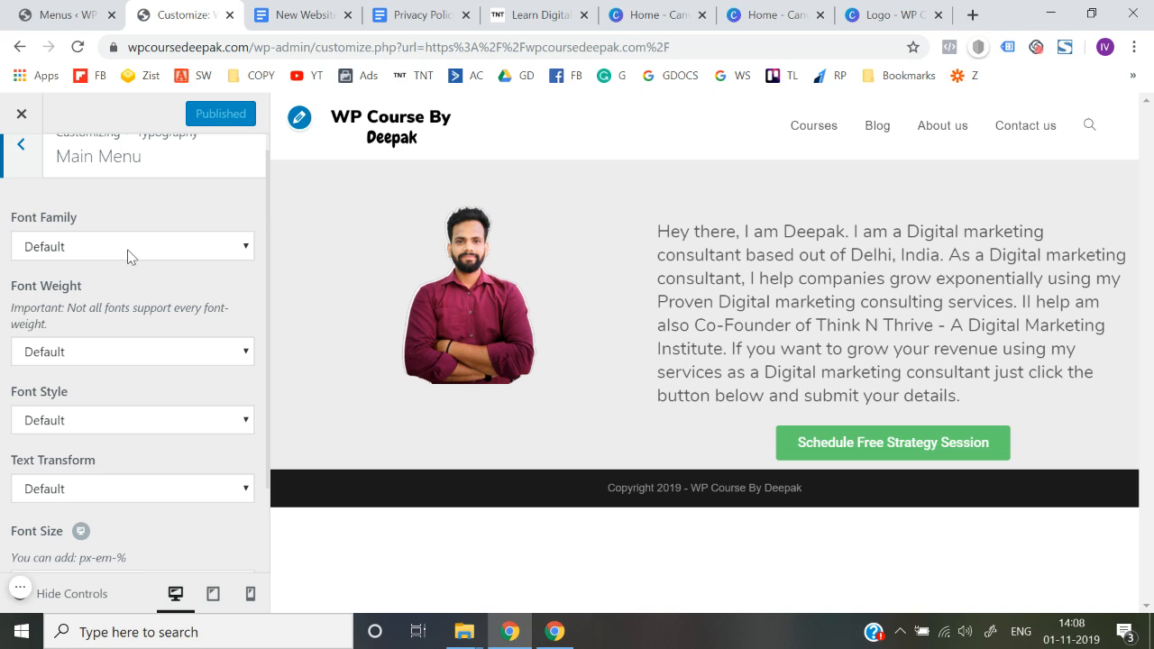
left_click(128, 253)
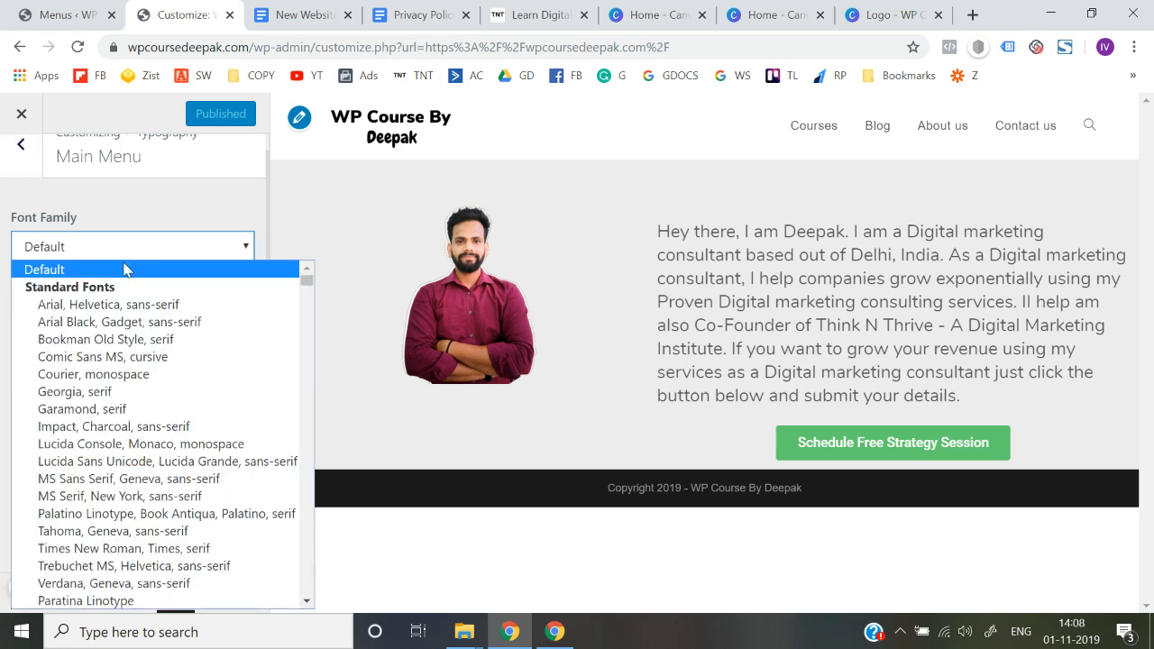
type("nun")
key("Return")
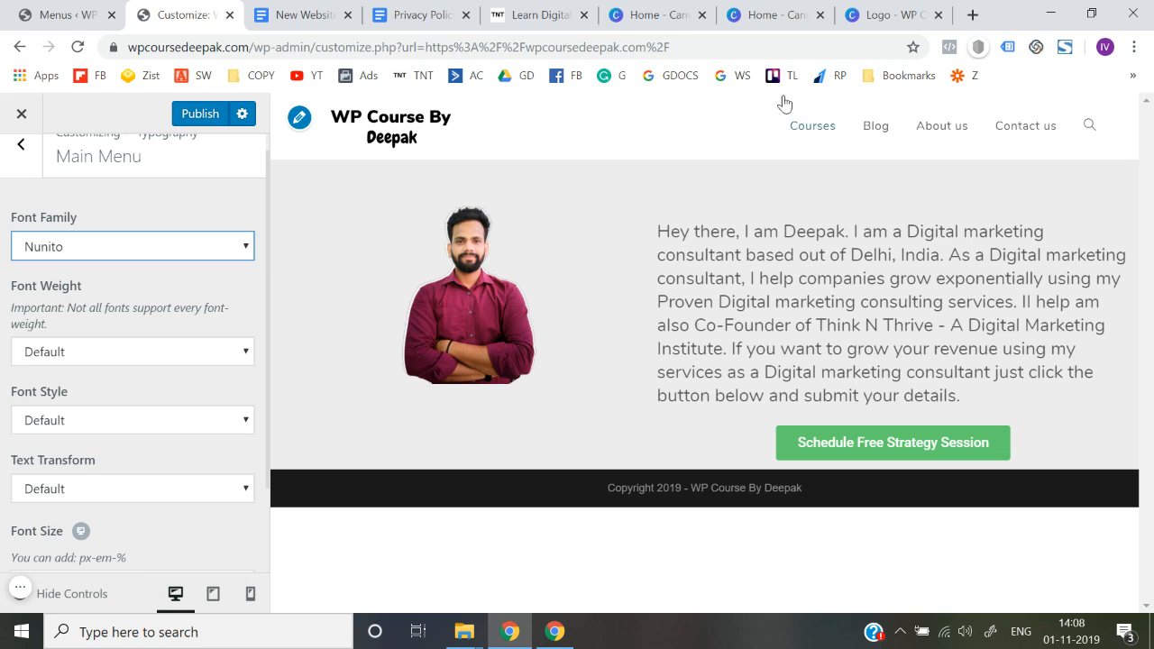
scroll(2, 388, "down", 1)
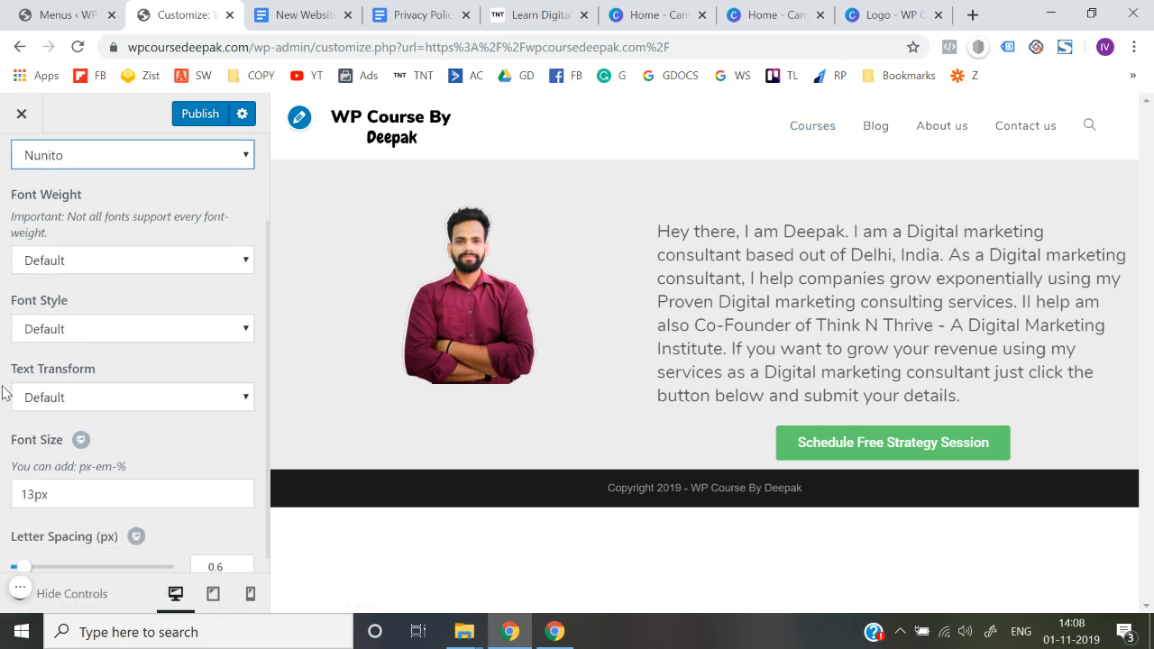
Set the main menu's font style to Normal and its font size to 15px
left_click(68, 330)
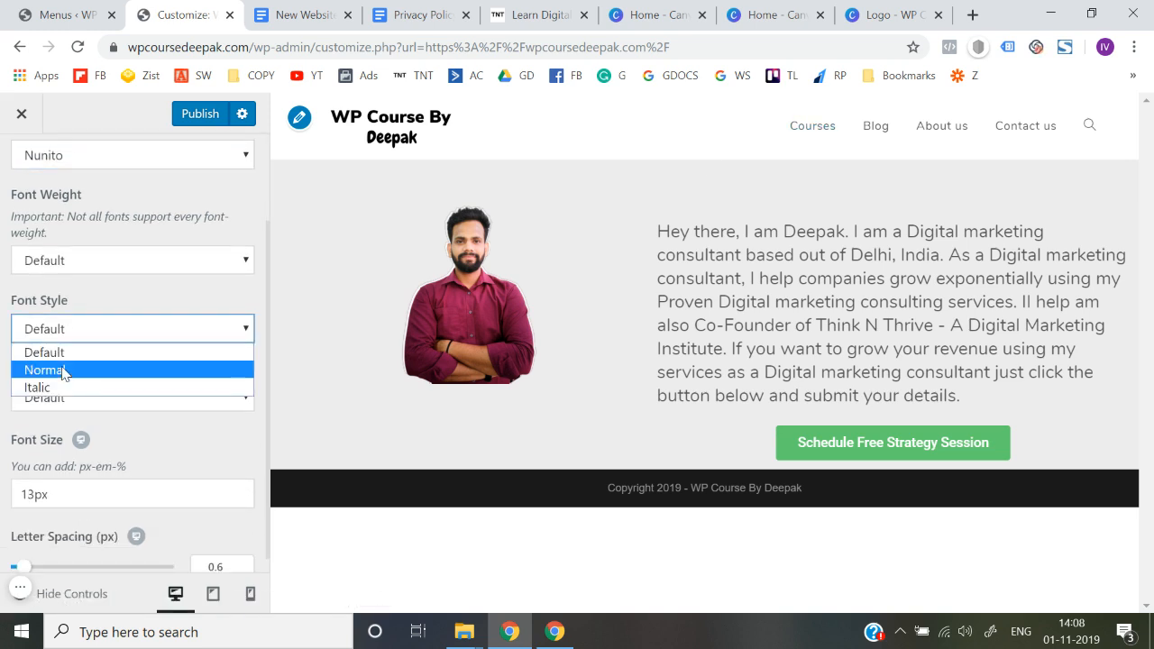
left_click(63, 370)
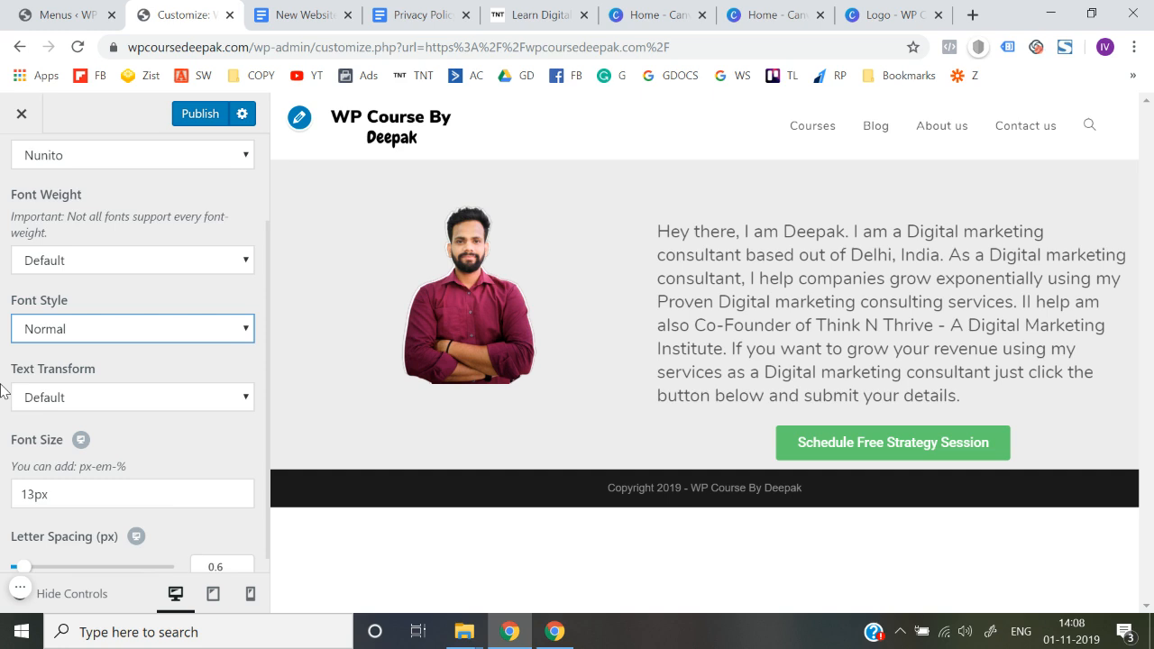
scroll(3, 388, "down", 1)
left_click(35, 481)
key("BackSpace")
type("5")
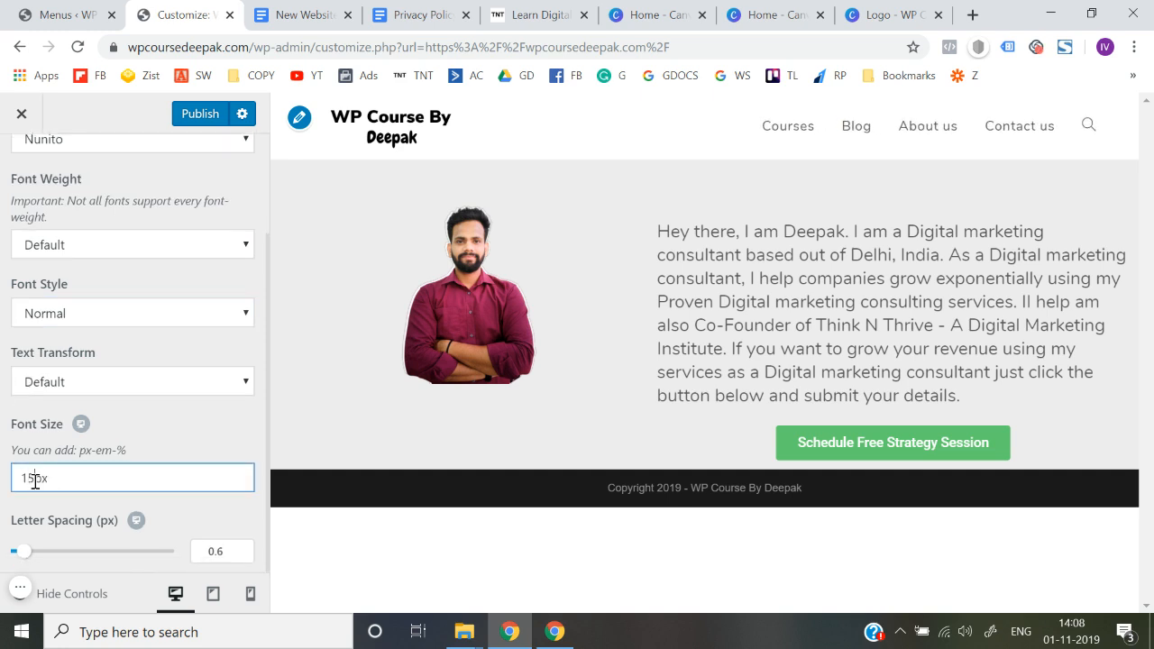
left_click(3, 453)
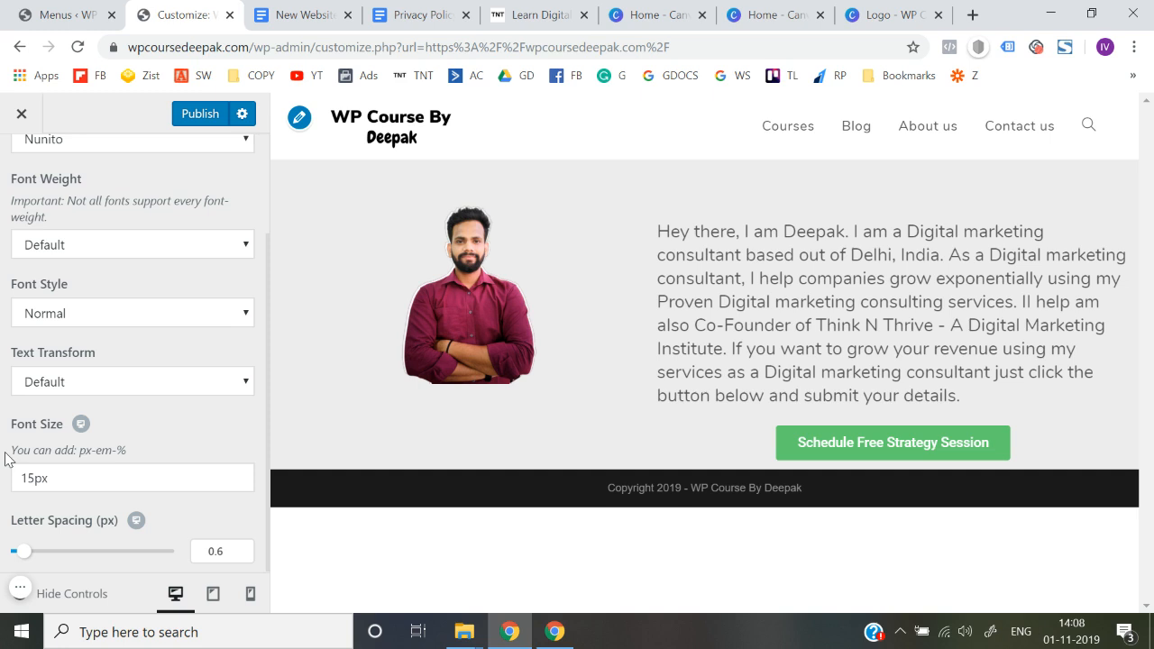
Publish the main menu typography changes and leave the customizer for the live site
scroll(6, 459, "down", 1)
scroll(4, 460, "up", 3)
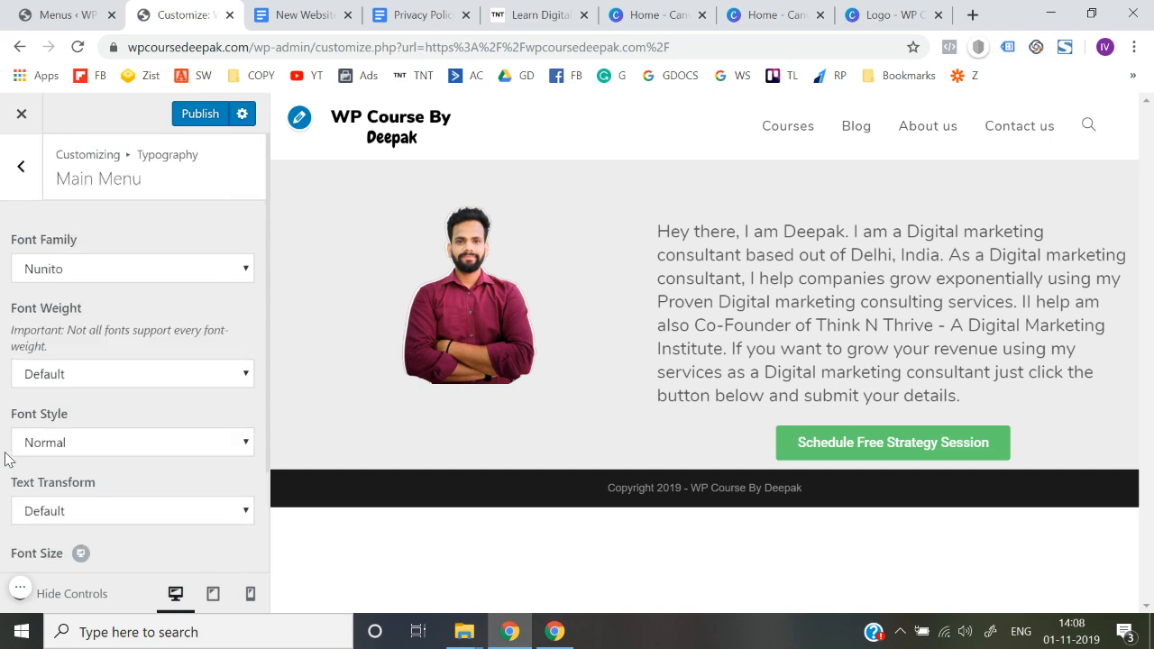
left_click(201, 125)
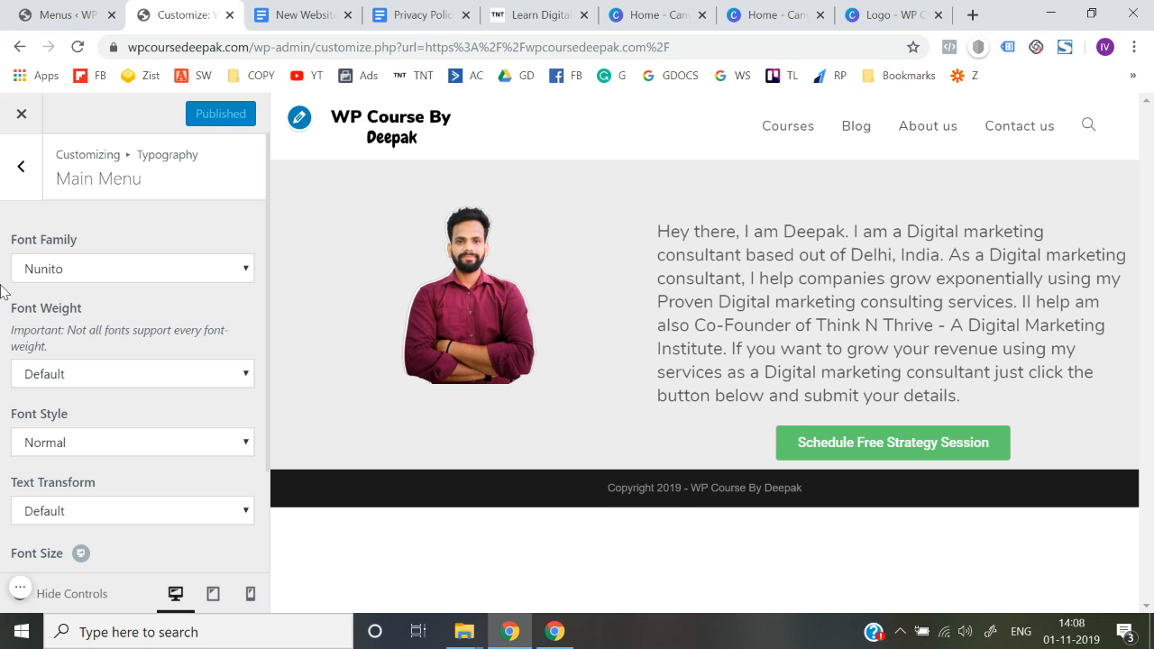
left_click(22, 132)
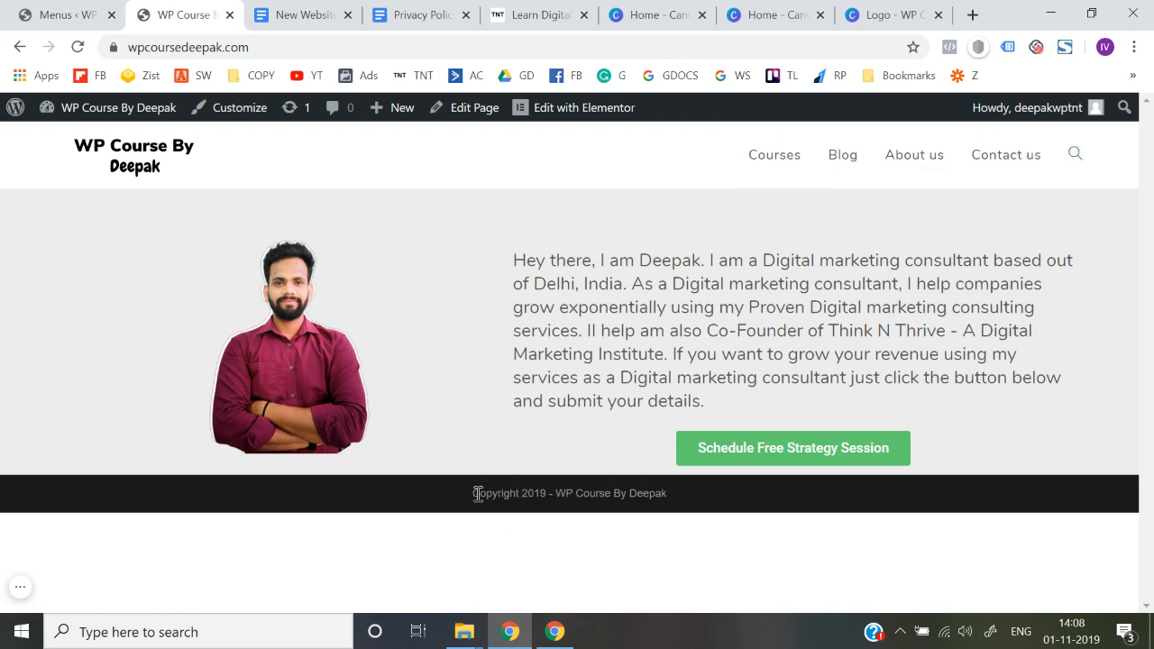
Examine the copyright line in the live home page's footer
left_click_drag(478, 494, 741, 506)
left_click(776, 508)
left_click_drag(484, 491, 761, 503)
left_click(760, 504)
left_click_drag(478, 499, 765, 507)
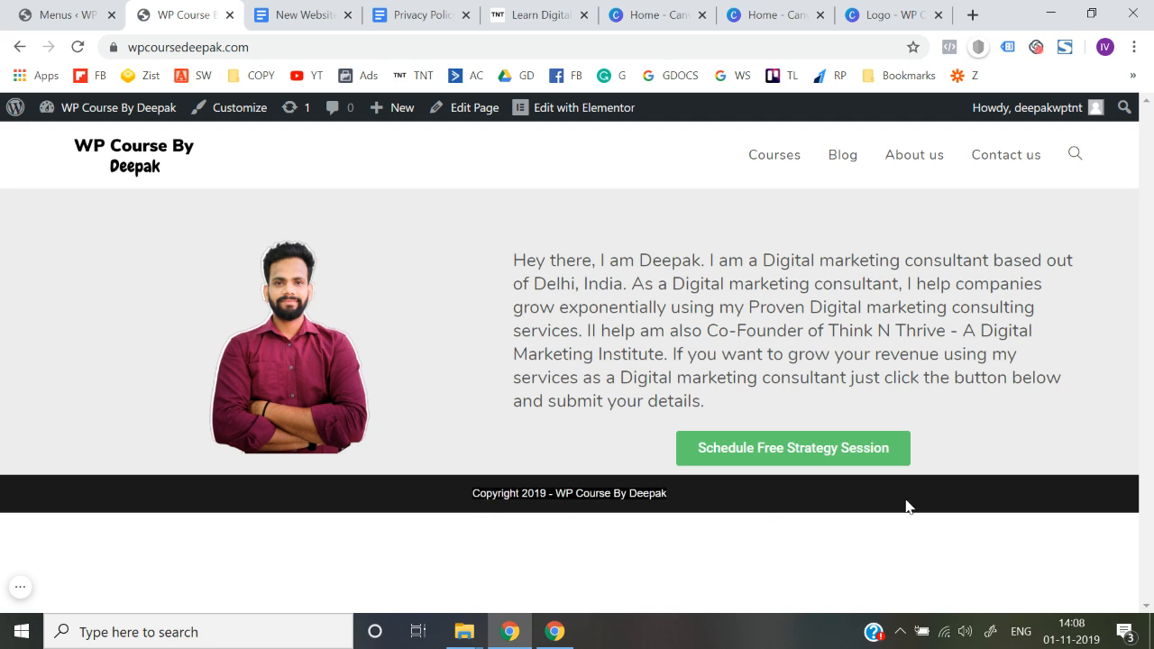
Create a new page titled "Privacy Policy" from the dashboard and publish it
mouse_move(158, 116)
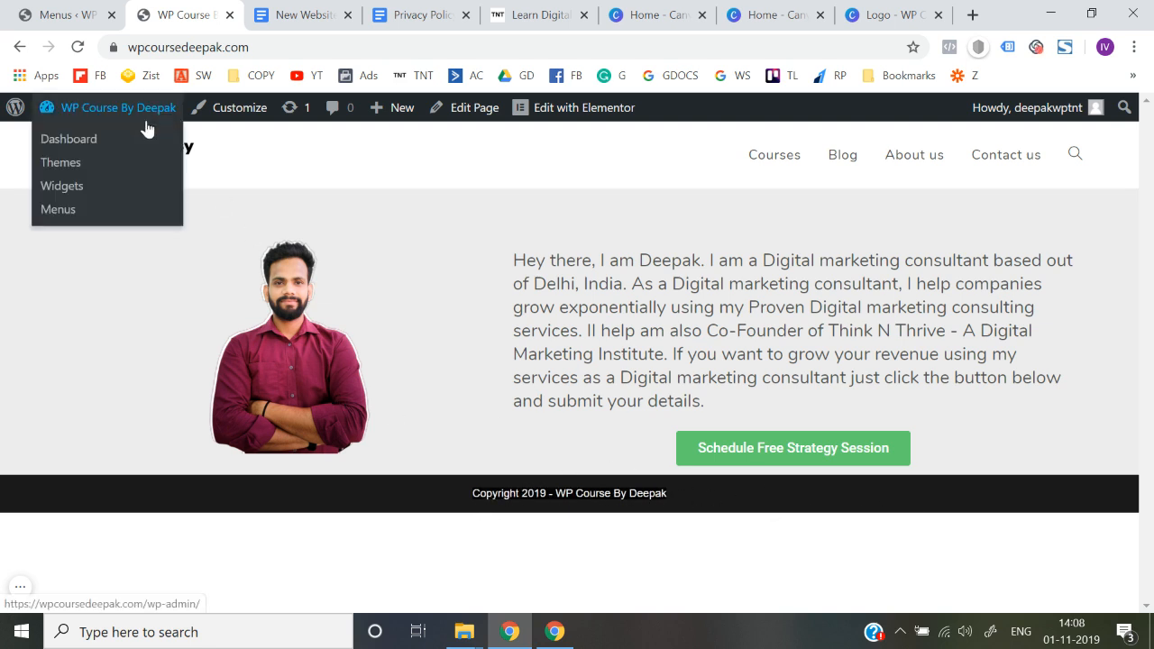
left_click(72, 142)
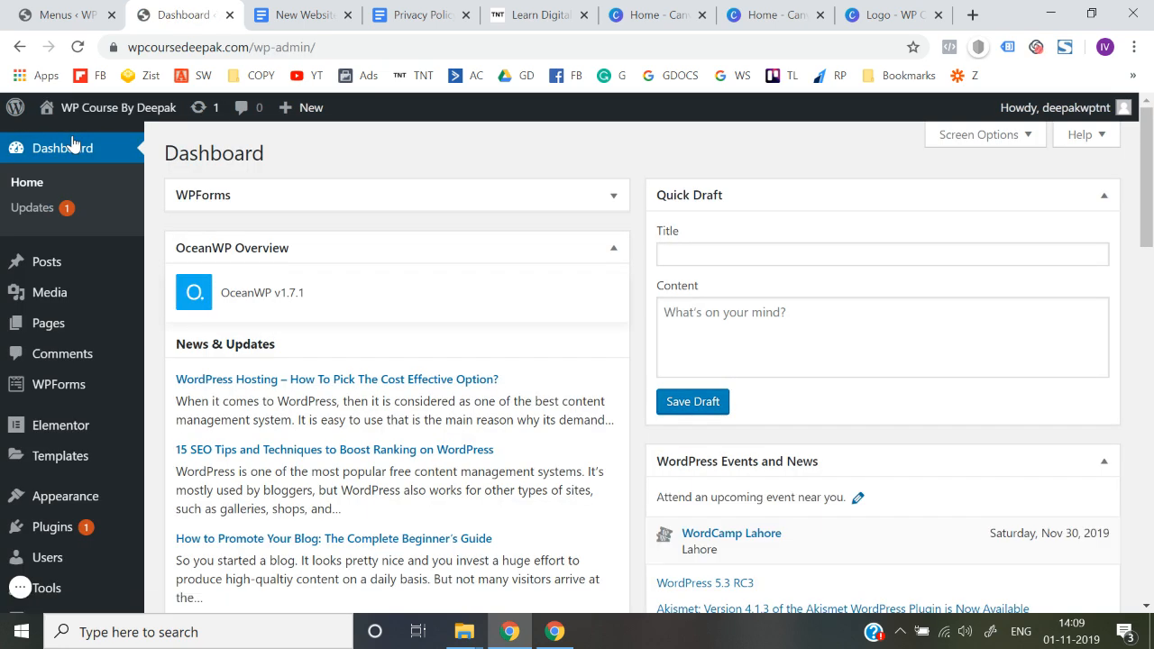
mouse_move(73, 329)
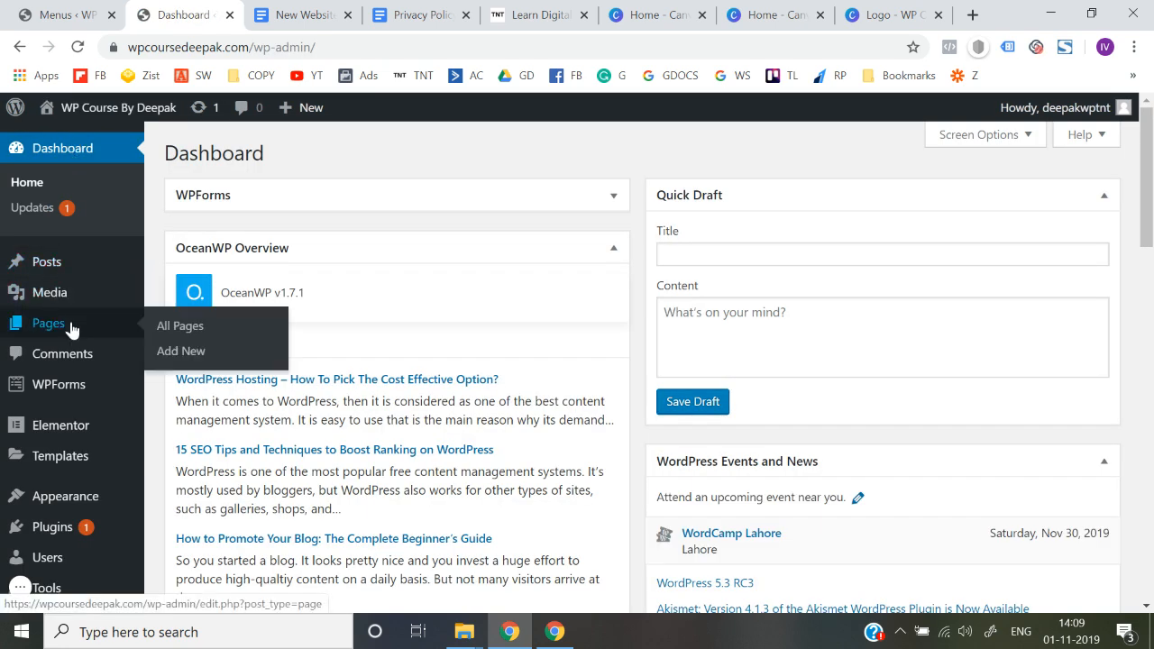
left_click(190, 357)
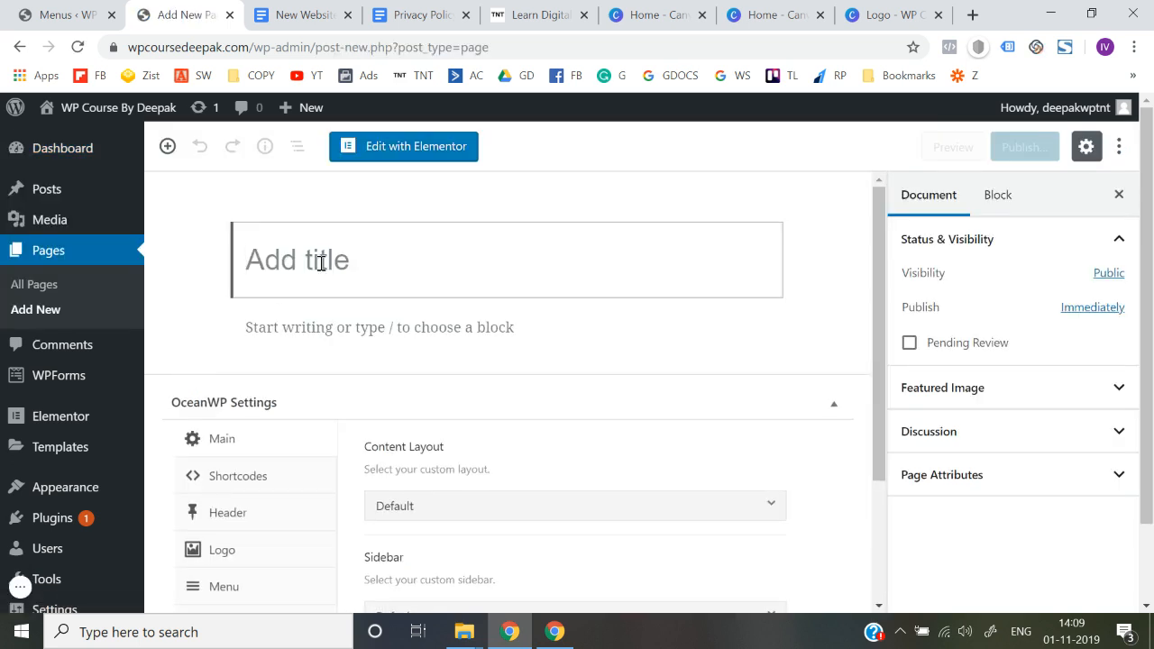
type("Prica")
type("y")
key("BackSpace")
key("BackSpace")
type("vacy Policy")
left_click(1021, 148)
left_click(1020, 149)
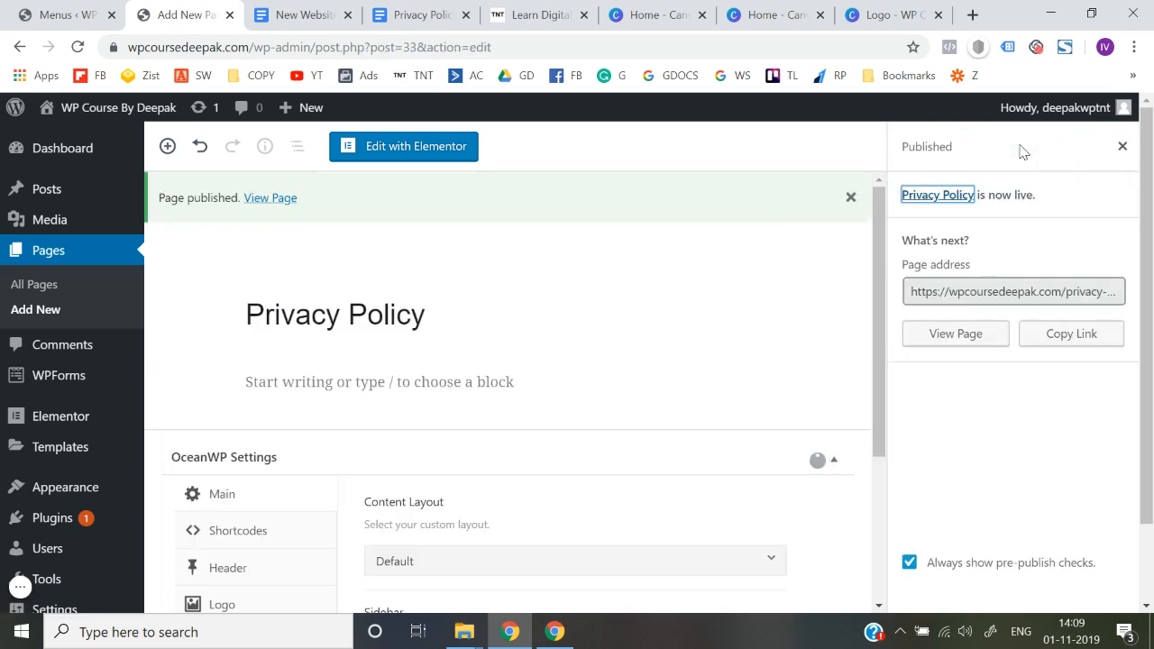
Create a new navigation menu named "Footer menu" under the site's appearance settings
scroll(141, 369, "down", 1)
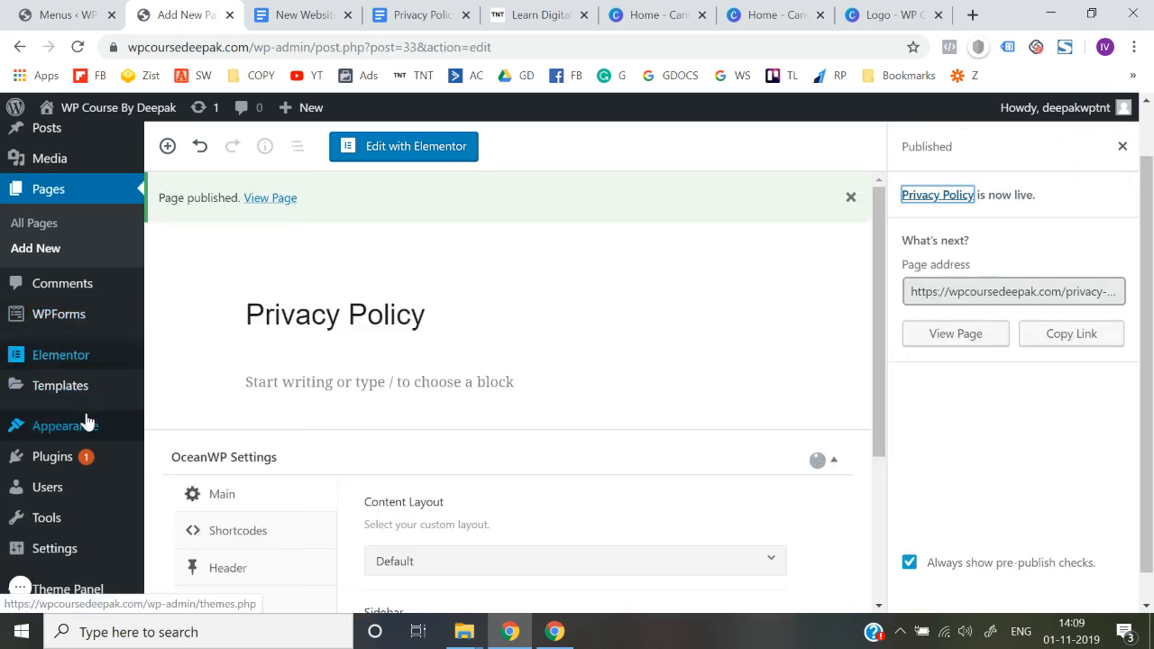
mouse_move(87, 426)
left_click(185, 505)
left_click(185, 505)
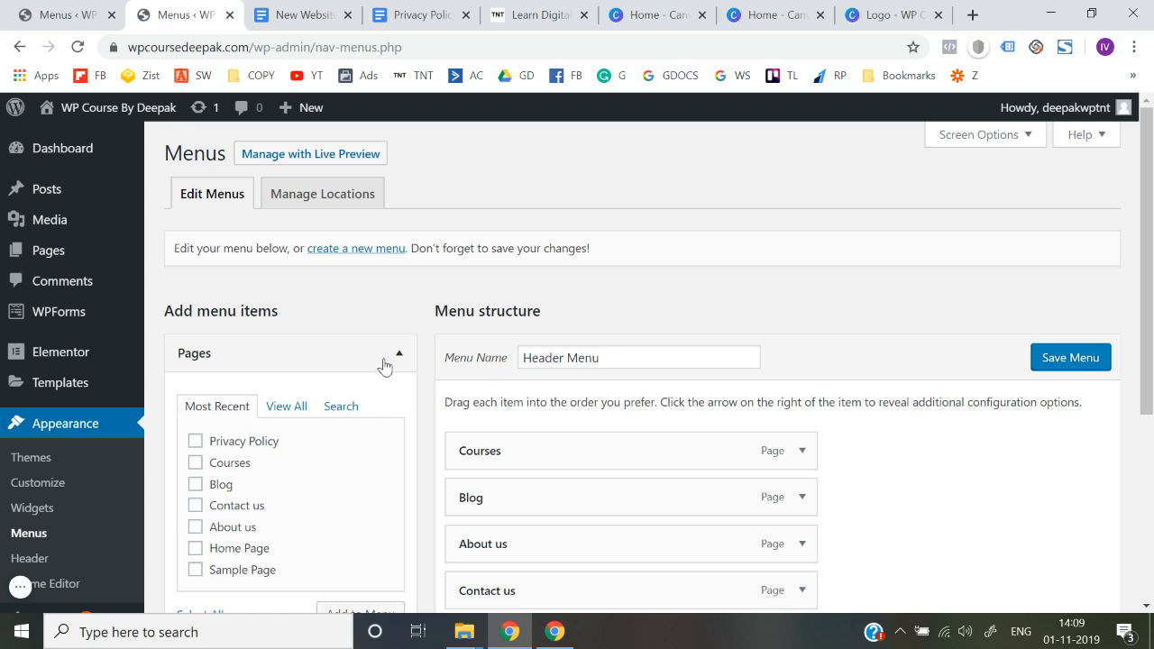
left_click(357, 254)
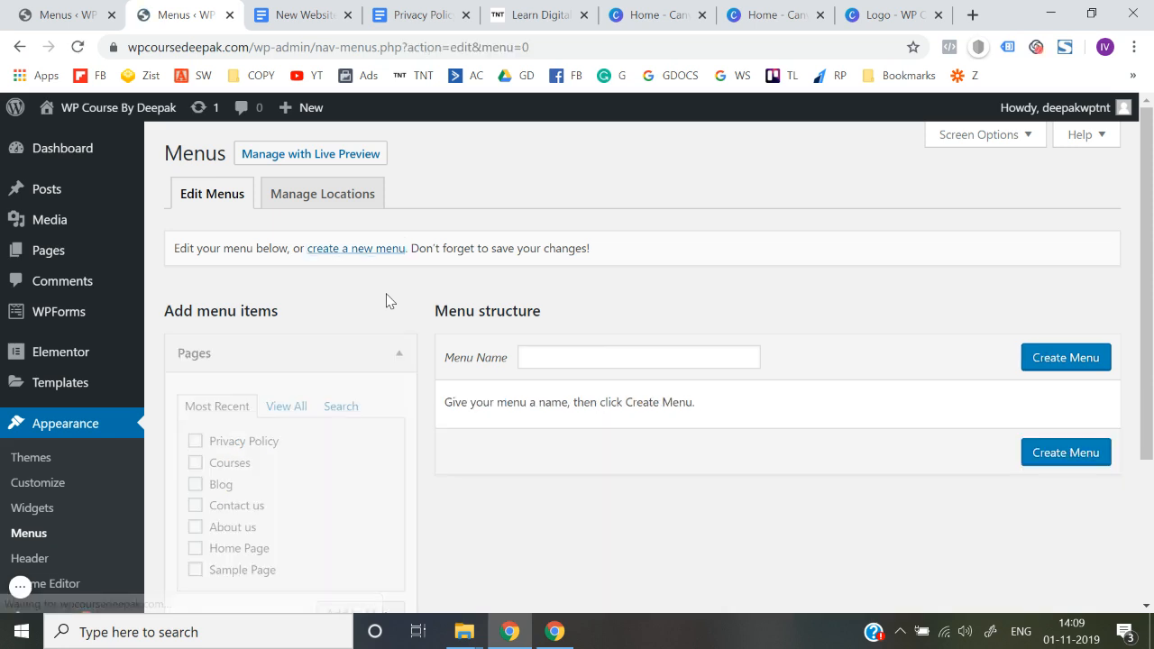
left_click(548, 351)
type("Footer menu")
key("Tab")
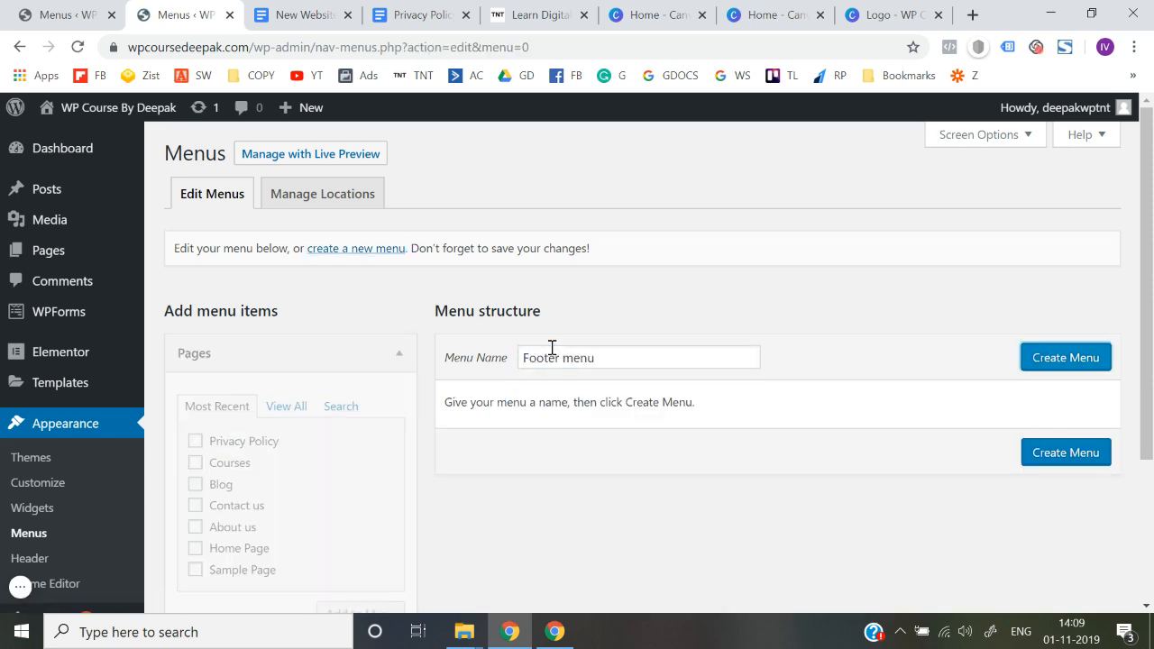
left_click(1066, 361)
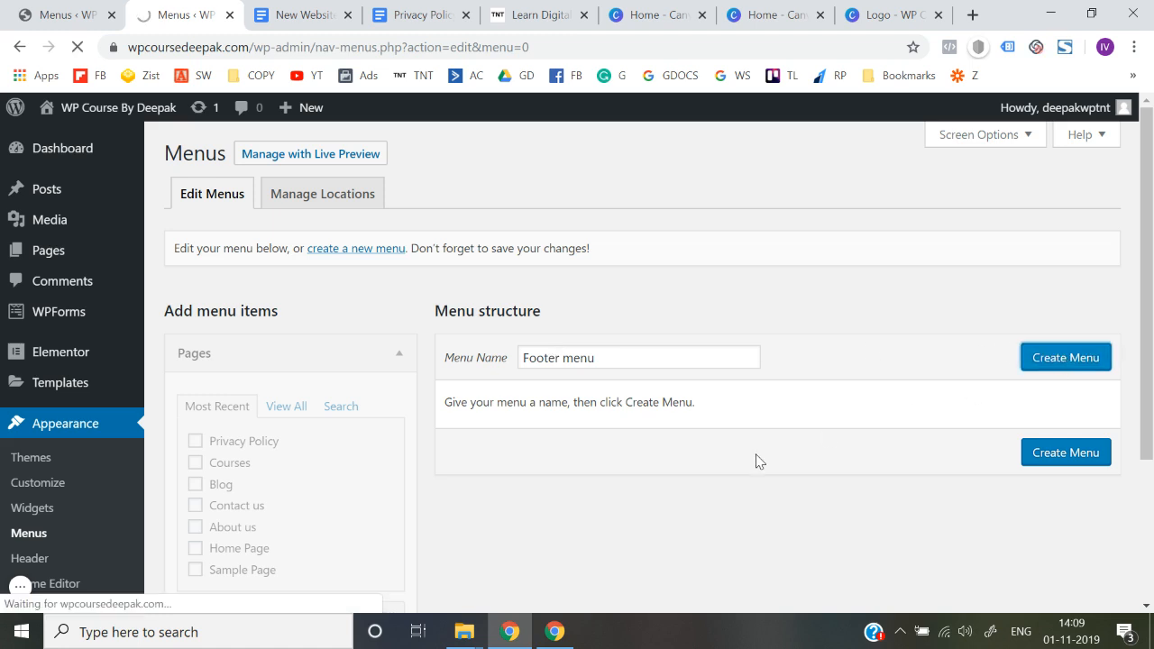
Add the Privacy Policy page to Footer menu, assign the menu to the Footer display location and save it
scroll(756, 459, "down", 2)
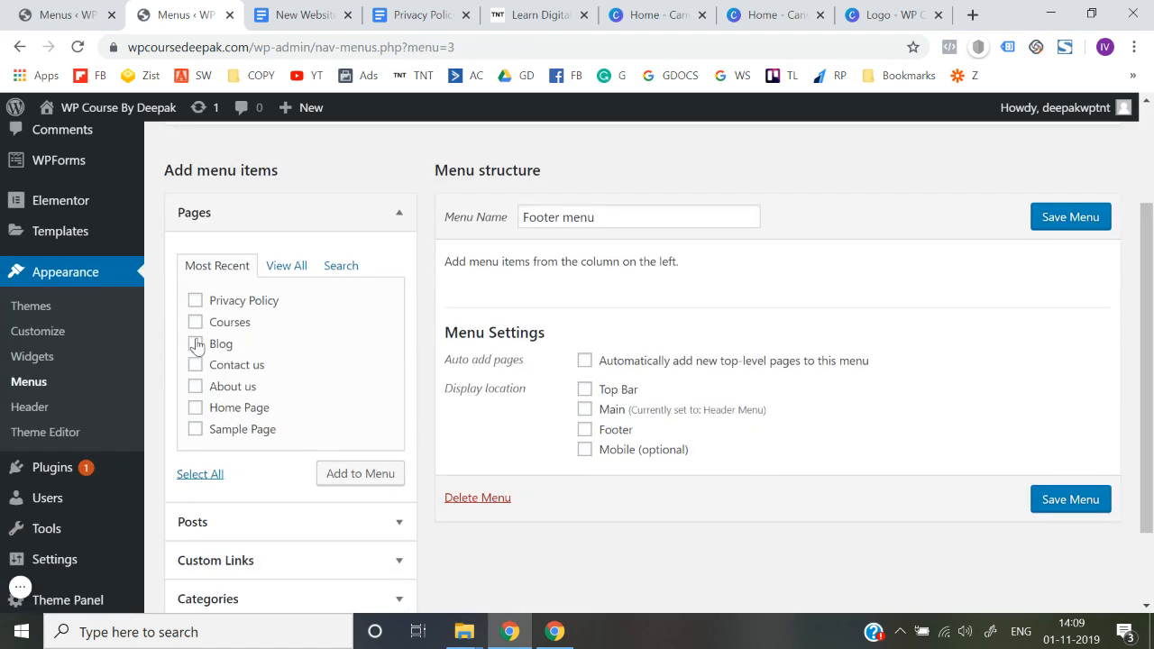
left_click(195, 302)
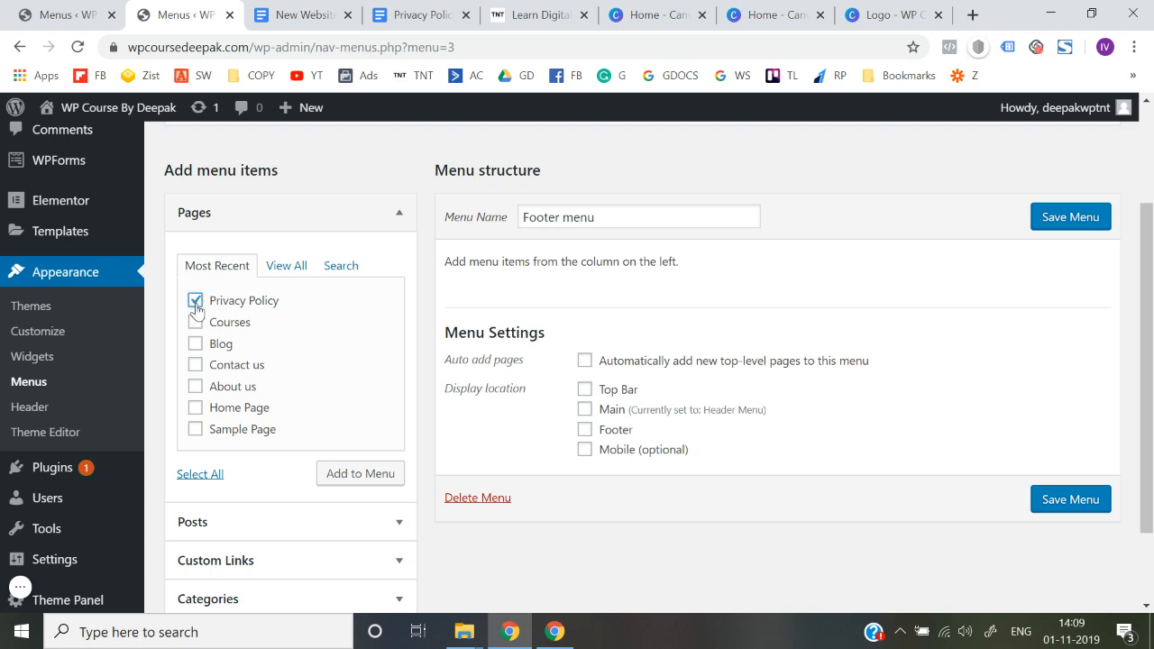
left_click(336, 476)
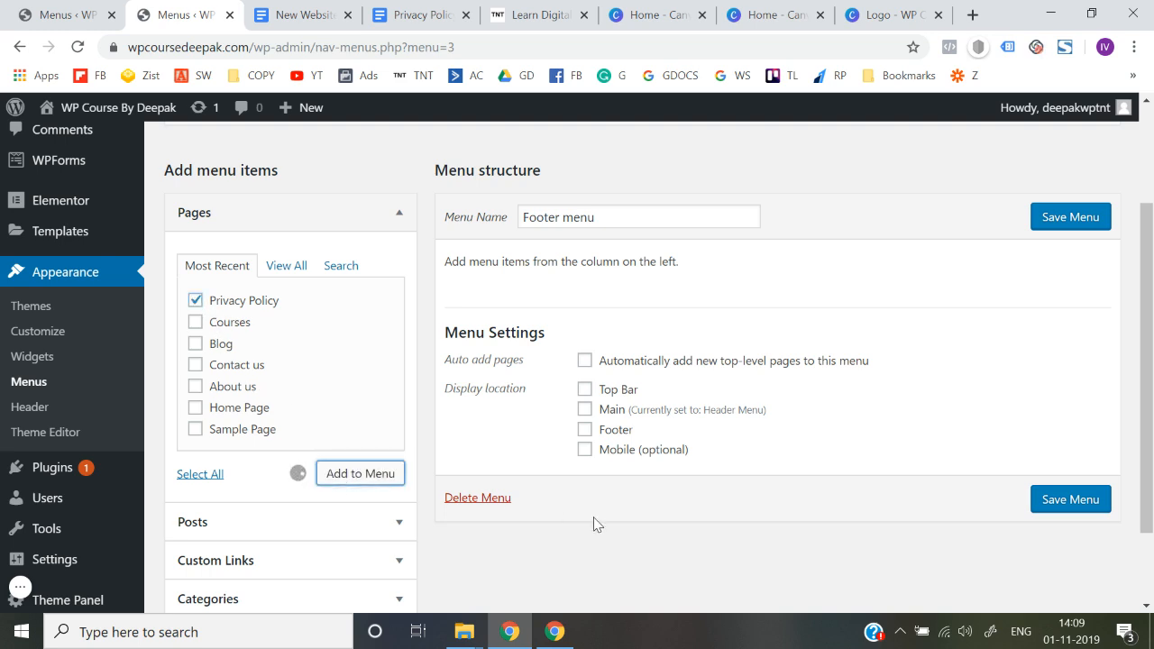
scroll(595, 518, "down", 1)
left_click(583, 440)
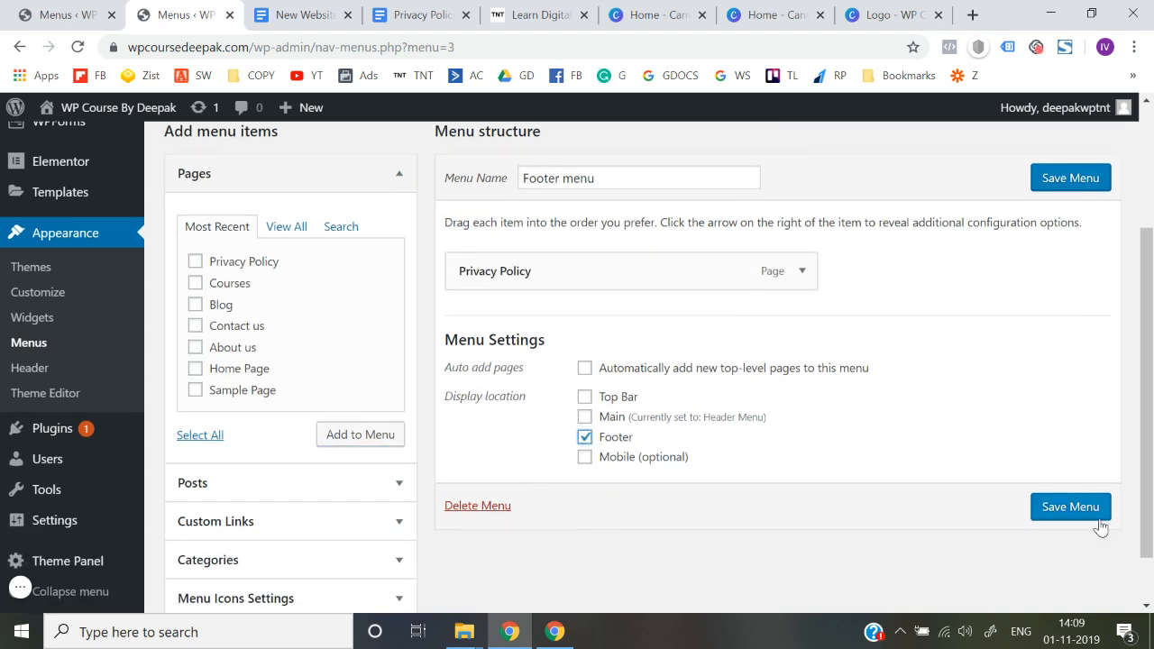
left_click(1074, 508)
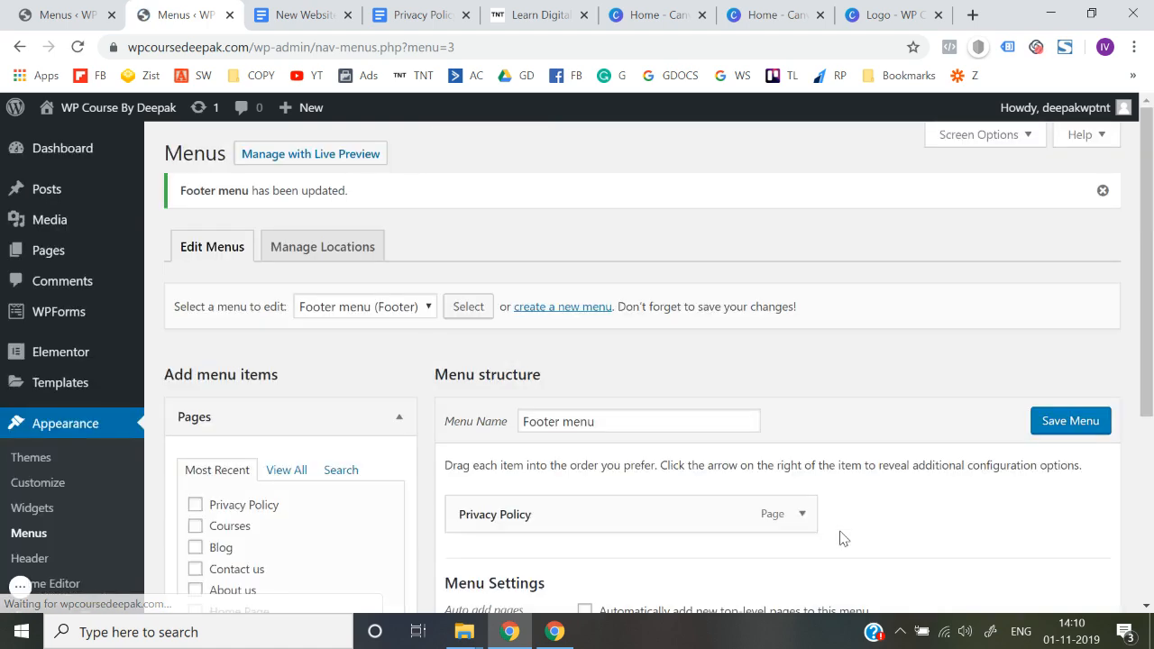
scroll(841, 537, "down", 3)
scroll(840, 538, "up", 3)
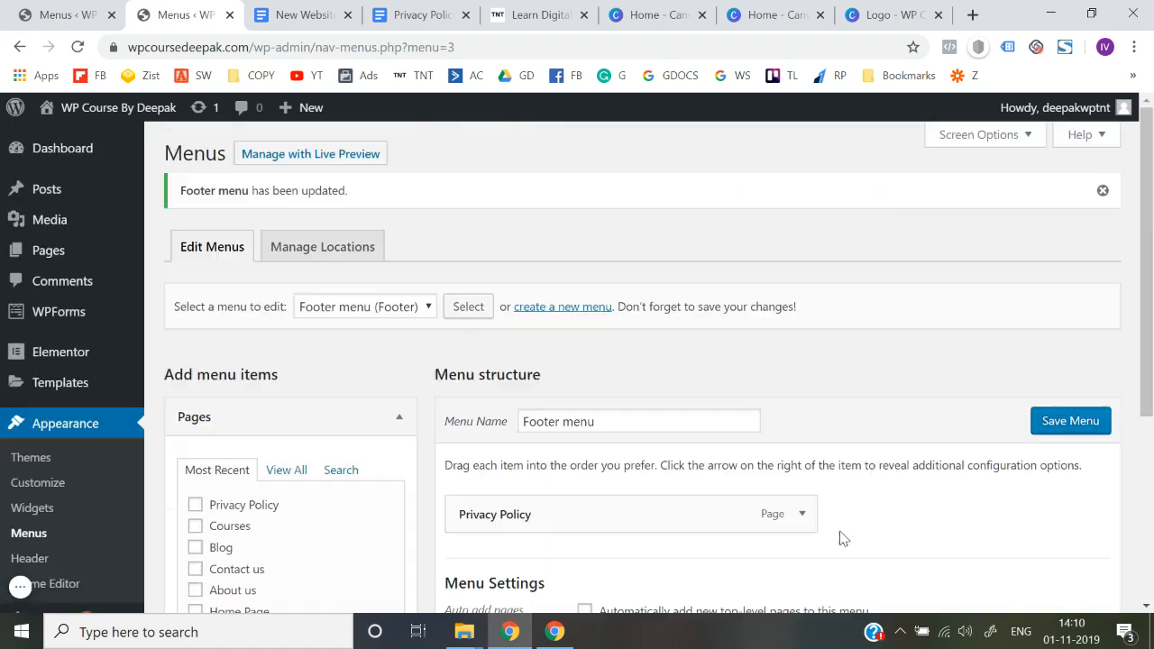
View the live site in a new browser tab to check the footer menu
mouse_move(90, 108)
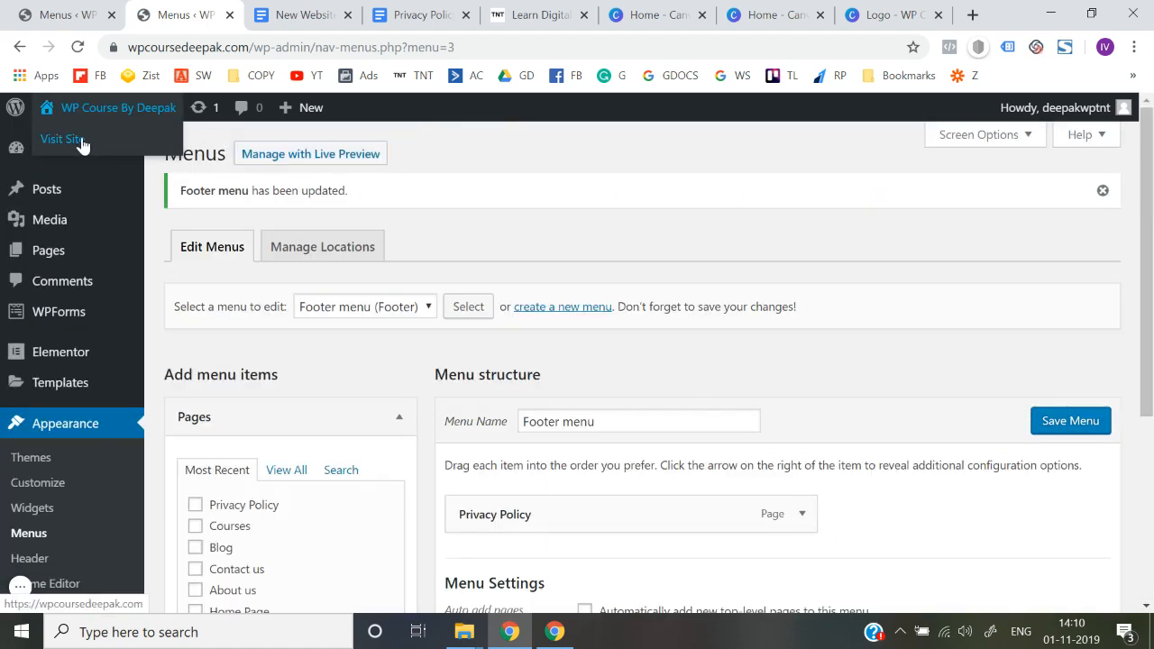
right_click(79, 141)
left_click(106, 153)
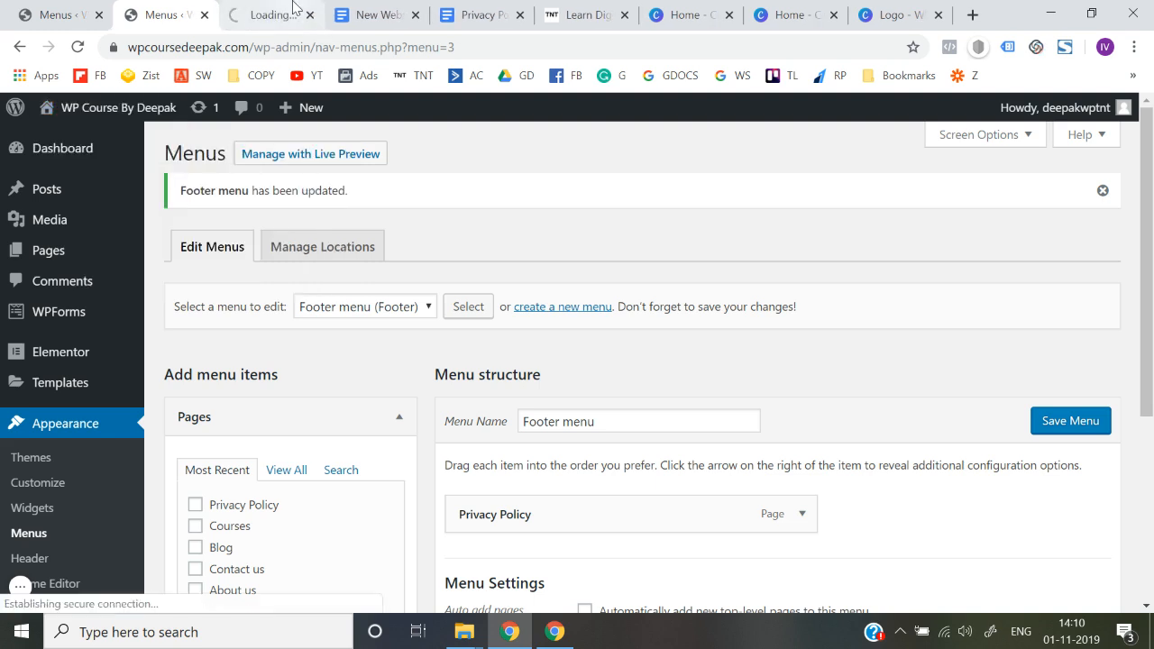
key("ctrl+Tab")
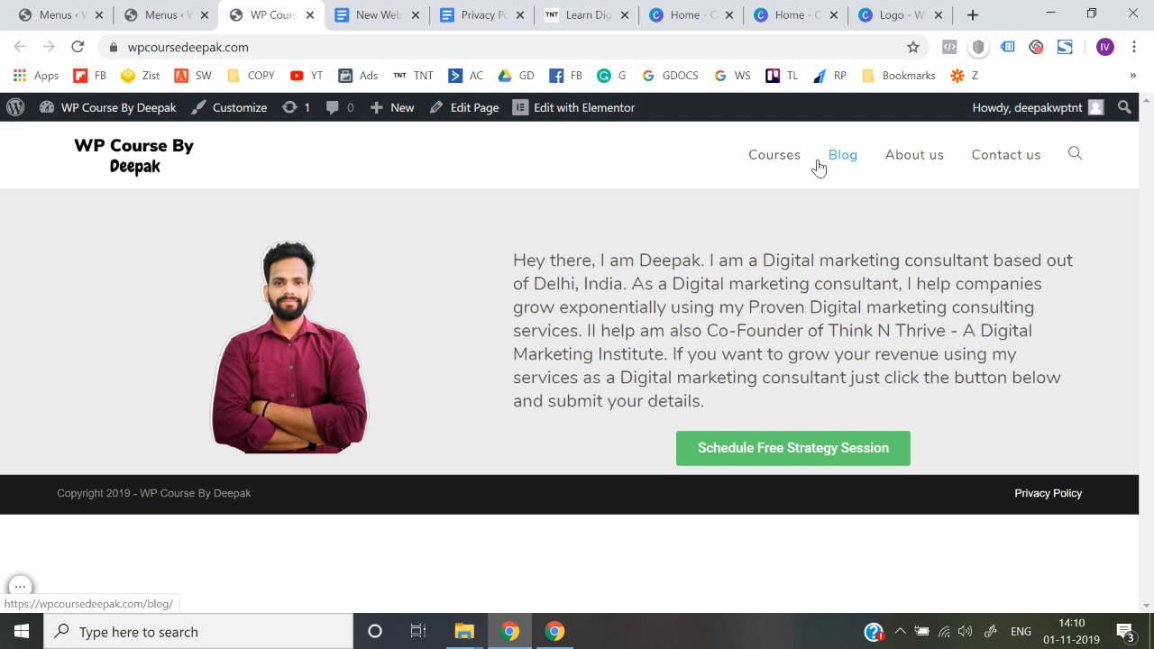
Return to the menu editor and load Header Menu (Main) for editing
left_click(189, 12)
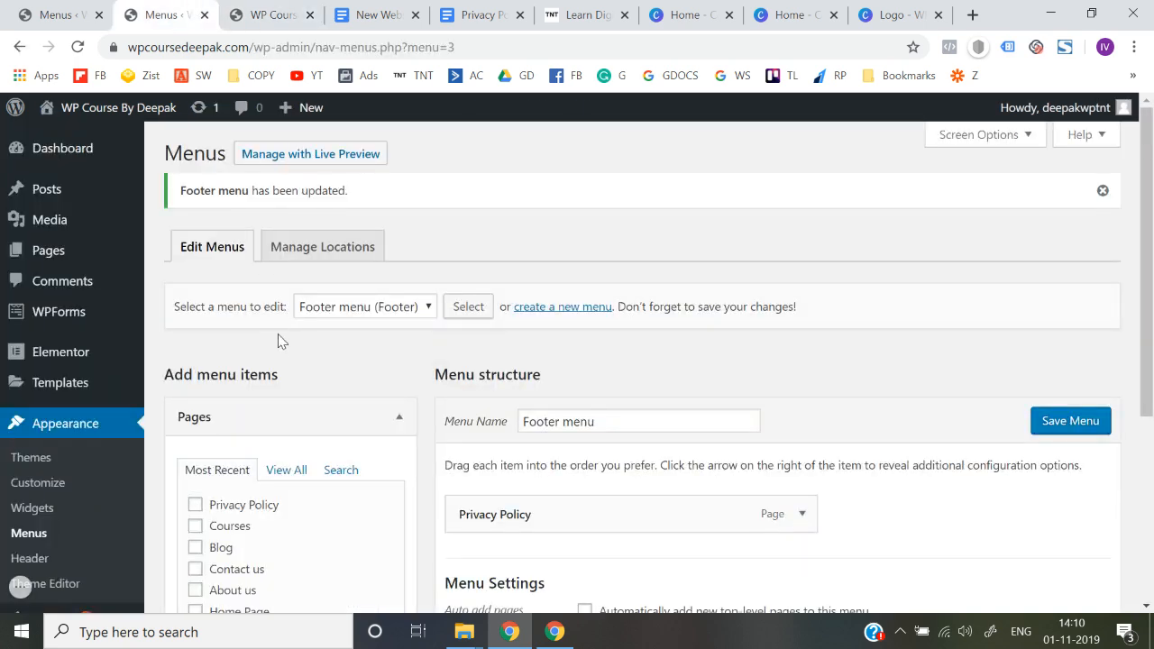
scroll(278, 348, "down", 1)
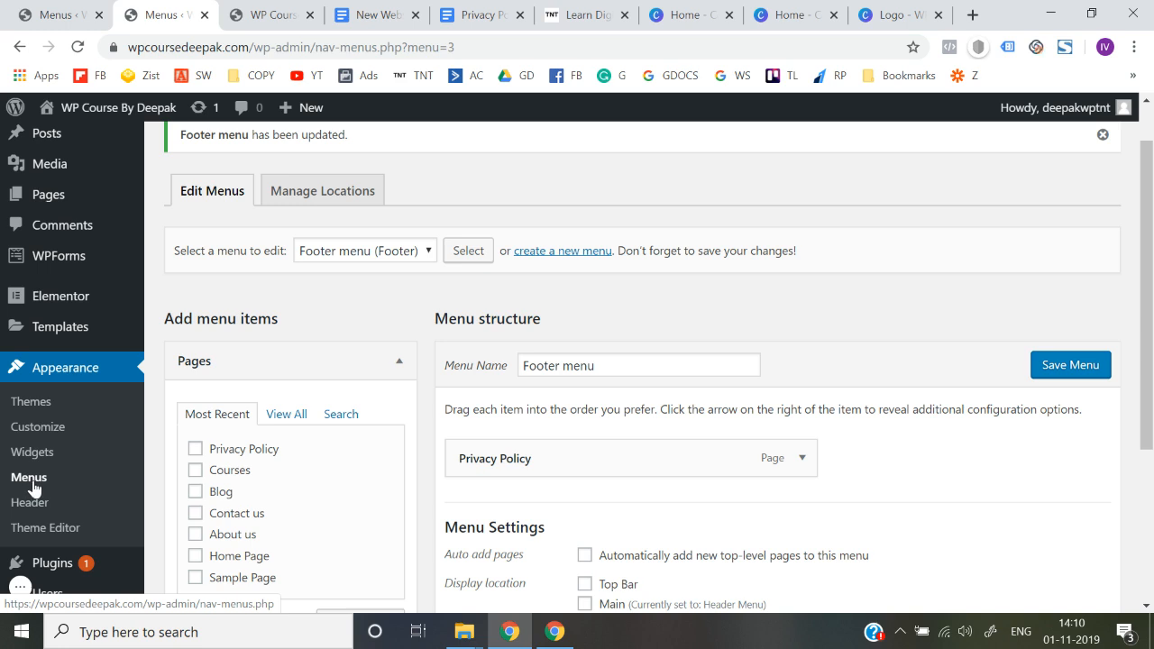
left_click(372, 259)
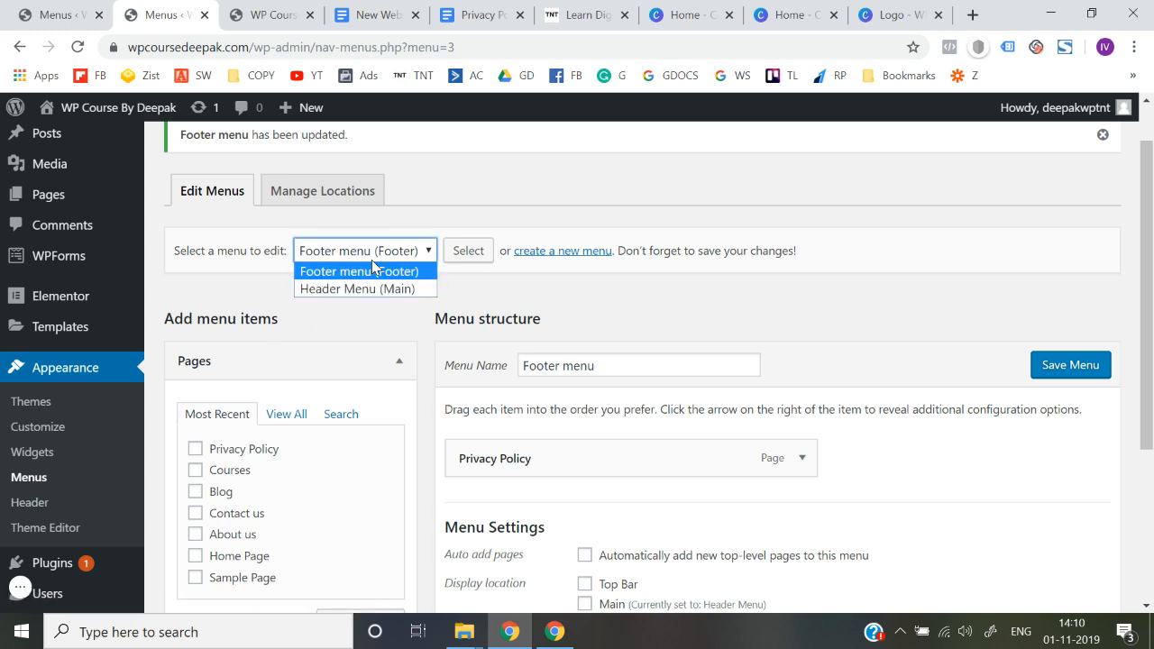
left_click(365, 290)
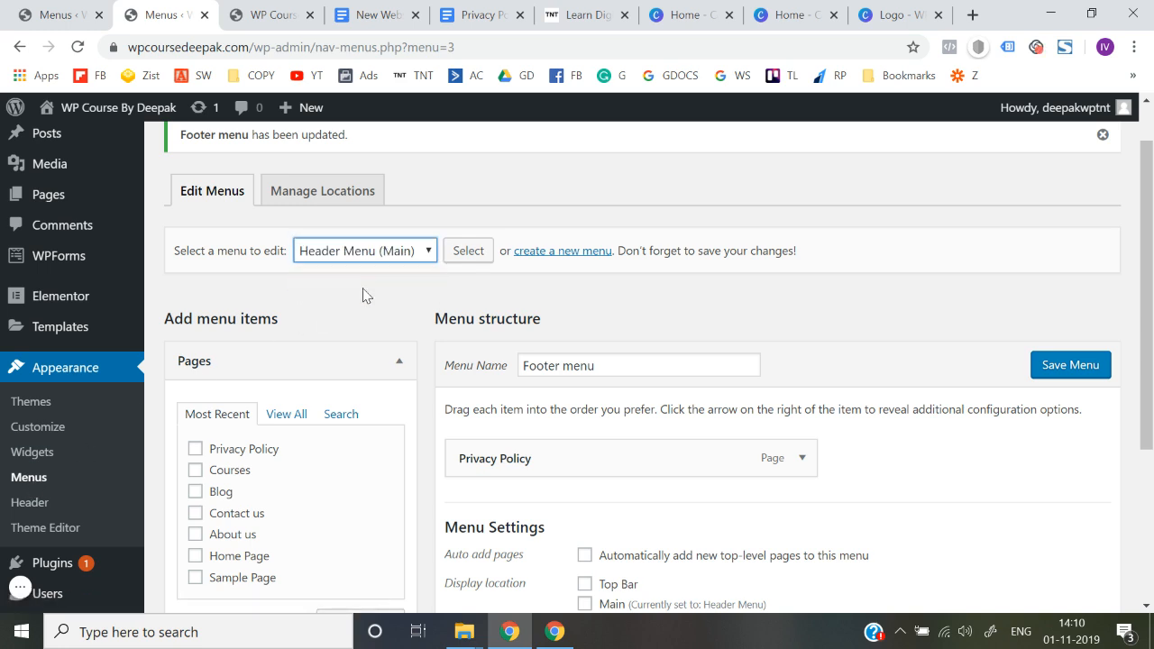
left_click(469, 252)
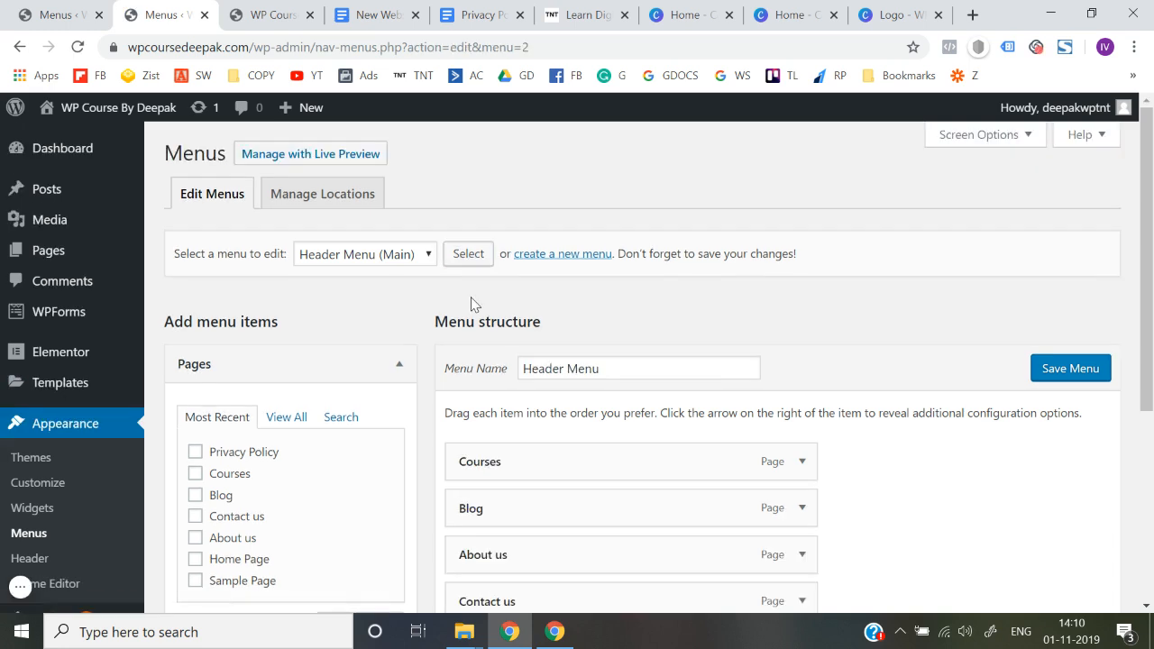
Open the icon picker for the Courses item of the header menu and search the Font Awesome icons for "cou"
scroll(502, 289, "down", 2)
left_click(802, 283)
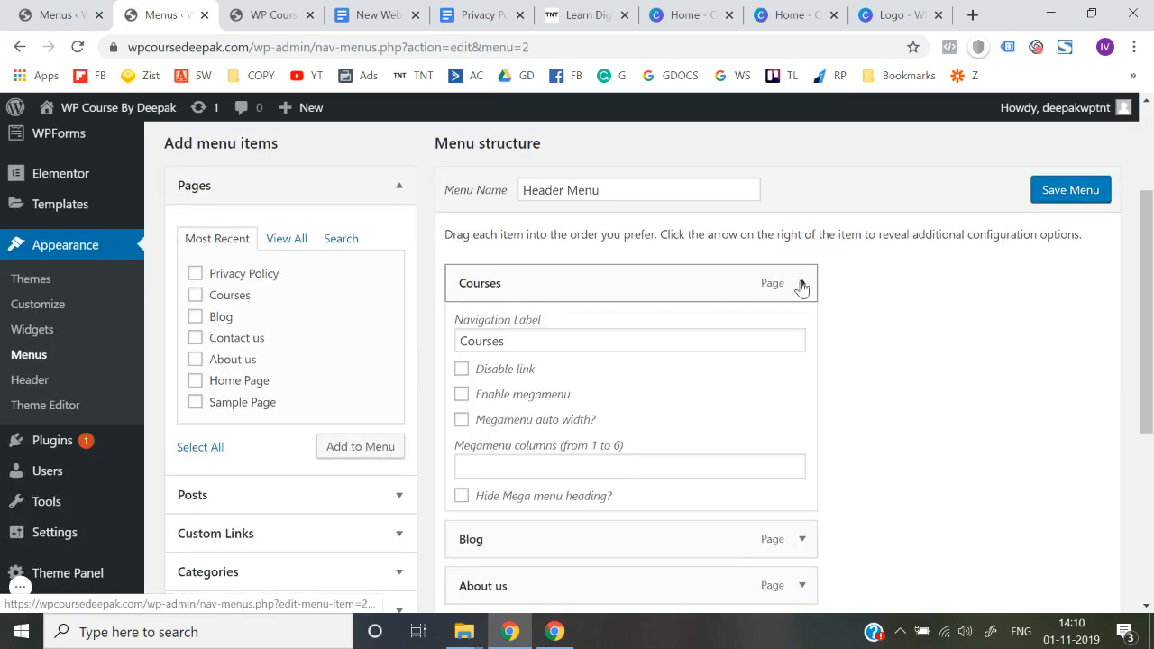
scroll(802, 286, "down", 1)
scroll(647, 347, "down", 1)
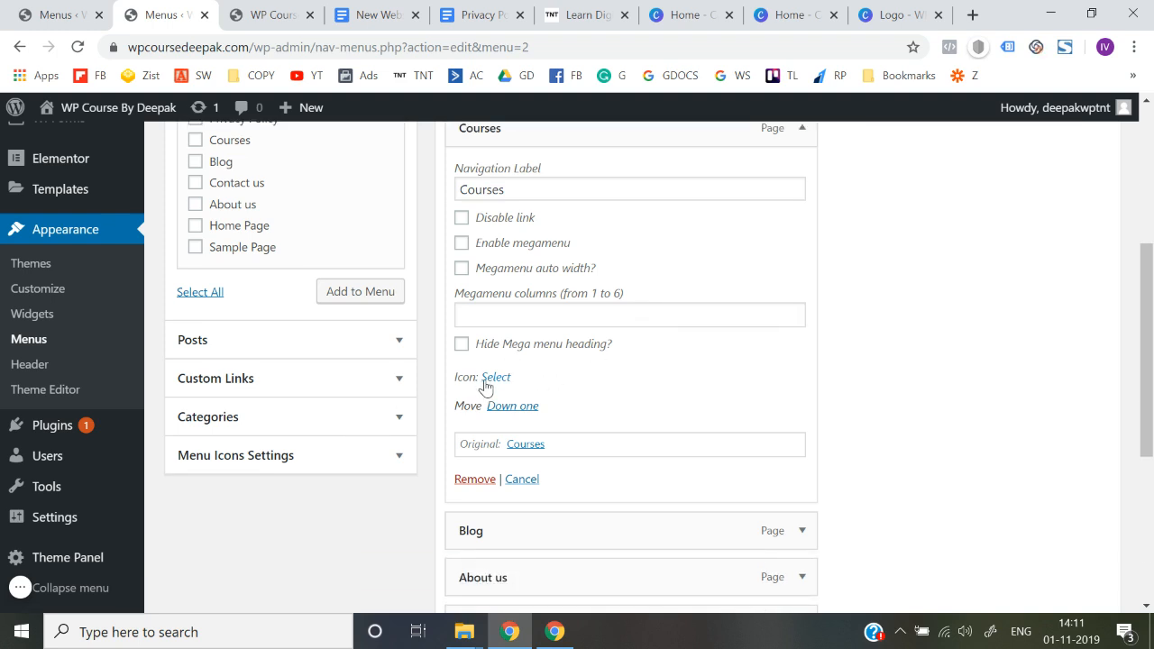
left_click(486, 379)
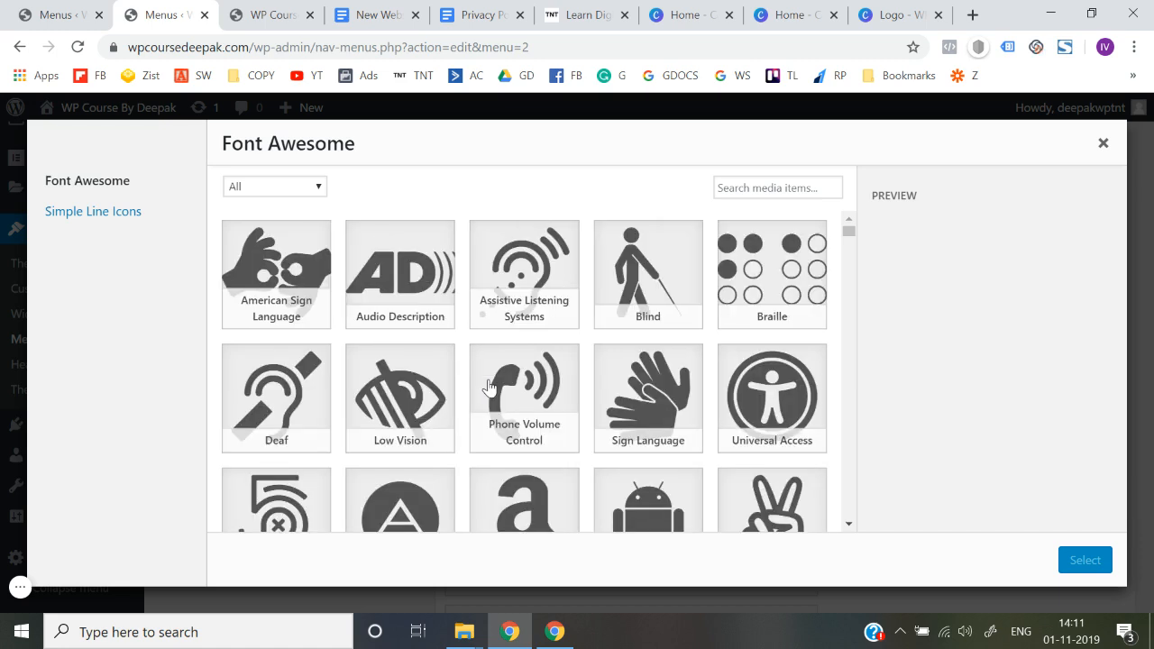
left_click(752, 193)
type("cou")
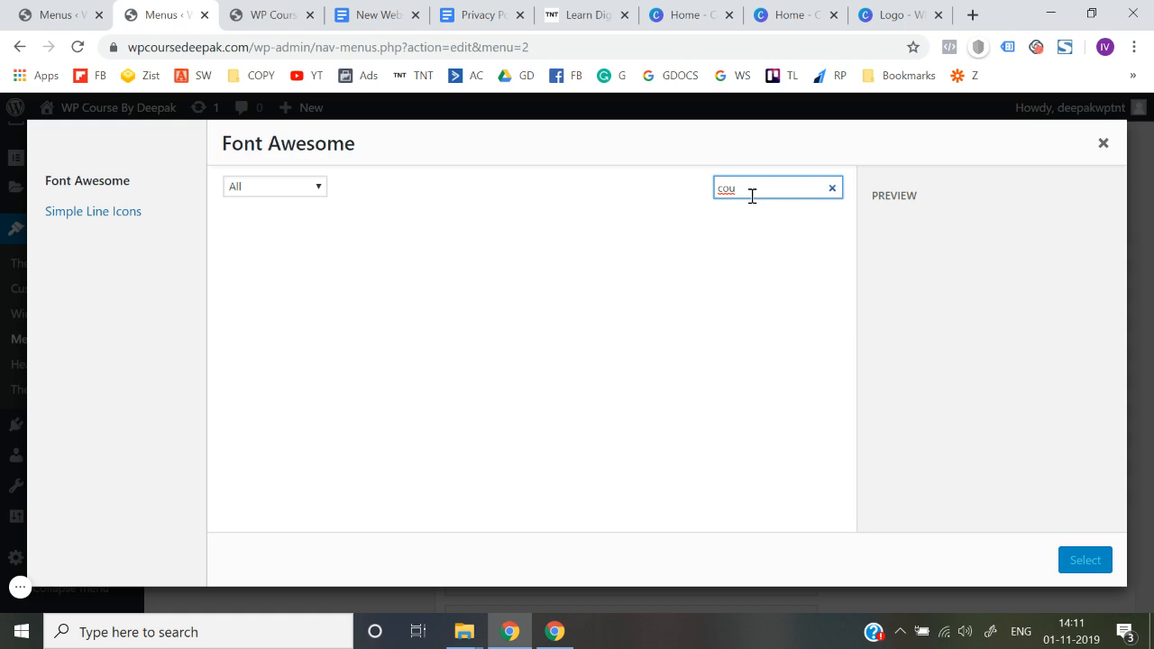
Assign the Cursor icon from Simple Line Icons to the Courses menu item and save the header menu
left_click(111, 214)
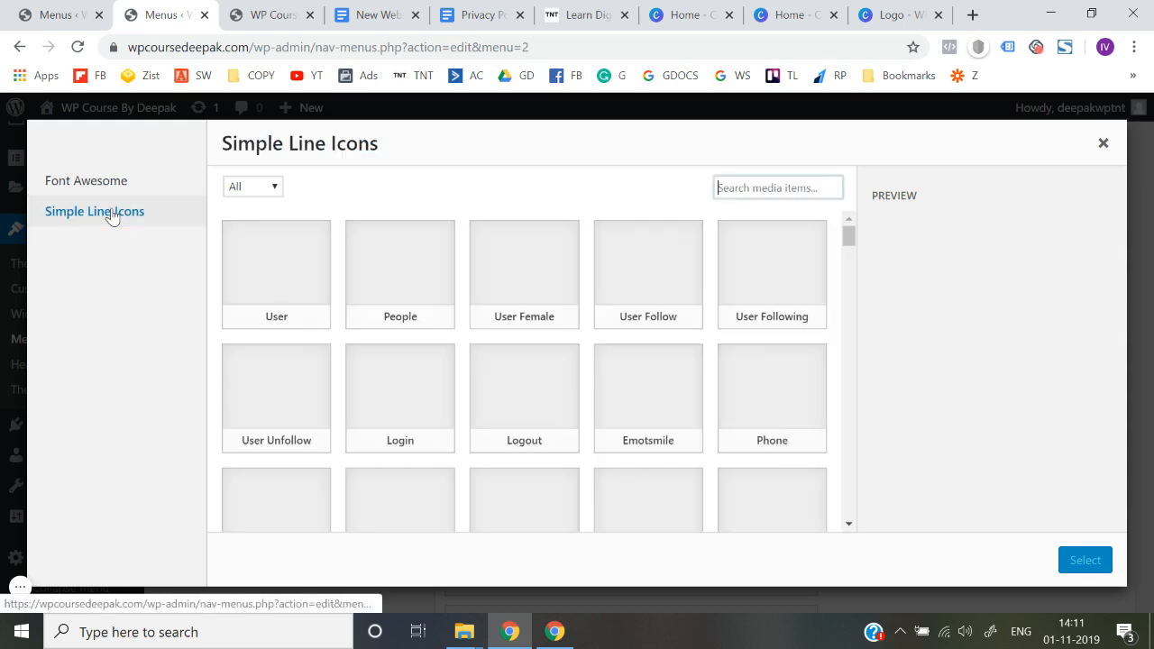
scroll(391, 339, "down", 5)
scroll(391, 340, "down", 10)
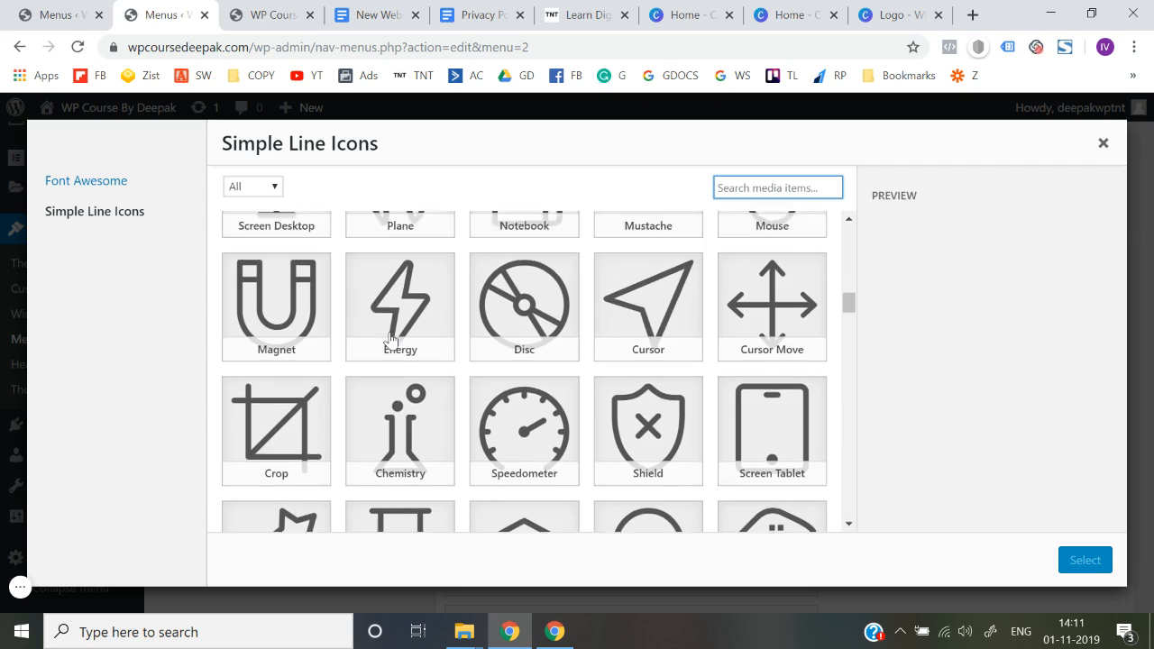
scroll(390, 339, "up", 12)
scroll(417, 364, "down", 7)
scroll(417, 364, "down", 5)
left_click(660, 334)
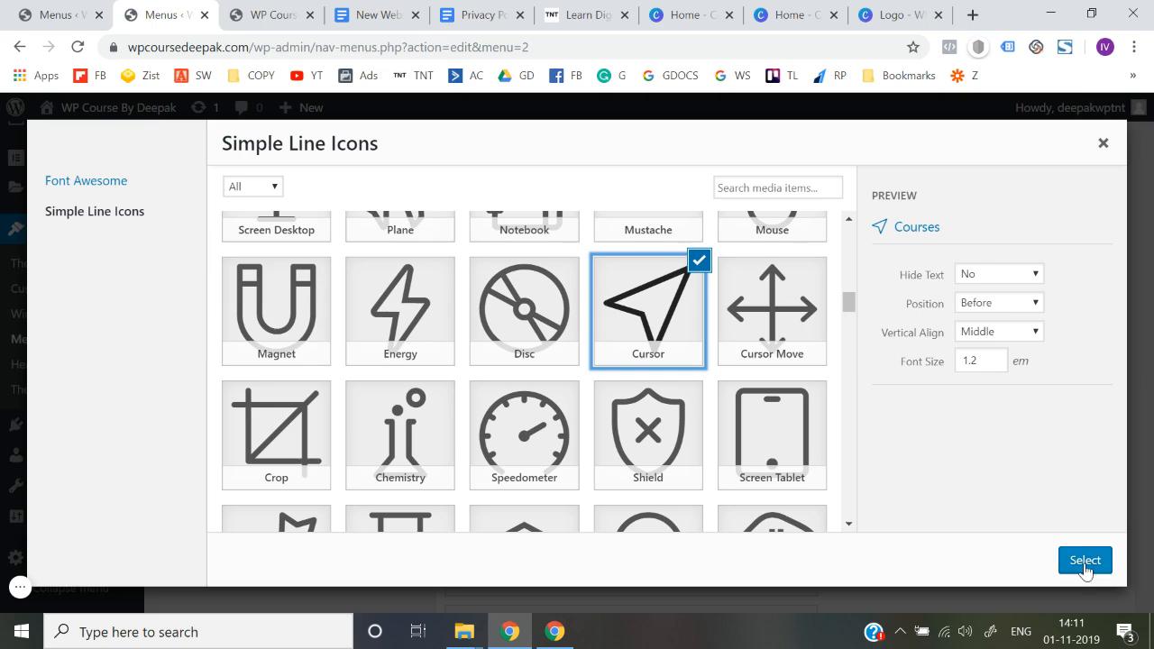
left_click(1085, 561)
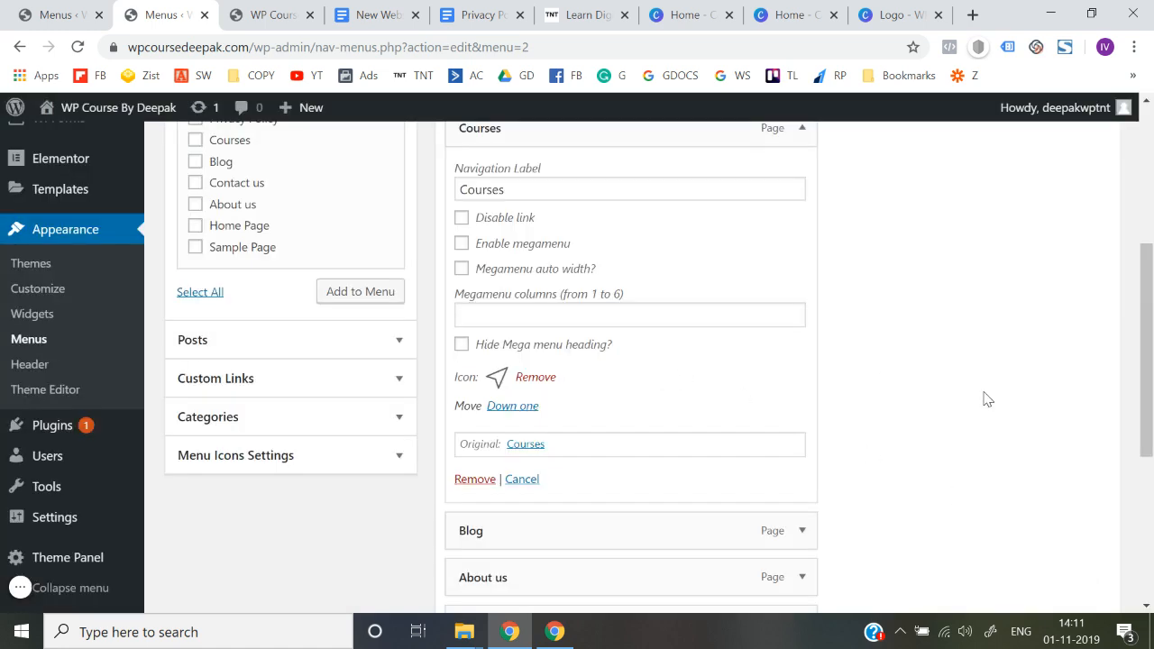
scroll(986, 399, "down", 4)
left_click(1056, 524)
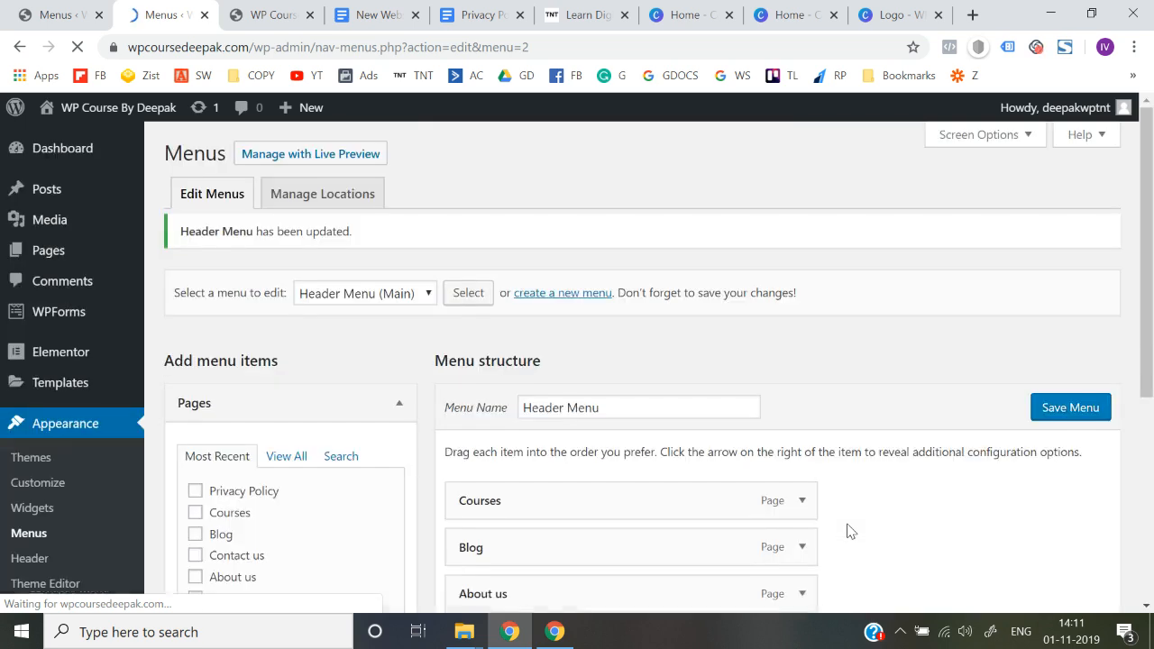
Reload the live site to check the Courses icon in the header navigation, and return to the menu editor
left_click(270, 15)
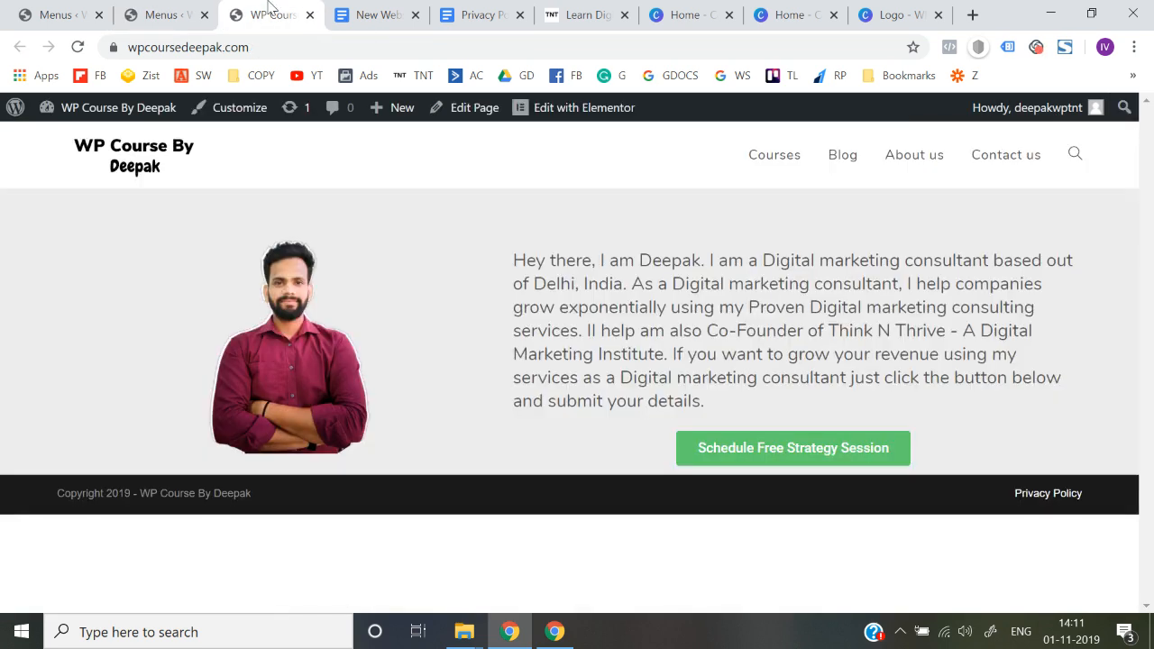
left_click(282, 52)
key("Return")
left_click(180, 14)
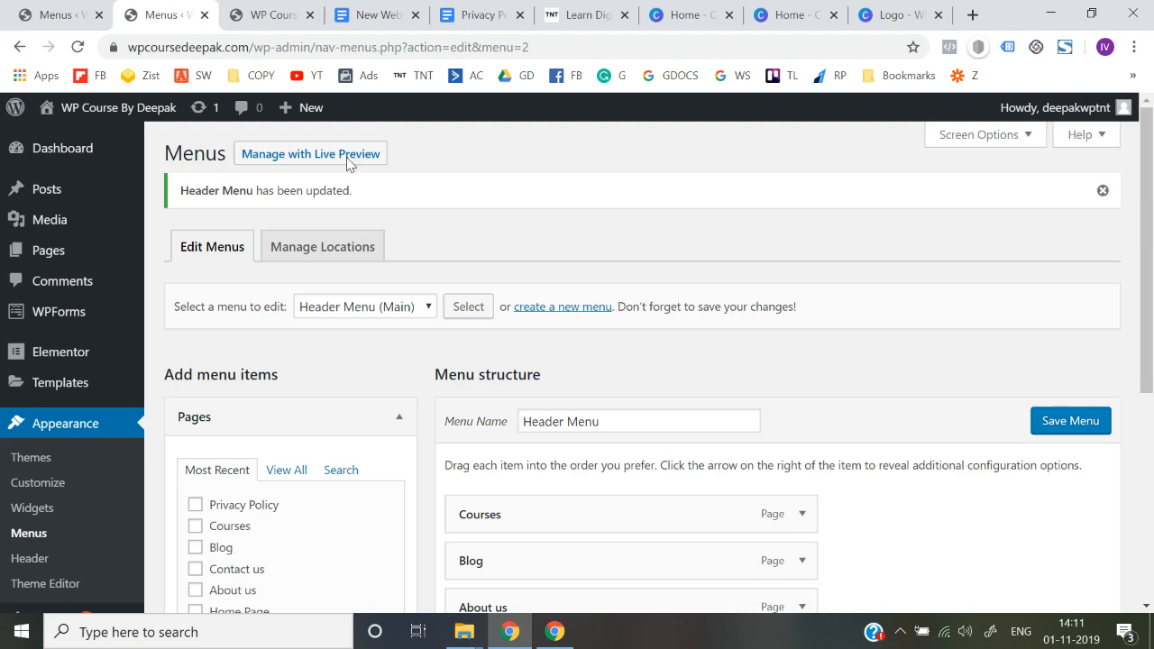
Remove the icon from the Courses menu item and save the header menu
scroll(562, 366, "down", 3)
scroll(561, 370, "up", 1)
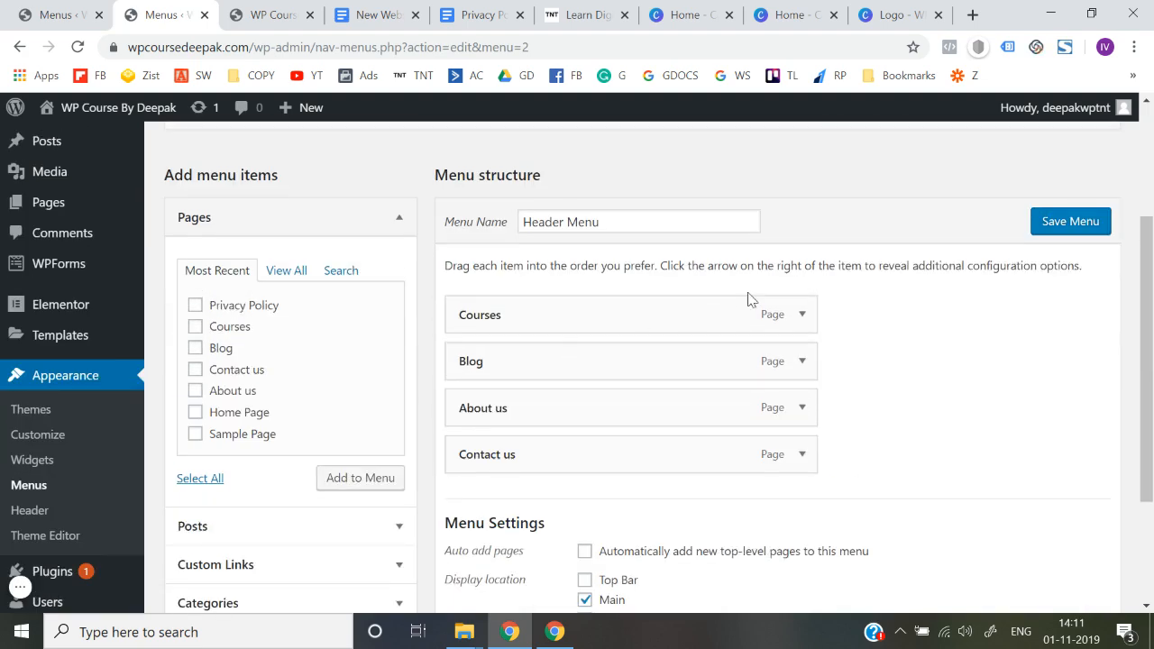
left_click(802, 315)
scroll(618, 368, "down", 3)
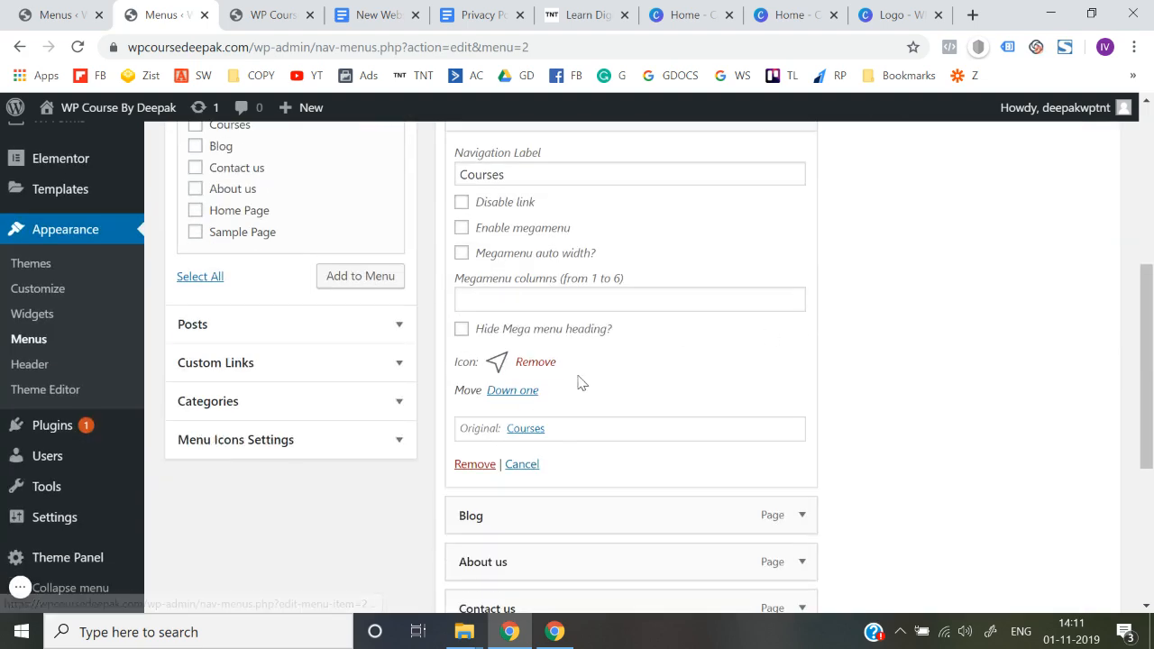
left_click(534, 361)
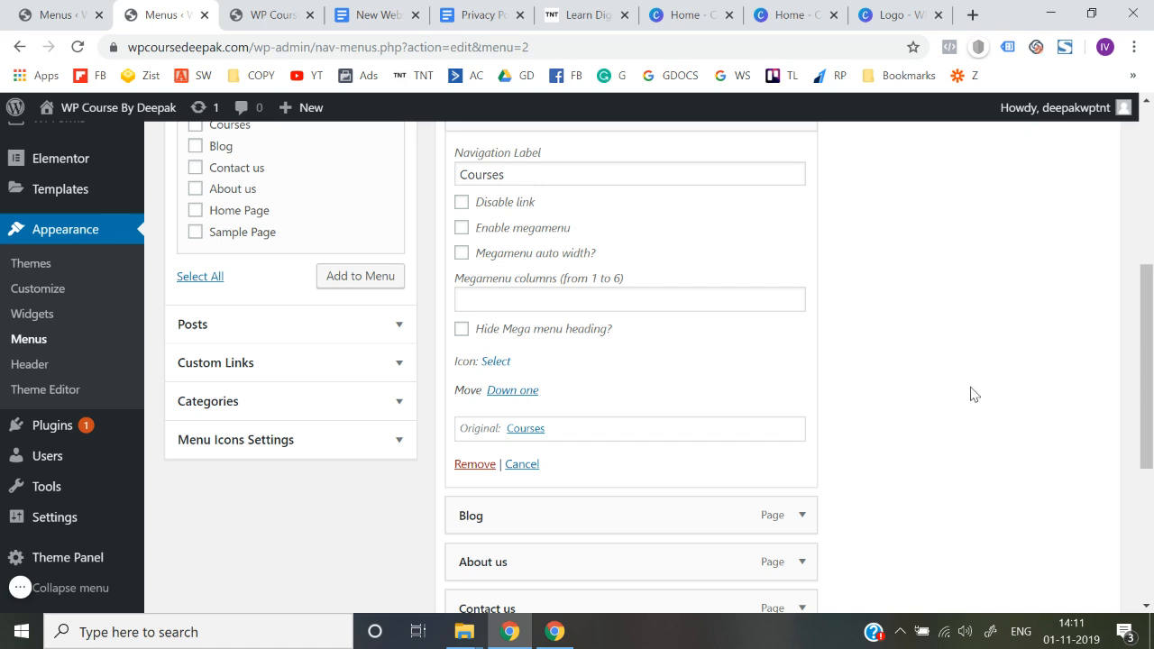
scroll(853, 370, "down", 2)
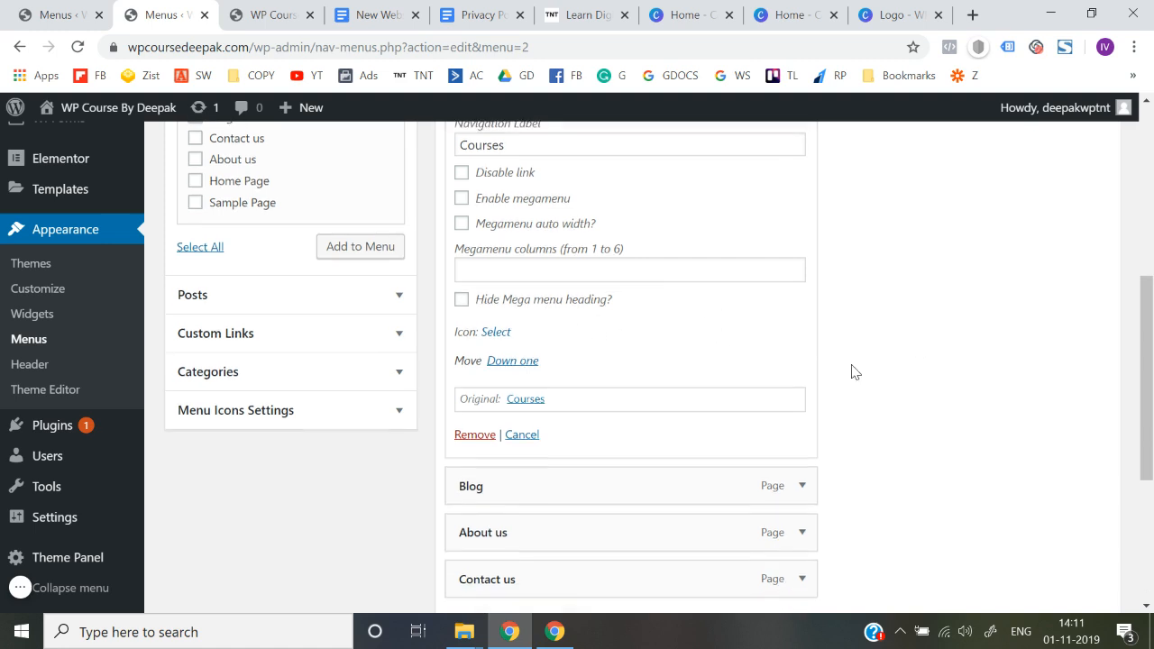
scroll(853, 371, "down", 2)
scroll(902, 450, "down", 2)
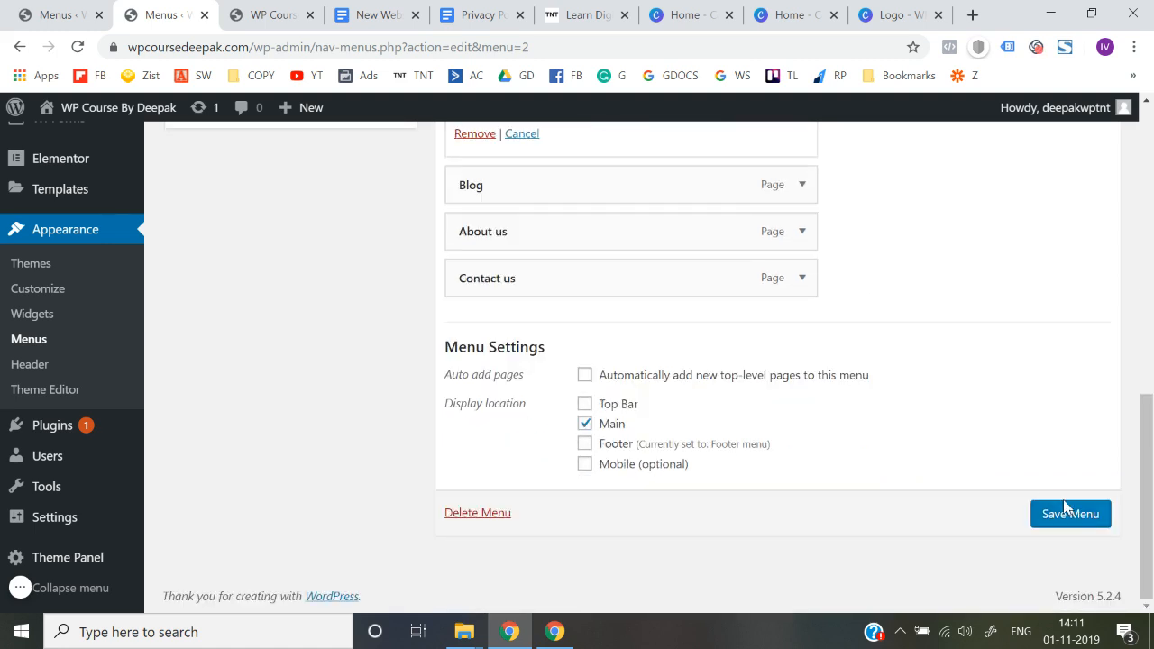
left_click(1079, 516)
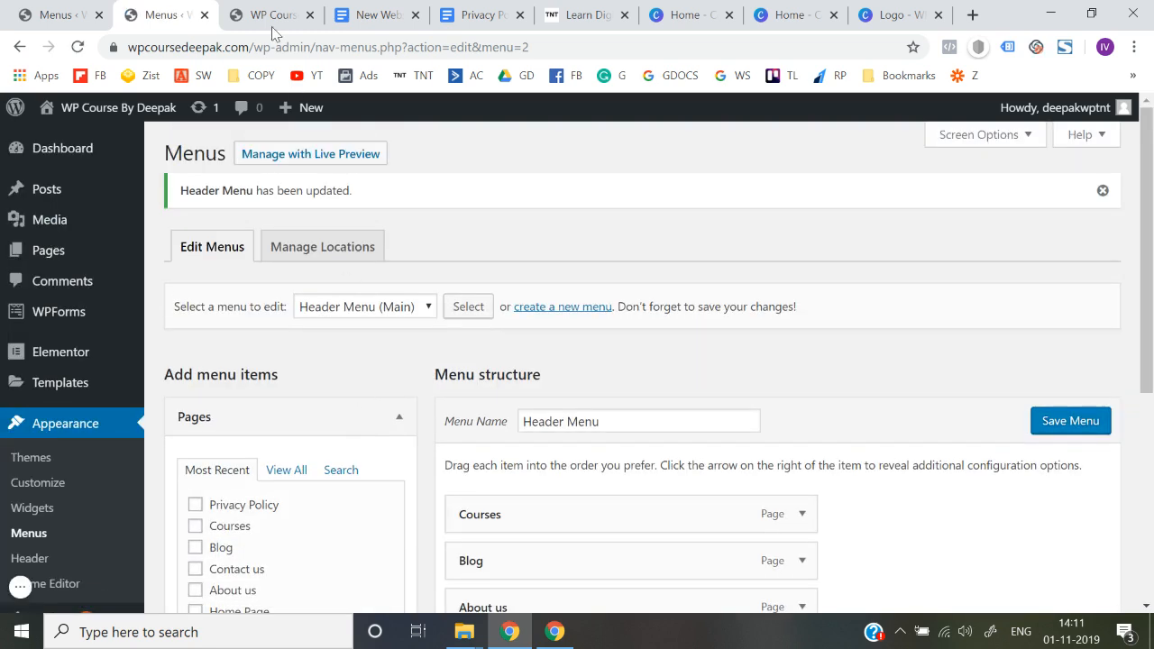
Reload the live site's home page to check the header navigation without the Courses icon
left_click(270, 15)
left_click(268, 39)
key("Return")
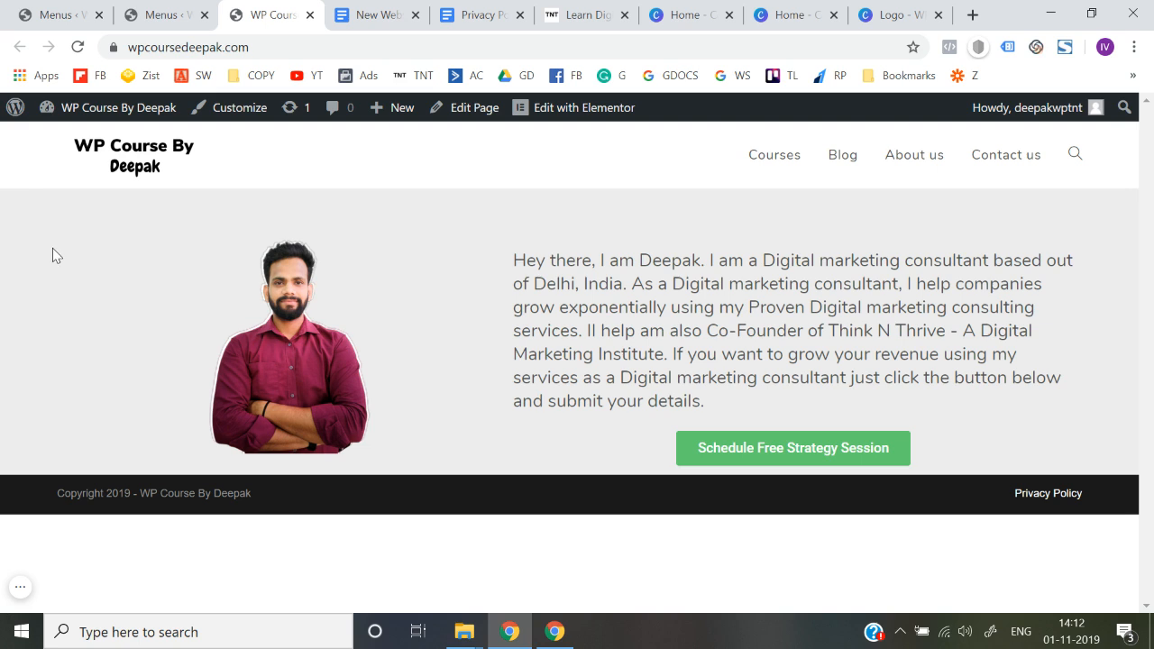
left_click(19, 591)
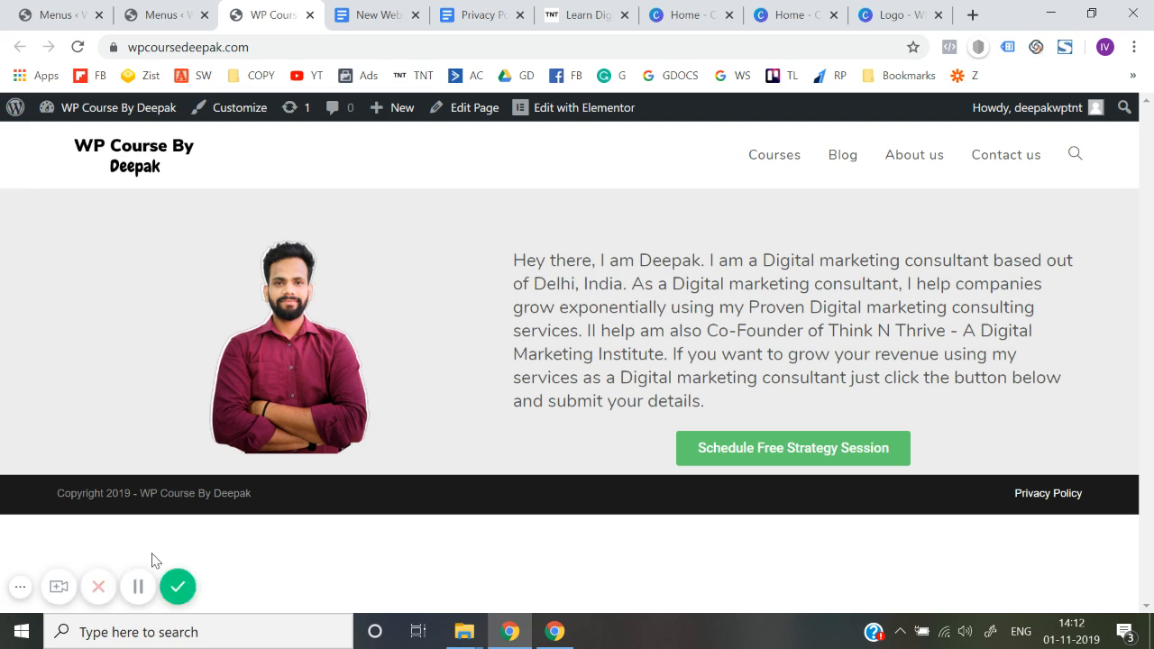